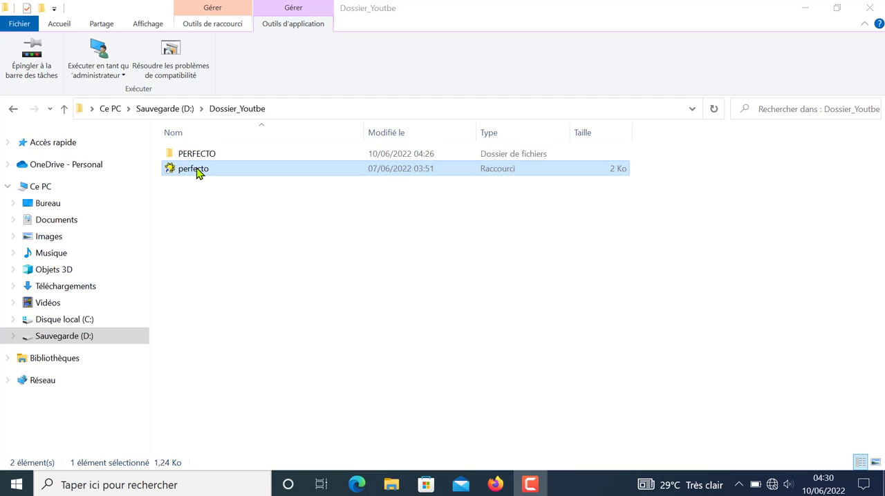
Step: Launch Perfecto from the Dossier_Youtbe folder and log in as the SP user
double_click(197, 170)
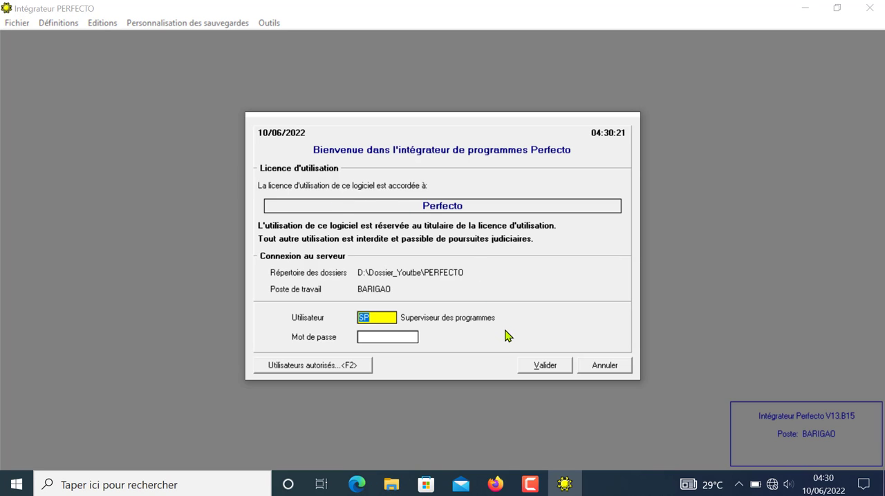
left_click(546, 365)
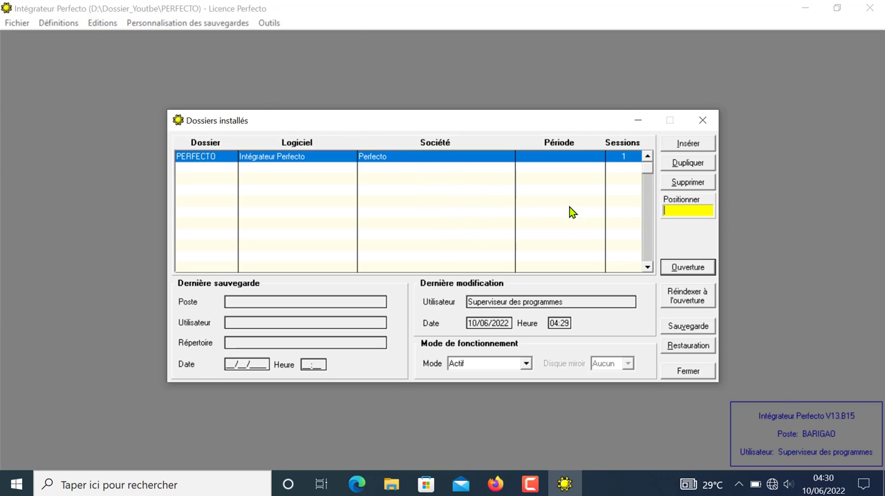
Step: Start a new dossier in the installed dossiers list and choose CO, Comptabilité OHADA, as its software
left_click(545, 188)
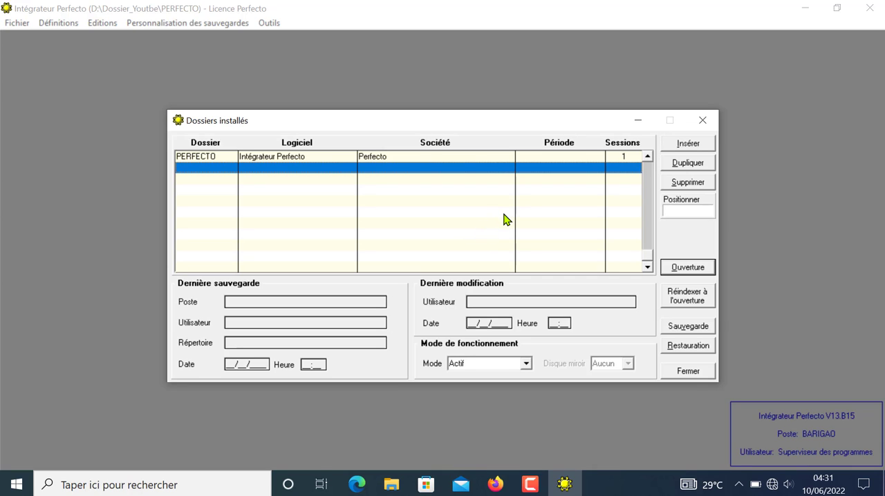
left_click(699, 149)
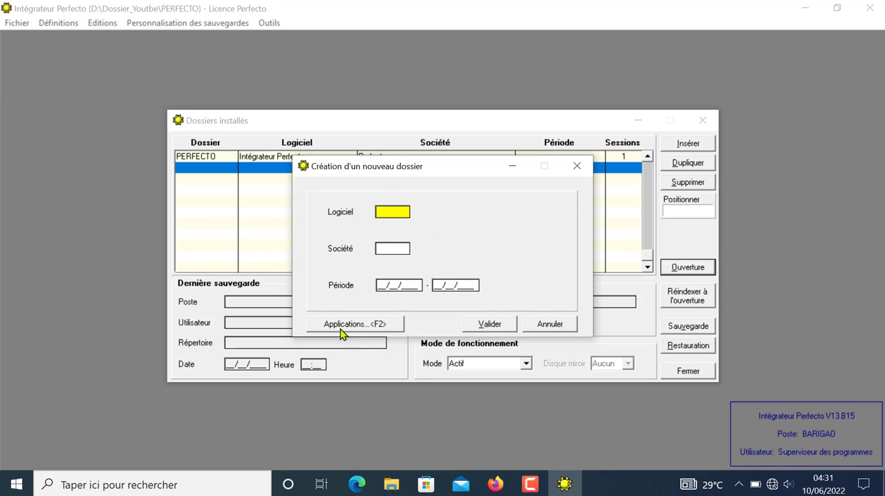
left_click(381, 327)
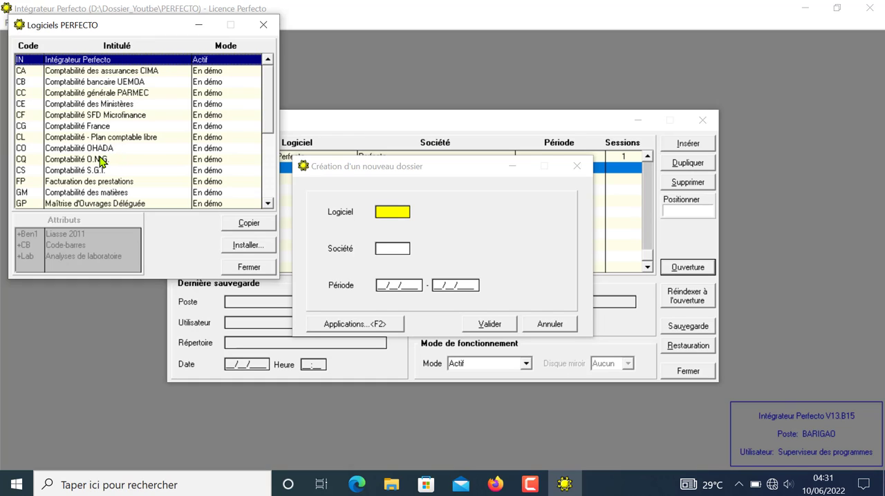
left_click(80, 148)
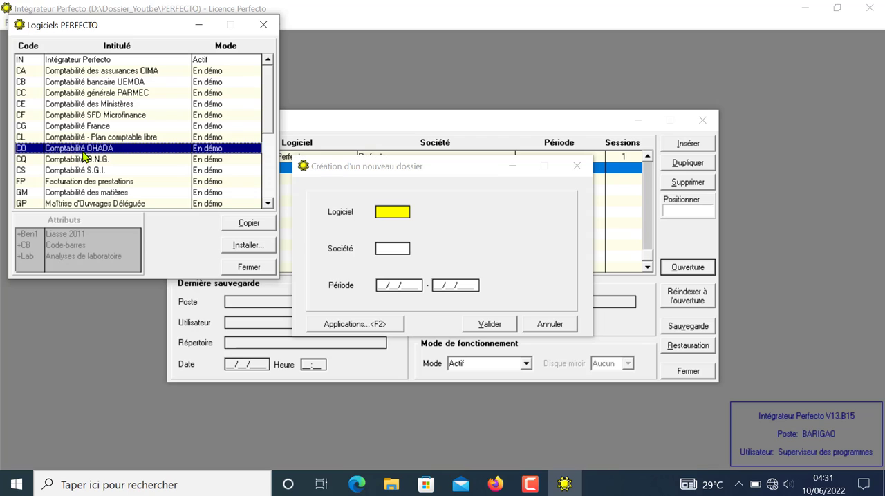
left_click(247, 224)
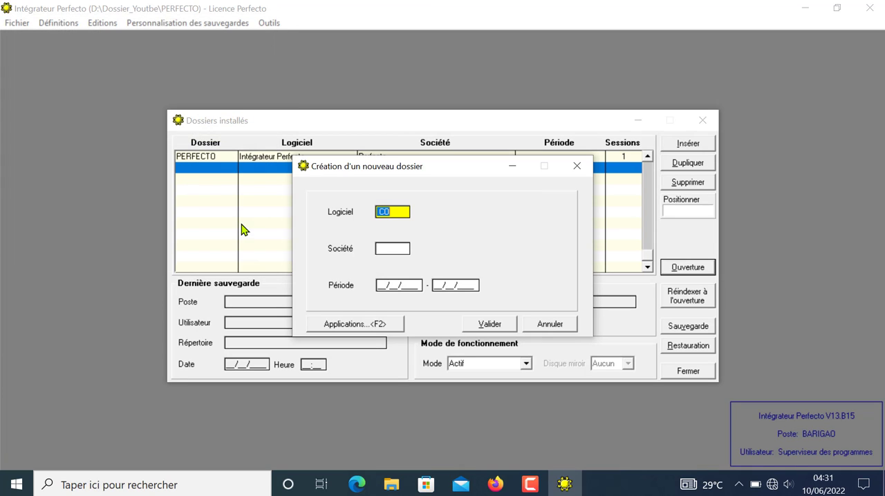
Step: Add a new company from the dossier's company lookup with code 001 and title LES ASSOCIES SA
left_click(379, 247)
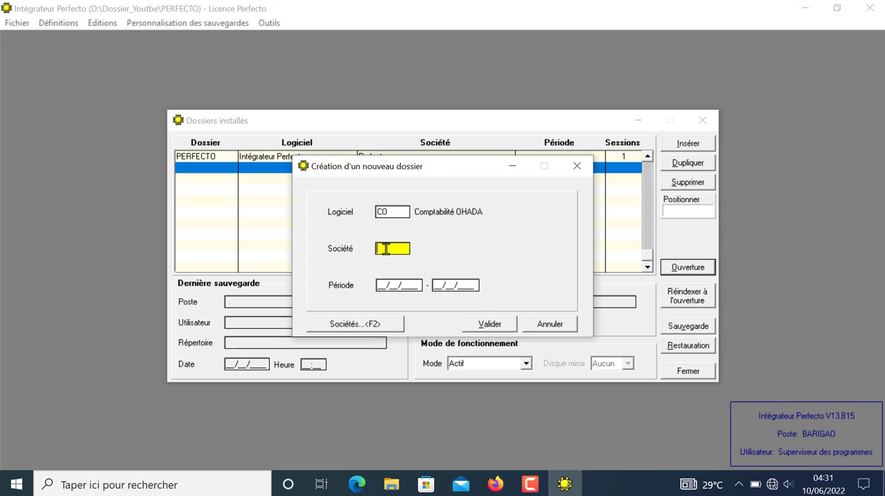
left_click(353, 324)
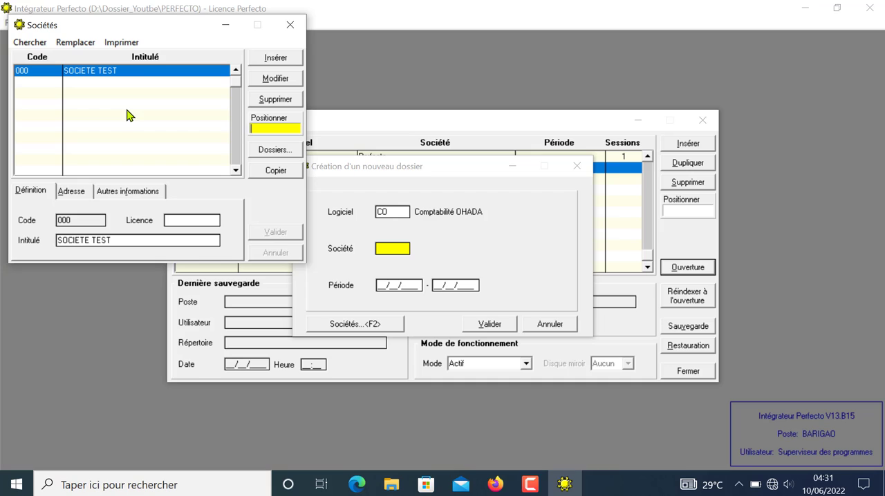
left_click(89, 95)
left_click(283, 62)
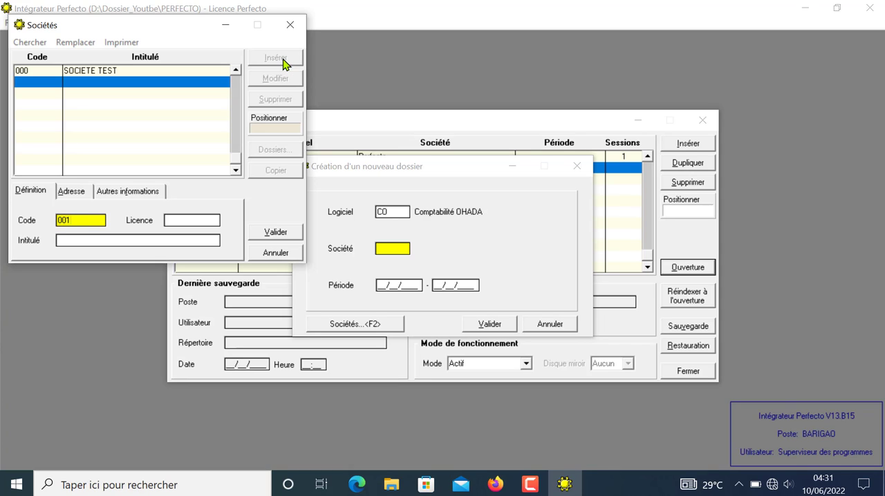
key("Tab")
key("Tab")
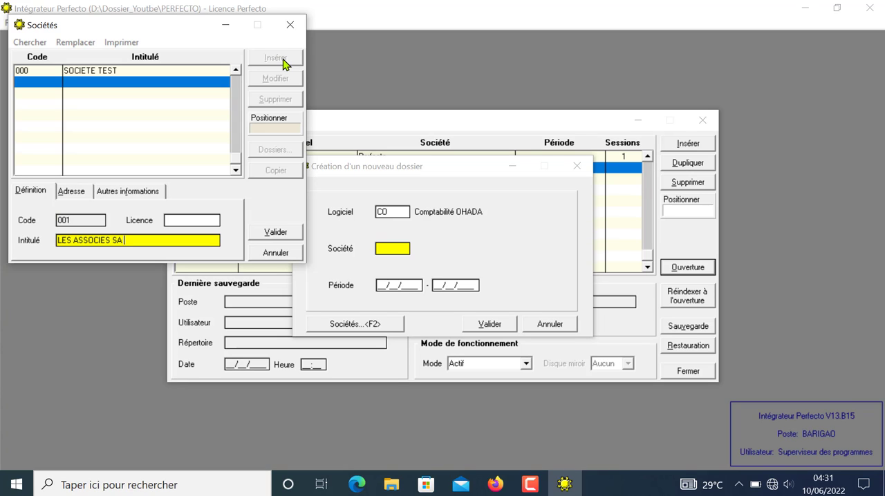
Step: Enter the company's street address and its postal box details under other information, and save the company record
left_click(75, 195)
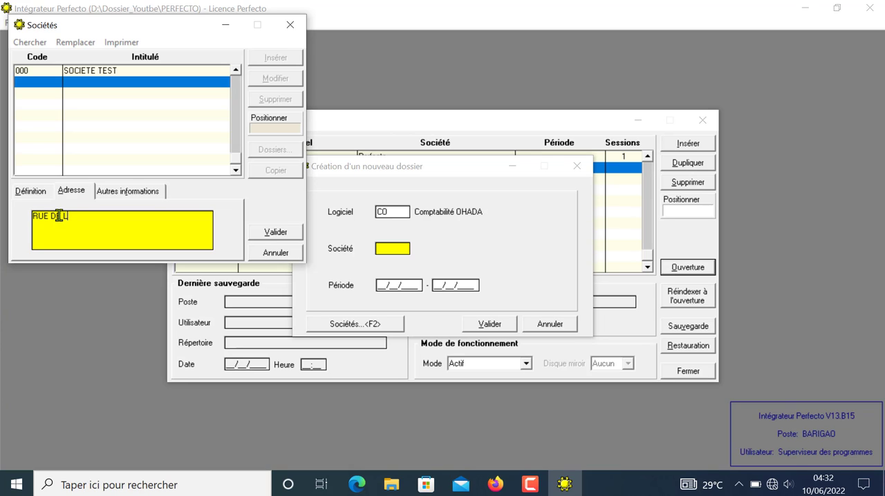
type("ESSE")
left_click(128, 192)
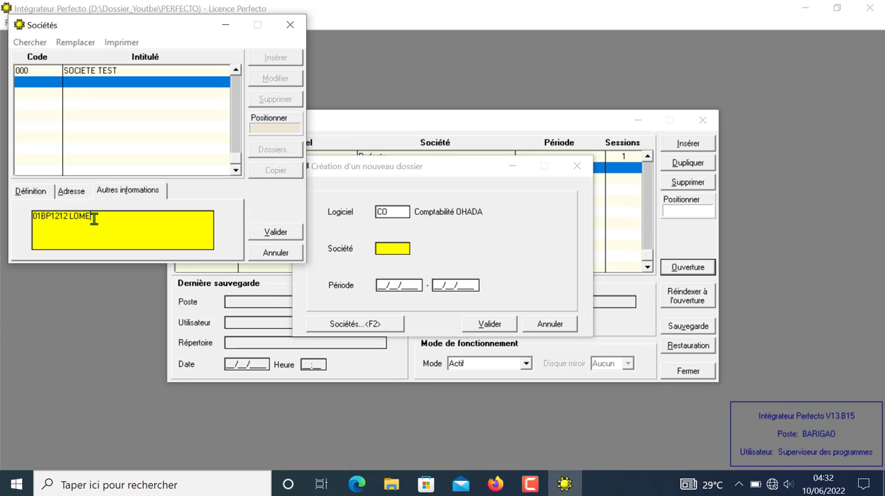
left_click(274, 233)
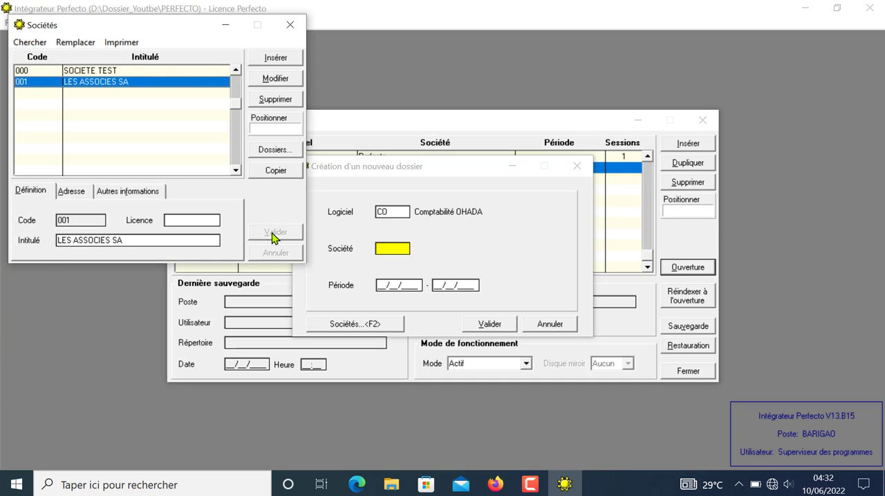
Step: Assign company 001, LES ASSOCIES SA, to the new dossier
left_click(279, 174)
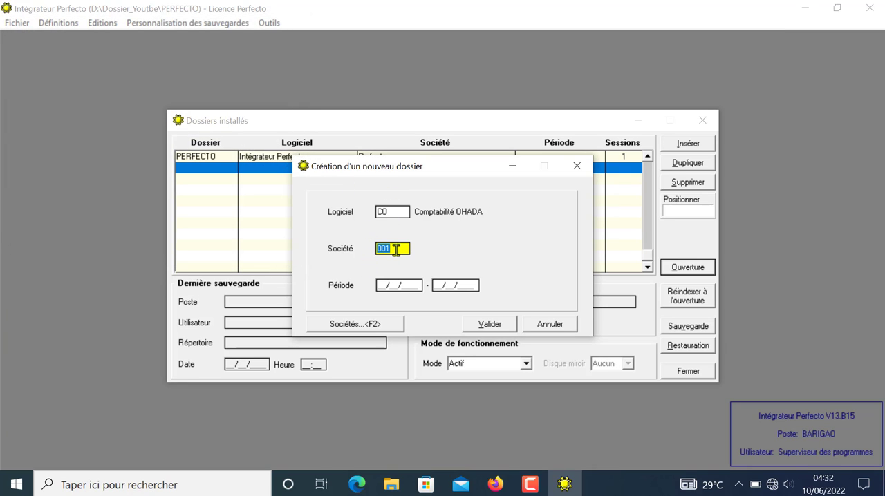
left_click(394, 247)
key("Tab")
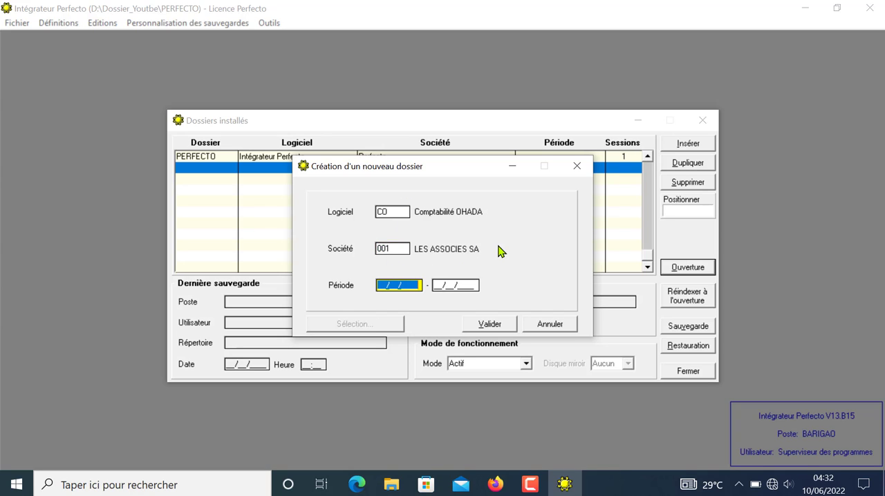
Step: Set the dossier period to 01/01/2022 - 31/12/2022, create the dossier and open it
left_click(380, 285)
type("01/01/2022")
key("Tab")
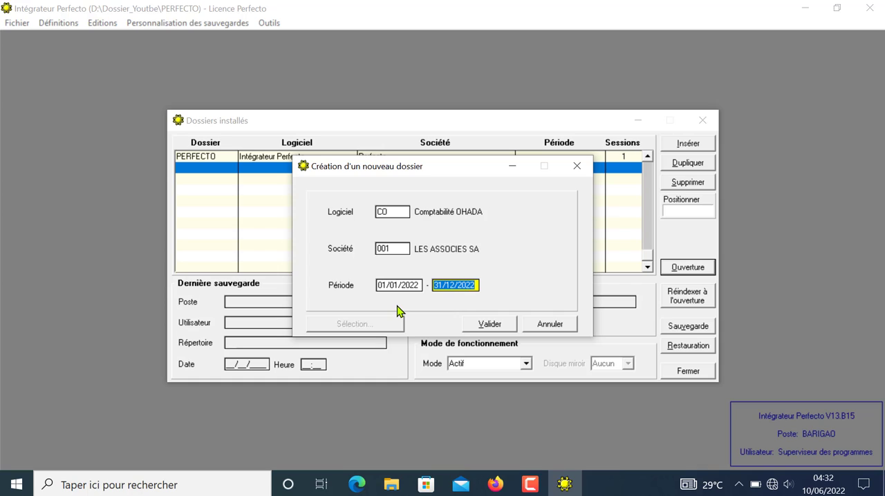
left_click(488, 324)
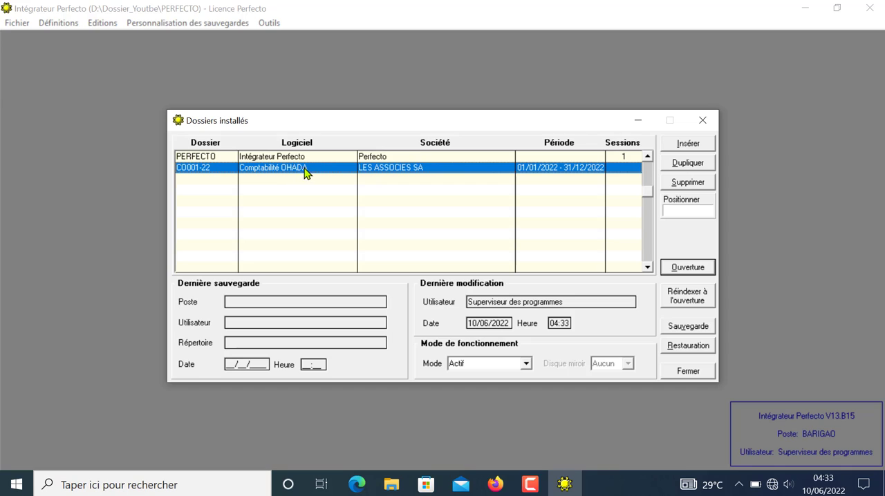
left_click(681, 268)
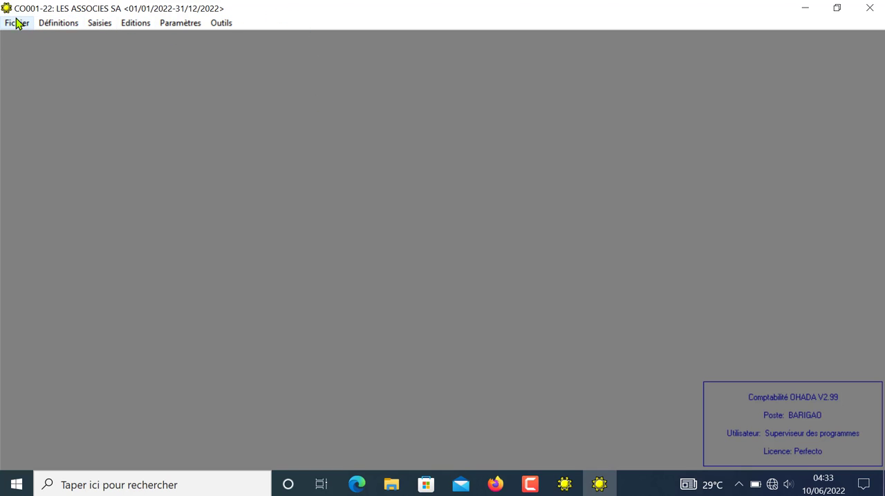
Step: In the dossier configuration, set the country to TOGO and the journal document numbering to Exercice, and save
left_click(184, 27)
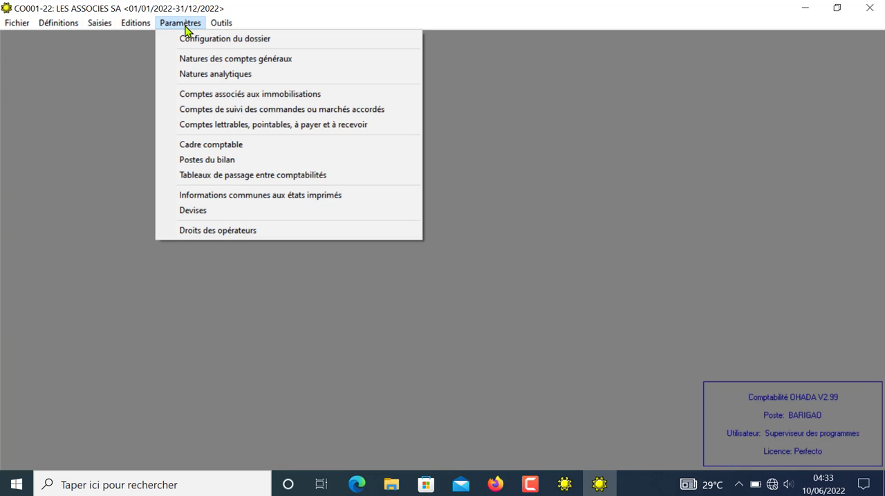
left_click(194, 40)
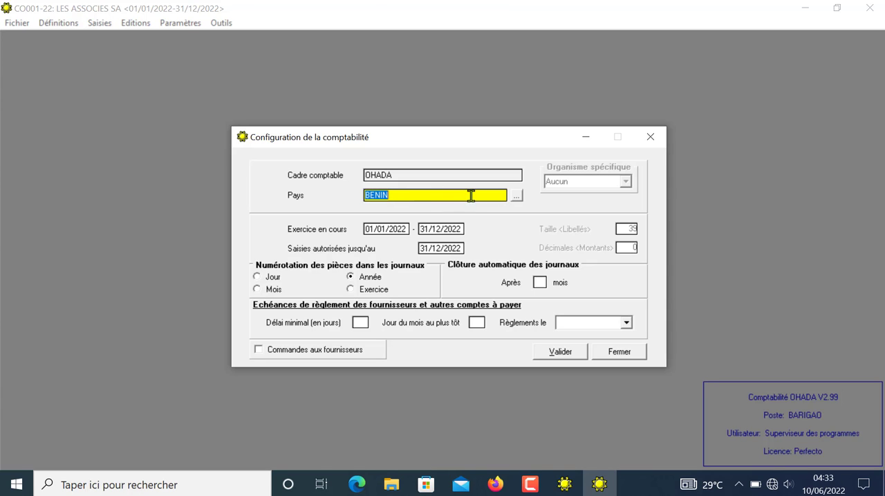
left_click(516, 198)
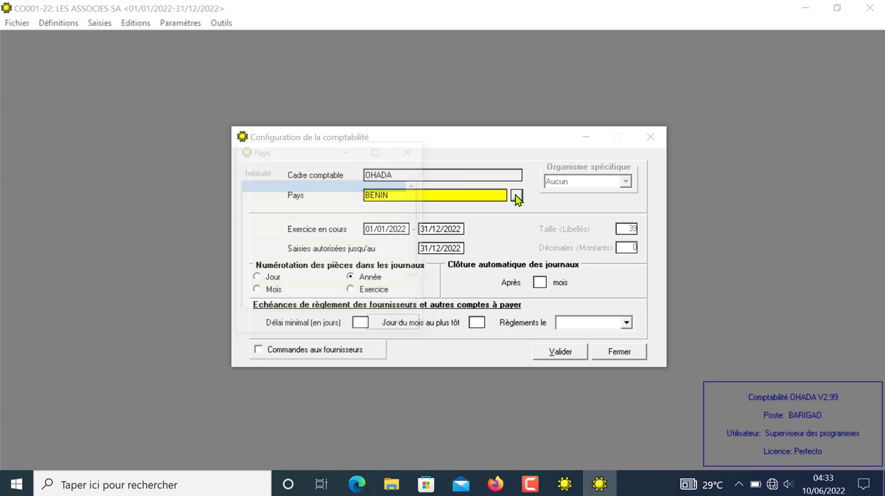
scroll(419, 249, "down", 2)
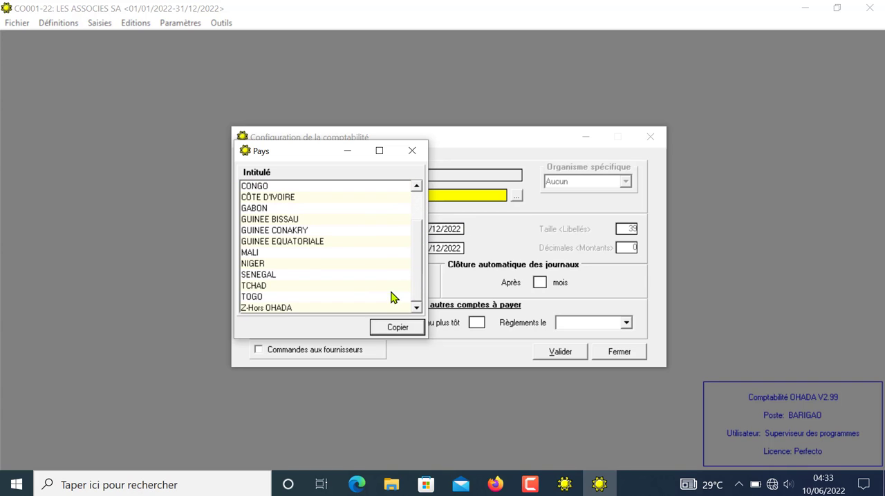
left_click(257, 297)
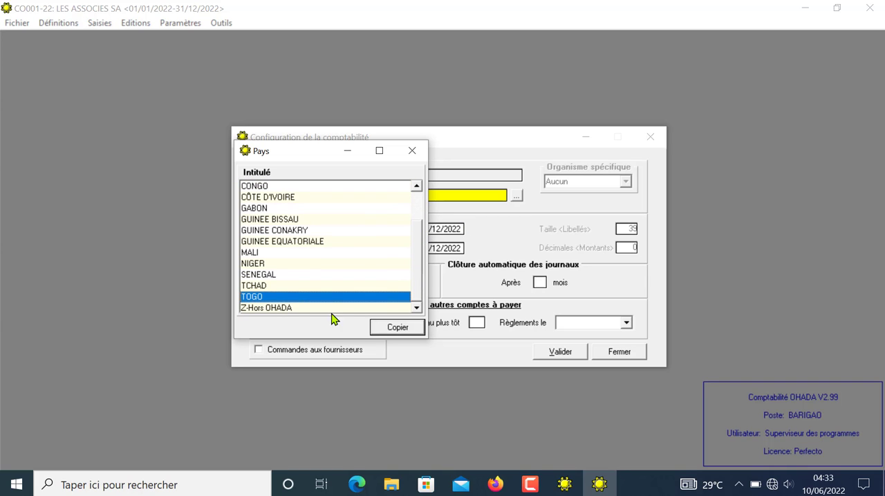
left_click(395, 327)
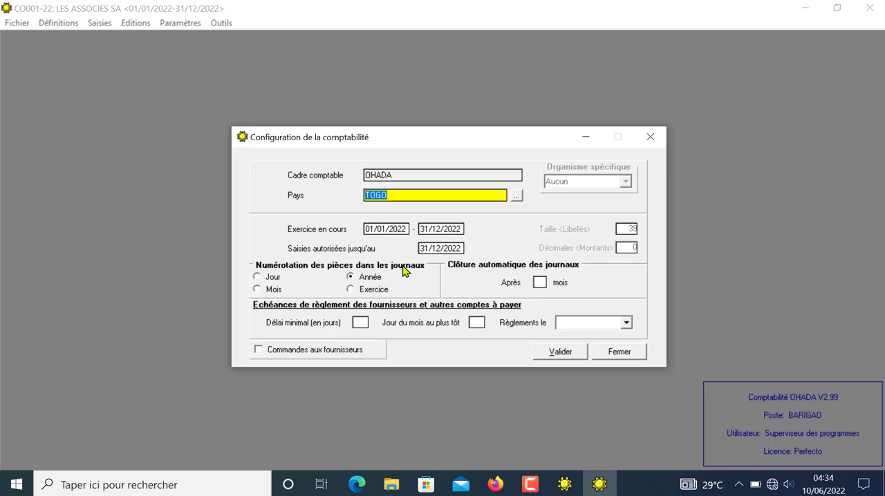
left_click(352, 291)
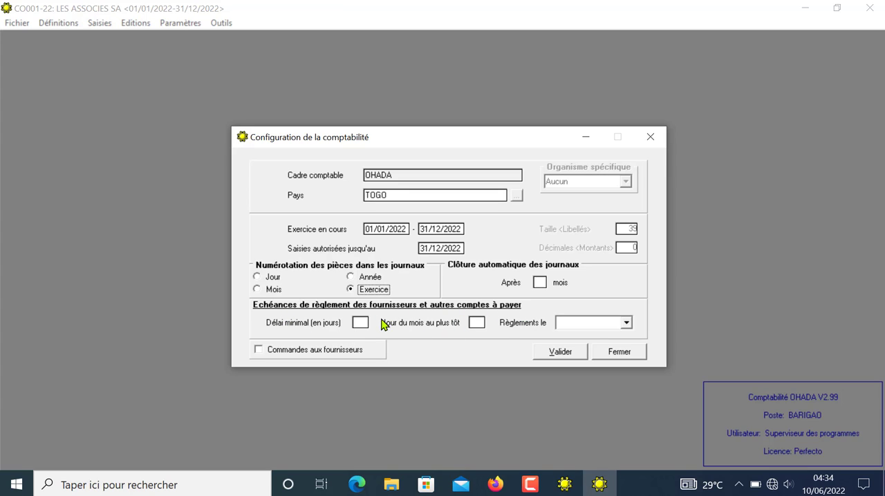
left_click(565, 353)
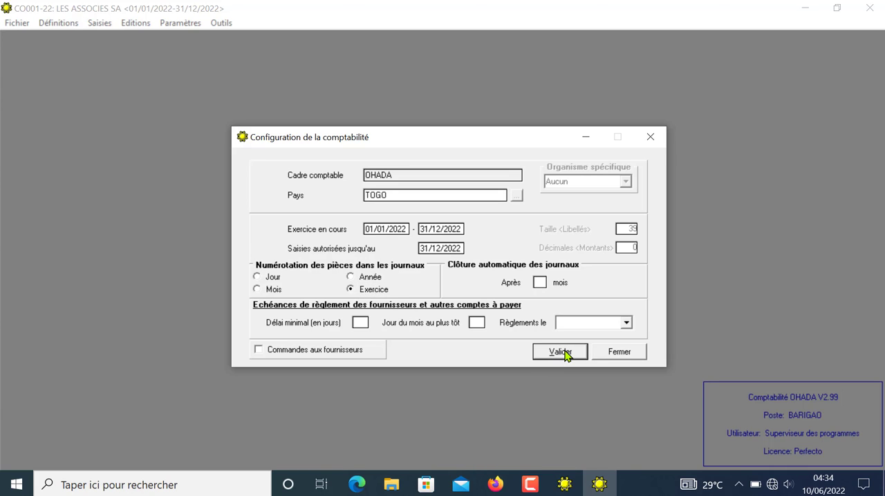
Step: Review which accounts are assigned to each nature of the general accounts, and close the list
left_click(185, 25)
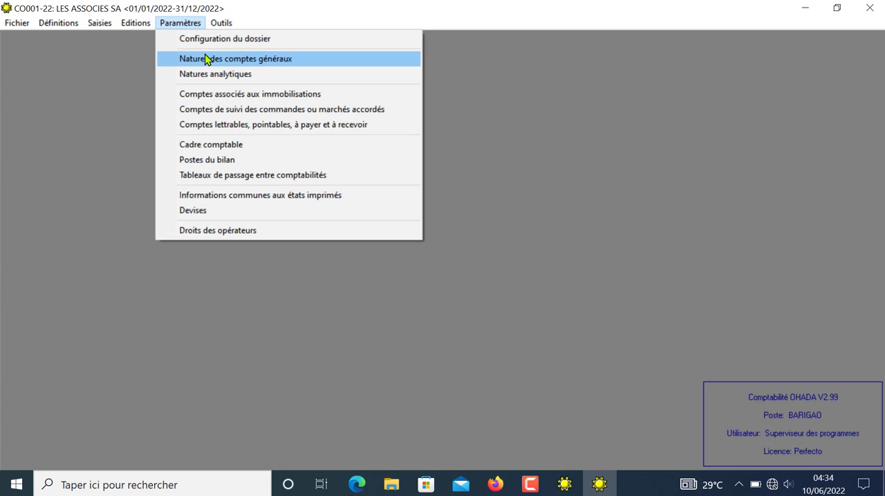
left_click(208, 61)
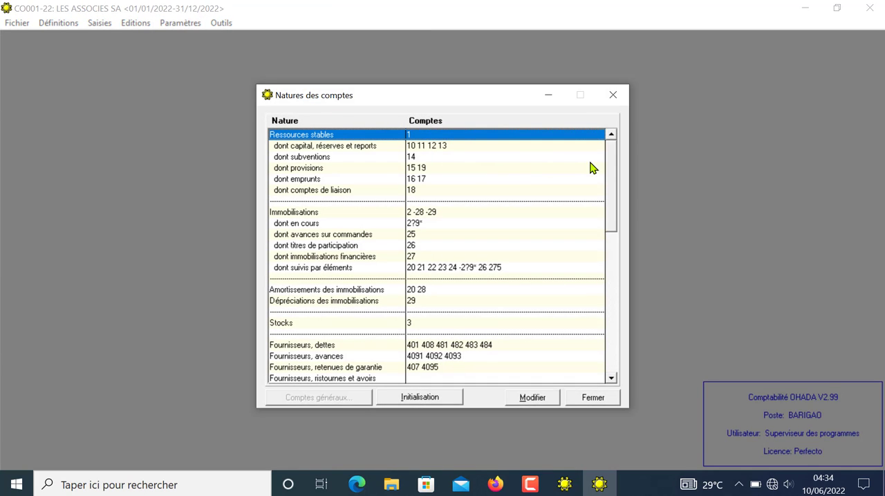
left_click(612, 95)
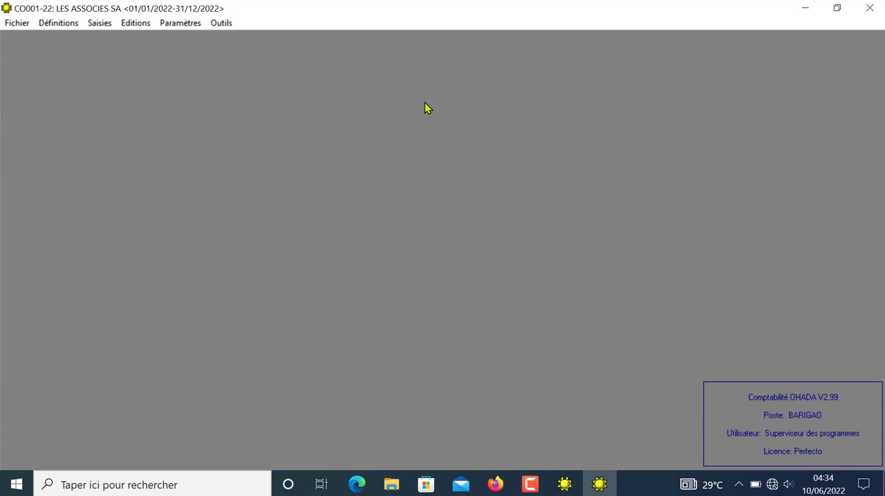
Step: In the analytical natures, set the significant accounts to 6 7 8 for Centres de responsabilité and Véhicules (Entretien), and validate
left_click(181, 25)
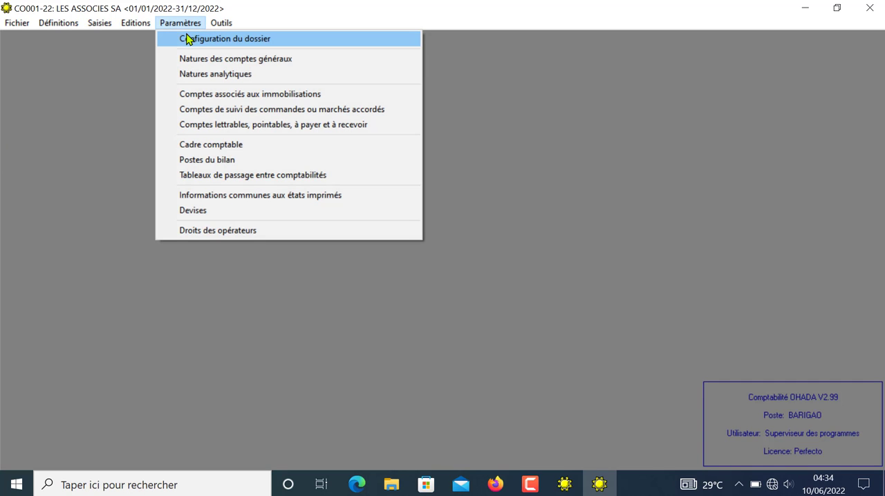
left_click(223, 78)
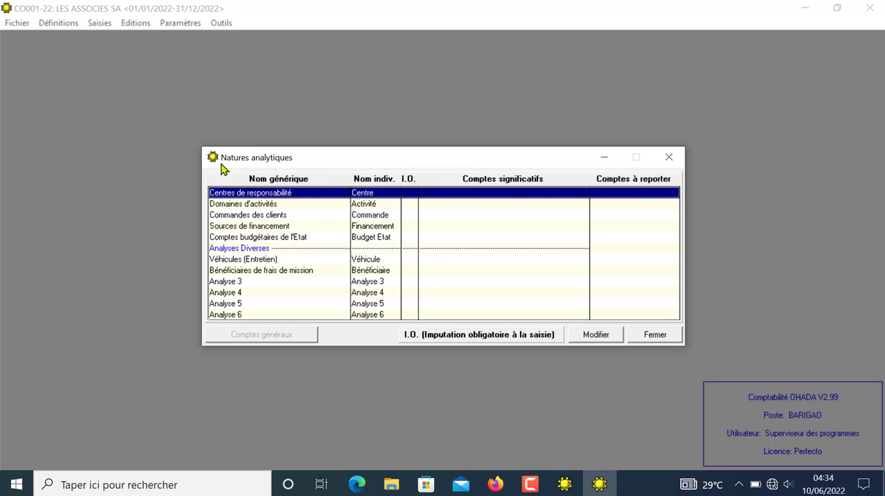
double_click(439, 194)
left_click(439, 193)
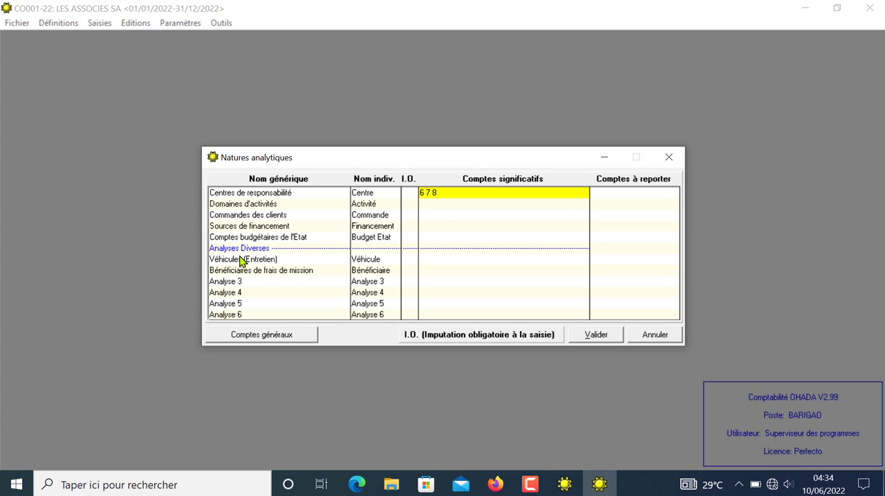
left_click(244, 259)
left_click(428, 259)
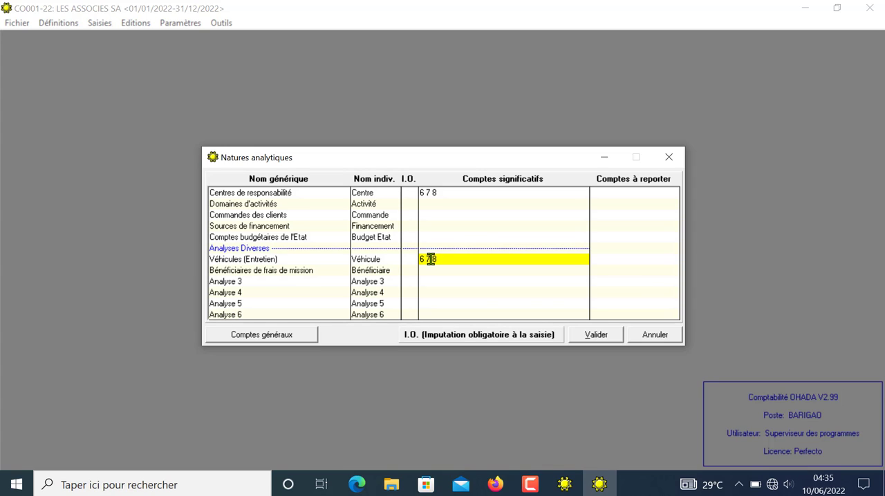
left_click(595, 337)
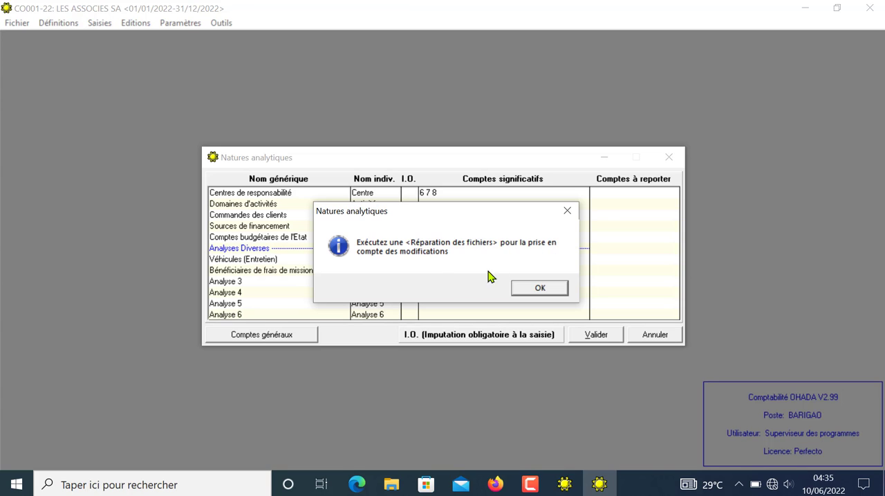
Step: In the account tracking parameters, set Comptes à payer to 401 43 44 and Comptes à recevoir to 411 471
left_click(539, 289)
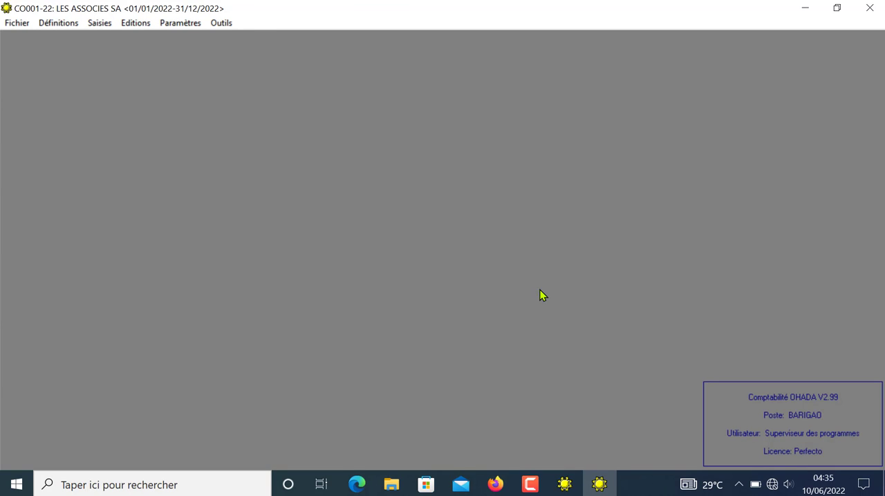
left_click(181, 25)
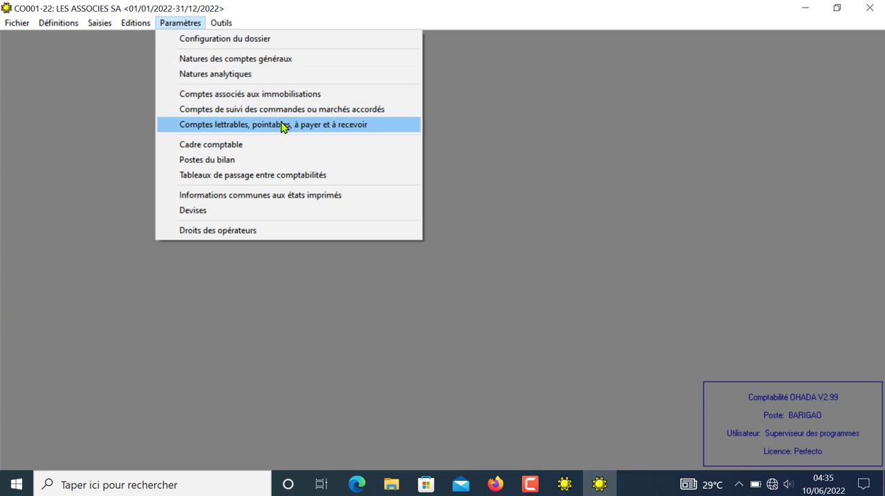
left_click(215, 128)
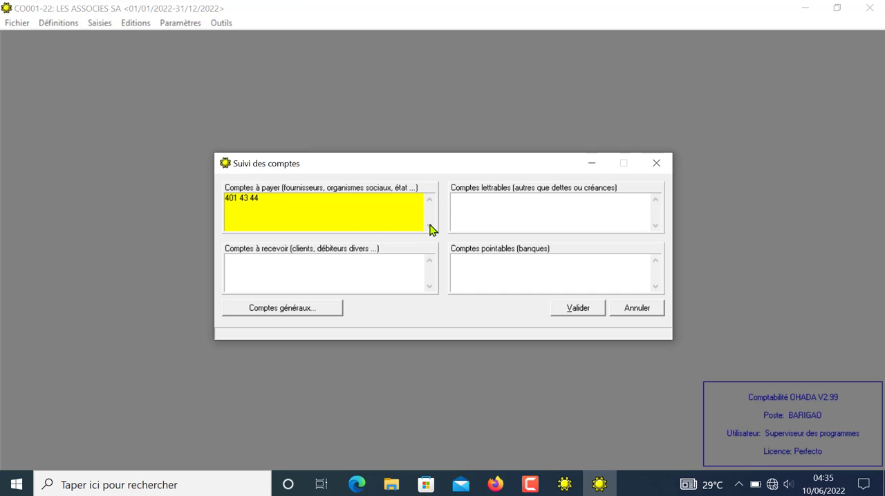
left_click(241, 267)
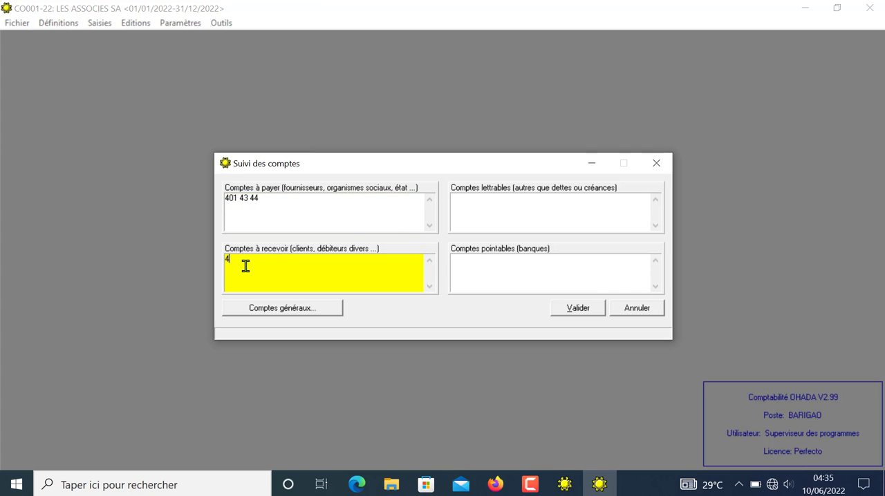
type("411")
type("471")
Step: Set Comptes pointables (banques) to 52, leaving Comptes lettrables empty, and validate the account tracking
left_click(473, 198)
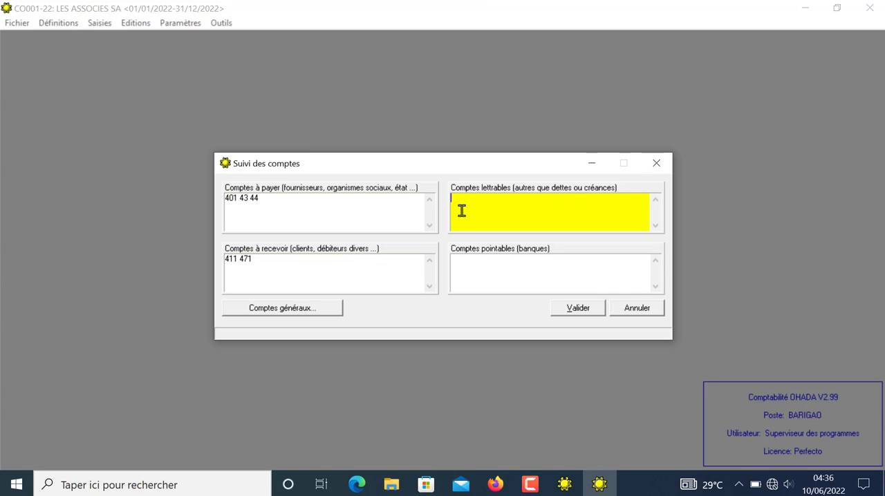
left_click(464, 260)
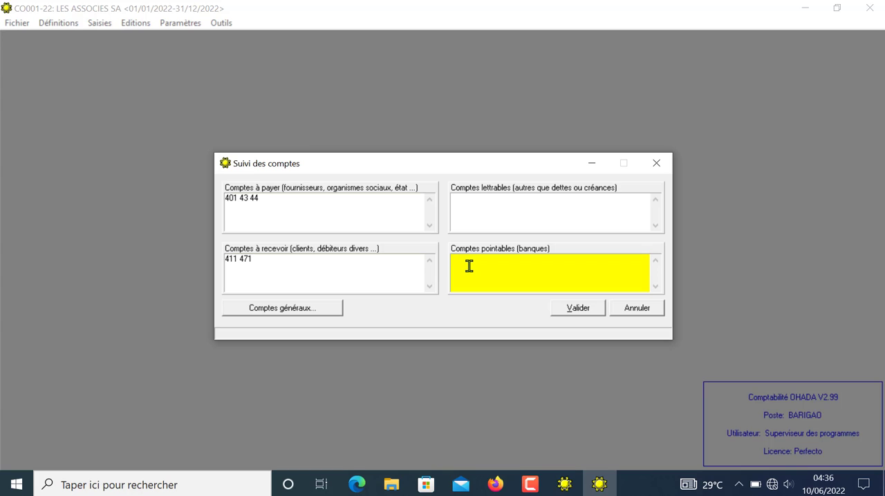
type("52")
left_click(578, 308)
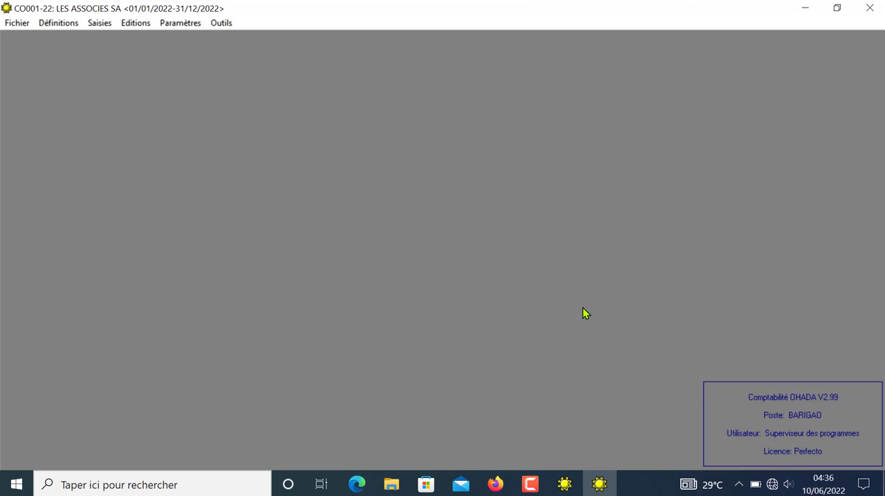
Step: Look at the OHADA chart of accounts framework (Cadre comptable) and close it
left_click(183, 25)
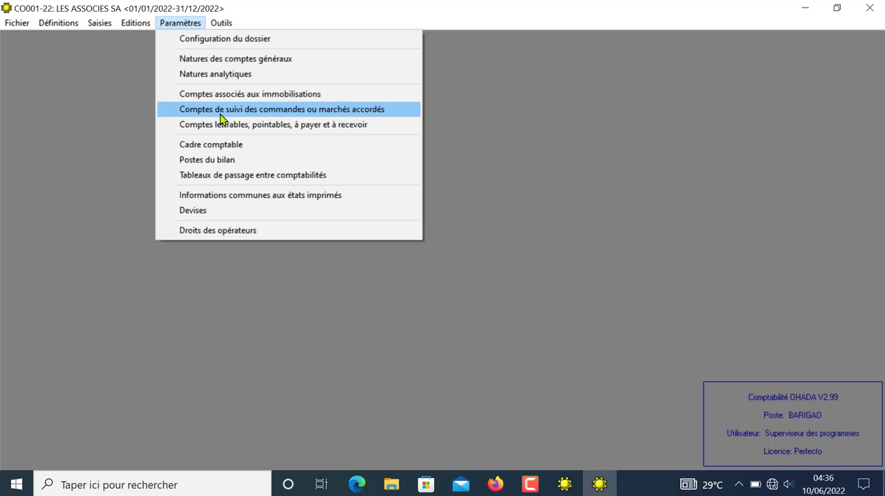
left_click(249, 151)
left_click(302, 195)
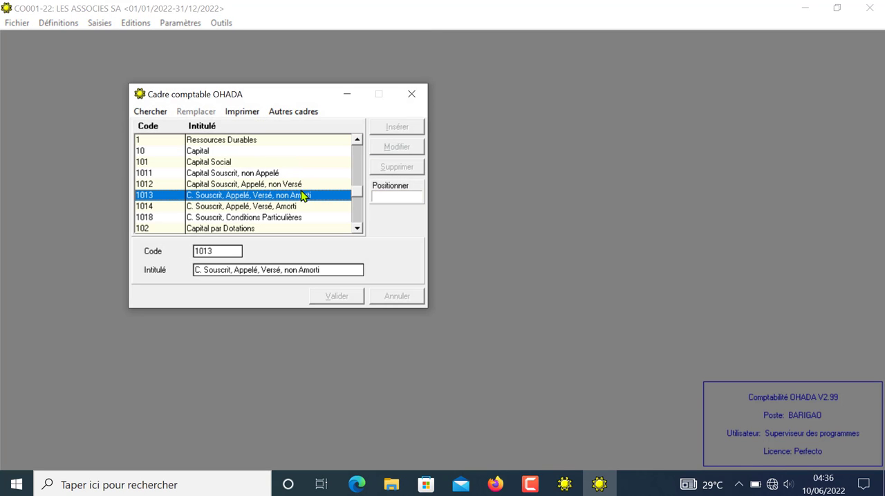
left_click(413, 100)
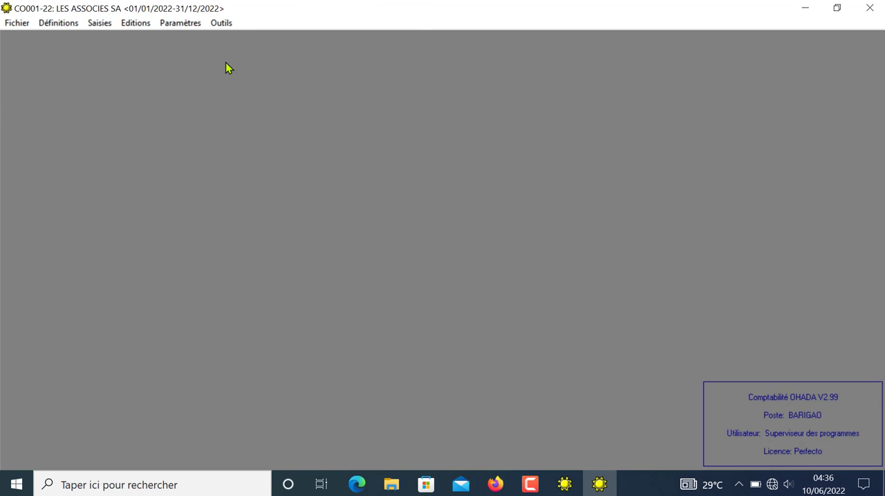
Step: Grant Opérateur 1 definition rights for Journaux, Comptes généraux, Centres de responsabilité, Fournisseurs, Clients and Personnel
left_click(190, 25)
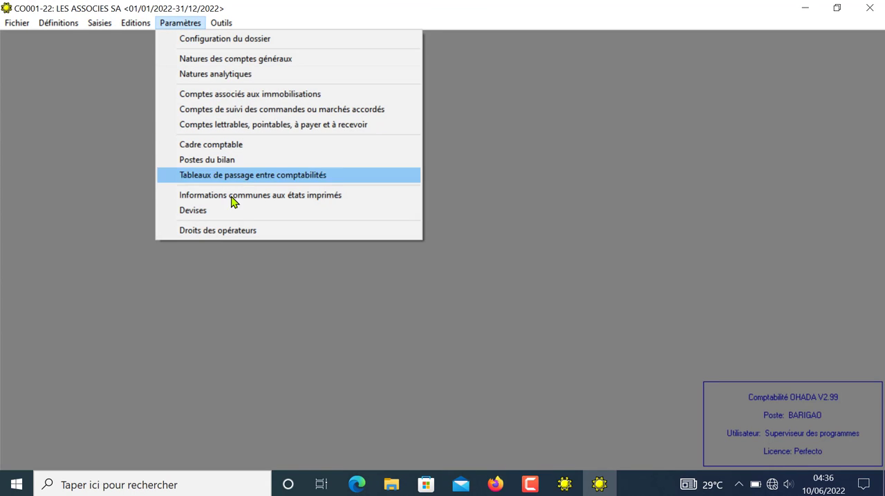
left_click(249, 234)
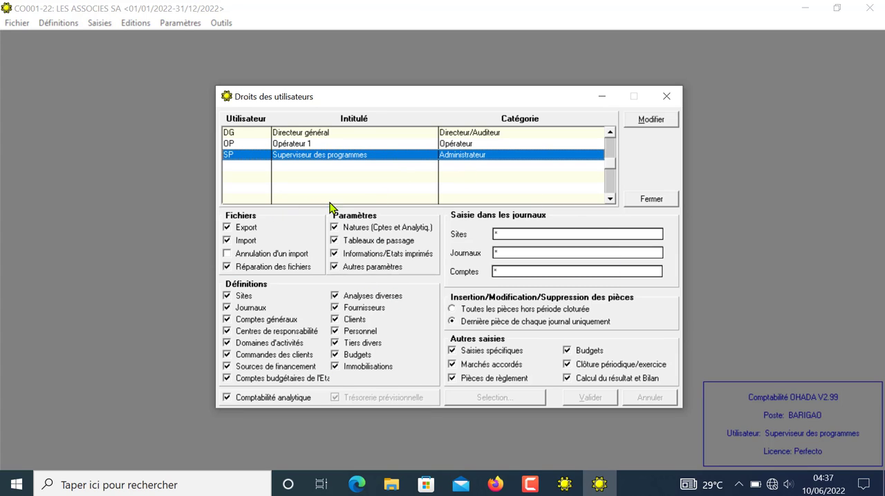
left_click(303, 145)
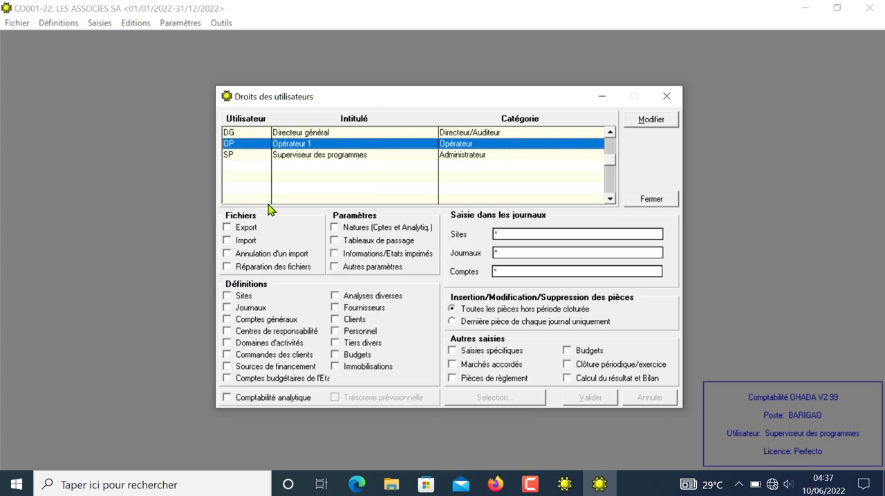
left_click(228, 309)
left_click(233, 323)
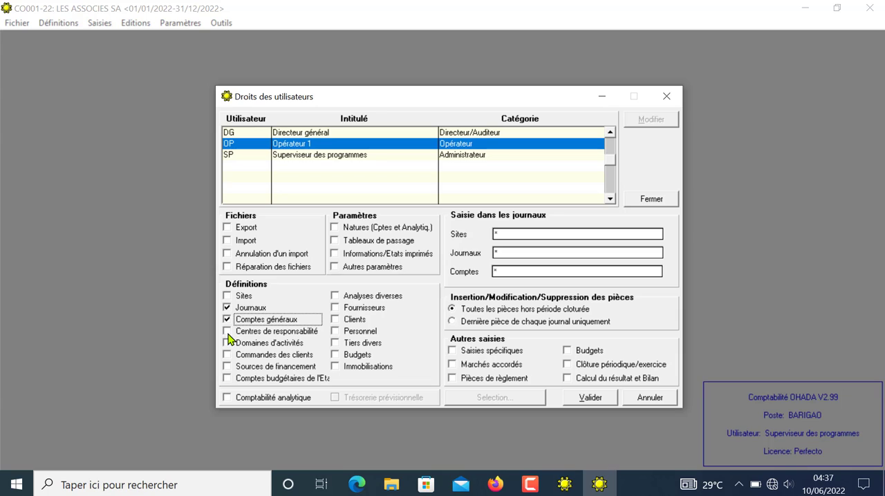
left_click(230, 334)
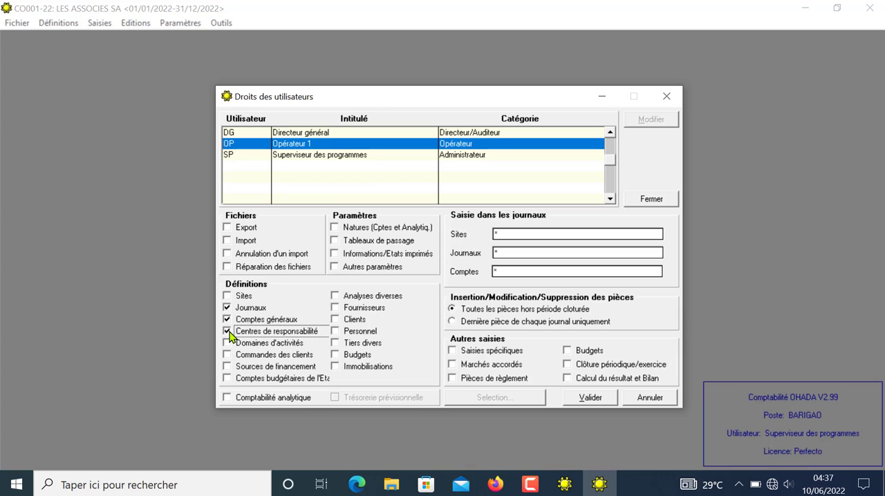
left_click(340, 311)
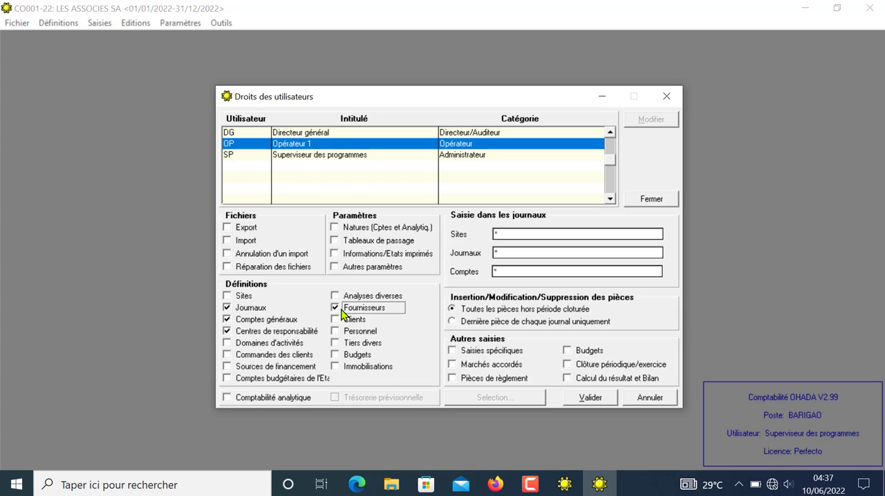
left_click(337, 320)
left_click(338, 332)
Step: Restrict Opérateur 1's journal entry to the purchases journal ACH, validate the rights and close the window
left_click(496, 253)
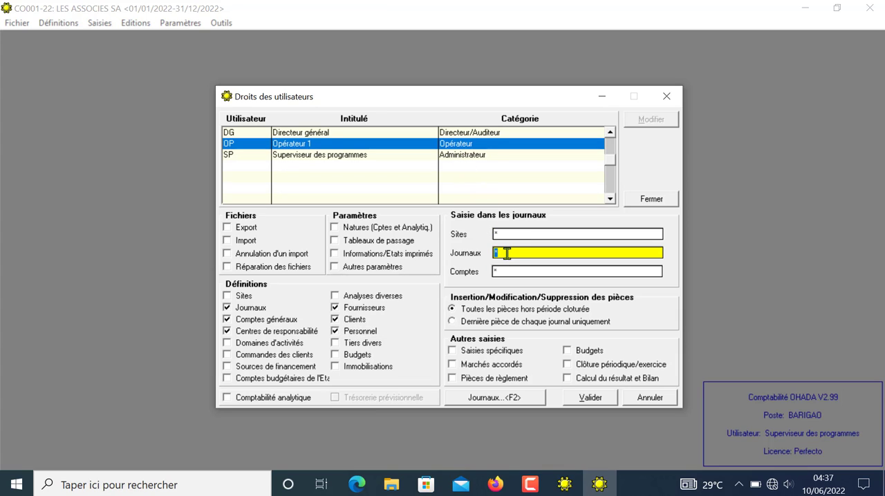
left_click(492, 399)
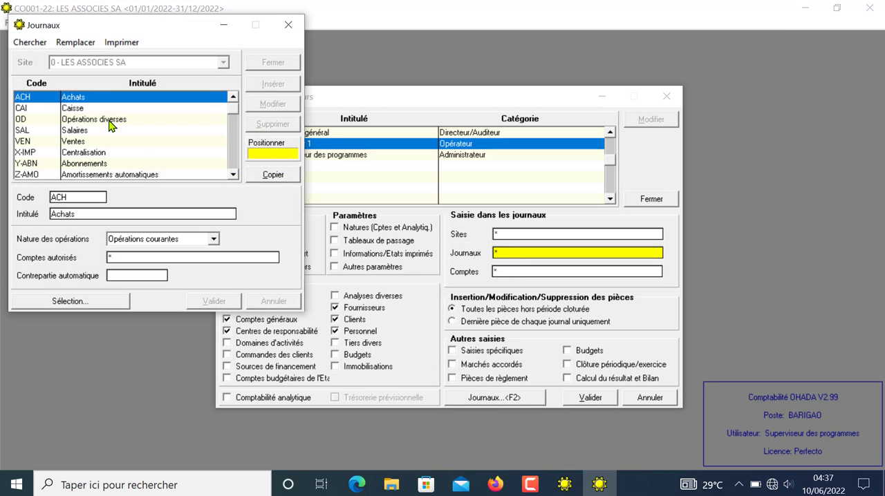
left_click(272, 176)
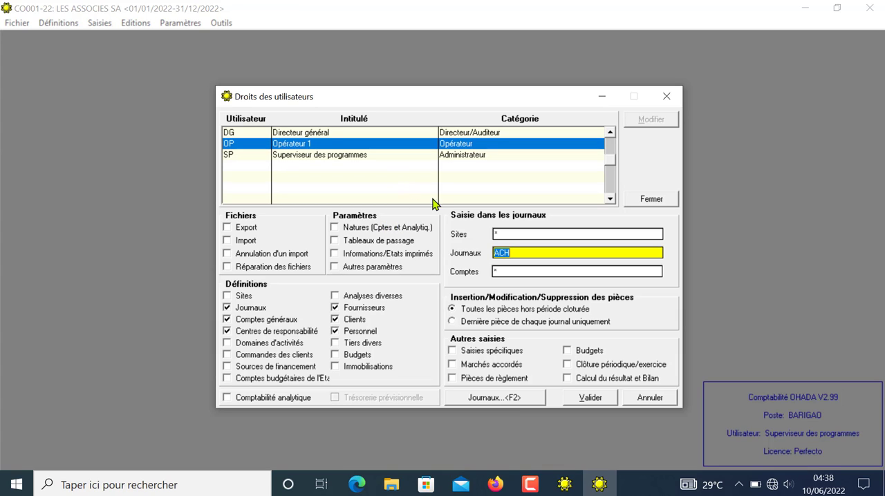
left_click(582, 397)
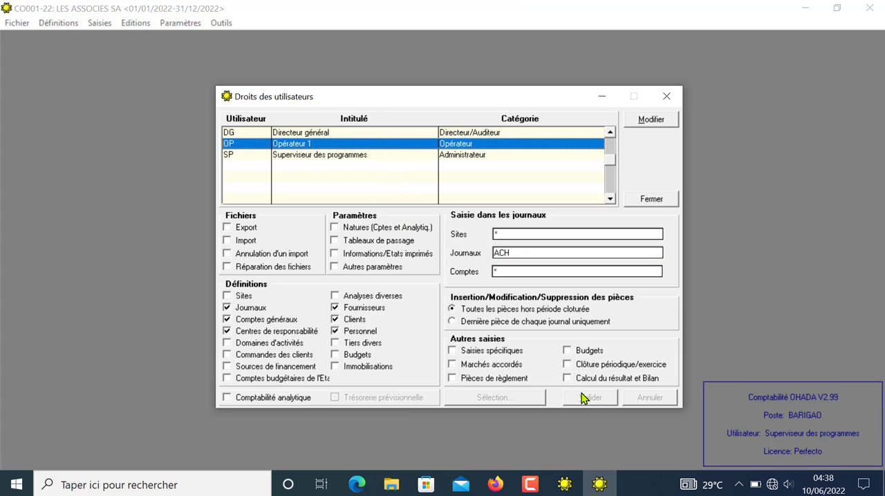
left_click(666, 99)
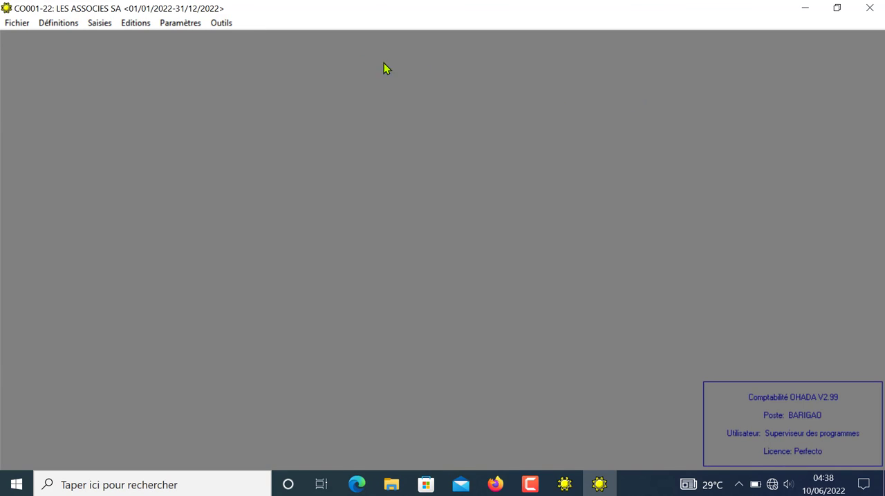
Step: In the general accounts, add account 4011 titled FOURNISSEURS and make it a collective account
left_click(186, 28)
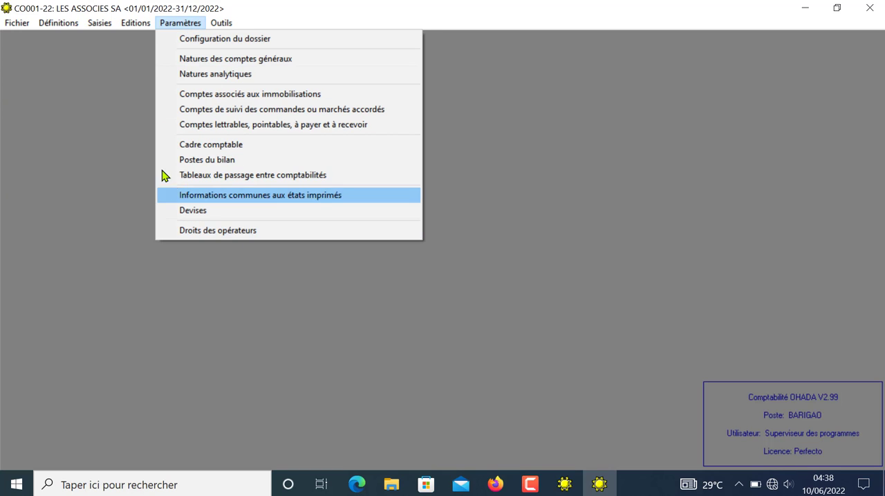
mouse_move(58, 23)
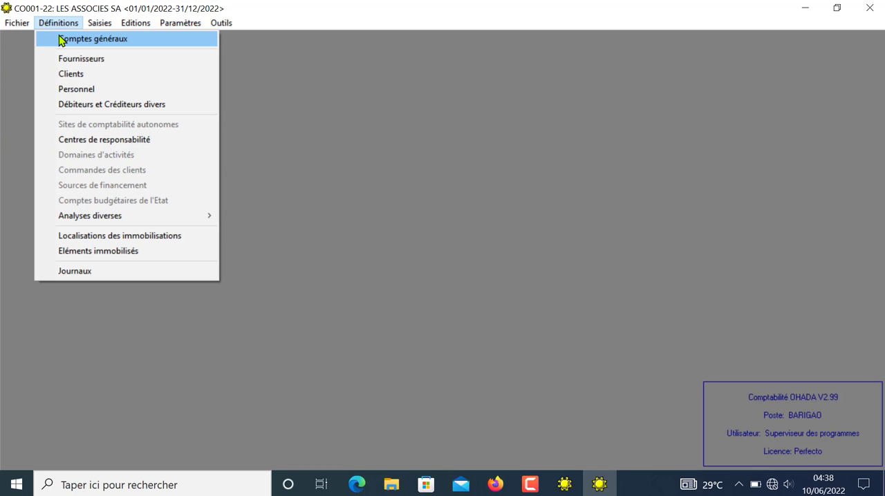
left_click(61, 40)
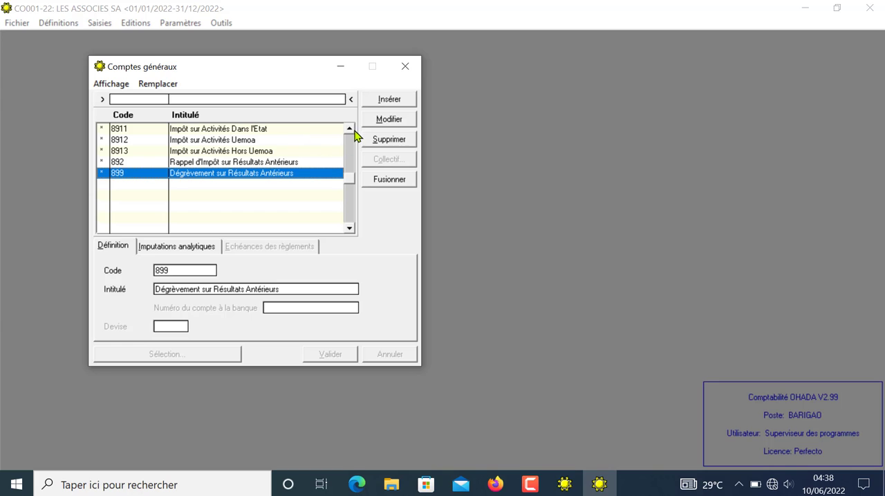
left_click(353, 131)
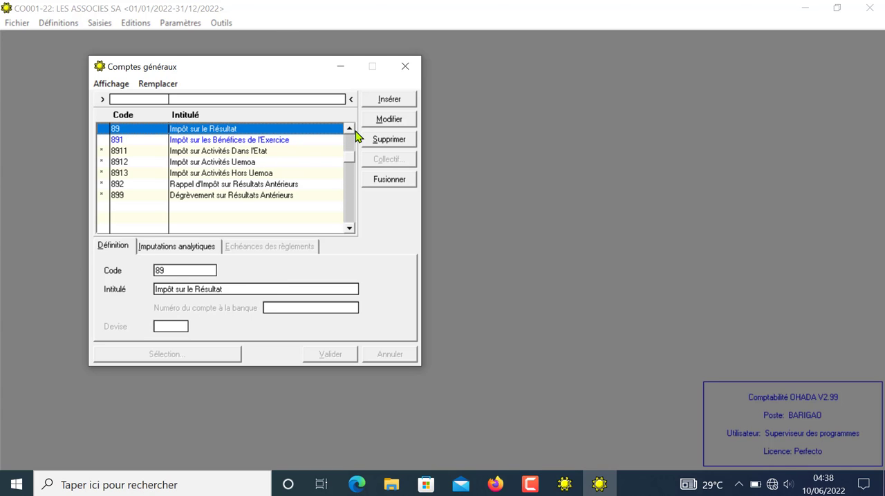
left_click_drag(349, 131, 350, 131)
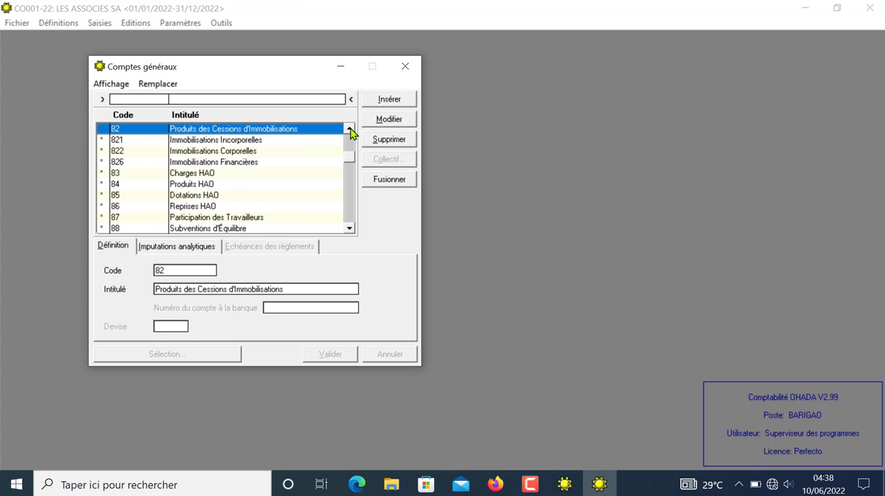
left_click_drag(353, 131, 352, 130)
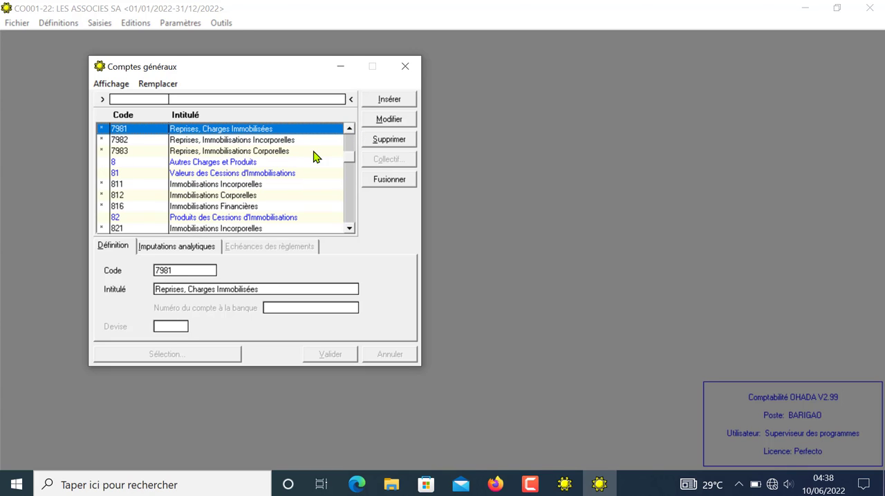
left_click(389, 100)
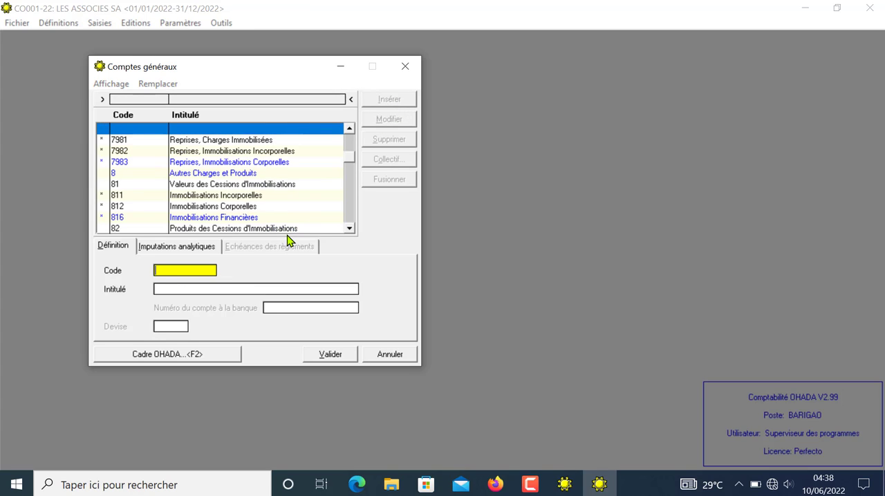
type("4011")
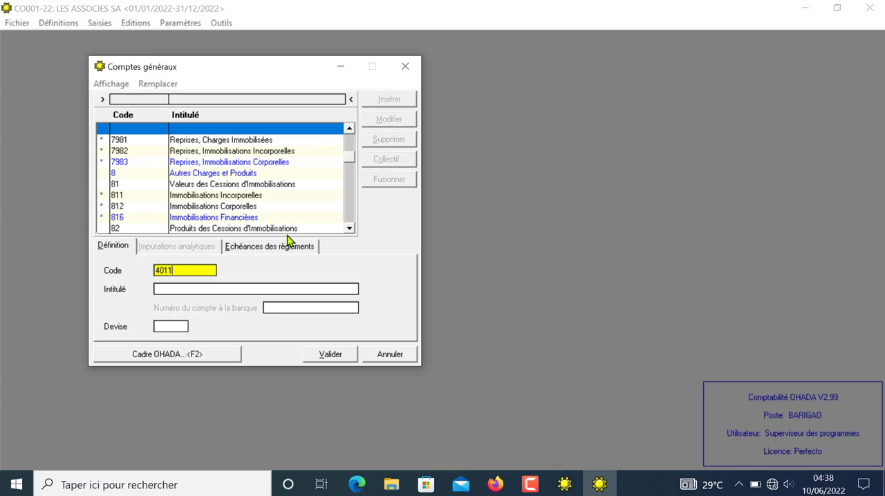
key("Tab")
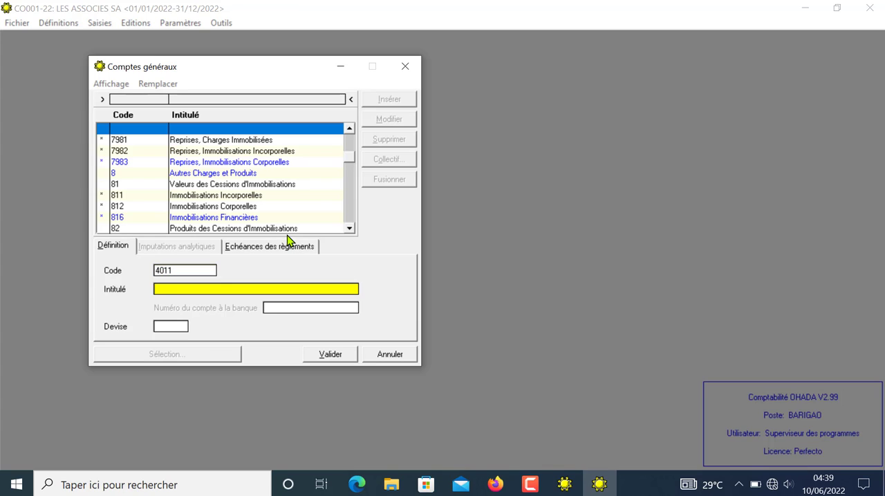
type("FOURNISSEURS")
left_click(332, 354)
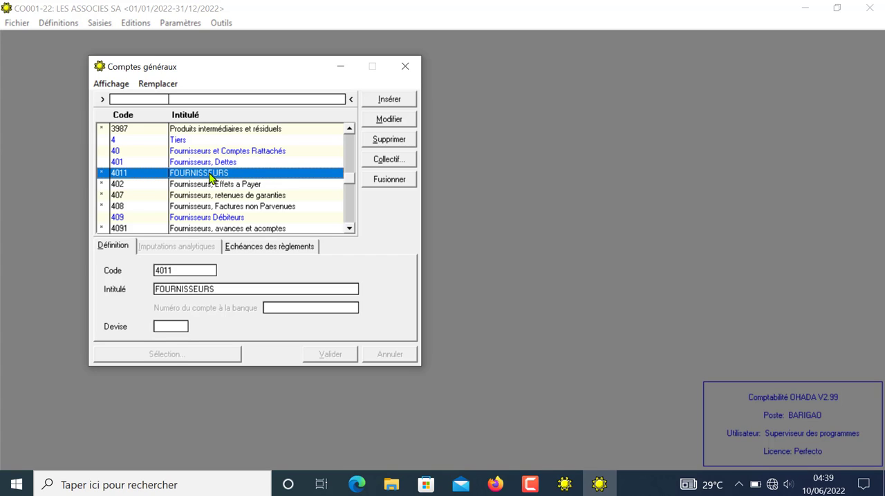
left_click(389, 165)
Step: Add general account 4111 titled CREANCES CLIENTS and validate it
left_click(392, 102)
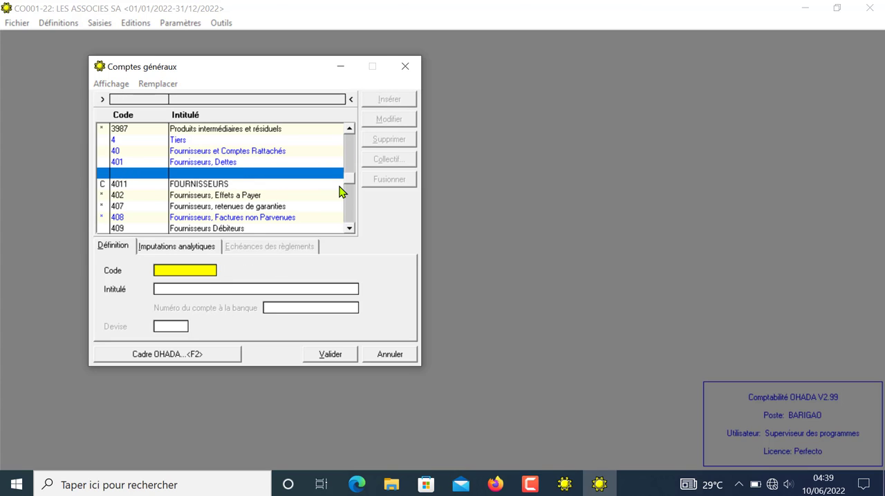
type("4111")
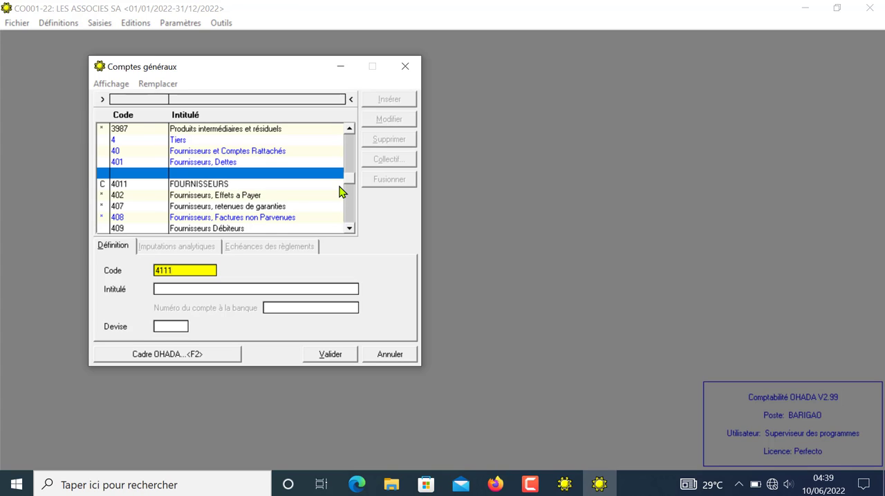
key("Return")
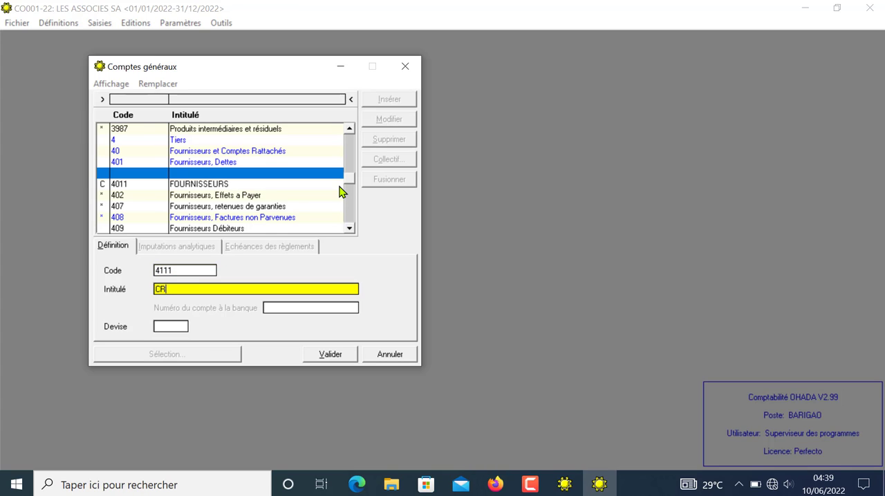
type("CREANCES CLIENTS")
left_click(330, 353)
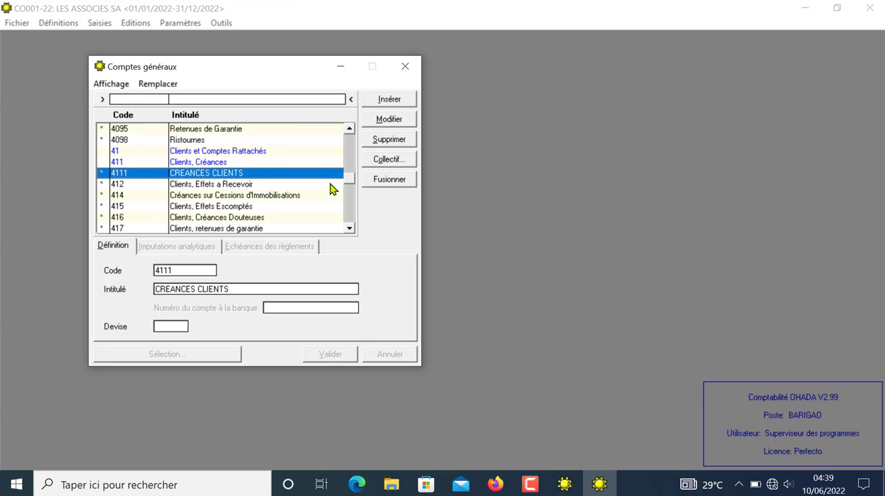
Step: Make general account 4111 CREANCES CLIENTS a collective account and close the general accounts
left_click(389, 160)
left_click(349, 229)
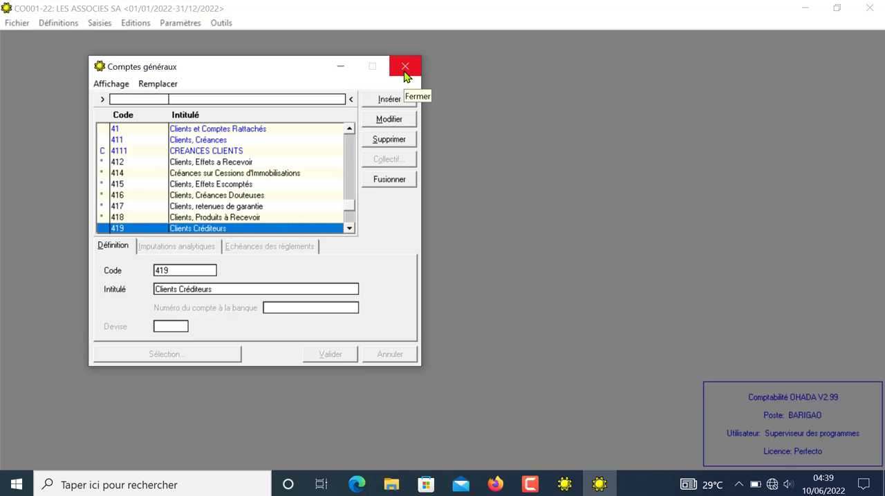
left_click(405, 67)
Step: In the Fournisseurs definitions, insert a new supplier with code F001 and title STE D'ELECTRICITE
left_click(66, 23)
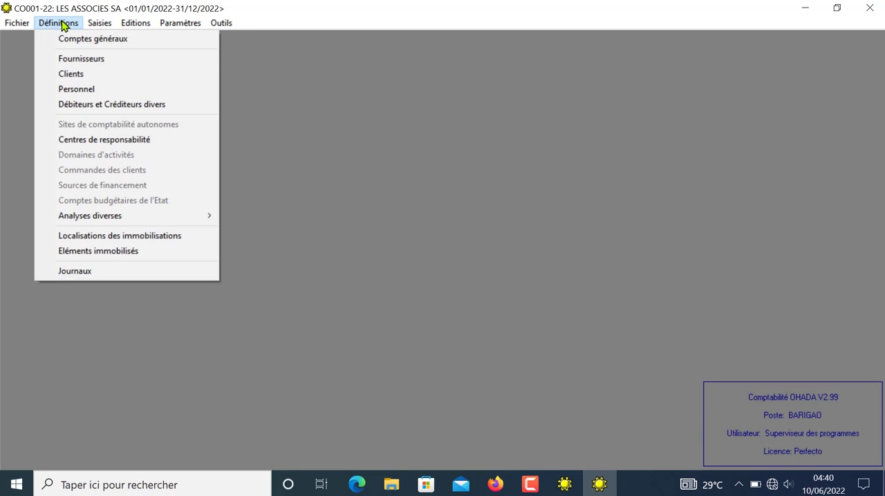
left_click(85, 64)
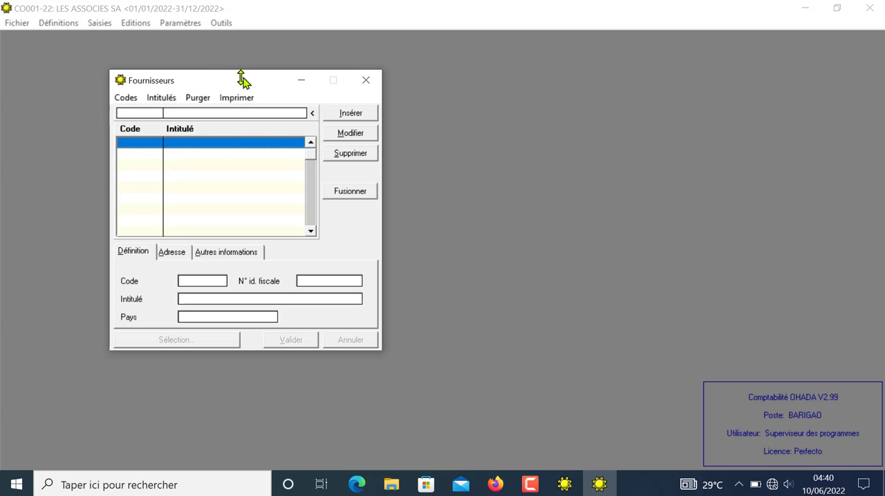
left_click(352, 116)
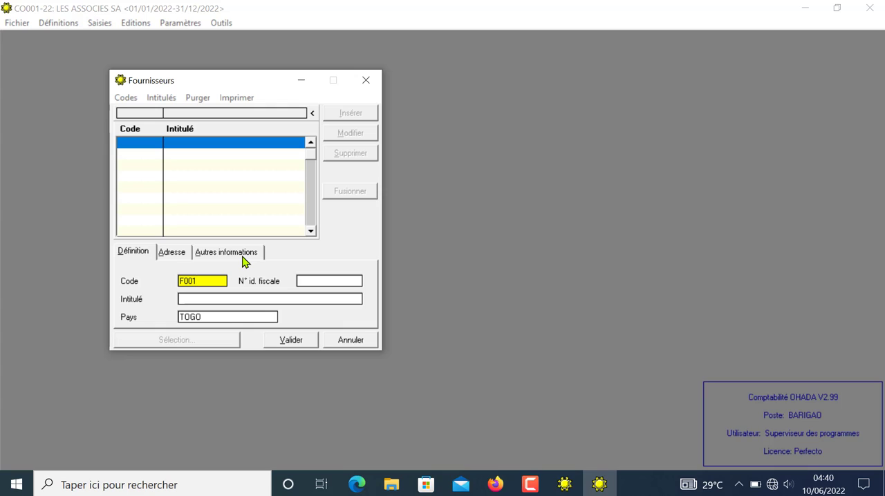
key("Tab")
key("Tab")
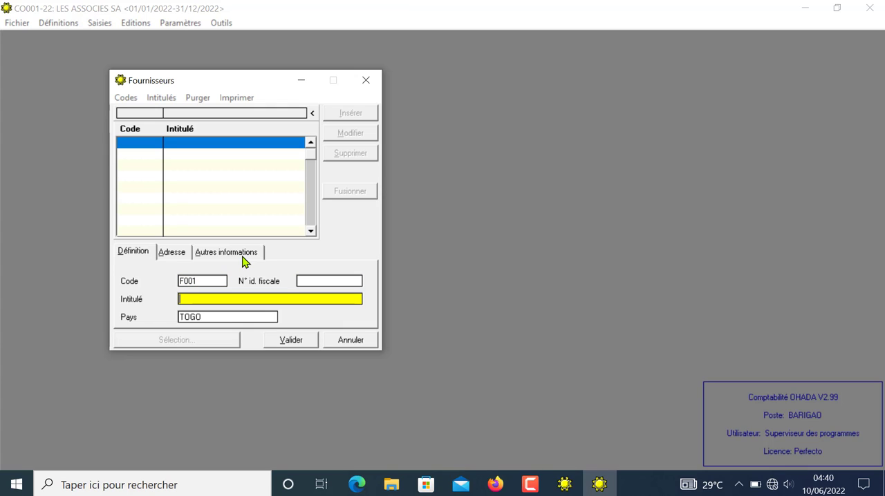
type("STE D'ELECTRICITE")
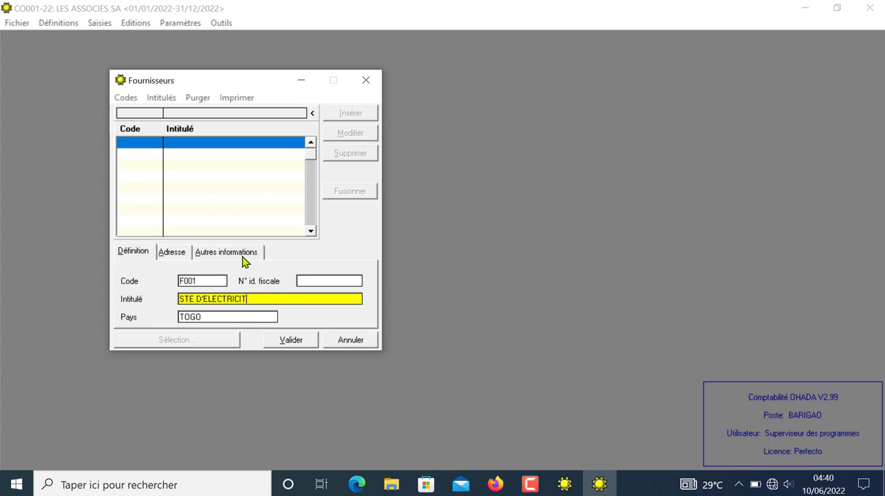
Step: Keep TOGO as supplier F001's country, check its address and other-information pages, and validate the record
left_click(205, 317)
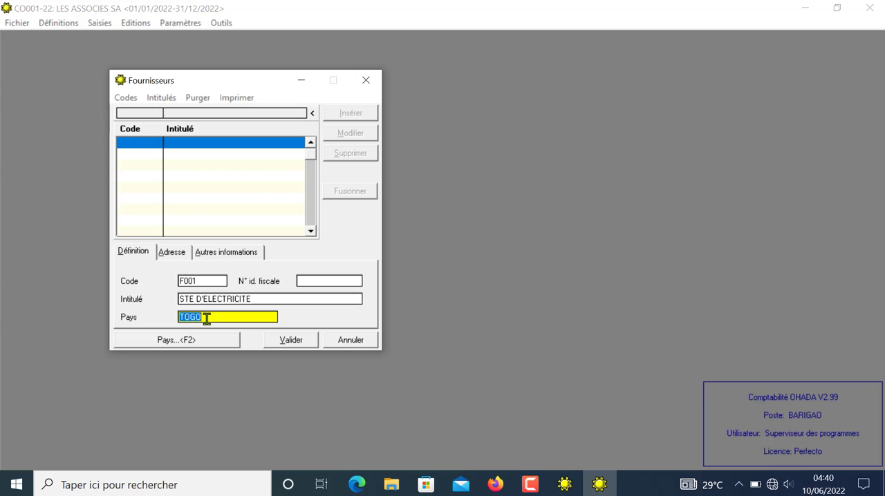
left_click(184, 255)
left_click(237, 256)
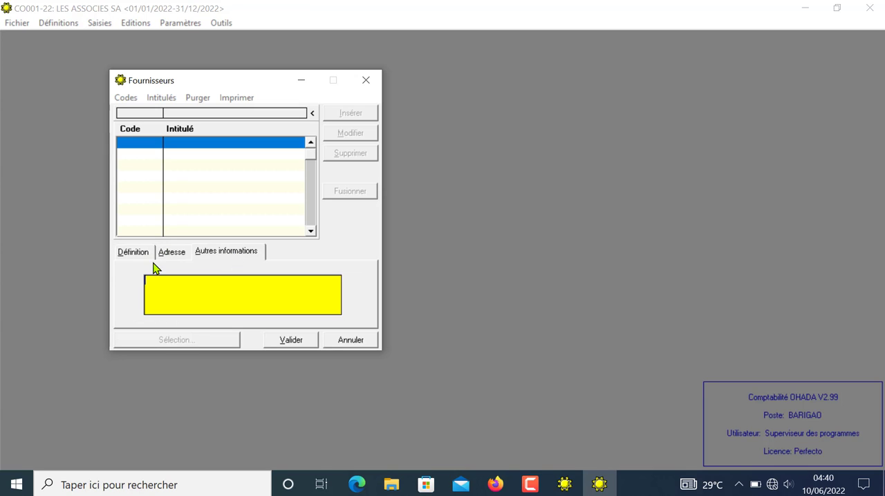
left_click(125, 258)
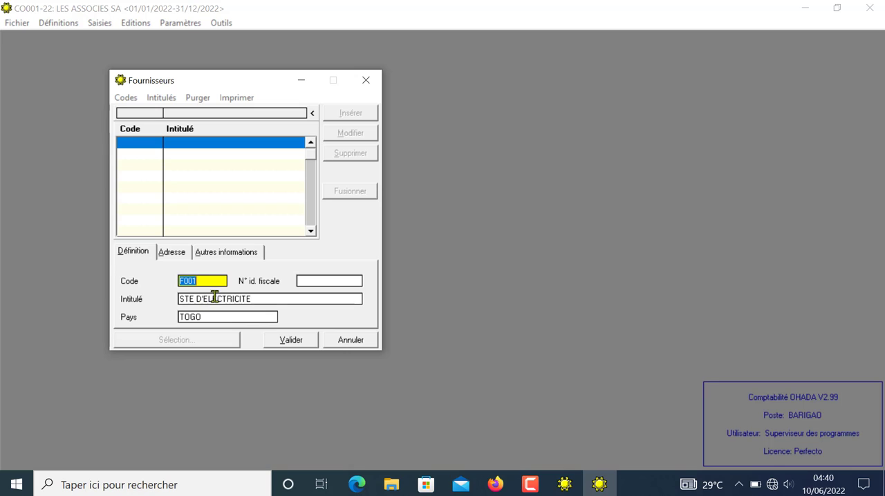
left_click(289, 343)
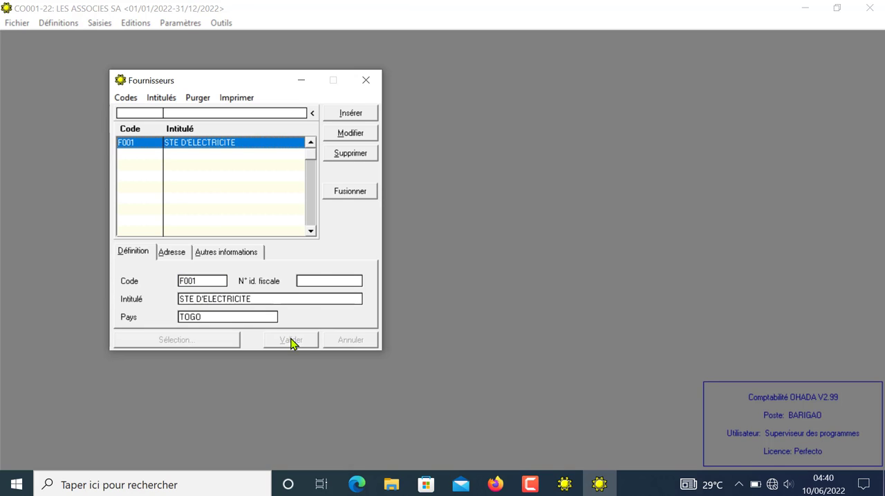
Step: Add supplier F002 titled STE NATIONALE DE PETROLE, validate it and close the Fournisseurs window
left_click(352, 115)
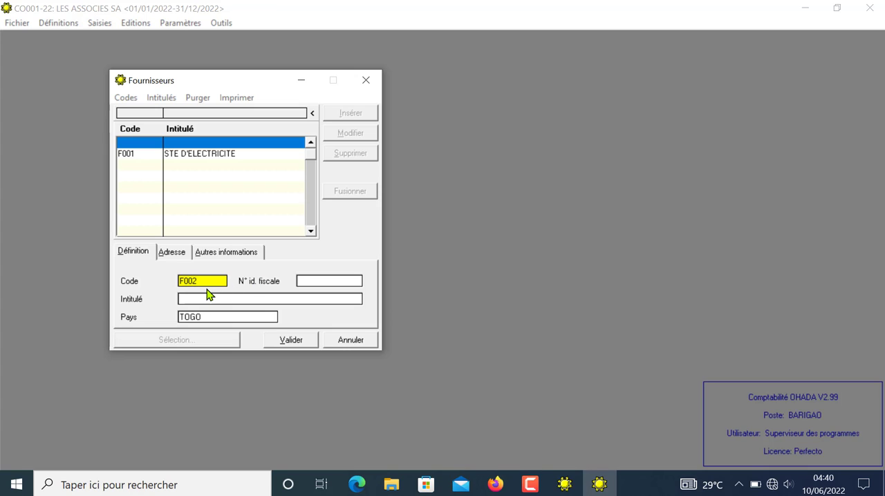
key("Return")
key("Return")
type("F")
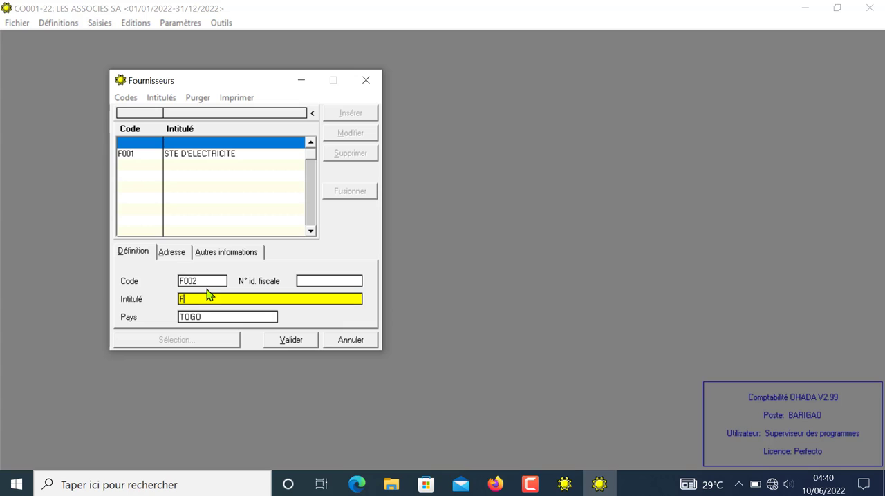
type("OURN")
key("BackSpace")
key("BackSpace")
key("BackSpace")
key("BackSpace")
type("STE NATIONALE DE PETROLE")
left_click(281, 339)
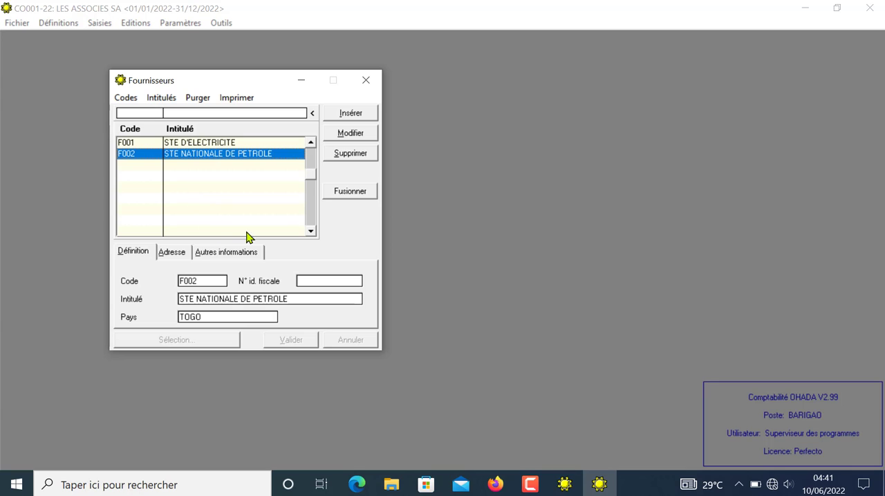
left_click(366, 81)
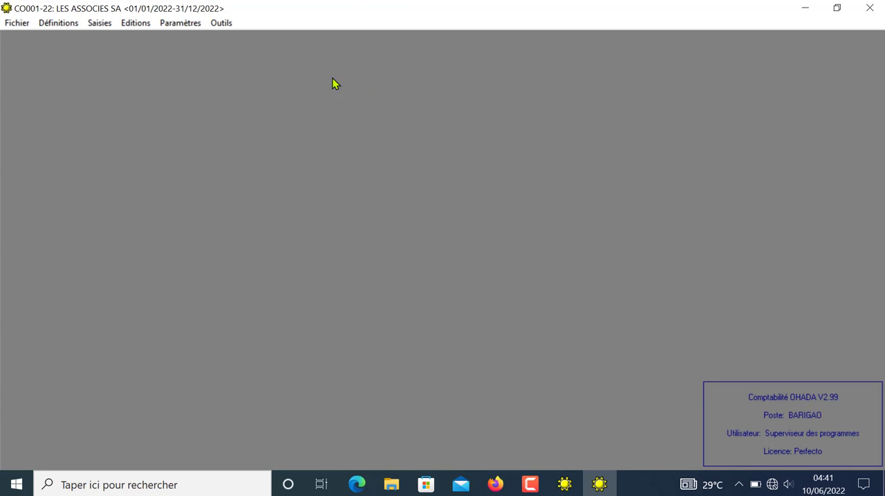
Step: In the Clients definitions, add customer C001 titled ETS FRERES JAPON and validate it
left_click(73, 21)
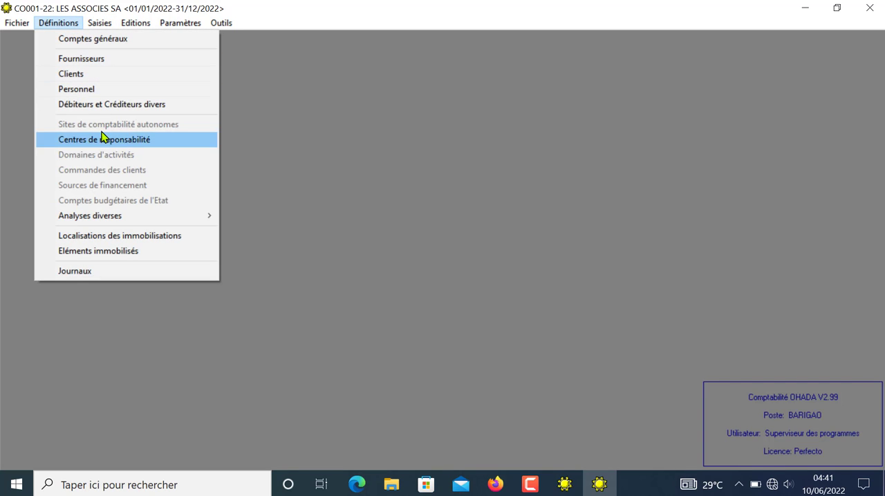
left_click(76, 74)
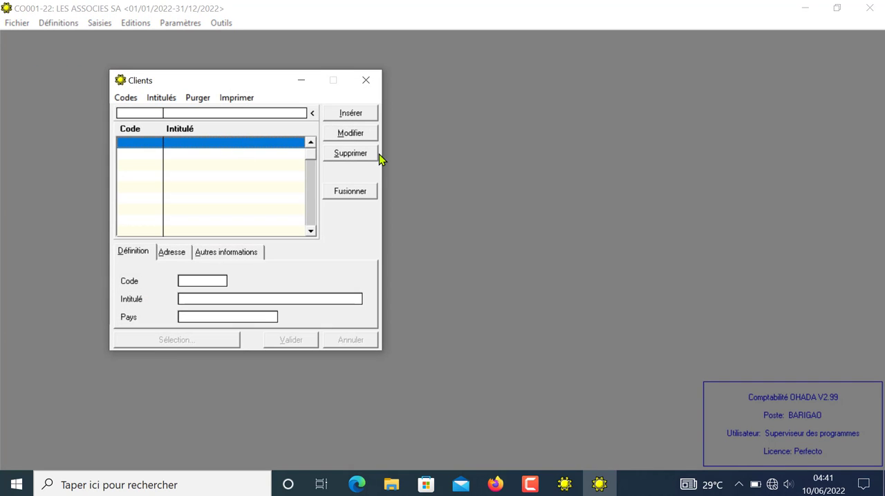
left_click(350, 114)
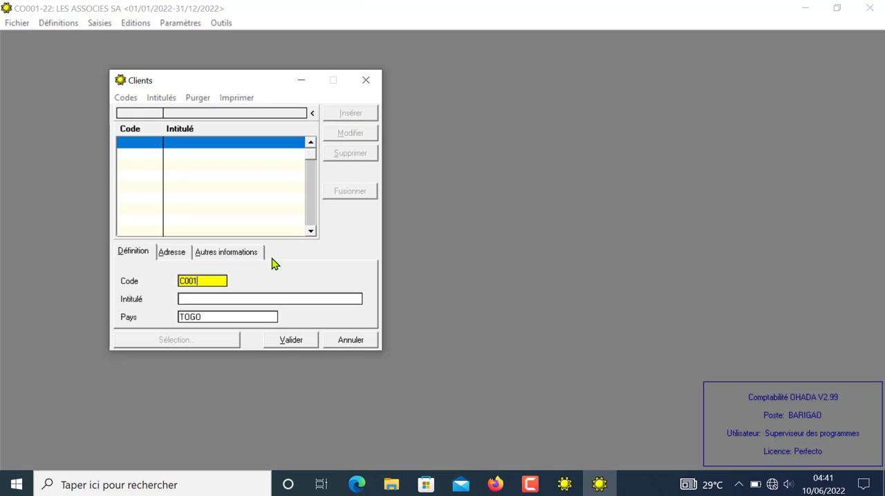
key("Tab")
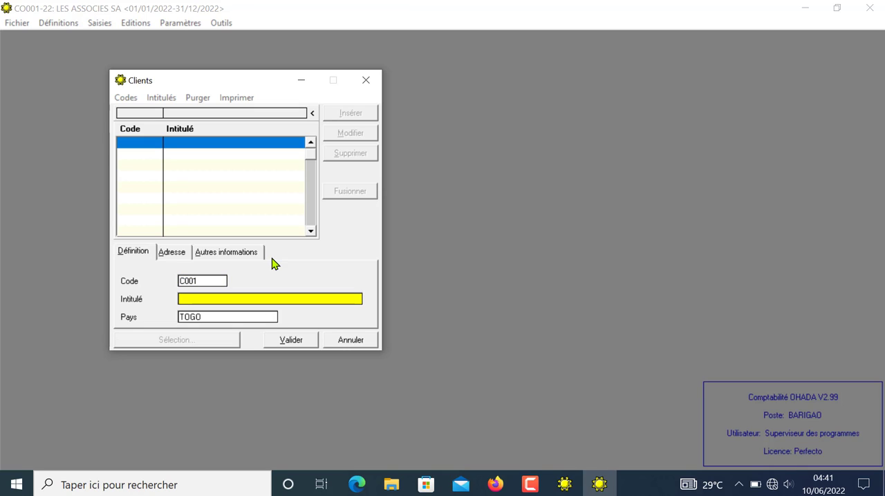
type("ETS FRERES")
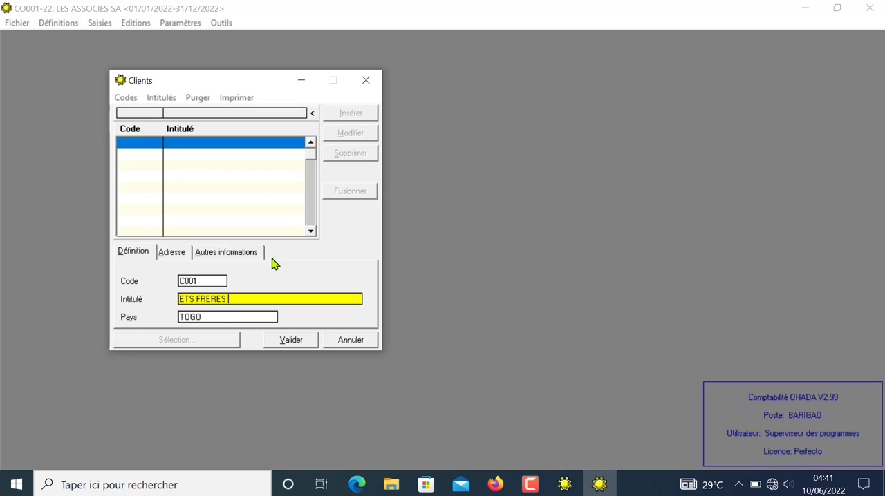
type(" JAPON")
left_click(293, 341)
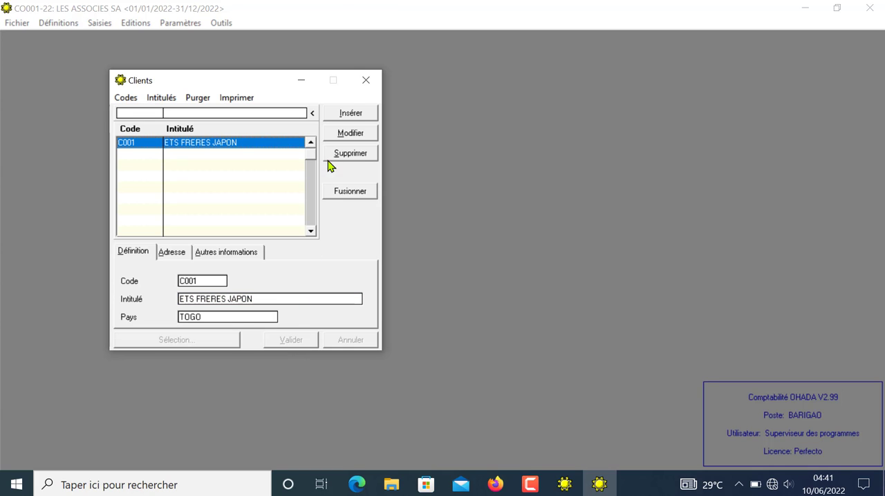
Step: Add customer C002 titled LES MERCURIES SA and validate it
left_click(361, 115)
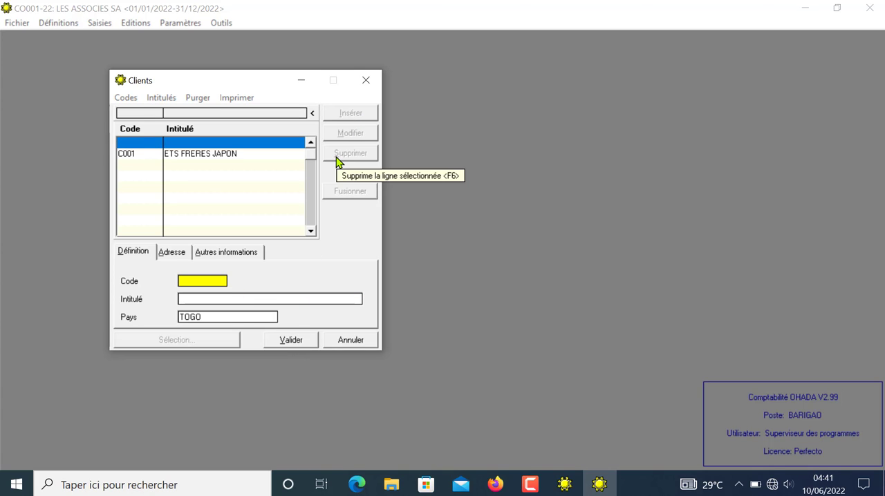
type("C002")
key("Tab")
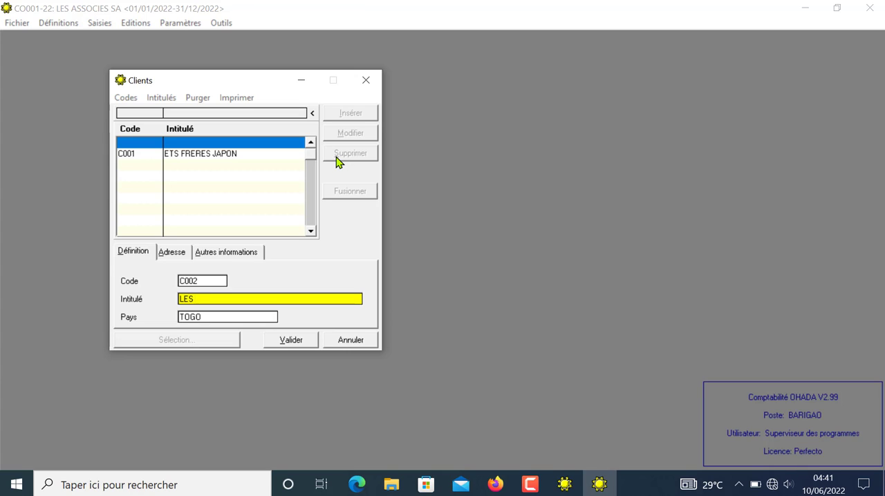
type("LES MERCUR")
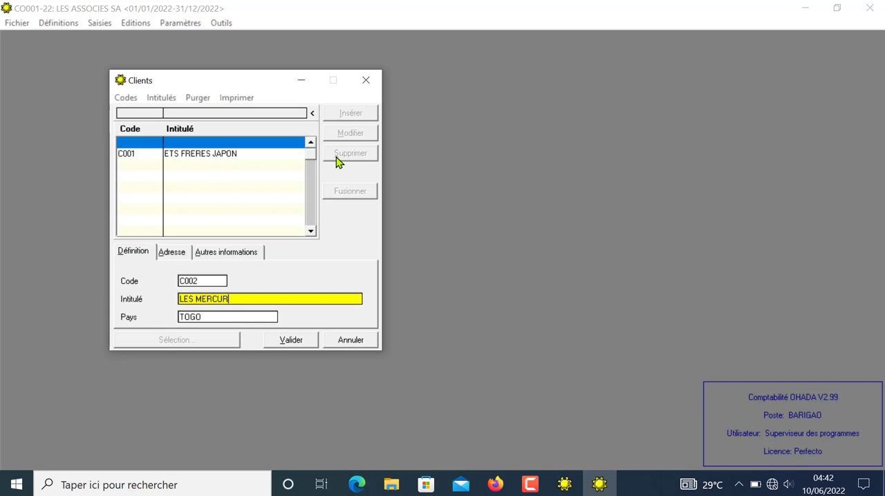
type("IES SA")
left_click(291, 340)
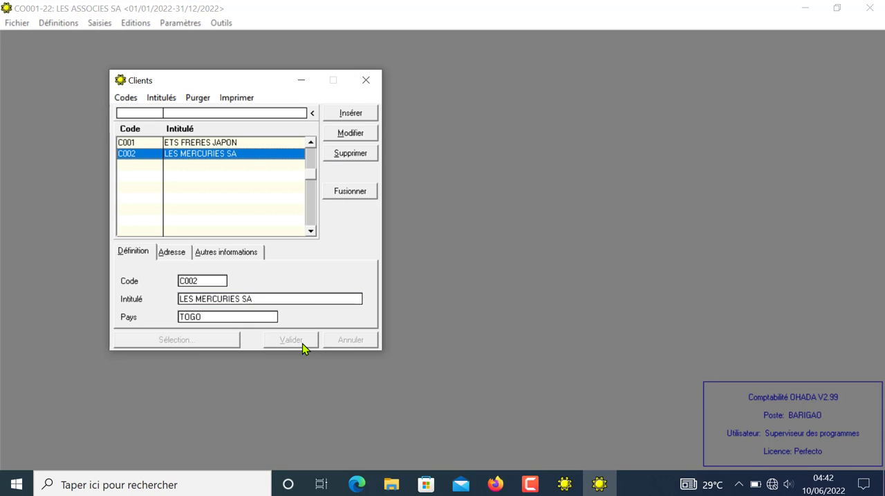
Step: Add customer C00D titled CLIENTS DIVERS, validate it and close the Clients window
left_click(347, 114)
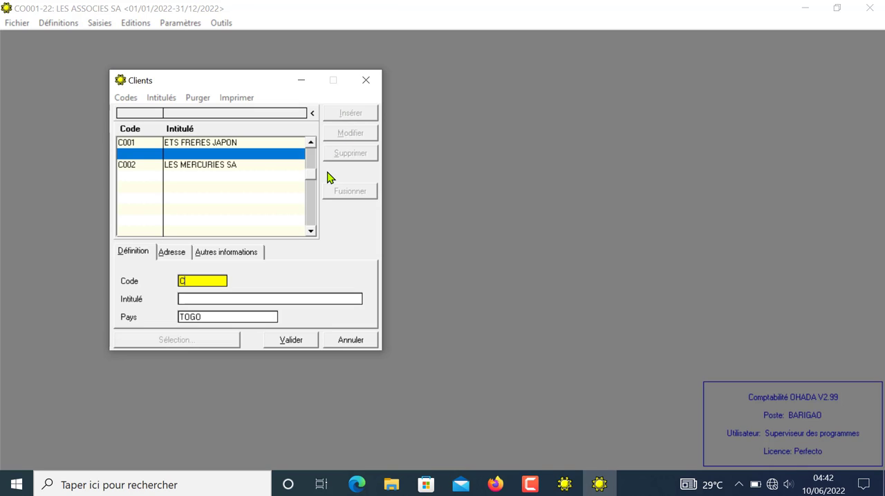
type("C00D")
key("Tab")
type("CL")
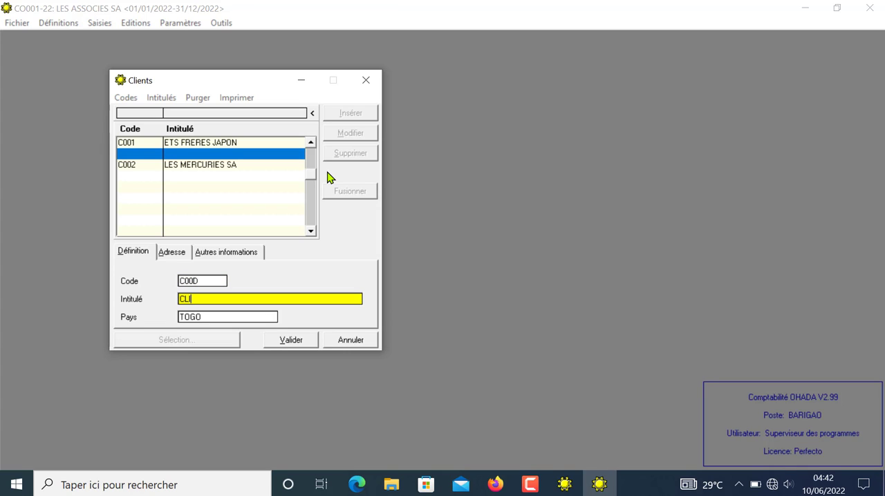
type("IENTS DIVERS")
left_click(291, 340)
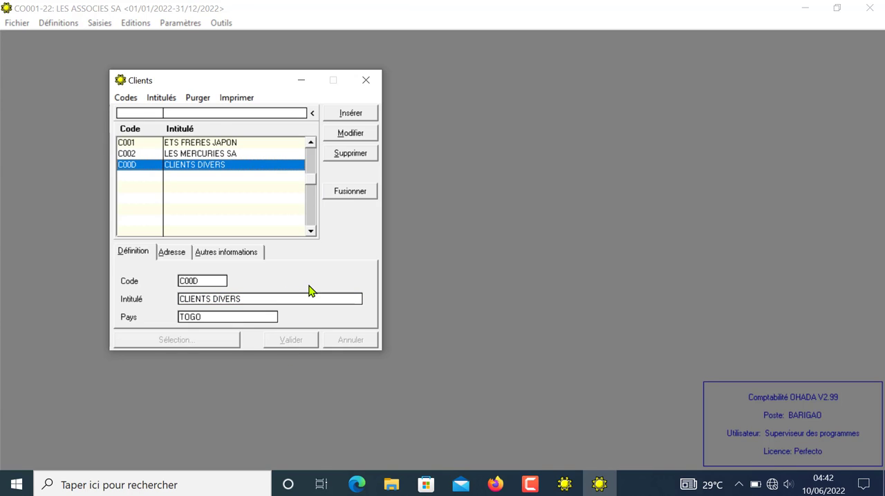
left_click(365, 81)
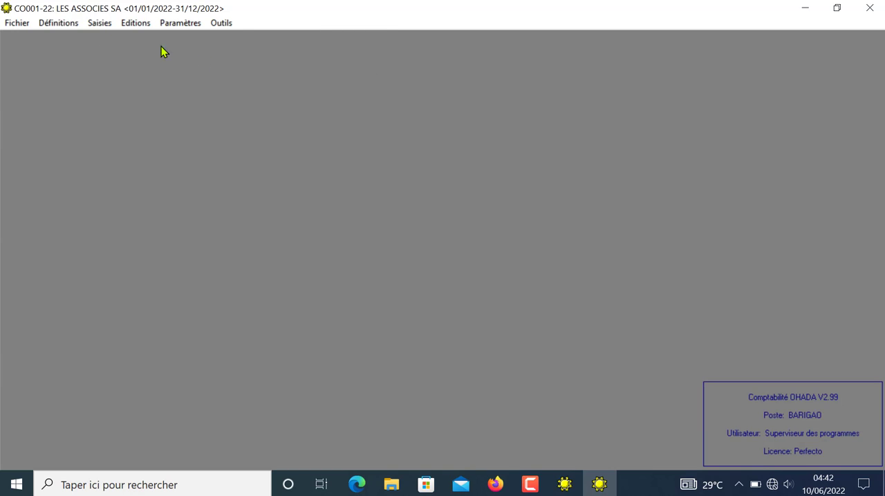
Step: In the Personnel definitions, insert a record with code P001 and enter the employee's full name as its title
left_click(53, 24)
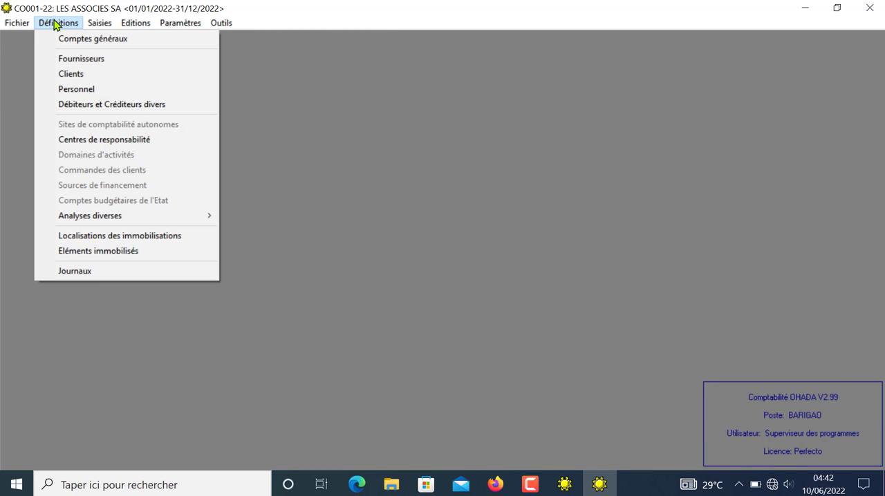
left_click(89, 95)
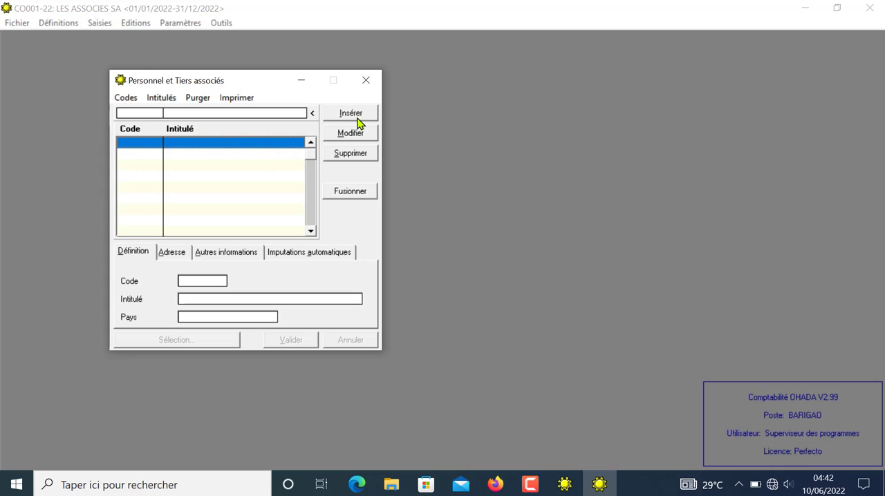
left_click(360, 116)
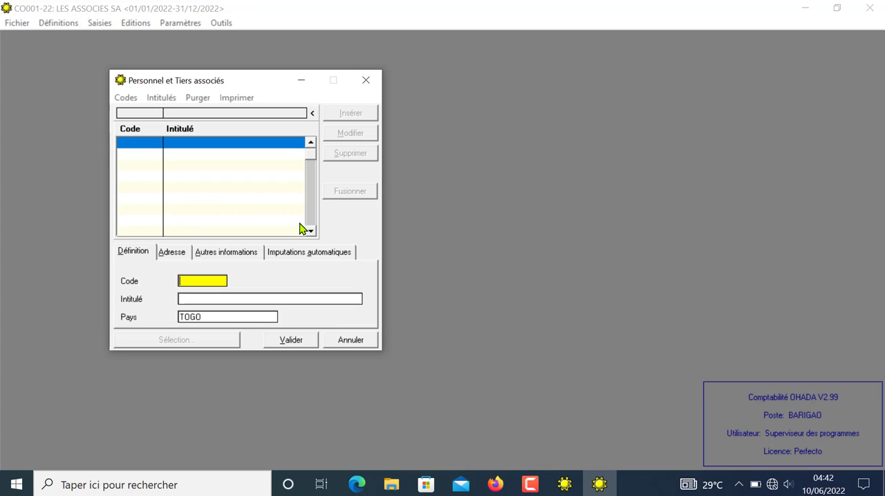
type("P001")
key("Return")
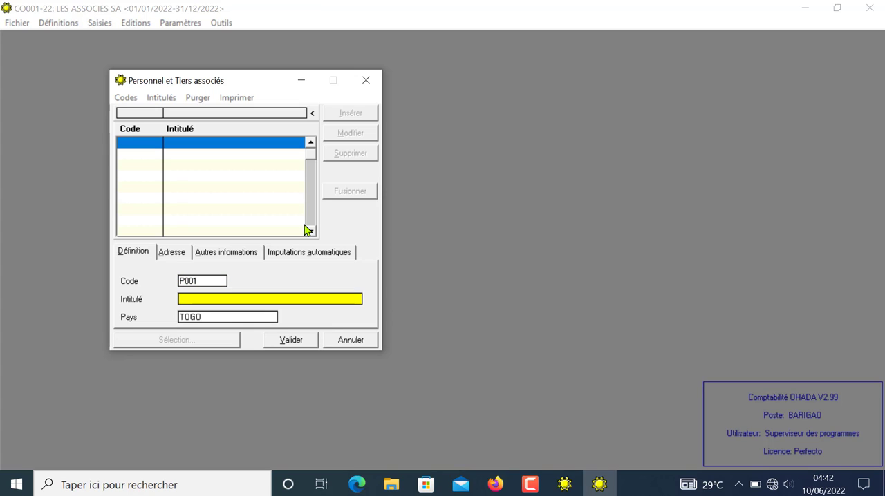
type("BARI FELIX")
Step: Check the address, other-information and automatic allocation pages of personnel record P001, leave the responsibility centre blank and validate it
left_click(181, 254)
left_click(228, 257)
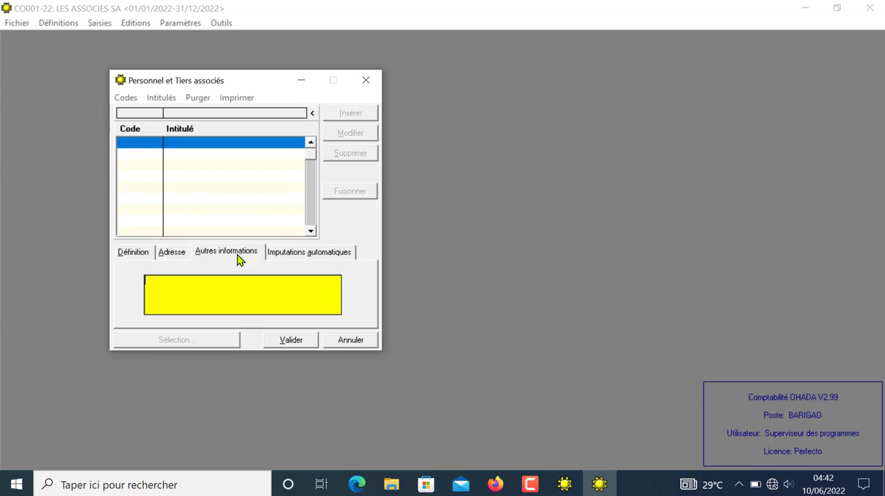
left_click(294, 257)
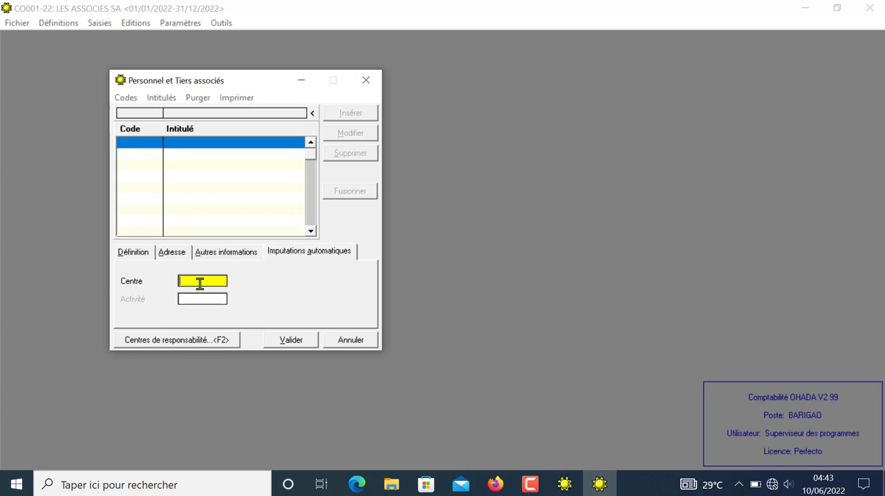
left_click(288, 340)
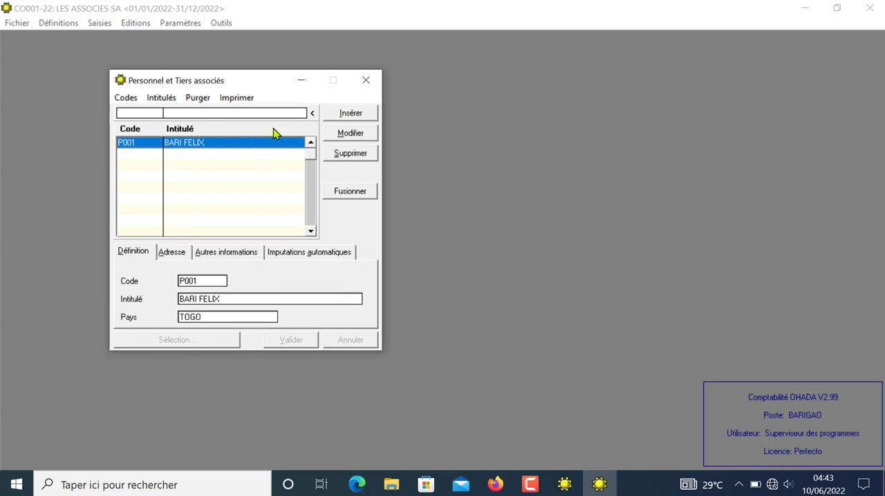
Step: Close the personnel window, view the Débiteurs et Créditeurs divers definitions and close them without adding a record
left_click(372, 85)
left_click(59, 23)
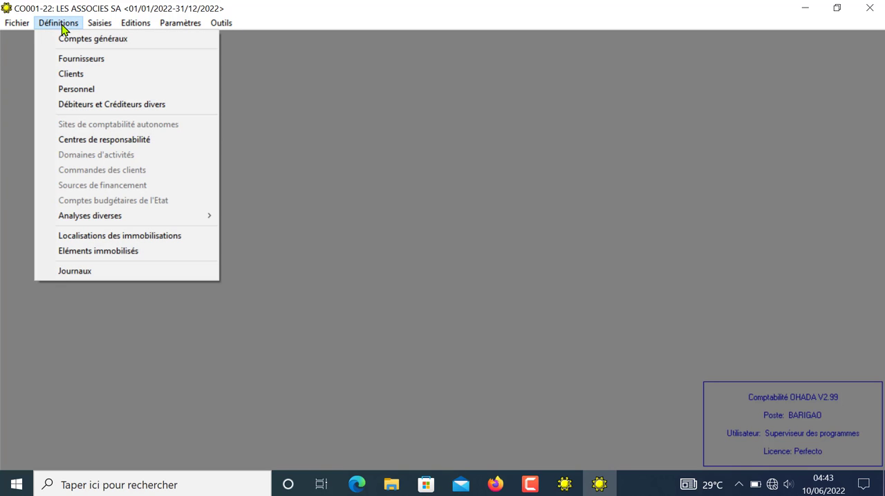
left_click(99, 104)
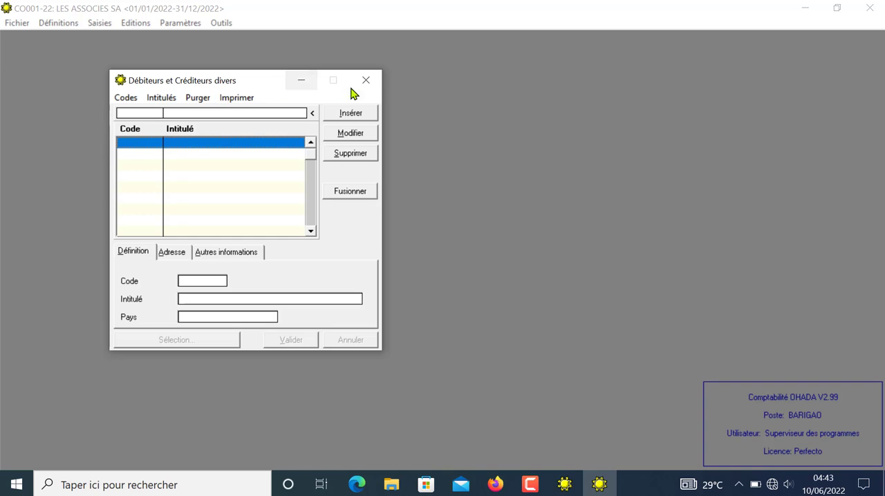
left_click(354, 90)
Step: In the Véhicules (Entretien) analysis, insert a record with code B01 titled BUS A and validate it
left_click(75, 26)
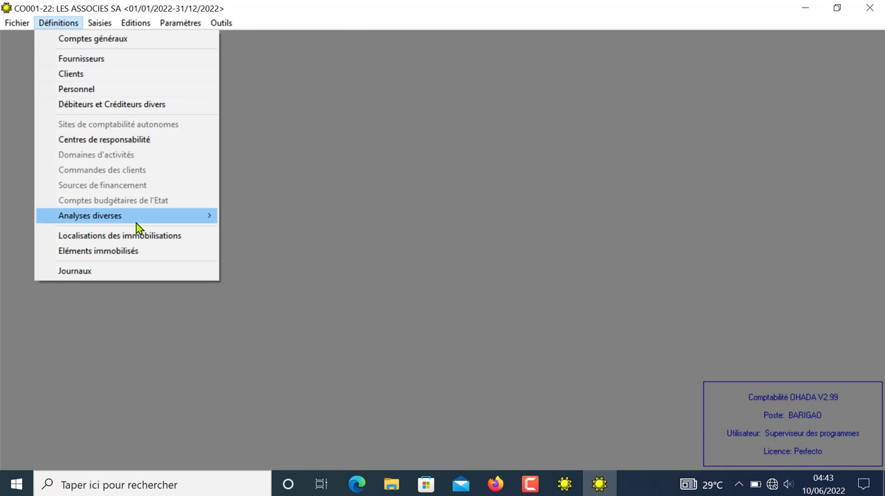
mouse_move(137, 225)
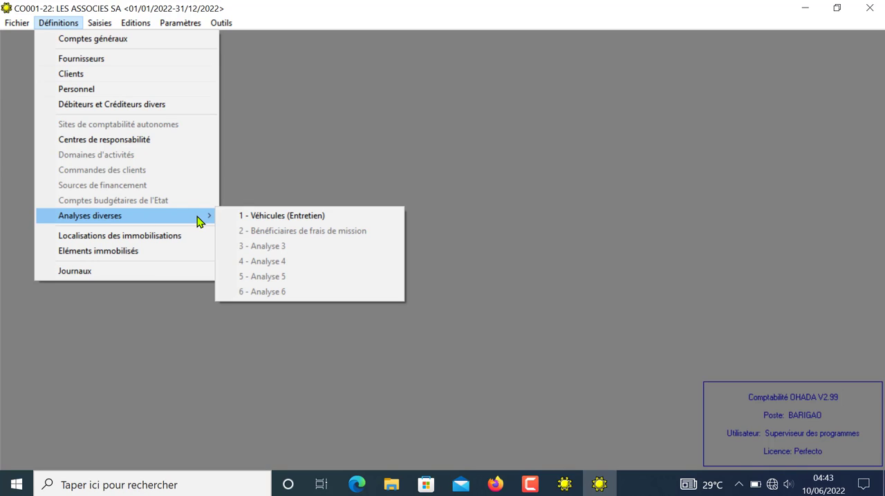
left_click(267, 218)
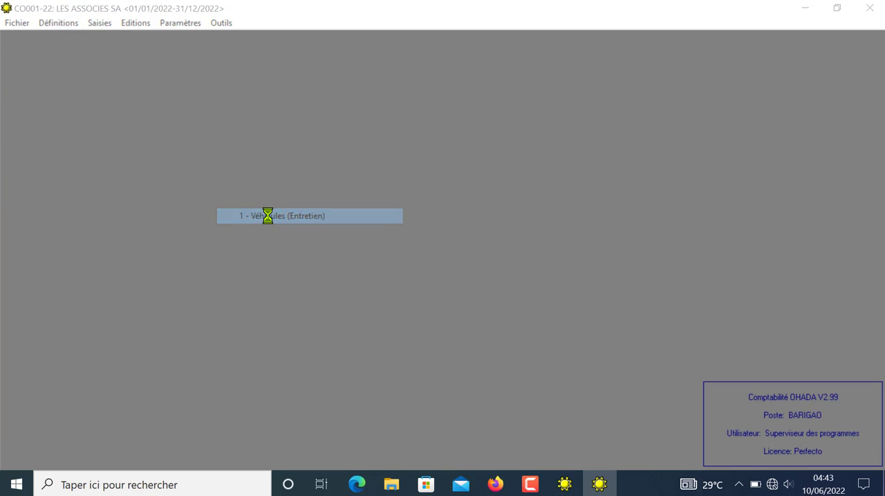
left_click(364, 117)
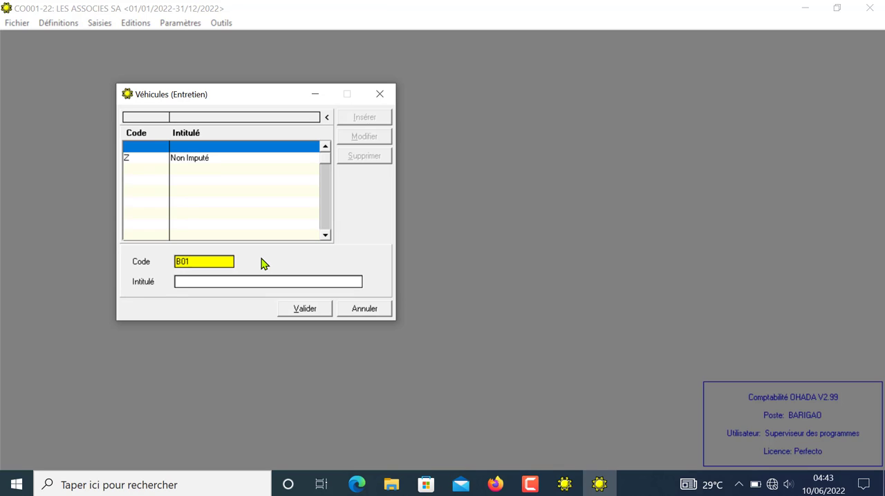
key("Tab")
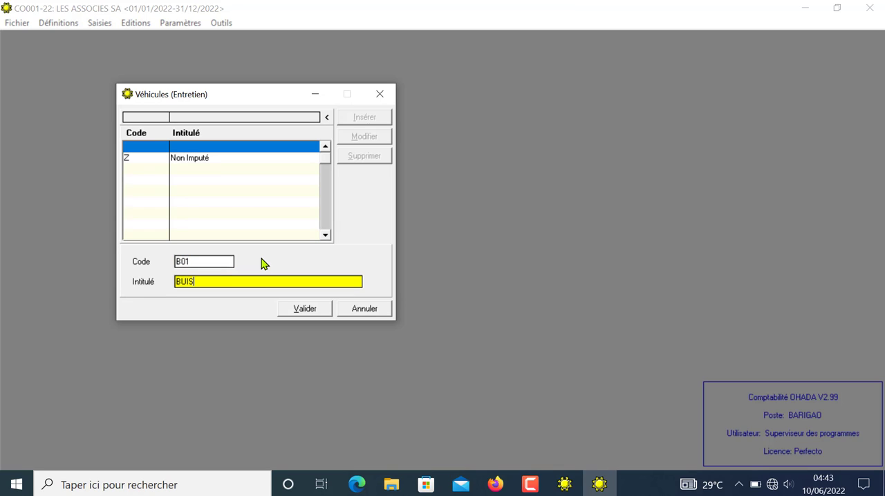
key("BackSpace")
key("BackSpace")
left_click(305, 311)
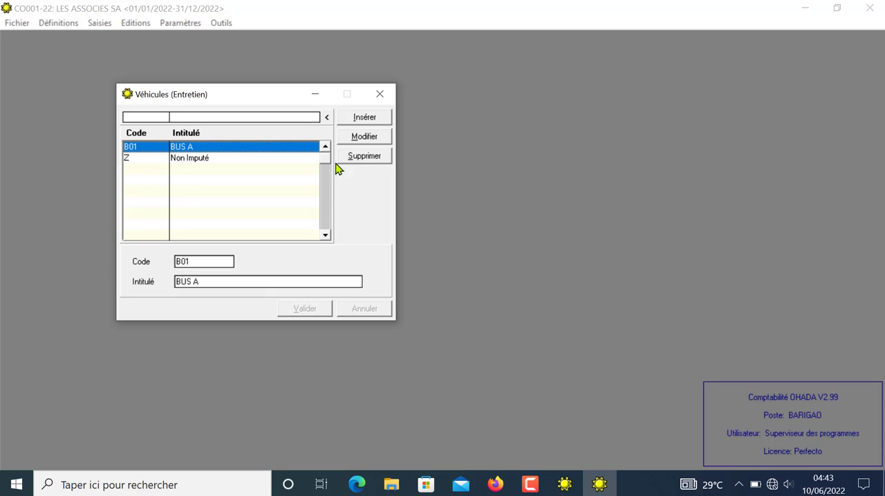
Step: Add vehicle B02 titled BUS B, validate it and close the Véhicules (Entretien) window
left_click(359, 120)
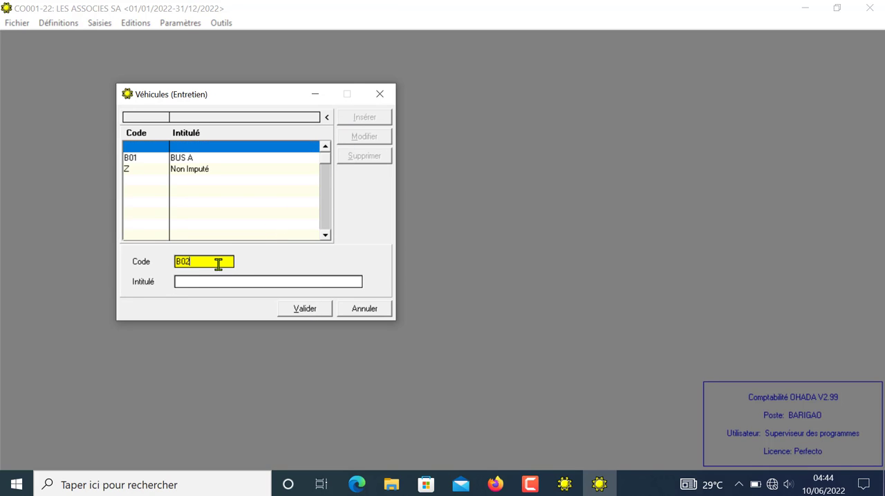
key("Tab")
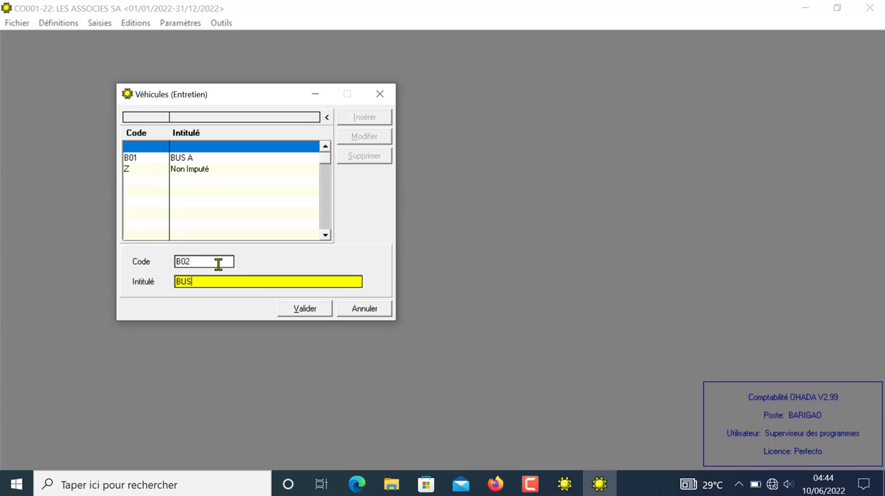
type("BUS B")
left_click(292, 308)
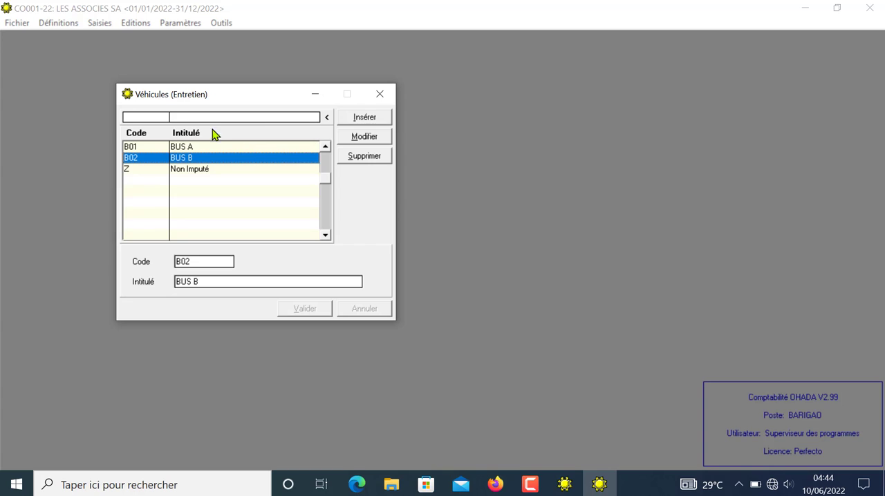
left_click(384, 92)
Step: View the defined Centres de responsabilité and close their window
left_click(61, 24)
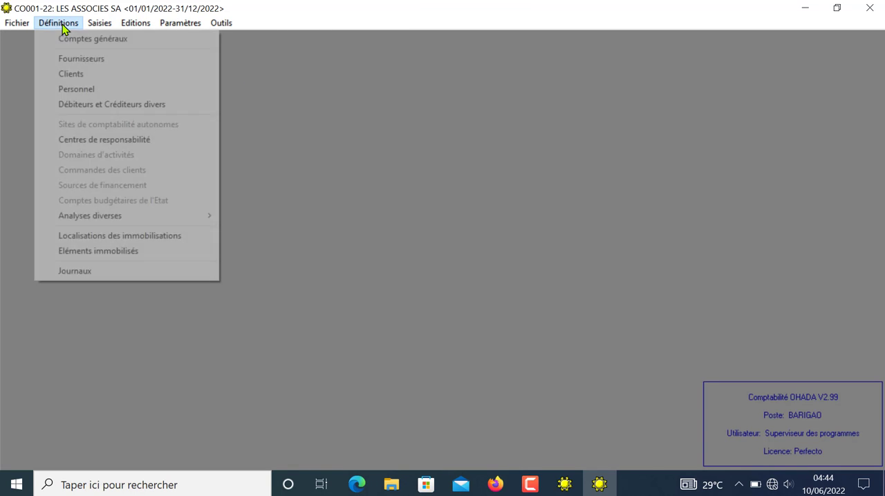
left_click(110, 142)
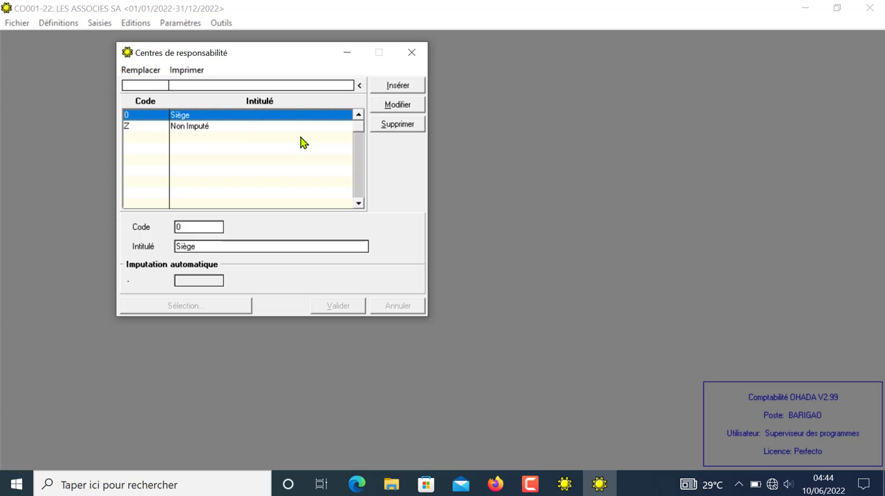
left_click(411, 60)
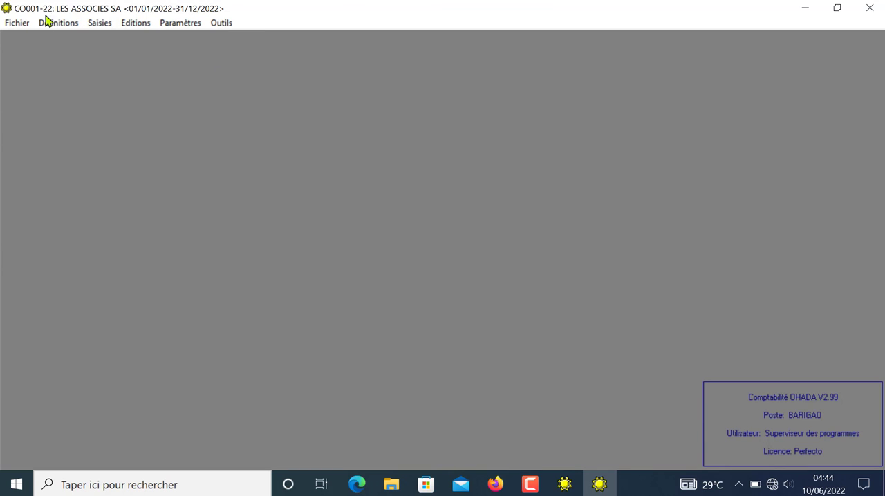
Step: In Natures analytiques, set the significant accounts of Domaines d'activités to 6 7 8, validate and close the window
left_click(49, 22)
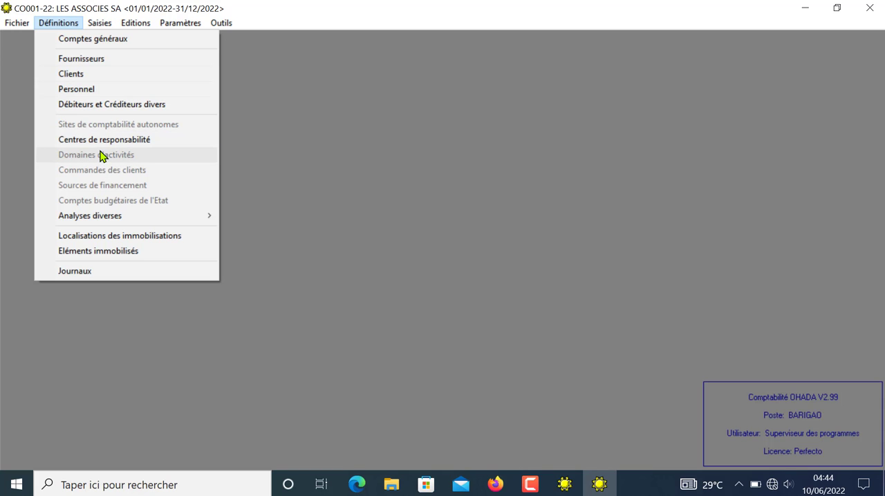
mouse_move(175, 22)
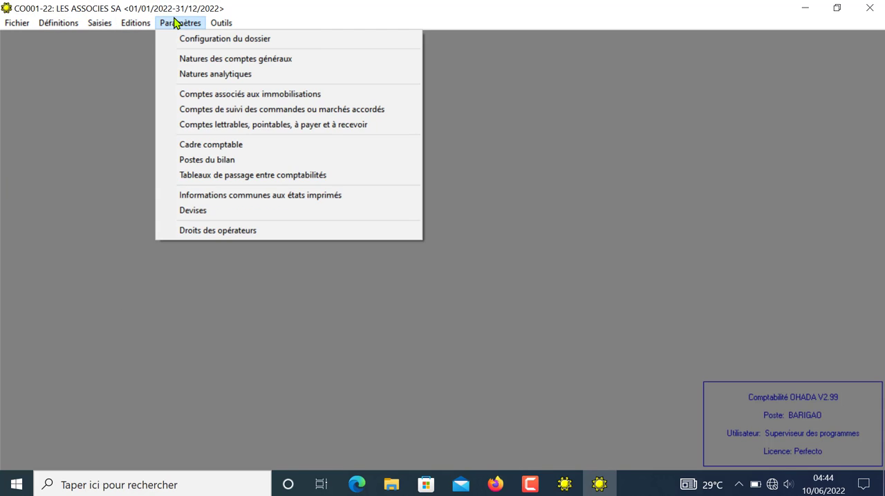
left_click(216, 76)
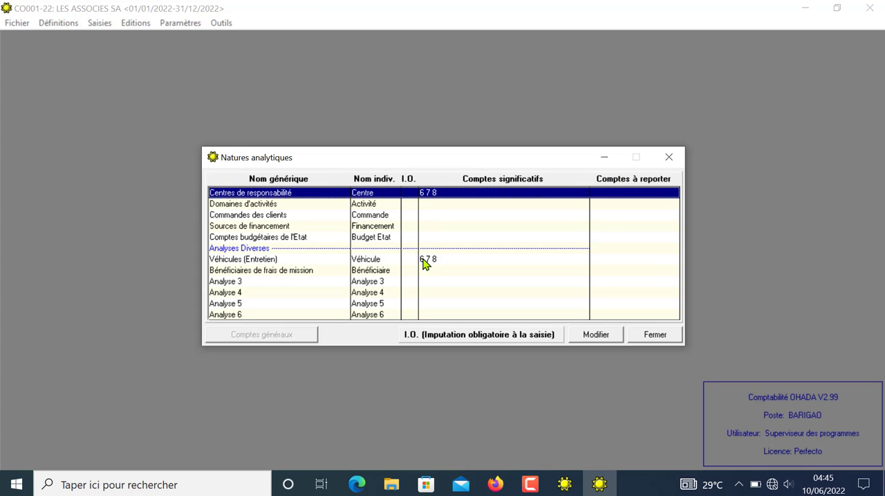
left_click(254, 272)
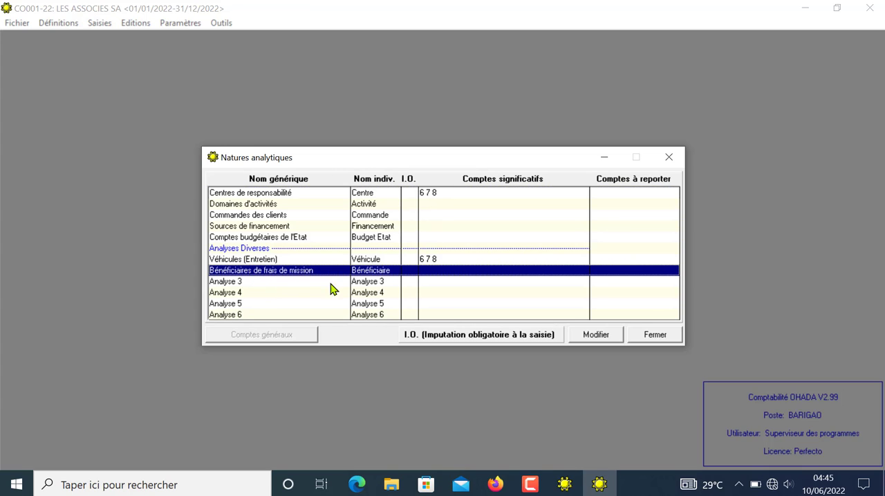
left_click(219, 283)
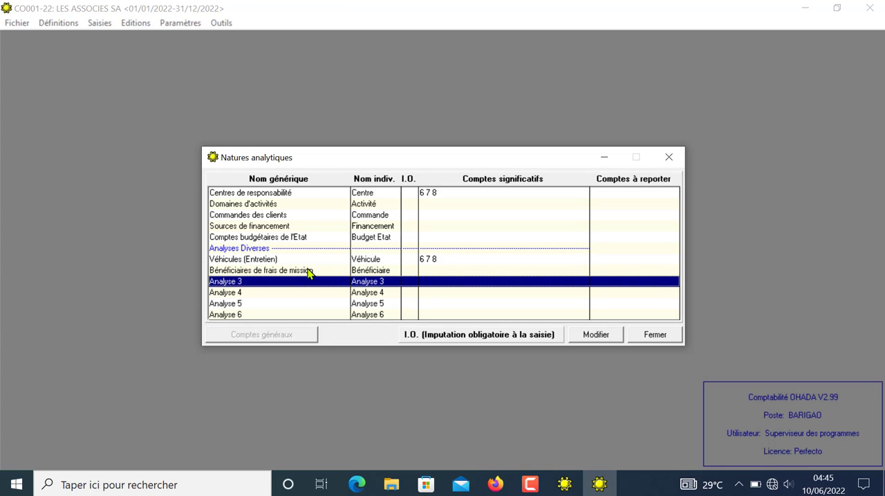
left_click(427, 260)
left_click(427, 205)
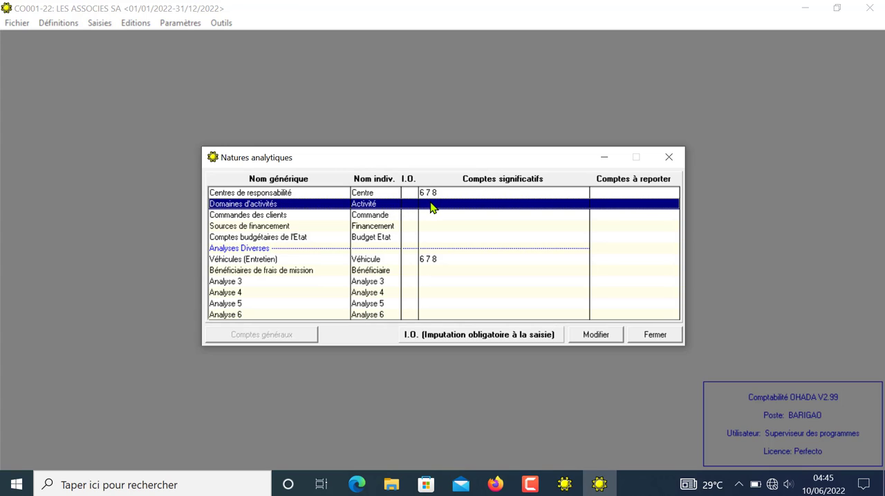
double_click(429, 204)
left_click(429, 204)
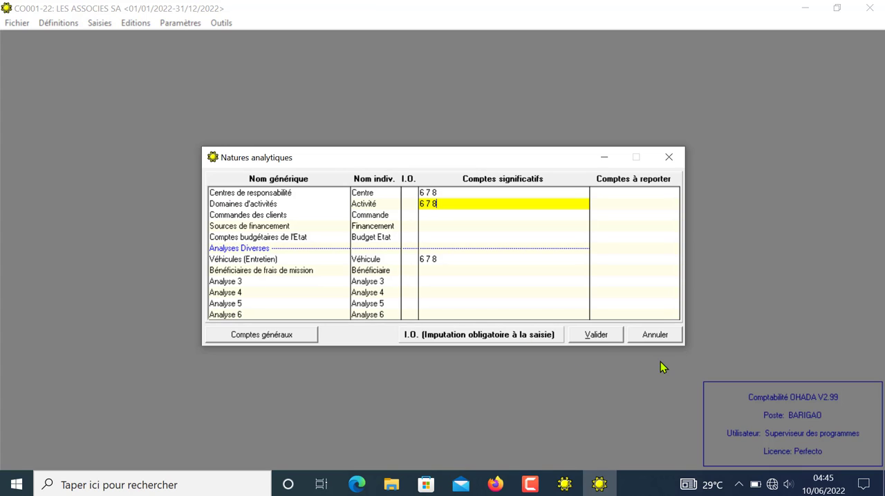
left_click(587, 335)
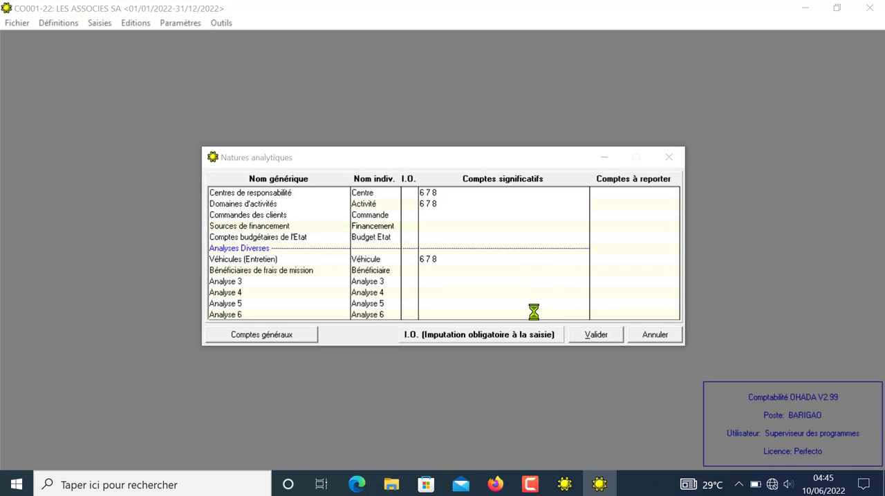
left_click(533, 288)
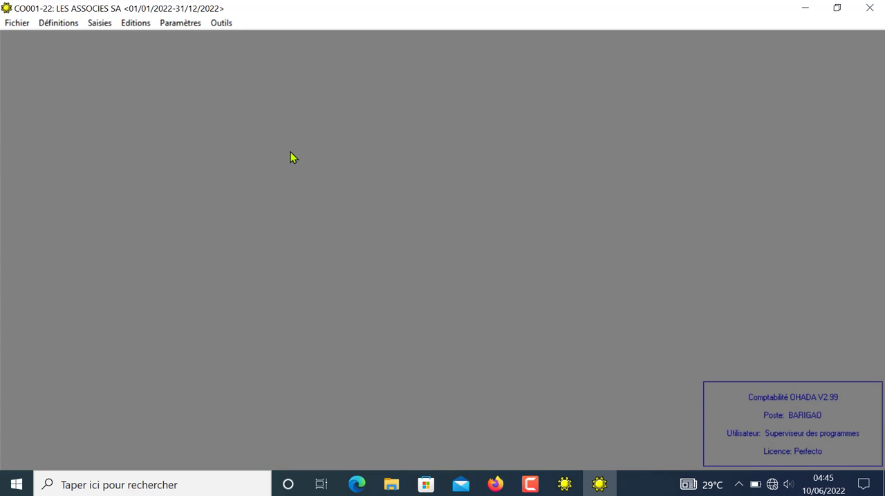
Step: View the Domaines d'activités definitions and close them without inserting a record
left_click(69, 23)
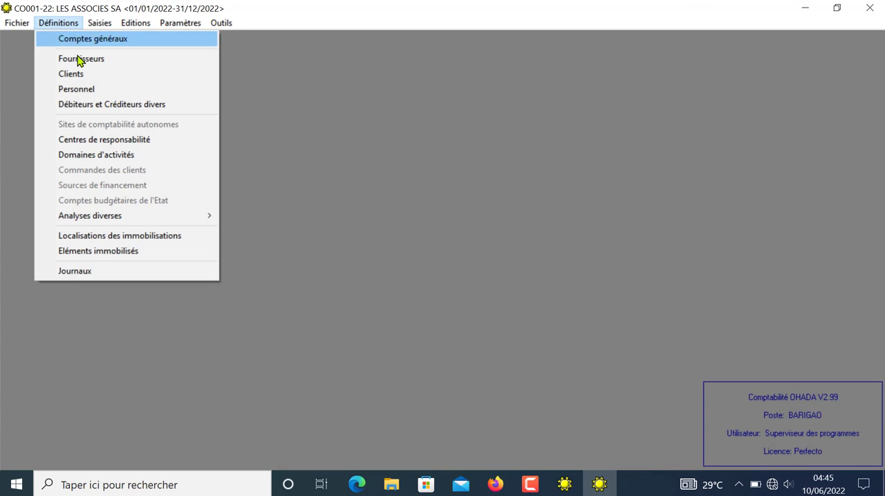
left_click(103, 154)
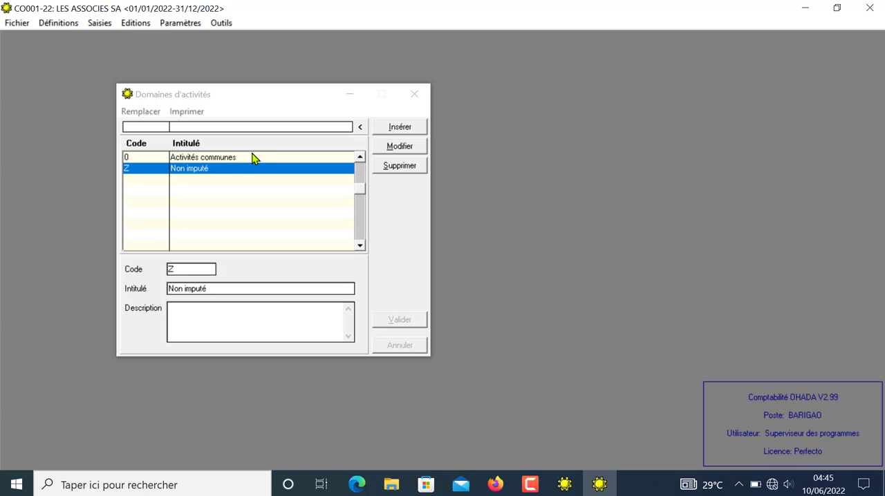
left_click(414, 101)
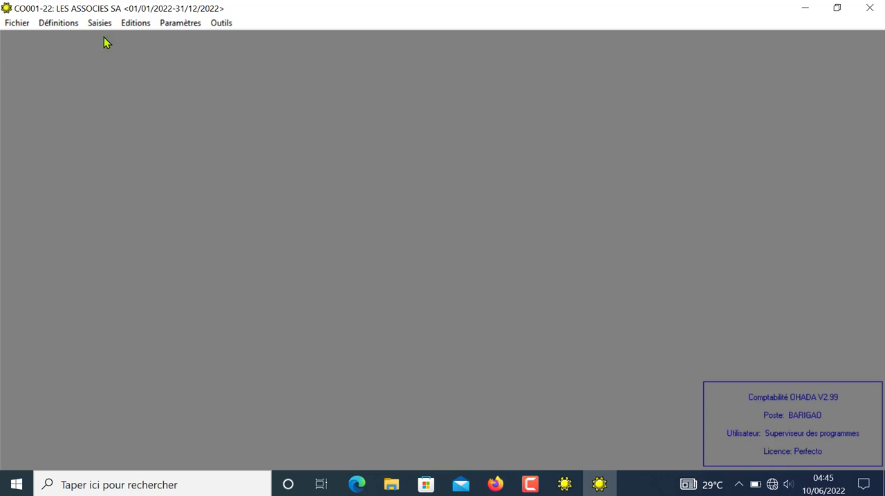
Step: View the Localisations des immobilisations definitions and close their window
left_click(72, 24)
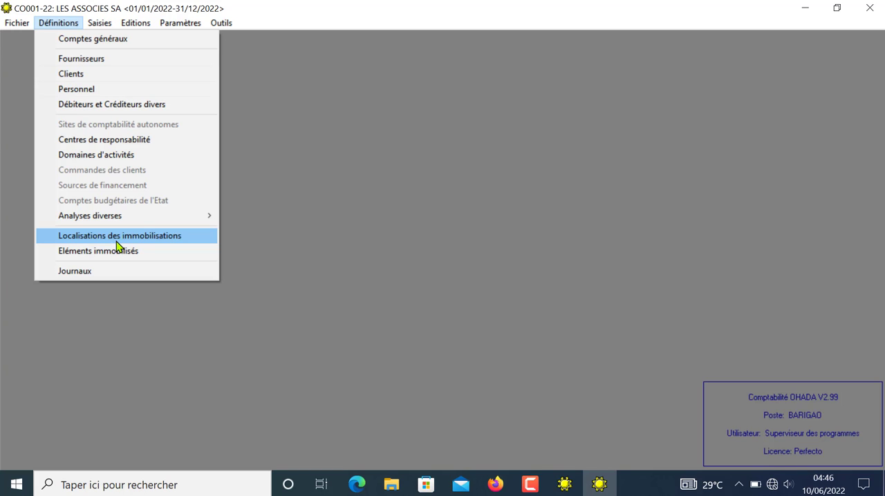
left_click(105, 238)
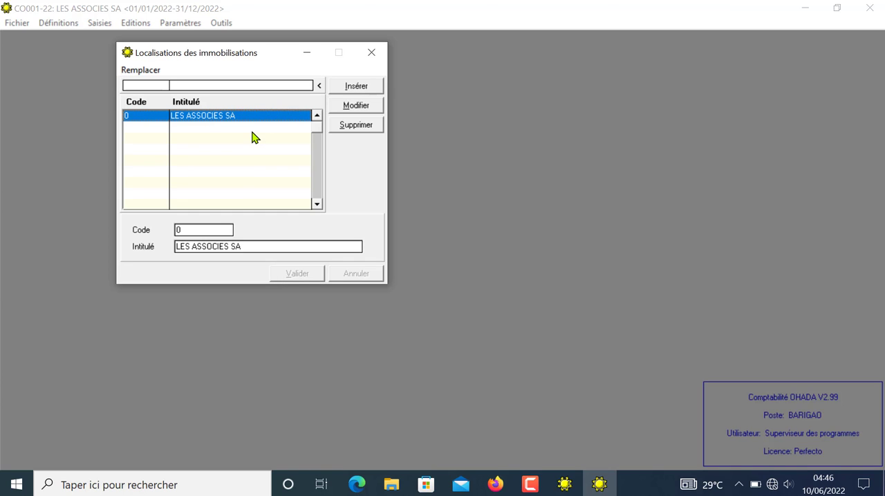
left_click(374, 57)
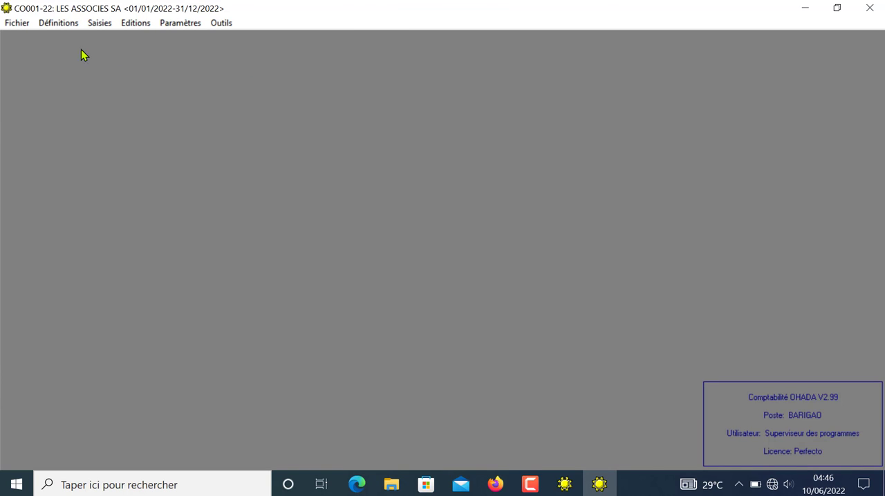
Step: Start a new record in Eléments immobilisés and look up account 24 in the Comptes généraux list
left_click(64, 26)
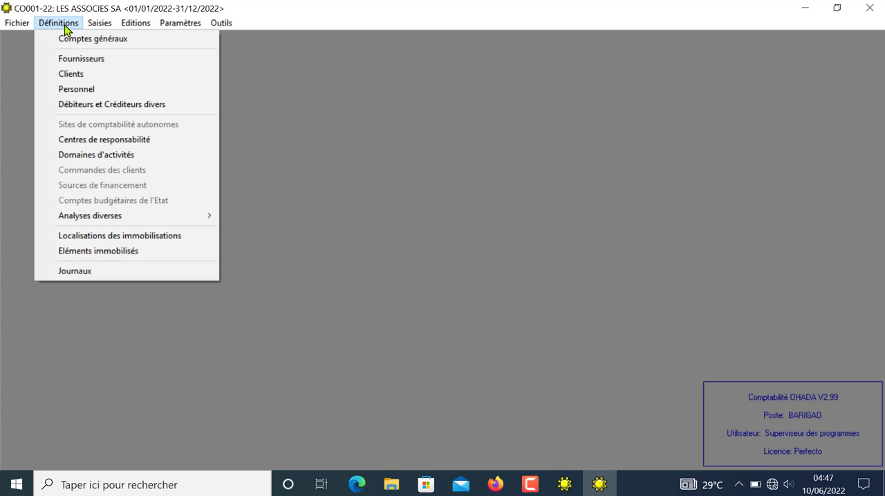
left_click(104, 252)
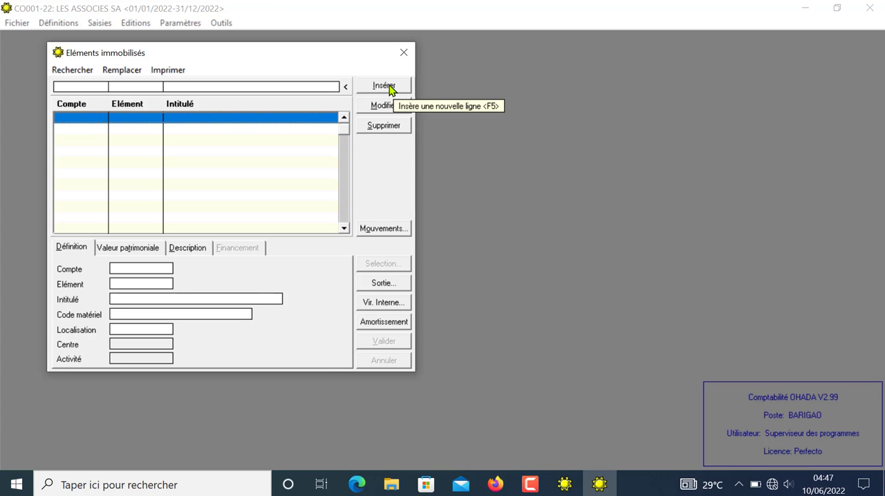
left_click(388, 93)
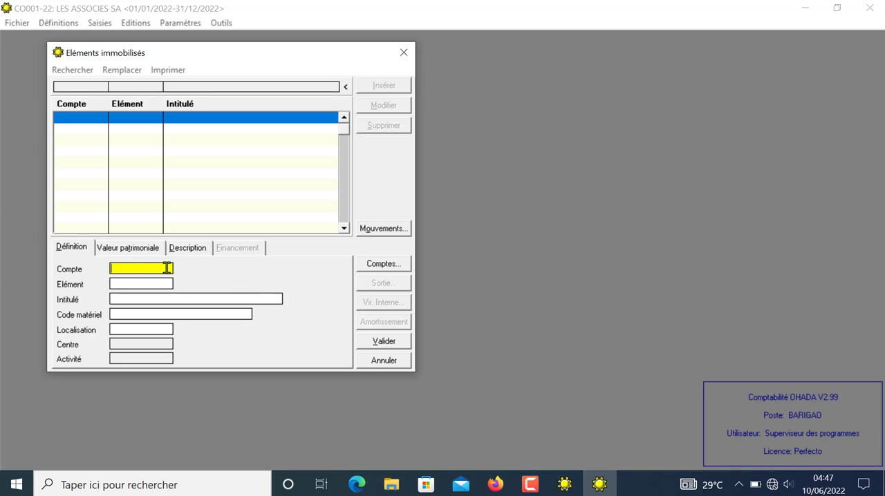
left_click(383, 264)
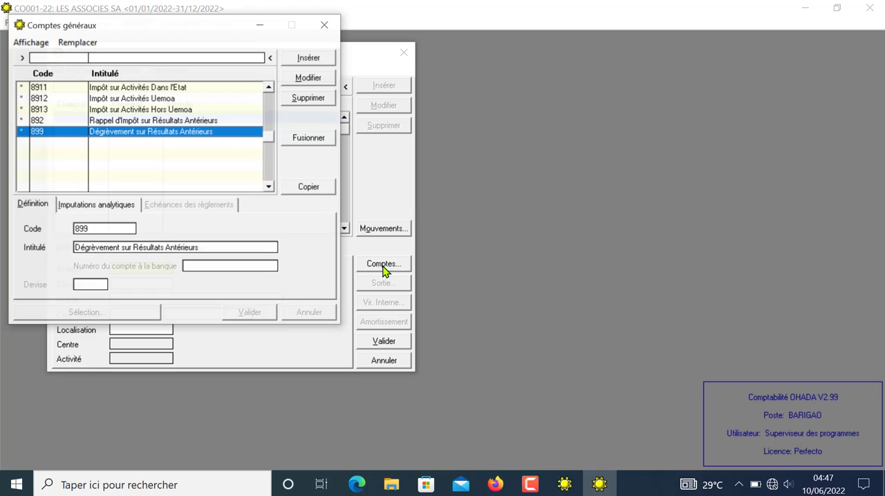
left_click(325, 26)
type("24")
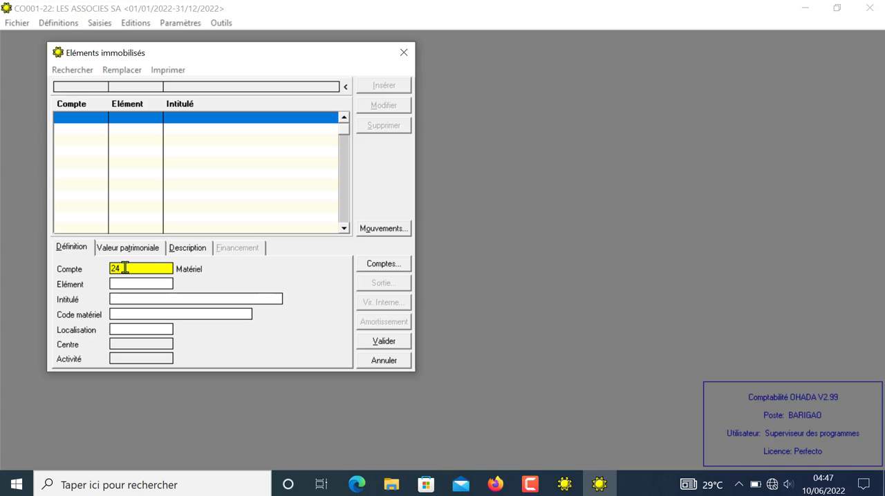
left_click(380, 271)
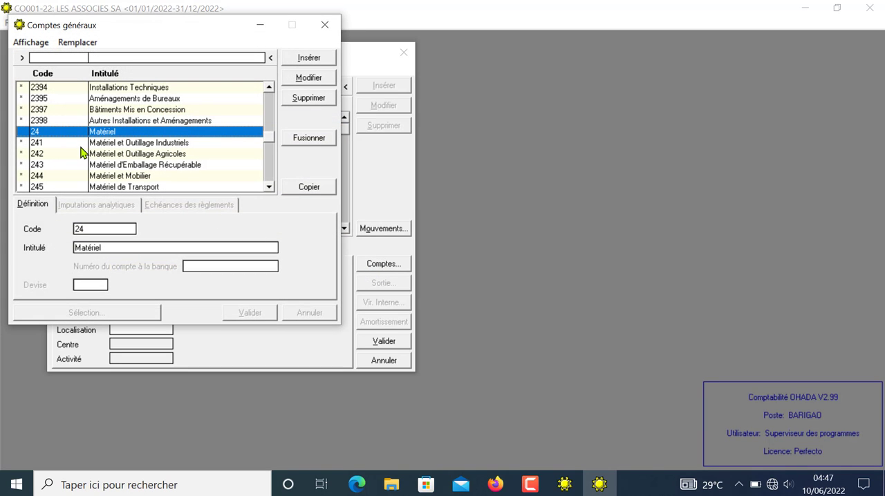
Step: Insert general account 2442 with the title MATERIEL INFORMATIQUE and validate it
left_click(307, 61)
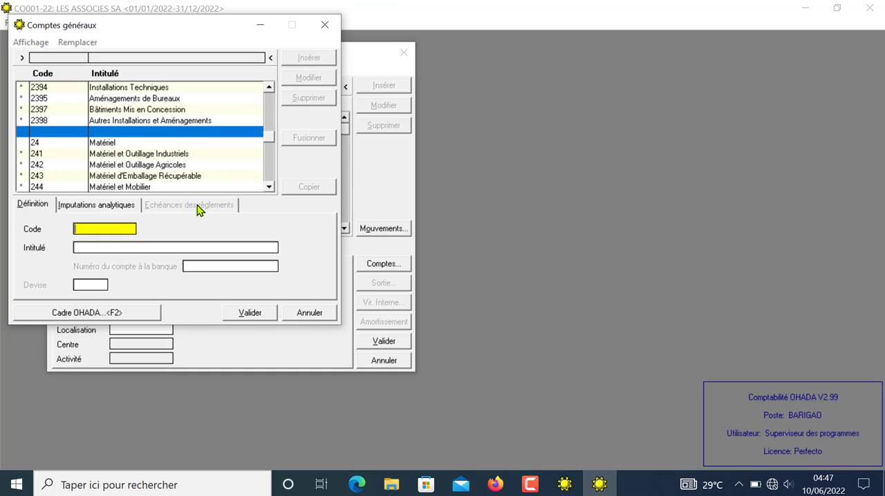
type("244")
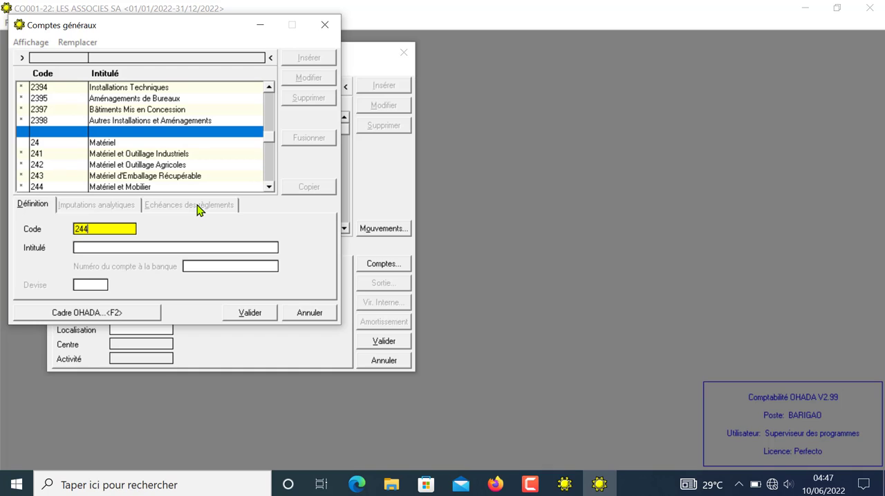
type("2")
key("Return")
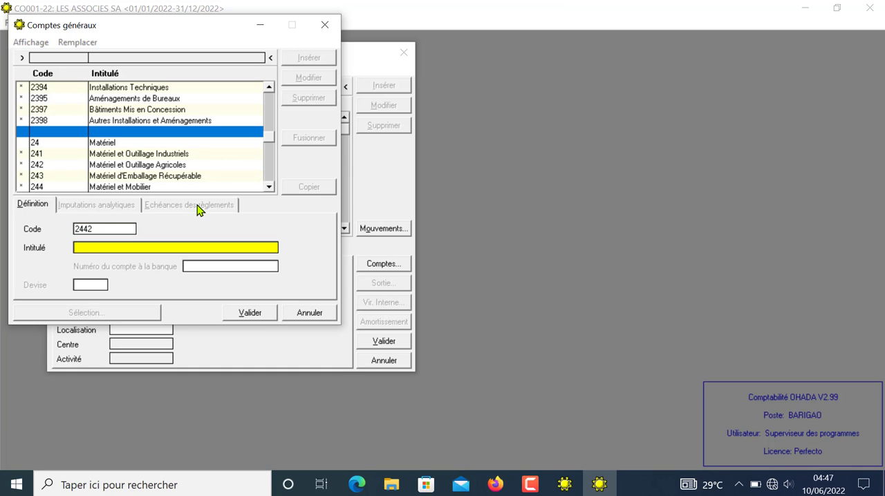
type("MATERIEL INFORMATI")
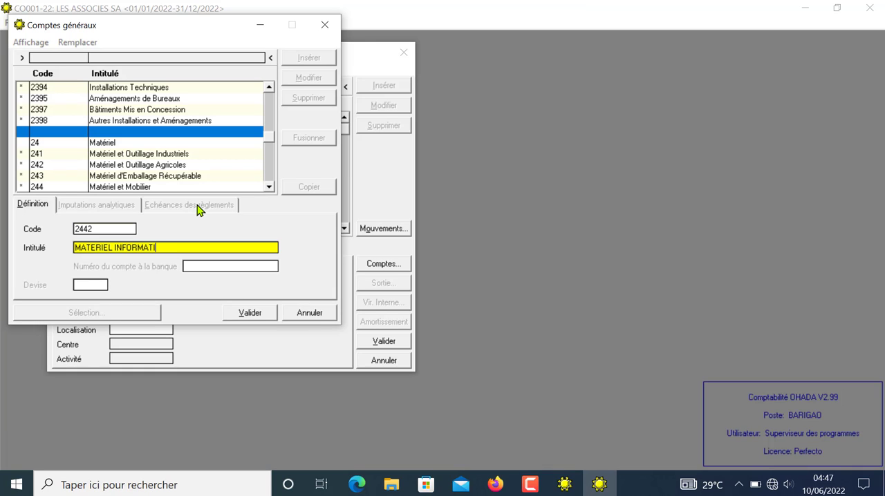
type("QUE")
left_click(248, 315)
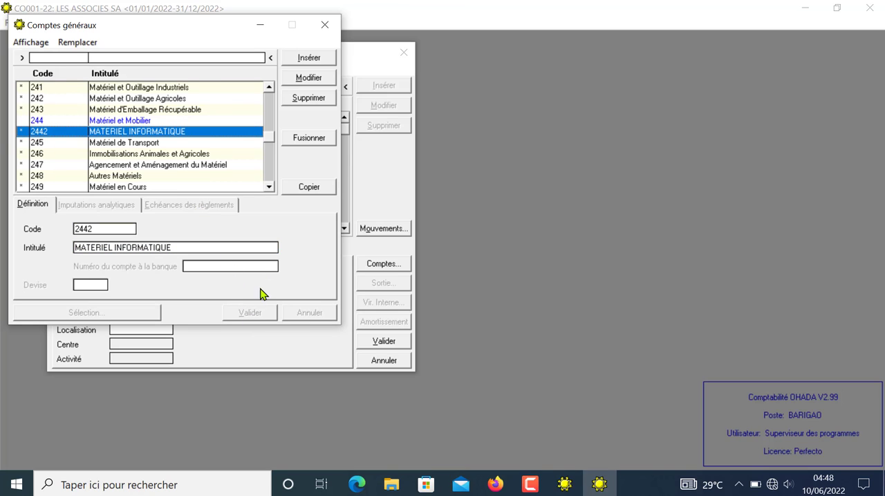
Step: Insert general account 2444 with the title MOBILIER DE BUREAU and validate it
left_click(310, 59)
type("2")
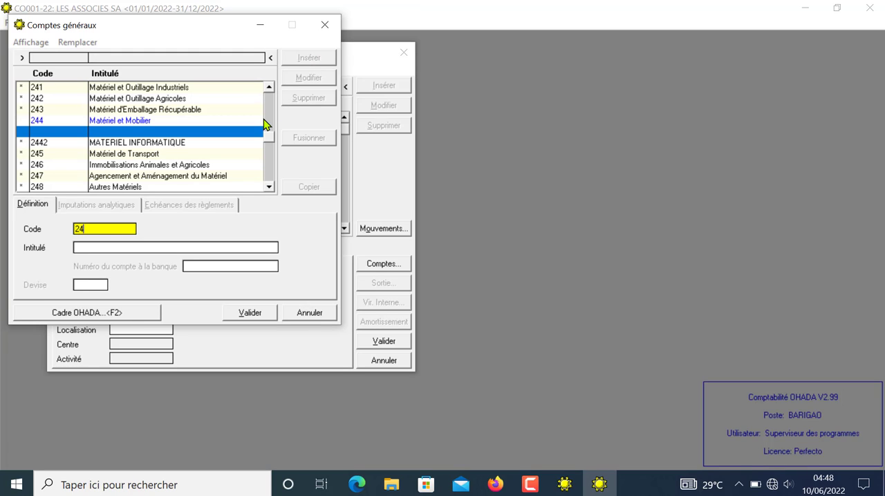
key("Tab")
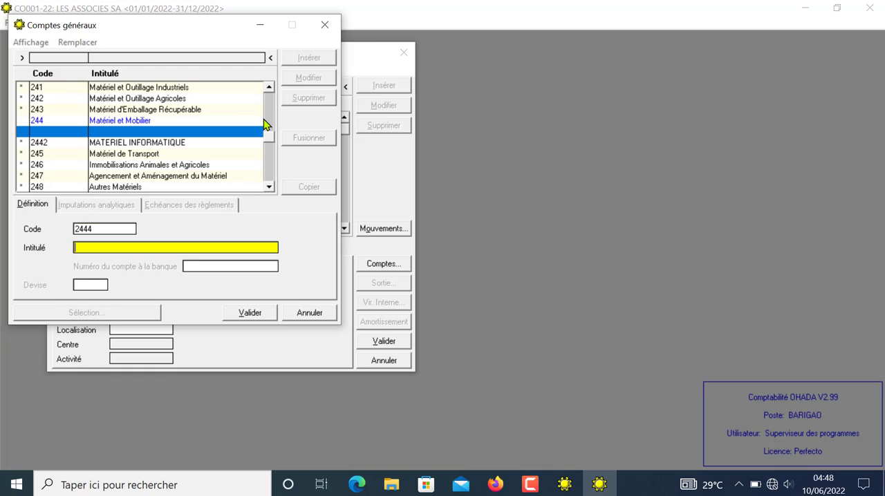
type("MOBILIER DE BUREAU")
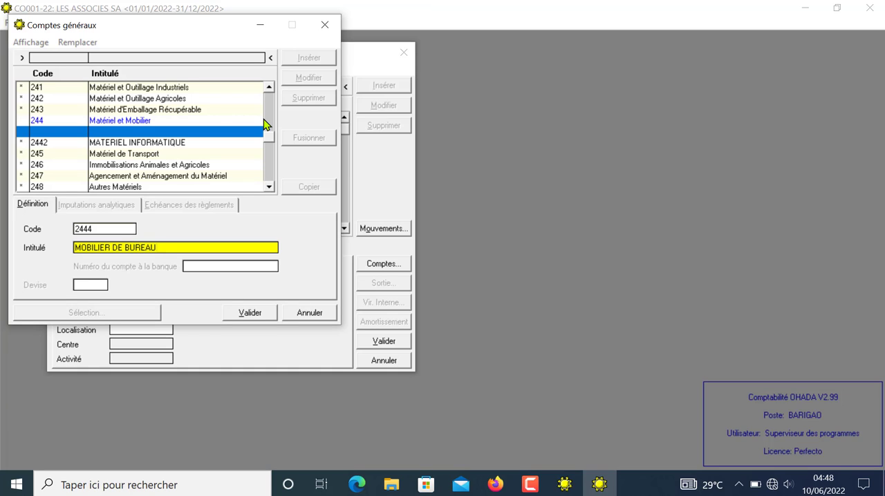
left_click(250, 312)
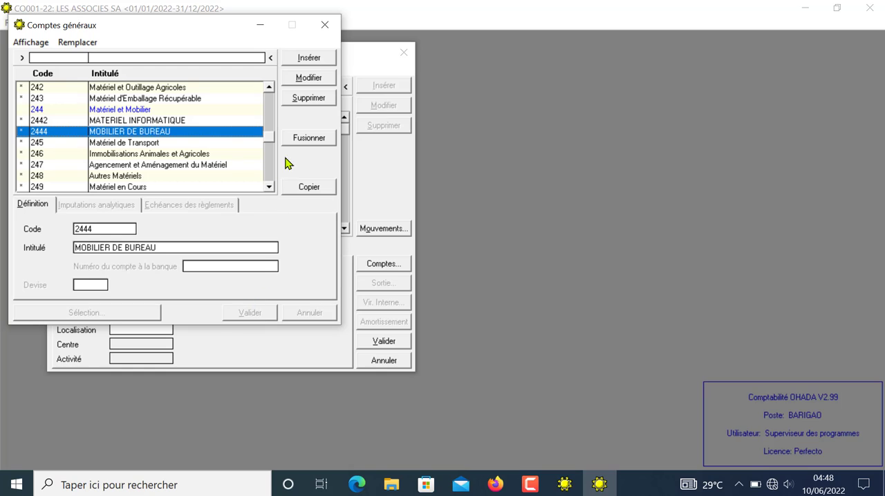
Step: Insert general account 2451 with the title MATERIEL AUTOMOBILE and validate it
left_click(306, 60)
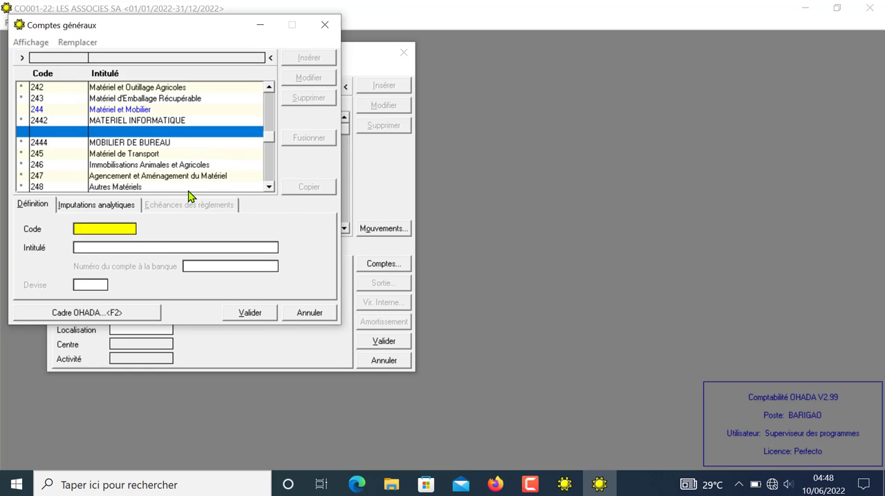
type("2451")
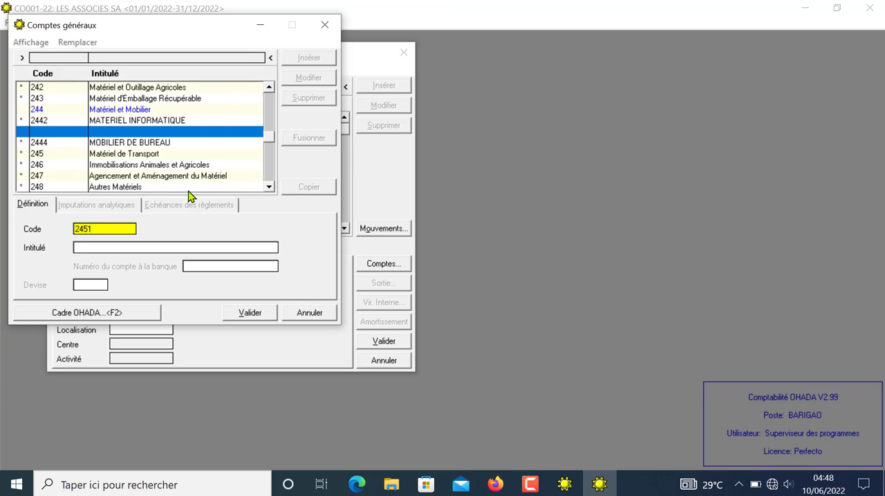
key("Return")
type("MAT")
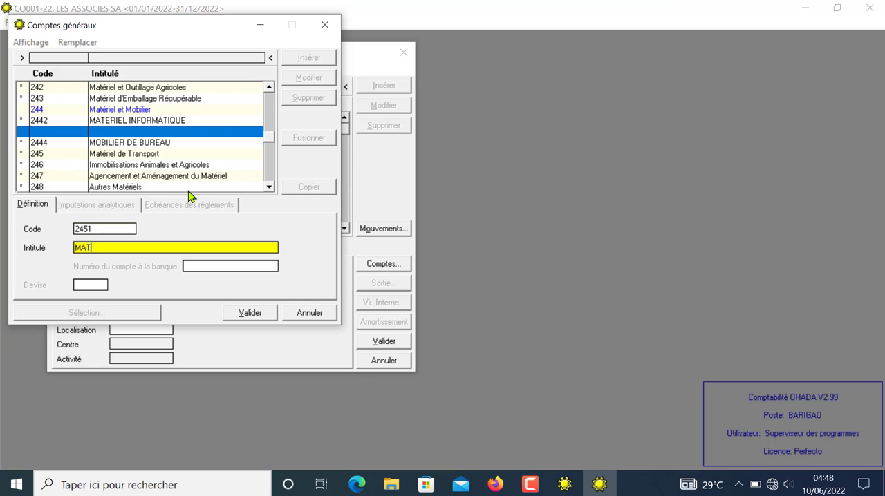
type("ERIEL AUTOMOB")
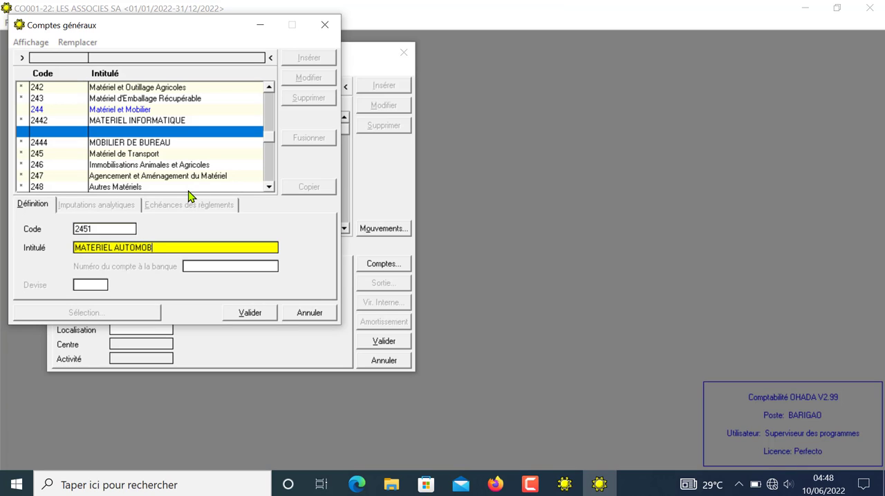
type("ILE")
left_click(244, 313)
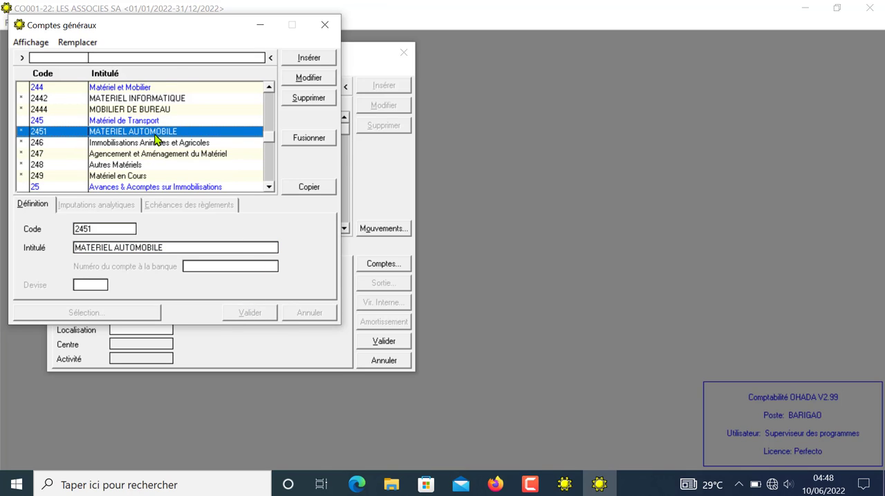
Step: Copy account 2442 MATERIEL INFORMATIQUE into the new fixed asset's Compte and go on to its Elément number
left_click(136, 101)
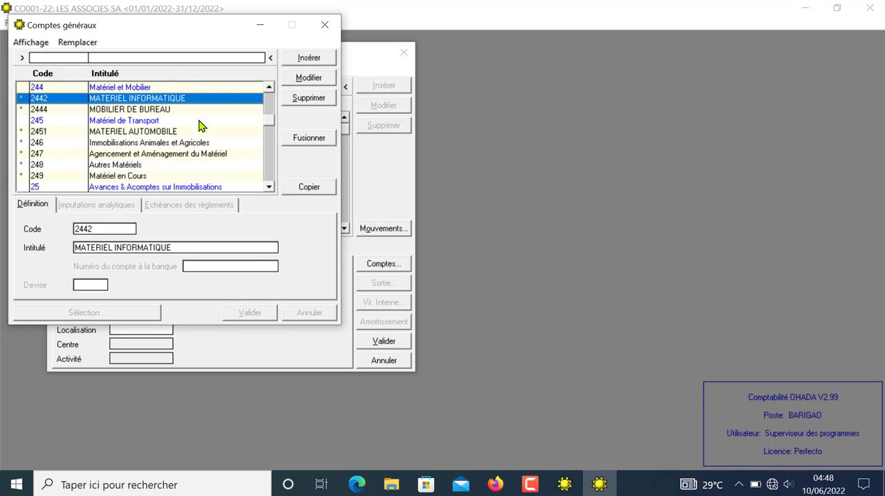
left_click(305, 191)
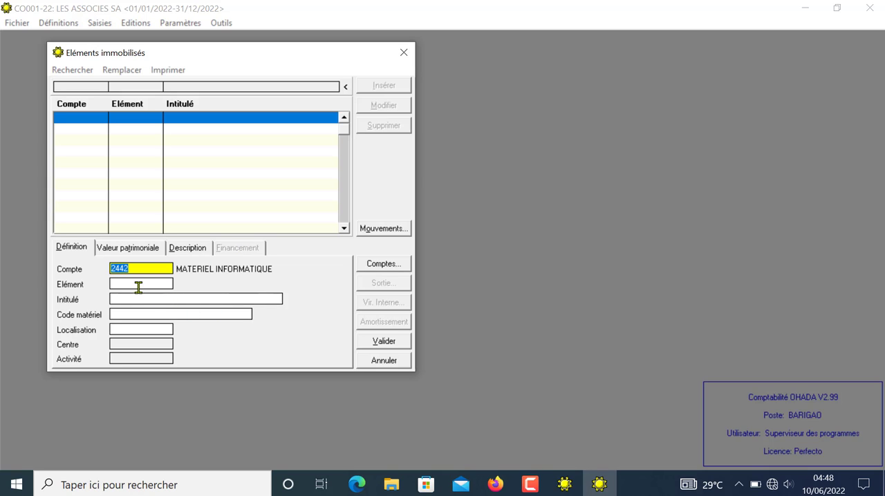
left_click(138, 287)
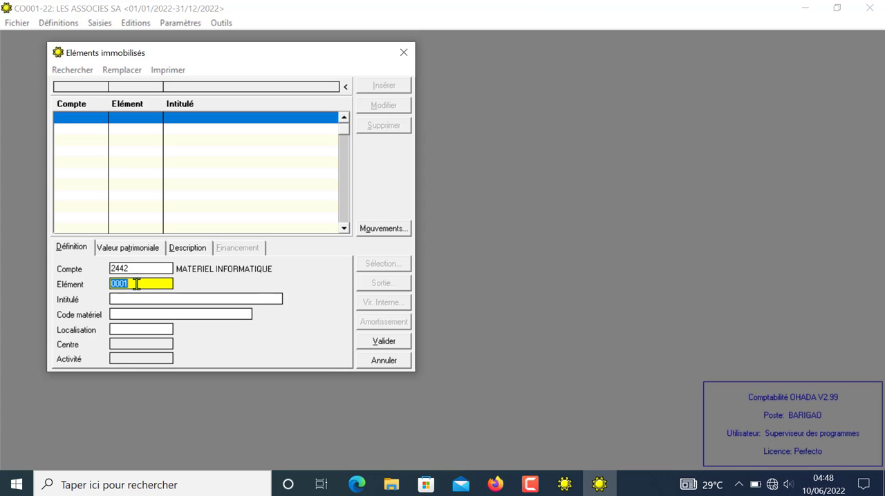
Step: Give the fixed asset the title ORDINATEUR DE BUREAU -DELL and the Code matériel ORD001
left_click(132, 299)
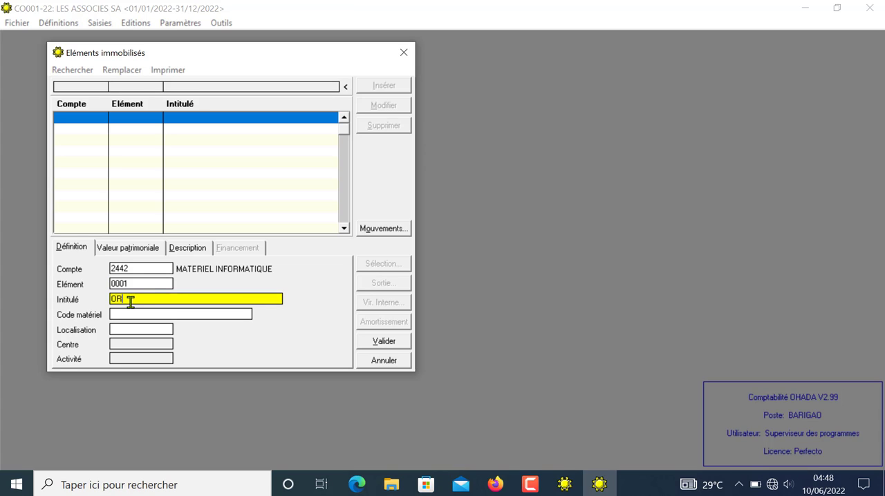
type("ORDINATEUR DE BUREAU")
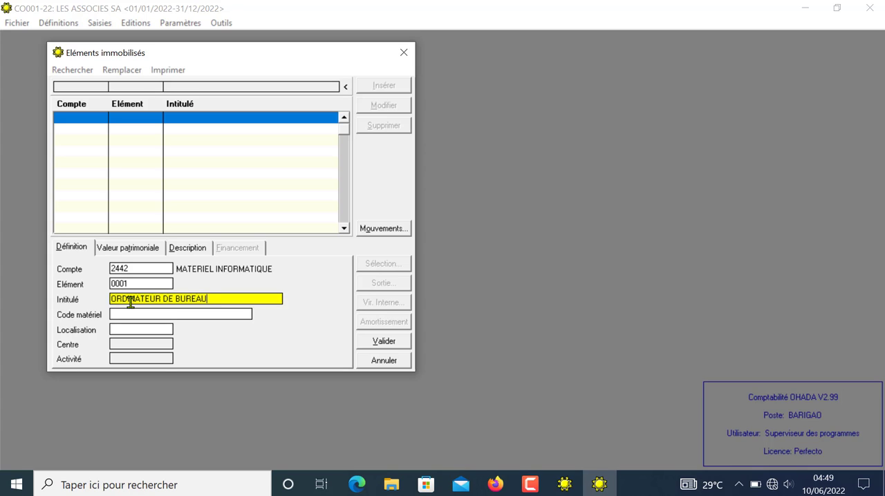
type(" -DELL")
key("Return")
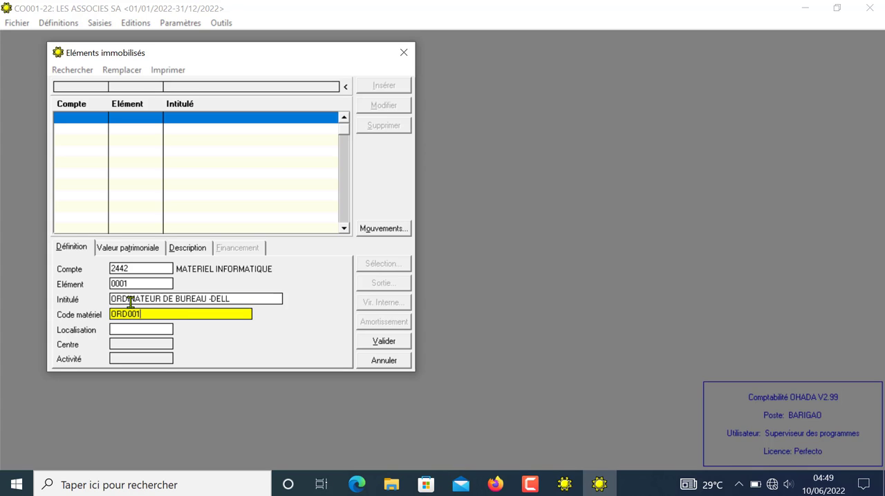
key("Tab")
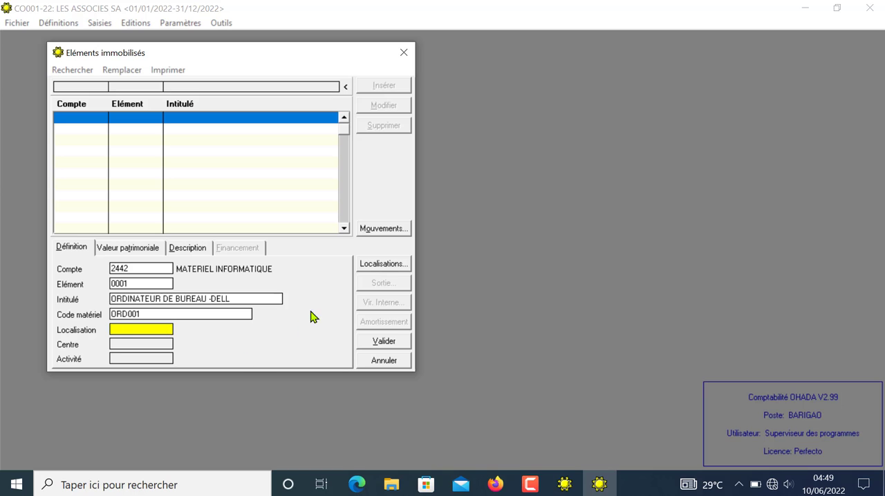
Step: Set the fixed asset's Localisation to 0, LES ASSOCIES SA, from the list of locations
left_click(375, 266)
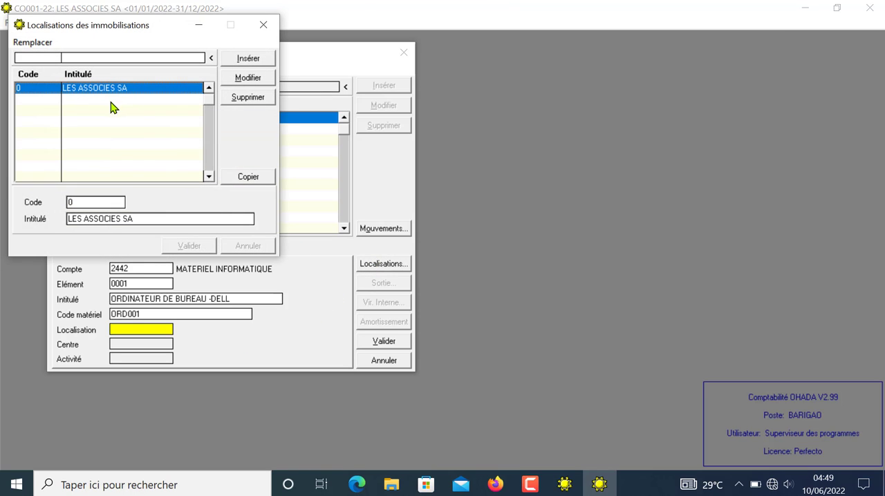
left_click(245, 178)
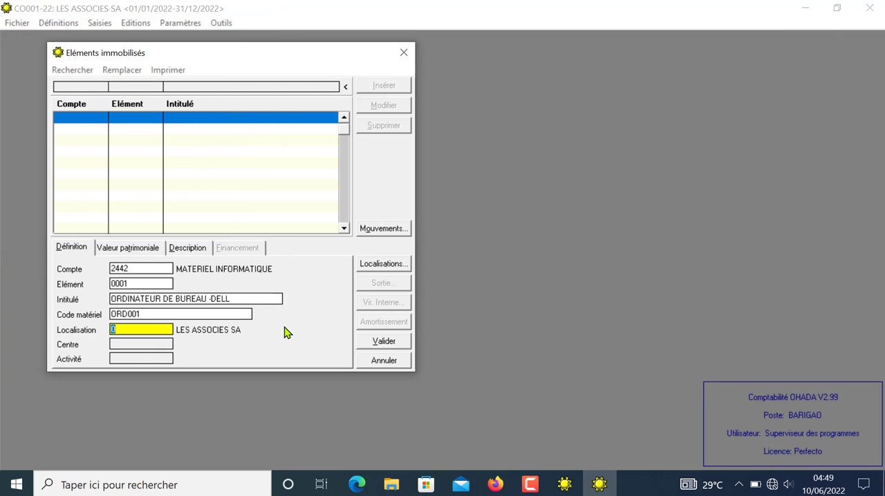
key("Return")
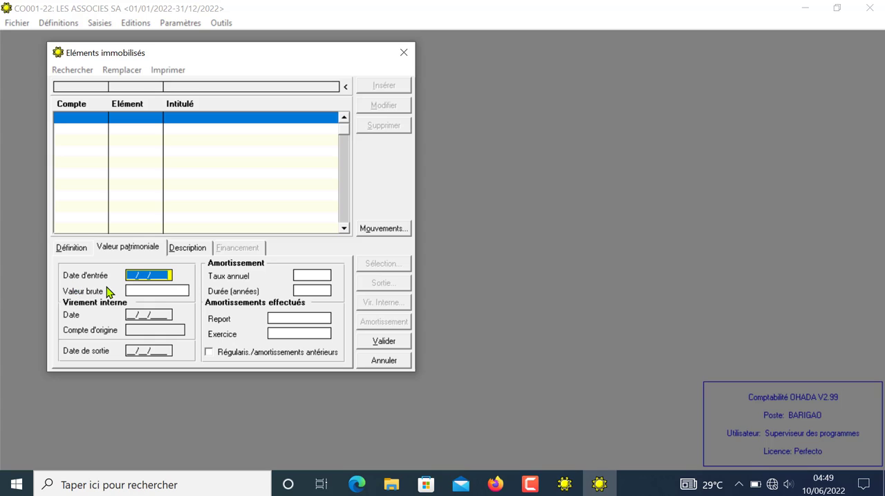
Step: Set the asset's Date d'entrée to 01/02/2022 and its Valeur brute to 1 075 000
type("01/02/2022")
key("Tab")
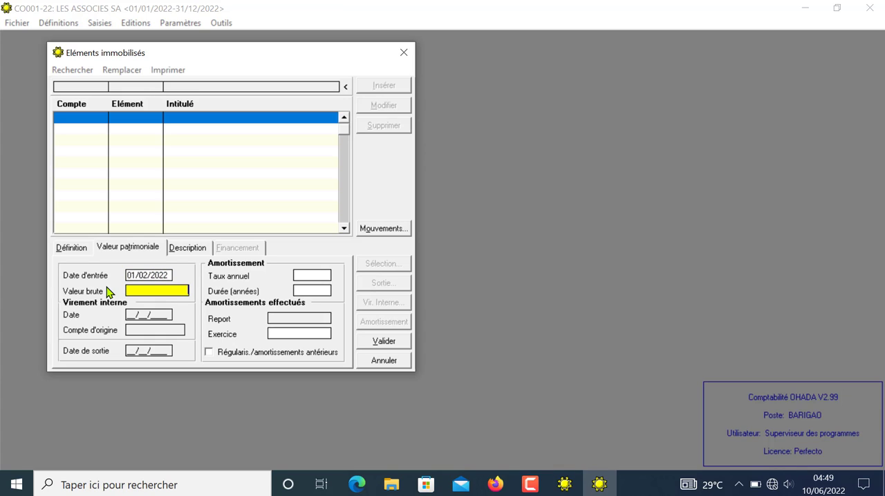
type("1075000")
key("Tab")
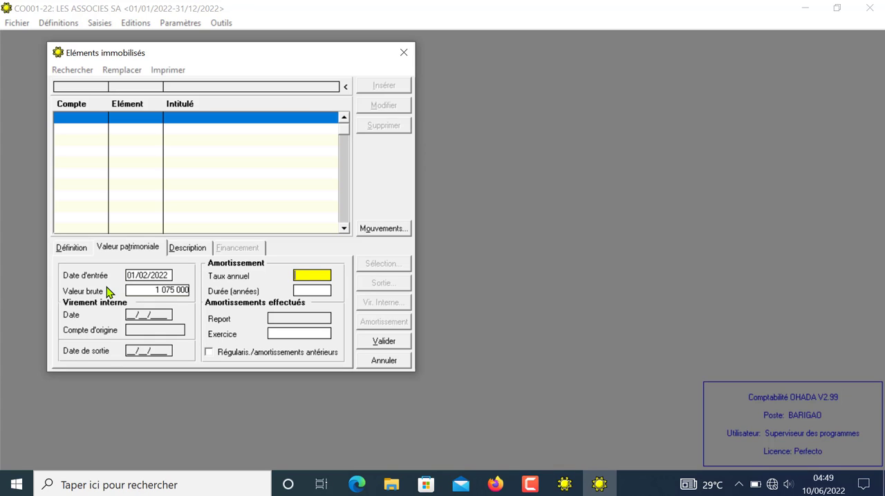
Step: Set the asset's annual depreciation rate to 50 and open its Description
key("Tab")
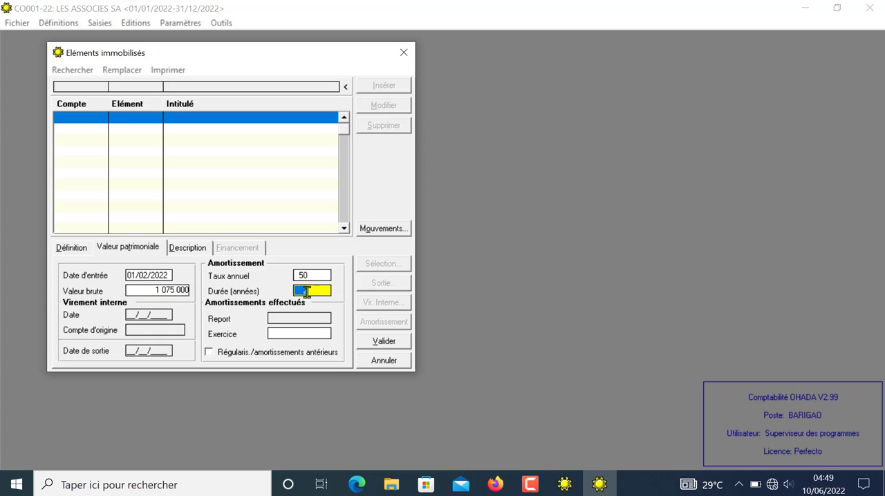
key("Tab")
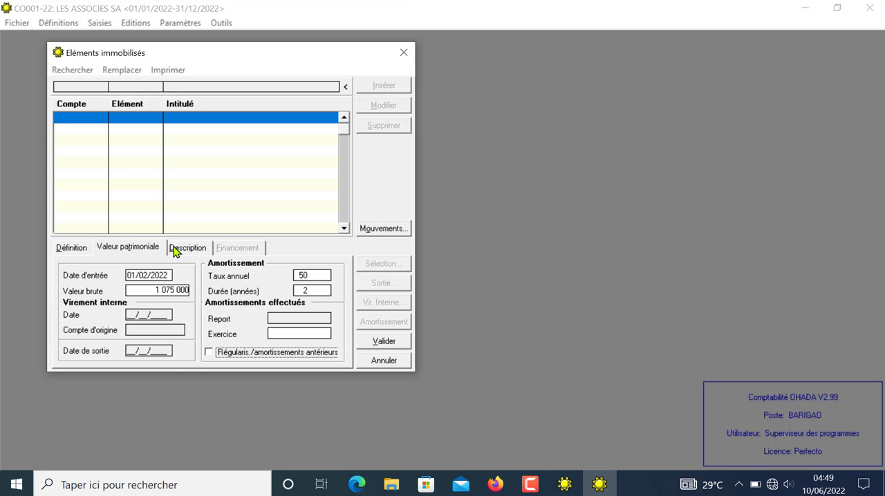
left_click(177, 250)
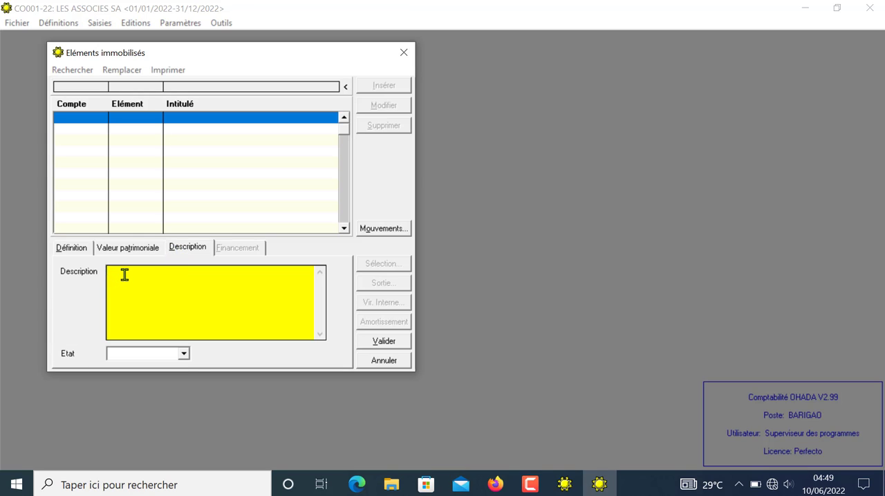
Step: Go back over the computer's Valeur patrimoniale and Définition data and validate the fixed asset record
left_click(143, 250)
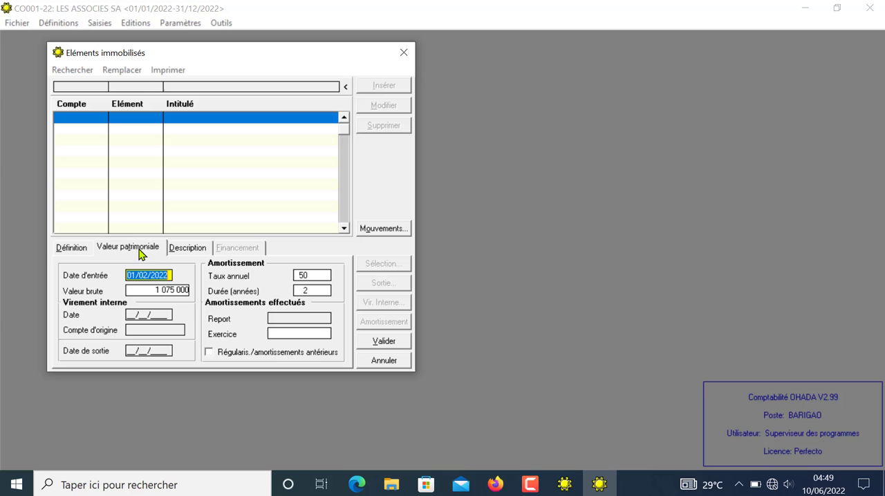
left_click(72, 249)
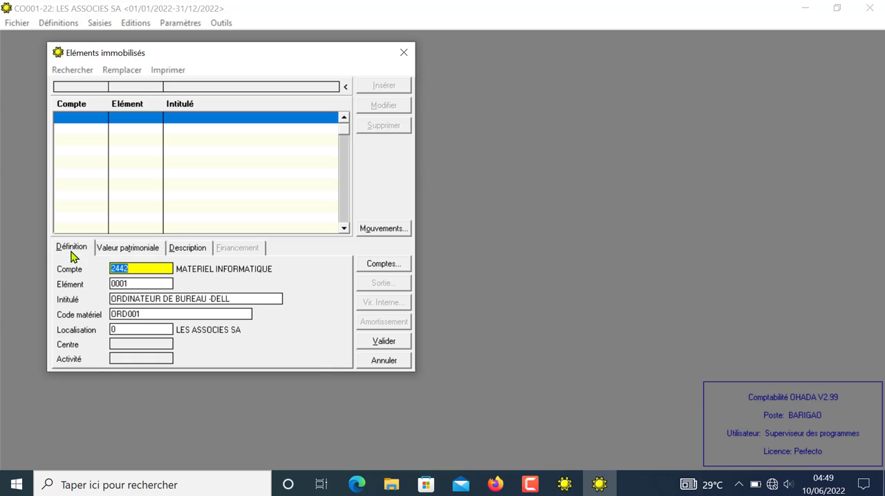
left_click(382, 341)
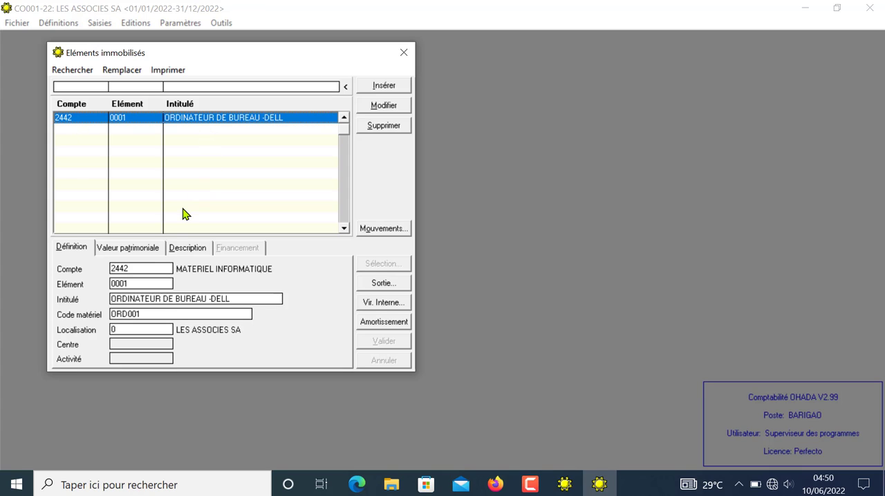
Step: Insert a new fixed asset under account 2444, MOBILIER DE BUREAU, with Elément 0001
left_click(387, 88)
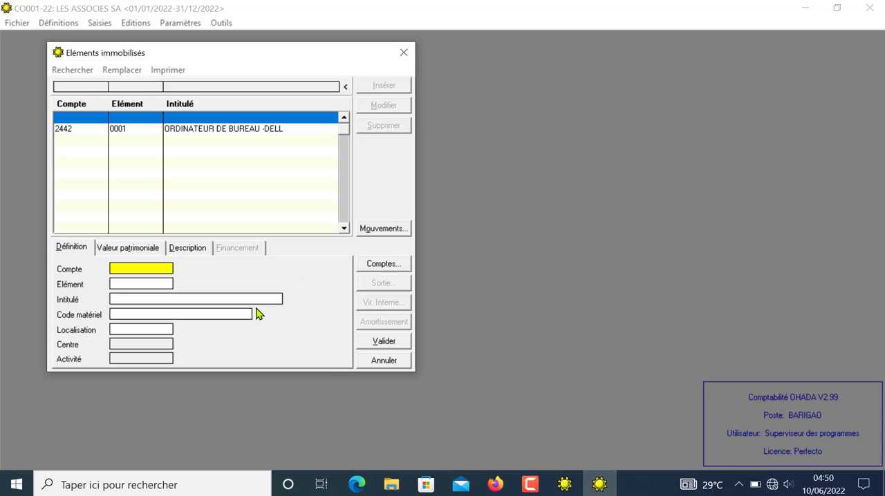
type("2444")
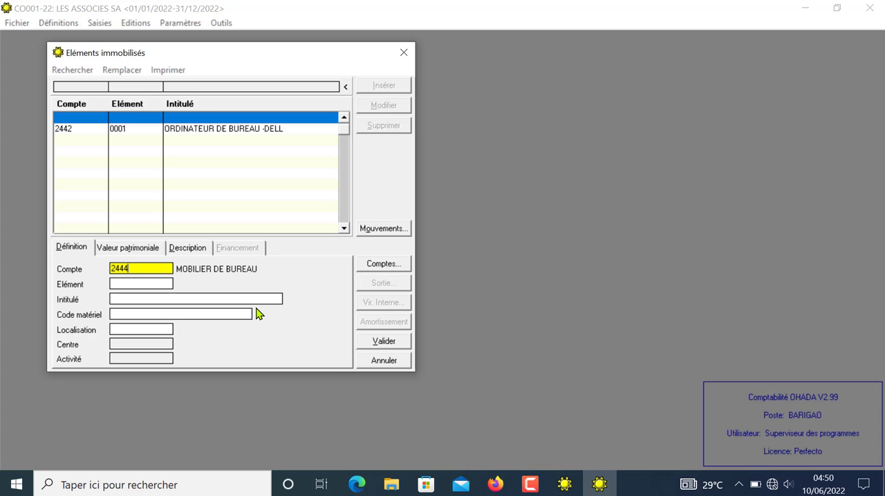
key("Tab")
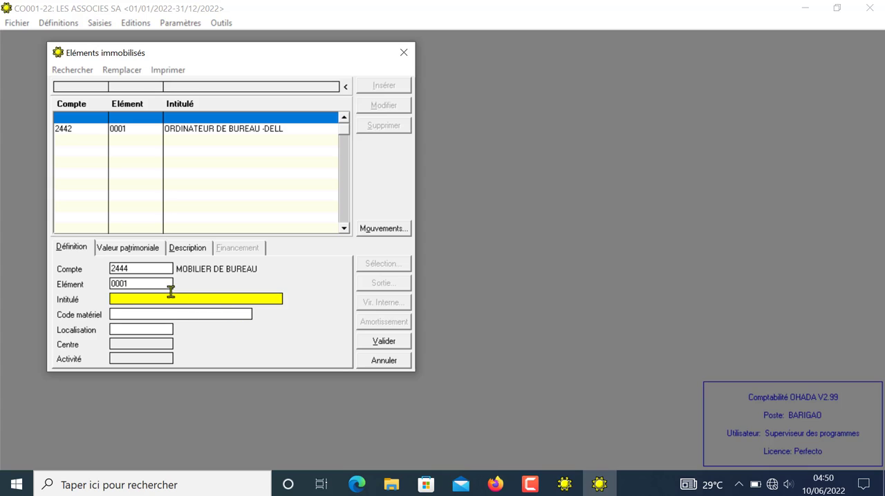
double_click(134, 283)
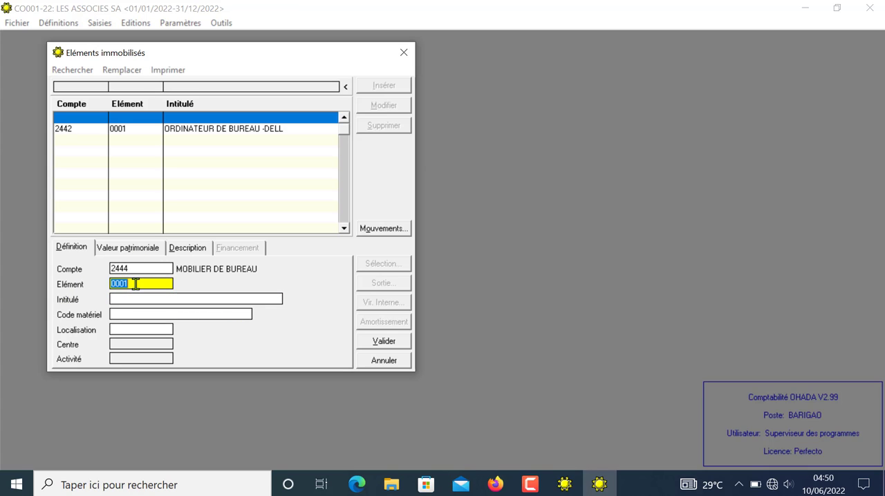
Step: Give the office furniture asset the title BUREAU AVEC RETOUR and the Code matériel BUR001
left_click(122, 300)
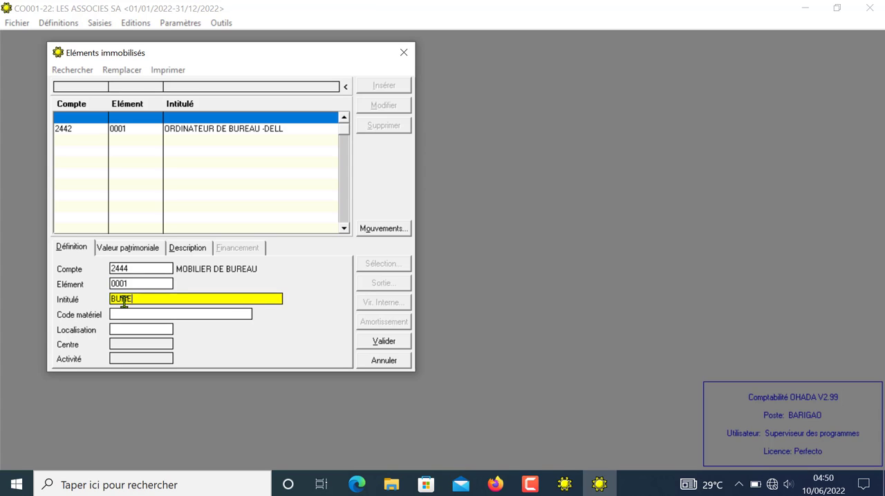
type("BUREAU AVEC RETOUR")
key("Return")
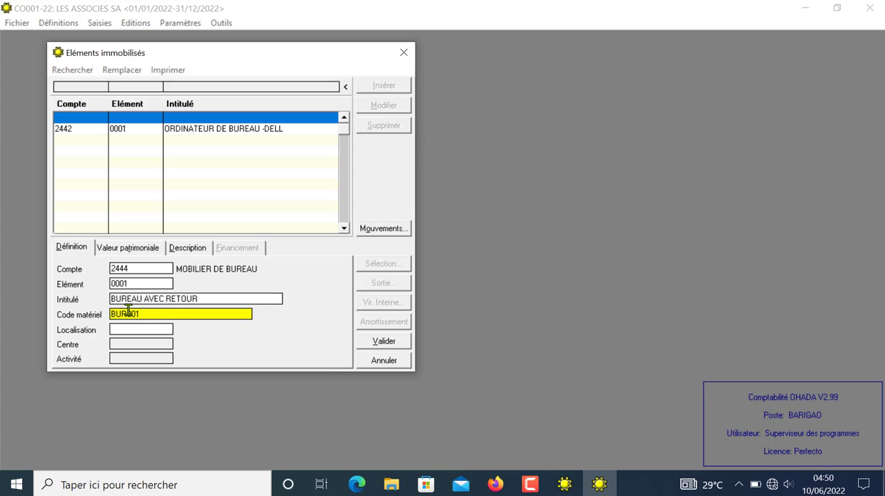
type("BUR001")
Step: Set the desk's Localisation to 0, LES ASSOCIES SA, and continue to its Valeur patrimoniale
left_click(149, 327)
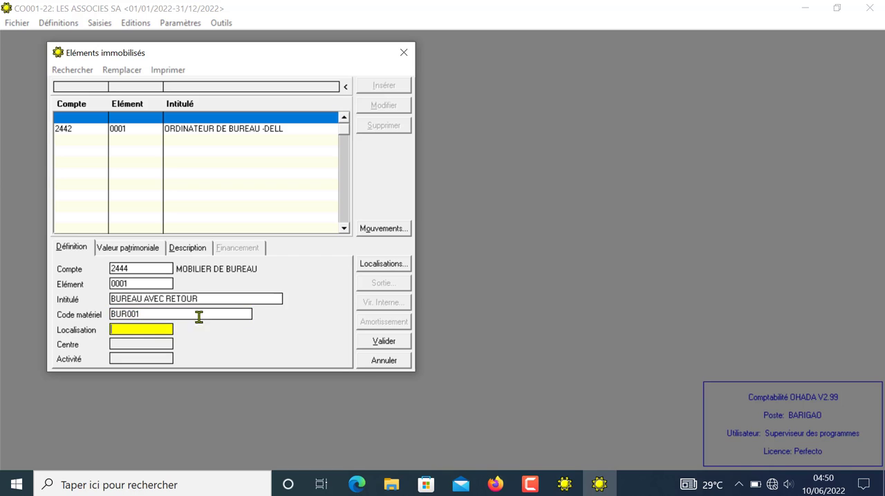
left_click(365, 269)
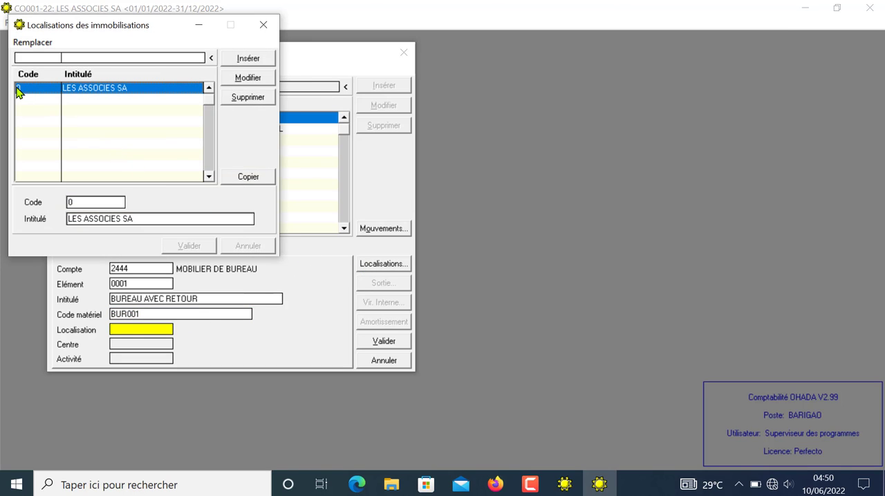
left_click(263, 28)
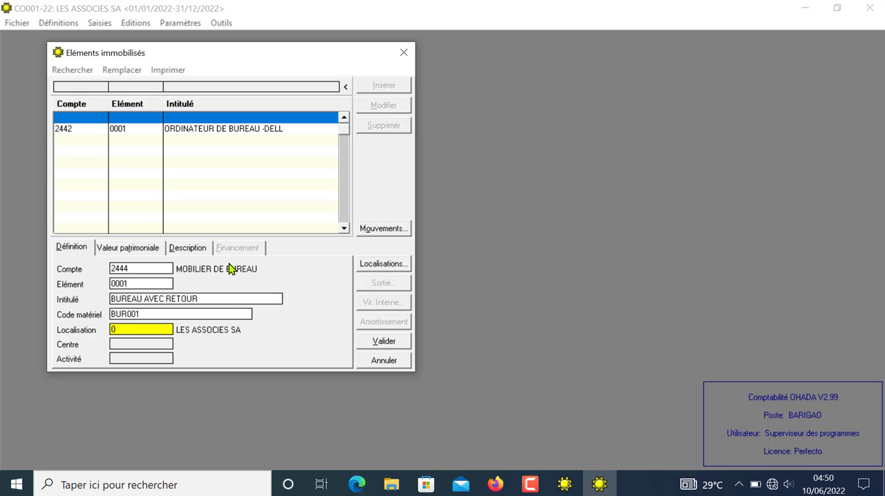
key("Return")
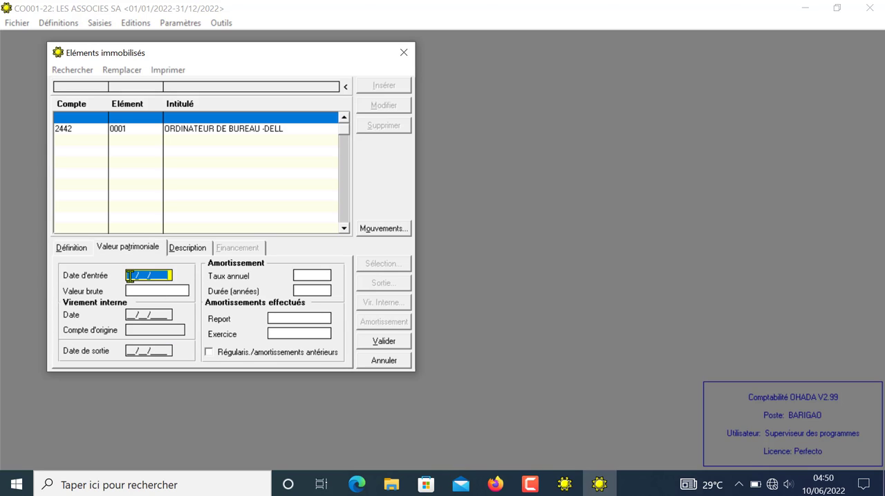
Step: Set the desk's Date d'entrée to 15/03/2022 and its Valeur brute to 714 000
type("15/03/2022")
key("Return")
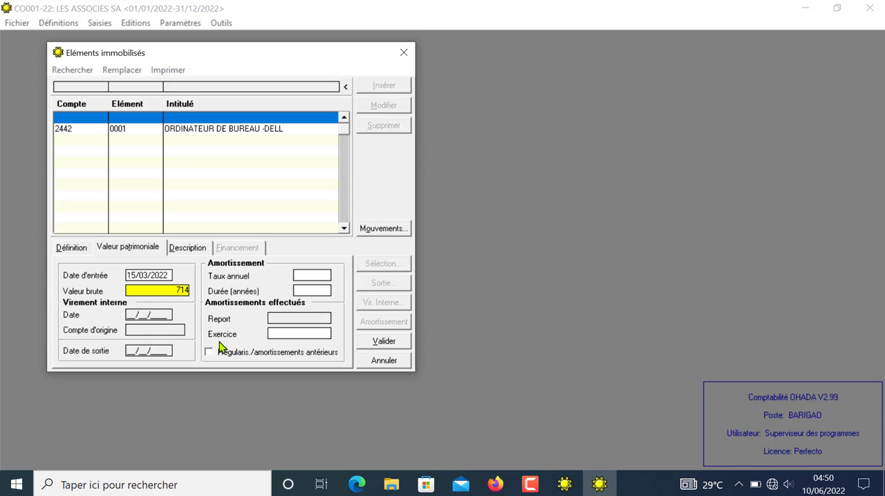
type("714000")
key("Return")
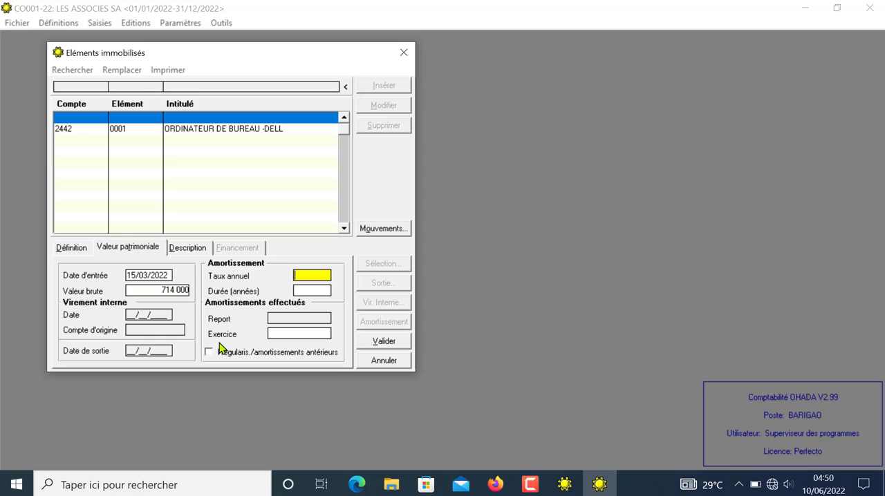
Step: Set the desk's annual depreciation rate to 10 and validate the fixed asset
type("10")
key("Return")
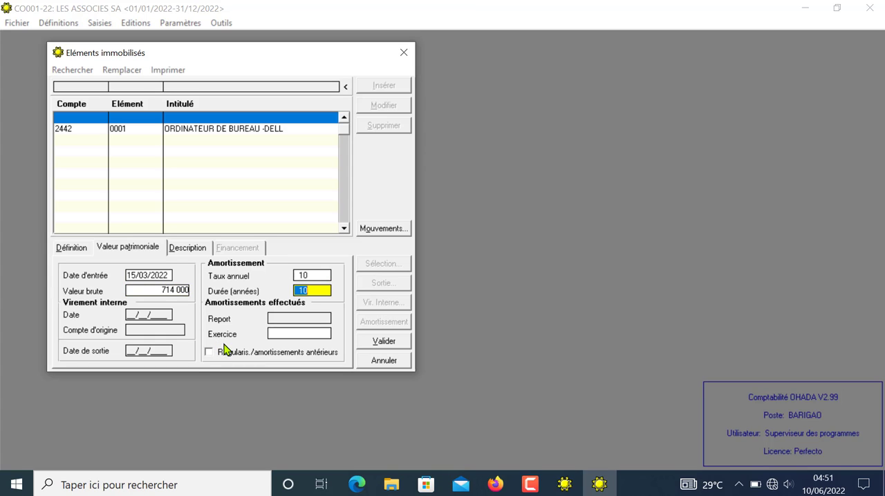
left_click(312, 290)
left_click(382, 341)
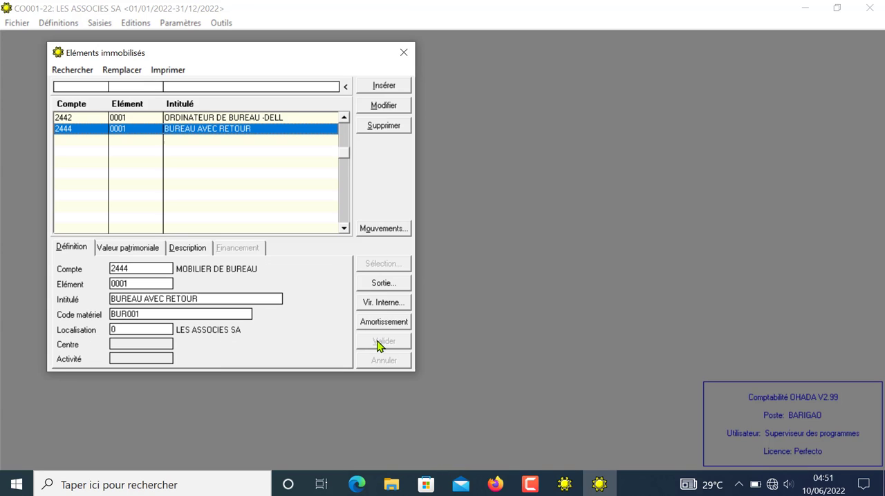
Step: Insert a fixed asset under account 2451, MATERIEL AUTOMOBILE, with Elément 0001, title BUS A and Code matériel BUS01
left_click(384, 85)
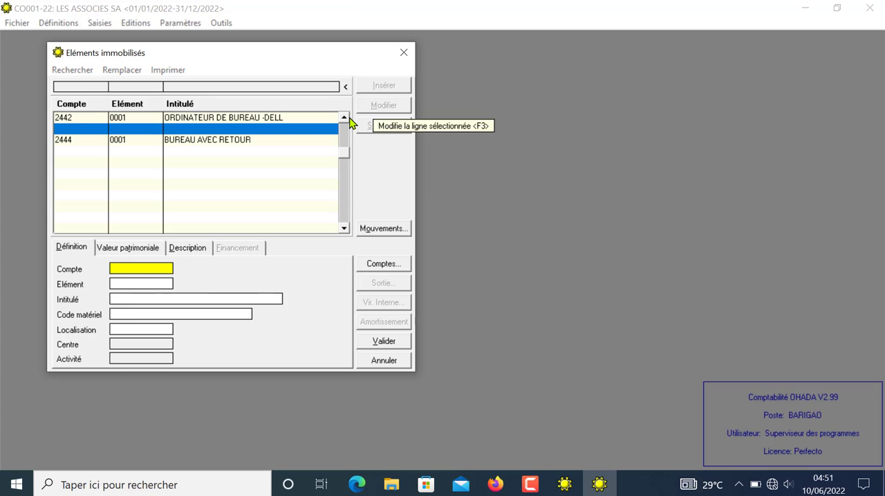
type("2")
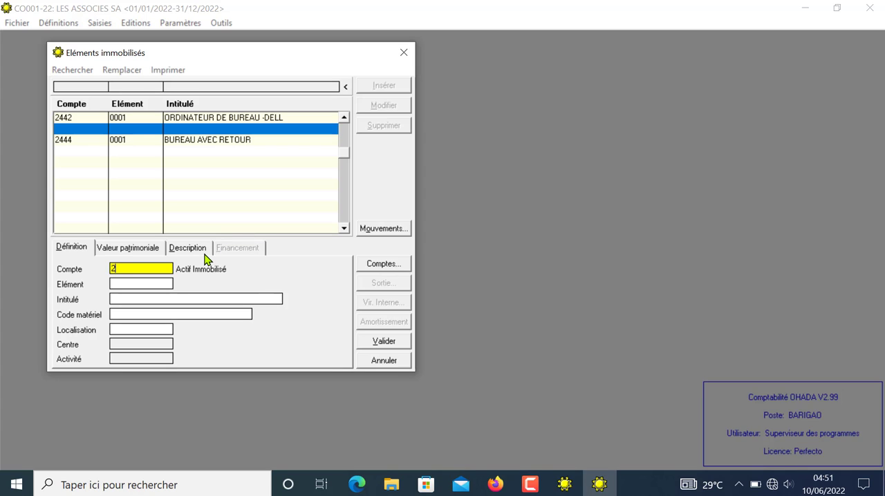
type("451")
key("Return")
key("Return")
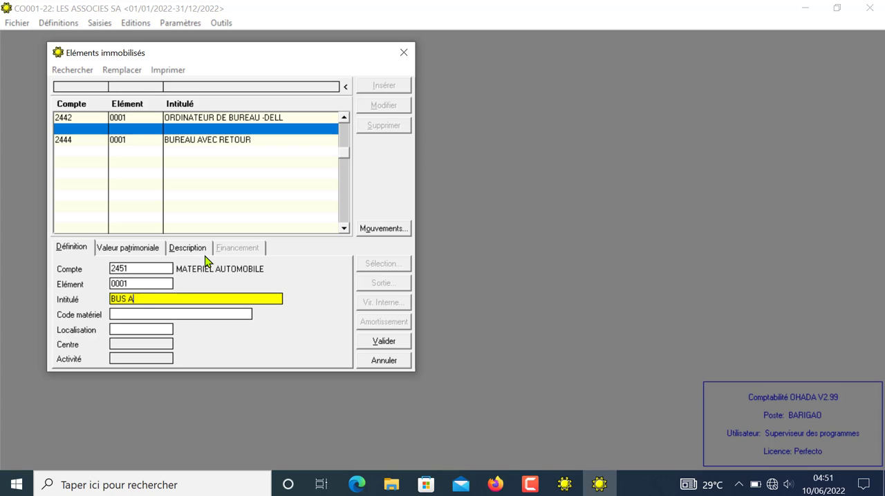
key("Return")
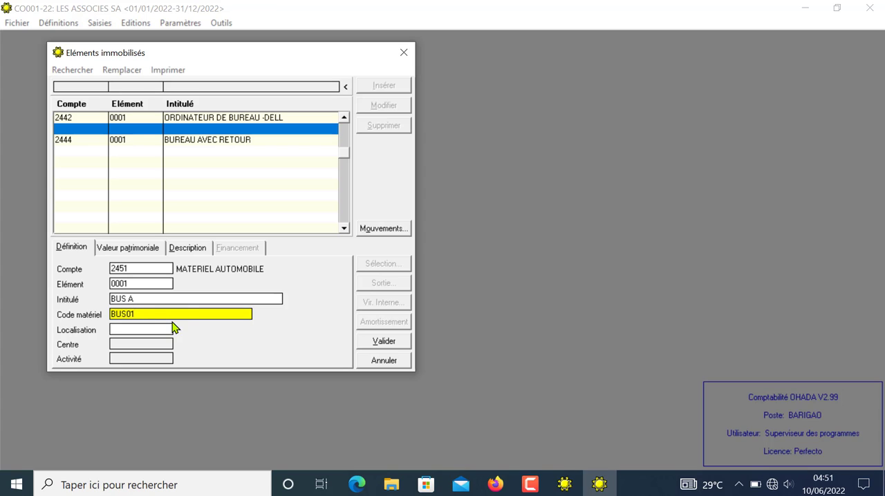
Step: Set BUS A's Localisation to 0, LES ASSOCIES SA, using the list of locations
left_click(151, 331)
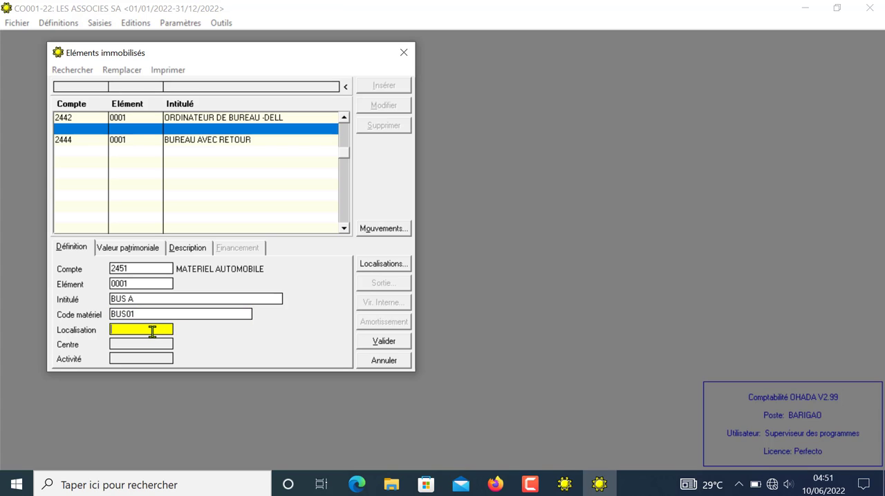
type("0")
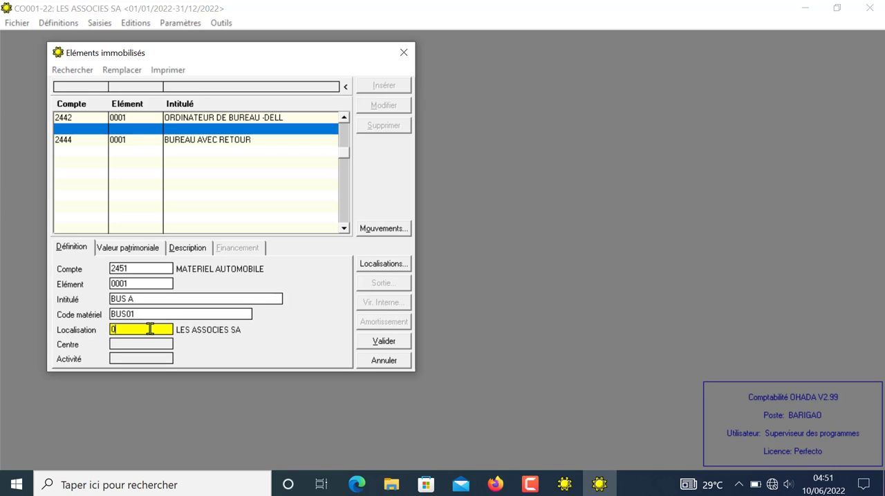
left_click(372, 266)
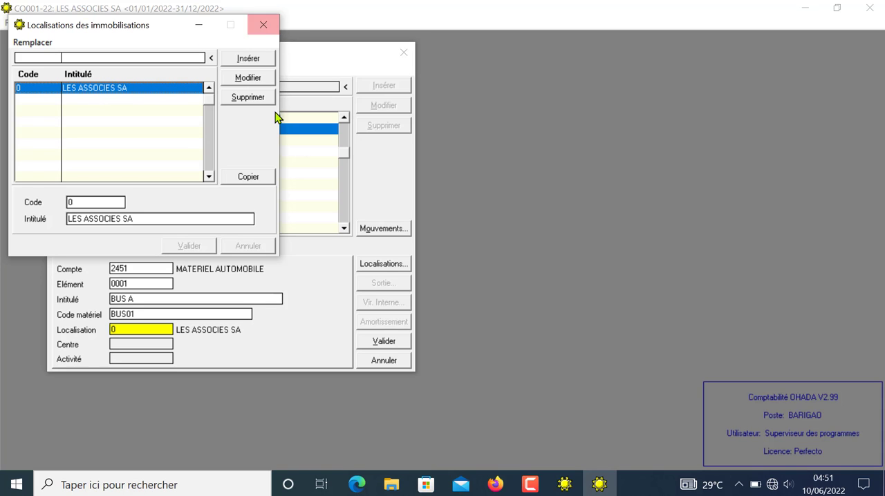
left_click(257, 177)
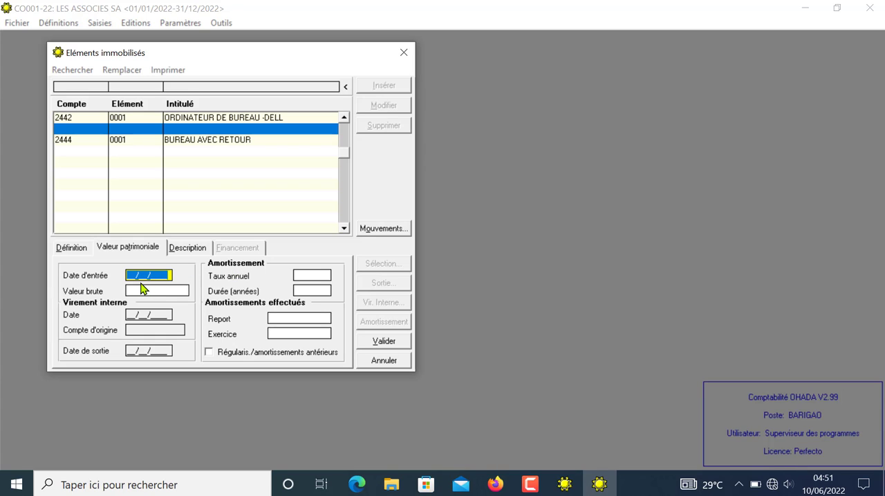
Step: Set BUS A's Date d'entrée to 01/02/2022 and its Valeur brute to 34 000 000
type("1/")
type("02/2022")
left_click(148, 290)
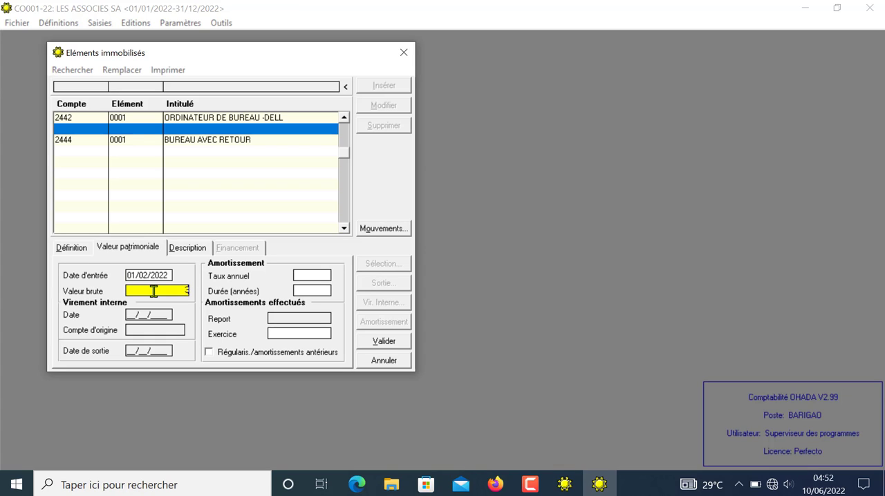
type("34000000")
key("Tab")
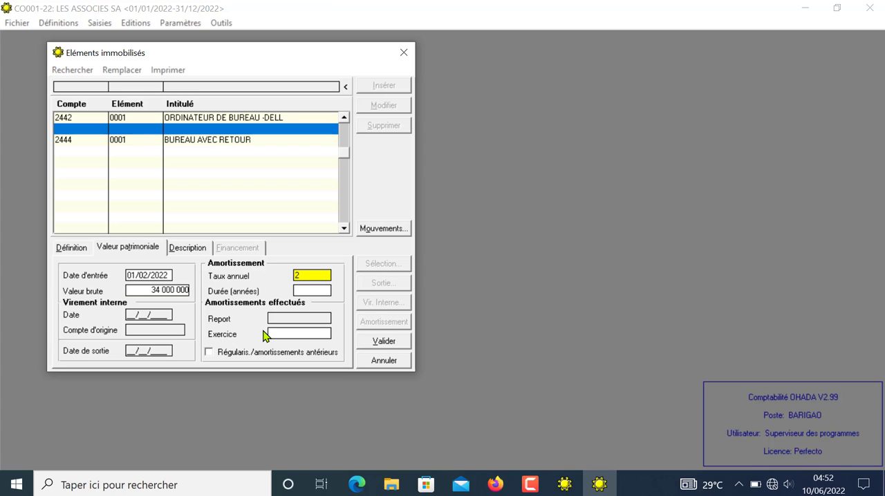
Step: Set BUS A's annual depreciation rate to 25
type("25")
key("Tab")
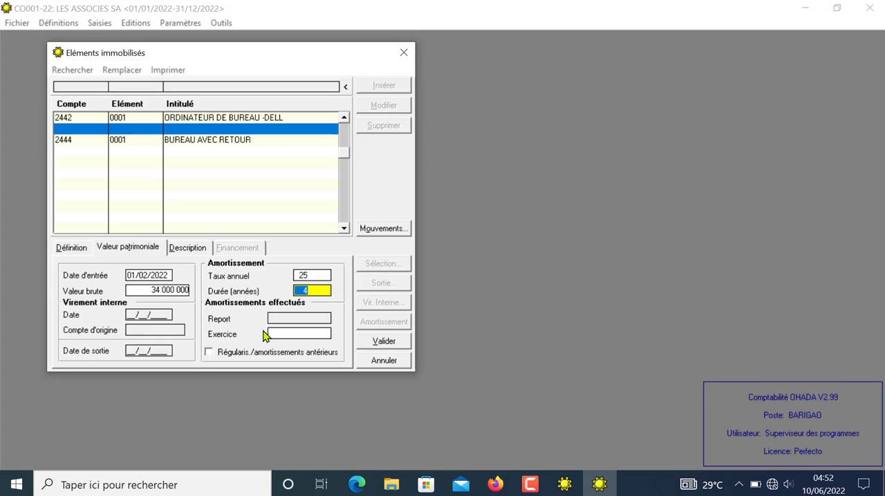
Step: Change BUS A's annual depreciation rate to 20 and validate the fixed asset
left_click(319, 275)
left_click_drag(308, 276, 285, 279)
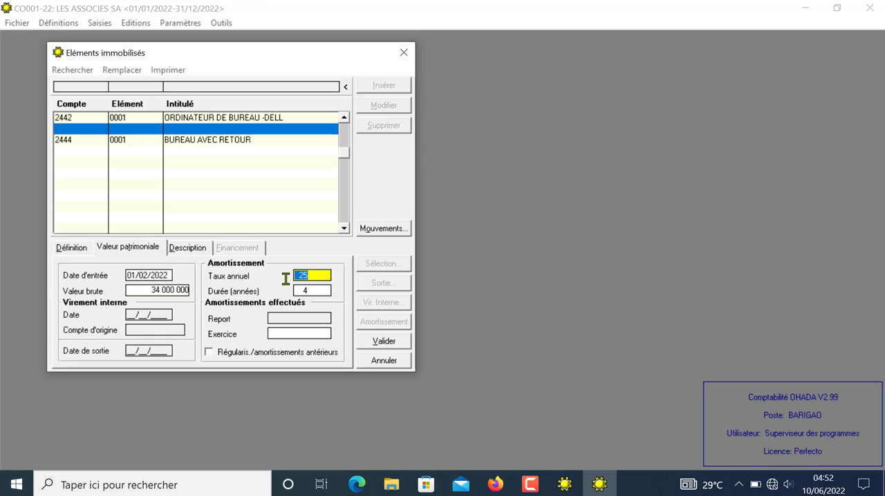
type("20")
key("Tab")
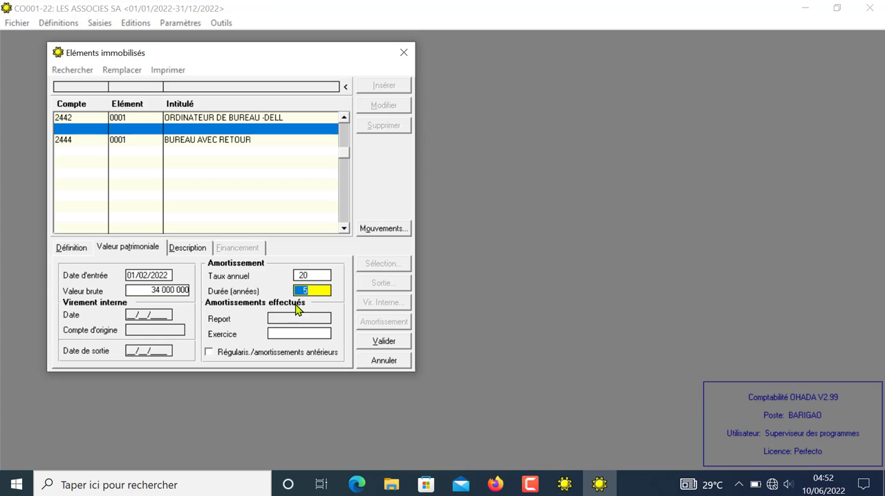
left_click(388, 342)
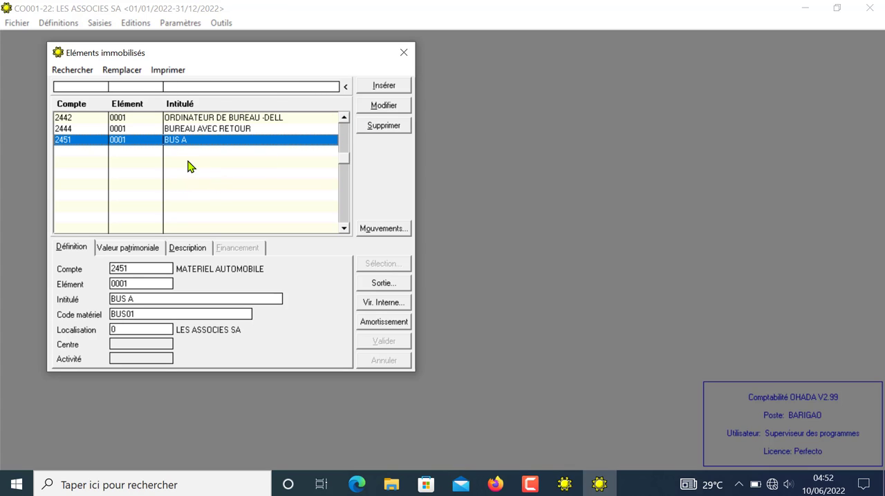
left_click(146, 151)
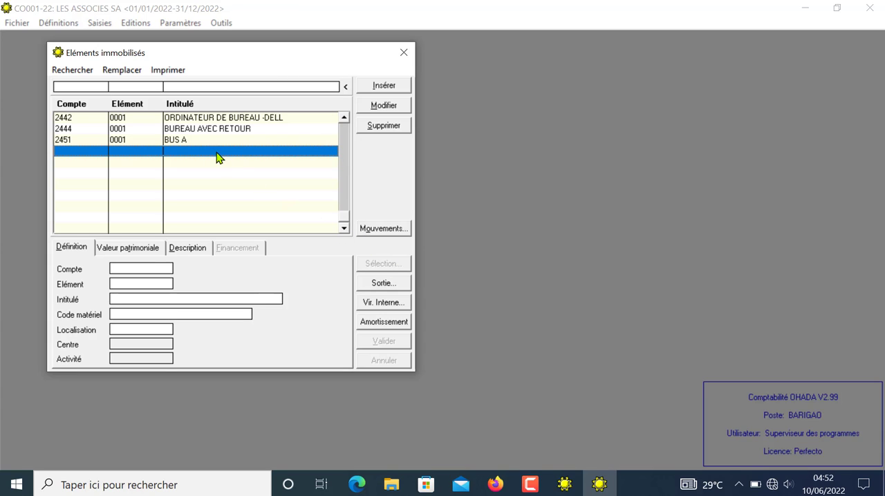
left_click(100, 118)
left_click(107, 154)
Step: Close the fixed assets list and open the definitions of the accounting journals
left_click(404, 58)
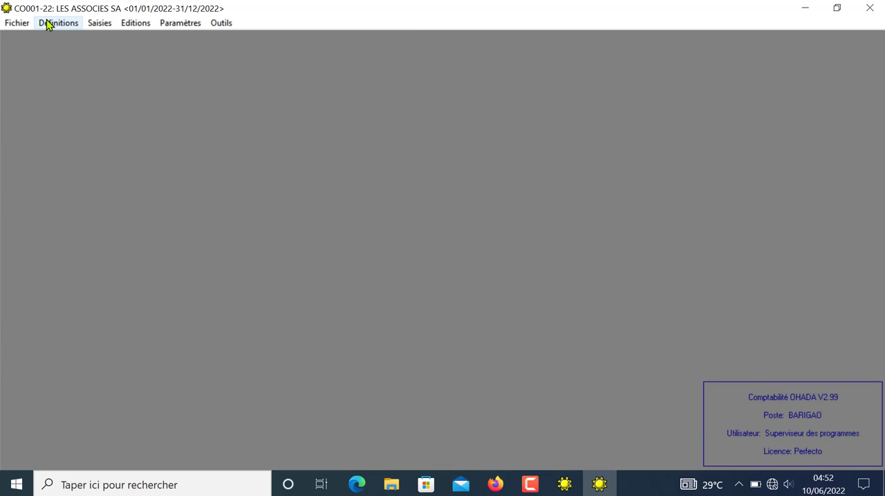
left_click(49, 25)
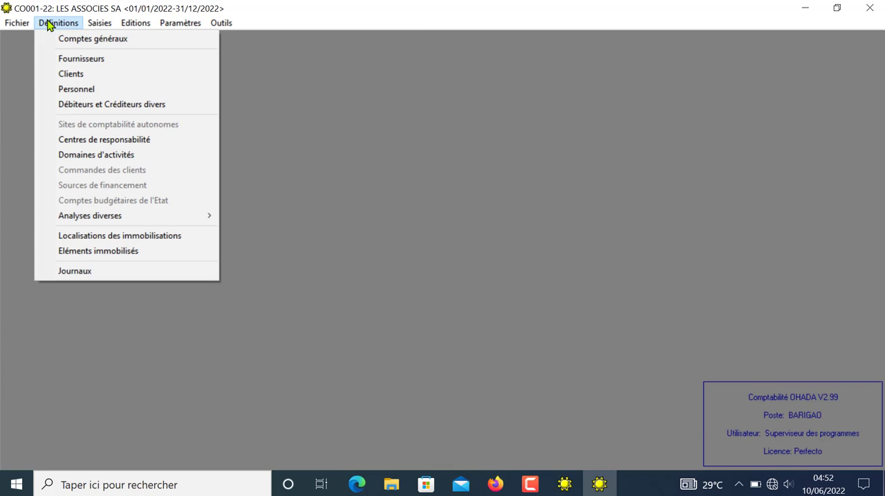
left_click(88, 272)
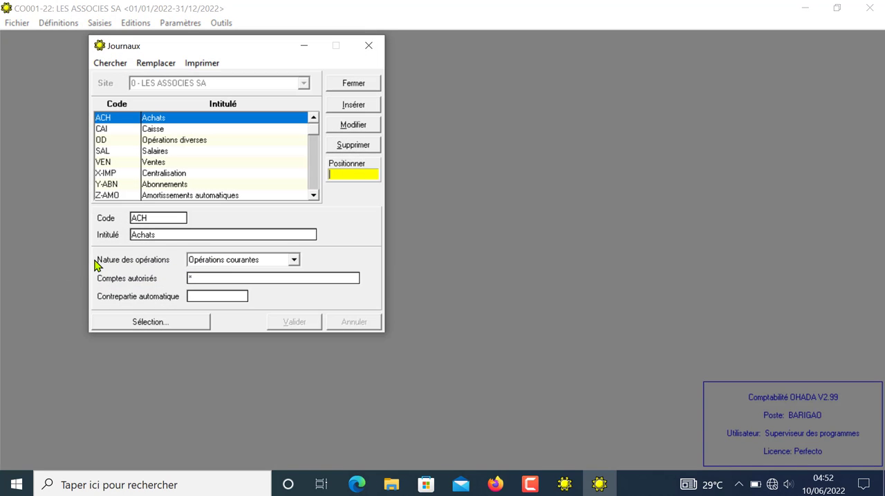
Step: Review the predefined journals from Achats through Résultat de la période, checking each one's code, title and nature of operations
left_click(156, 132)
left_click(160, 139)
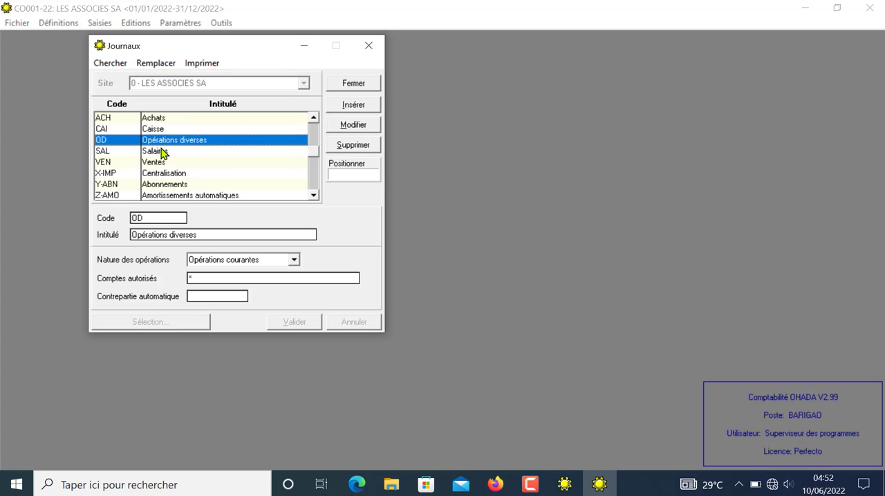
left_click(162, 152)
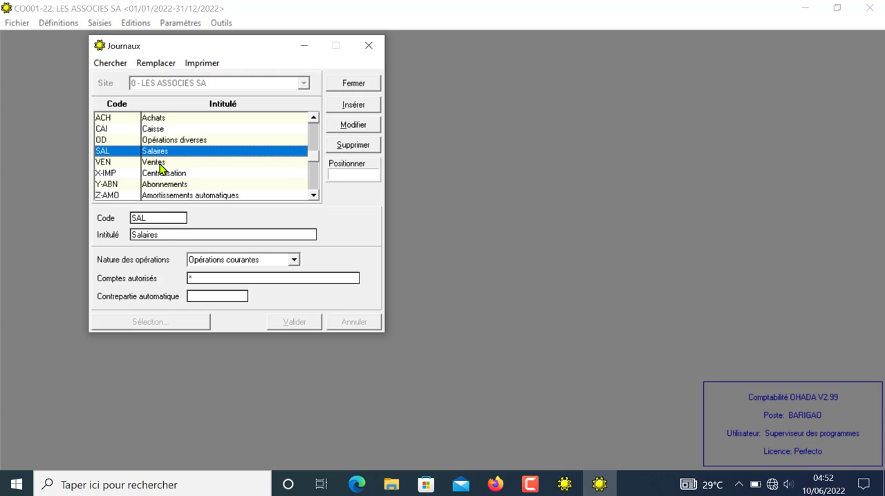
left_click(162, 163)
left_click(315, 197)
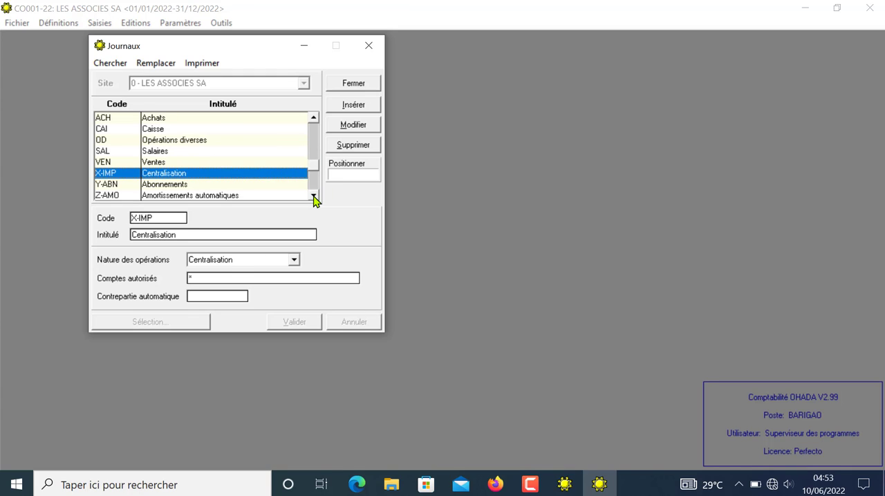
left_click(315, 196)
left_click(314, 196)
left_click(314, 197)
left_click(314, 197)
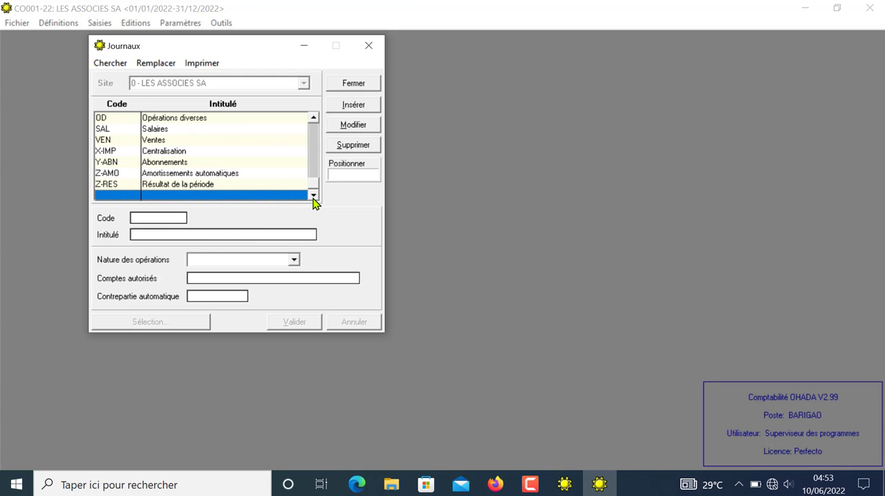
left_click(313, 119)
left_click(313, 119)
left_click(313, 119)
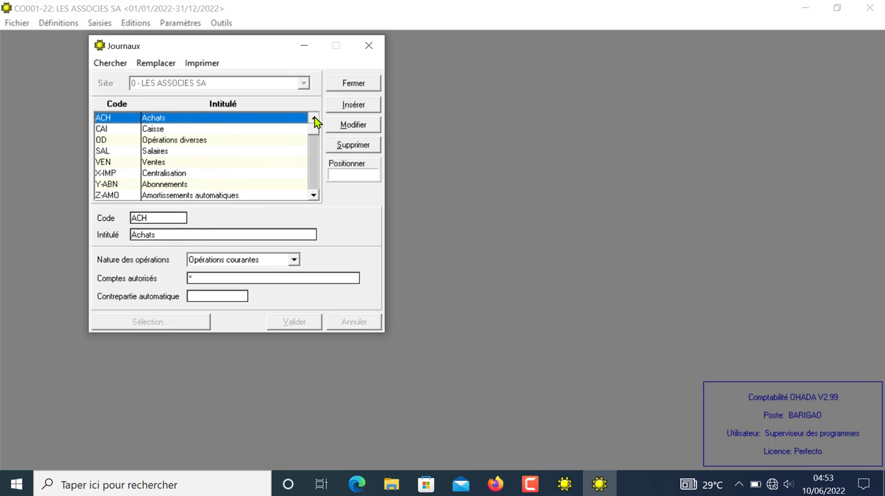
Step: Insert a new journal with the code BQA and the title Banque A
left_click(354, 106)
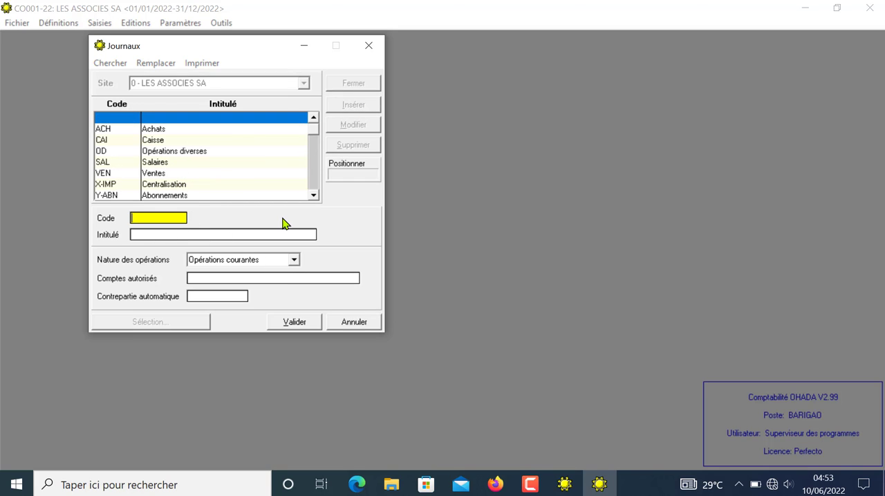
type("BQA")
key("Tab")
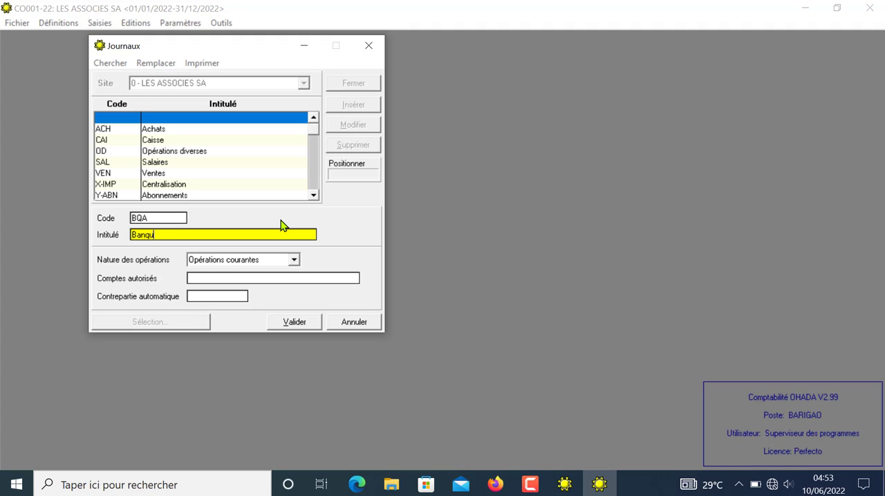
type("Banque A")
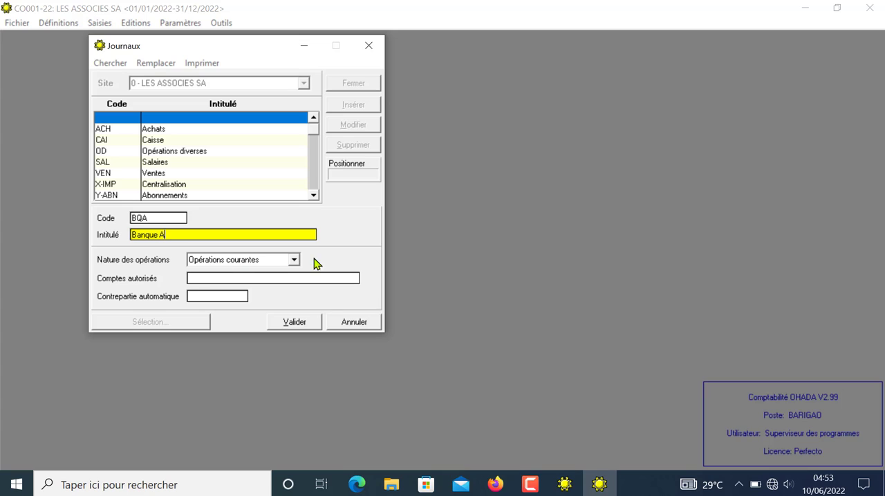
Step: Validate journal BQA with * as its authorised accounts, and add journal BQB titled Banque B with the same authorised accounts
left_click(200, 280)
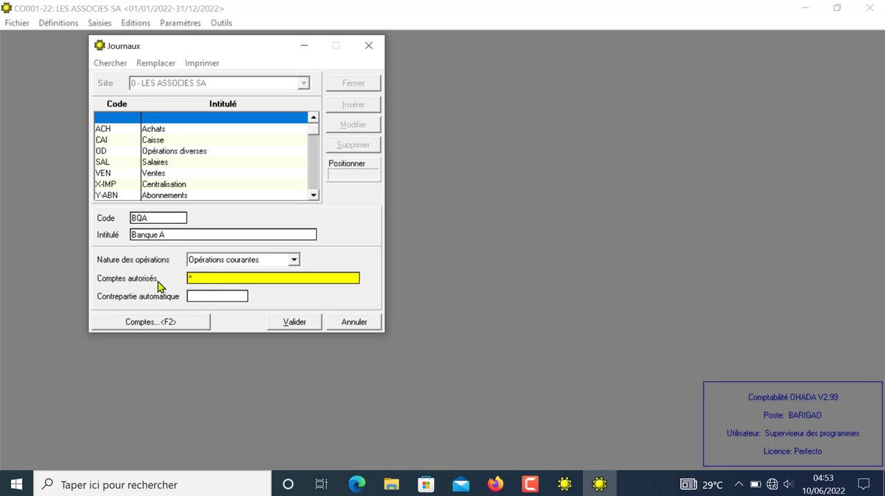
left_click(287, 322)
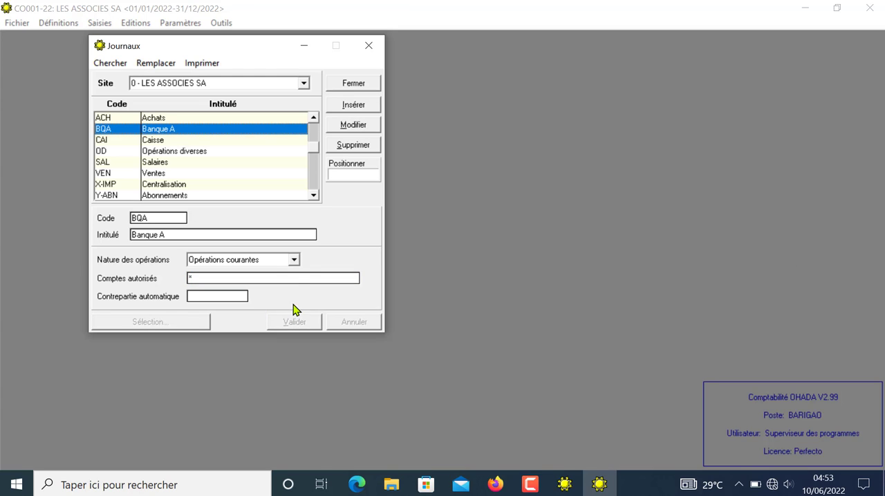
left_click(348, 107)
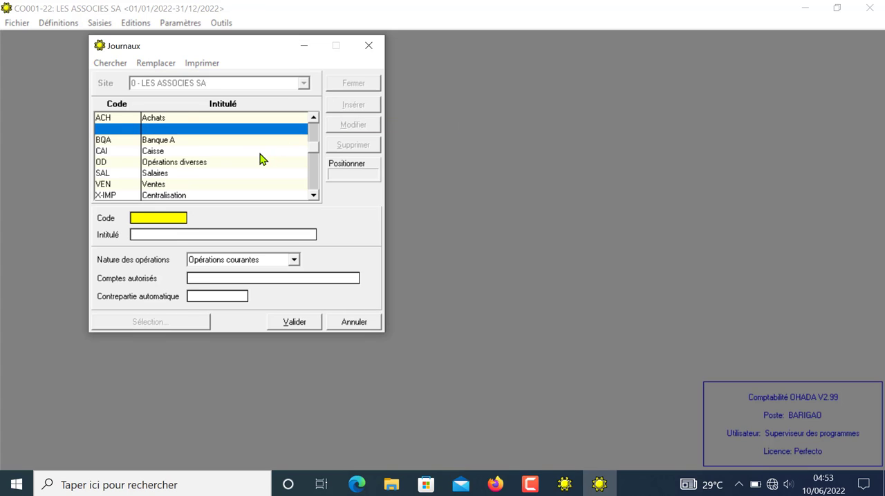
type("BQB")
key("Tab")
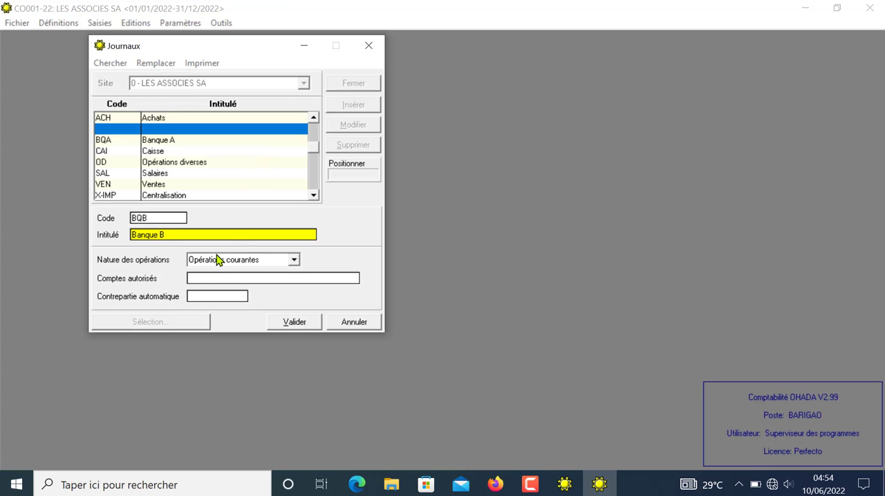
left_click(199, 279)
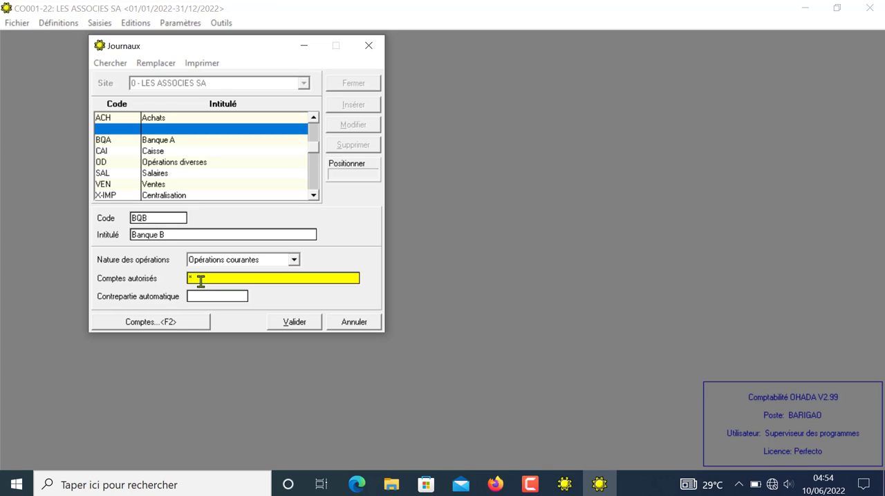
left_click(291, 323)
Step: Check the definitions of the Banque A, Banque B and Caisse journals and close the journals list
left_click(159, 152)
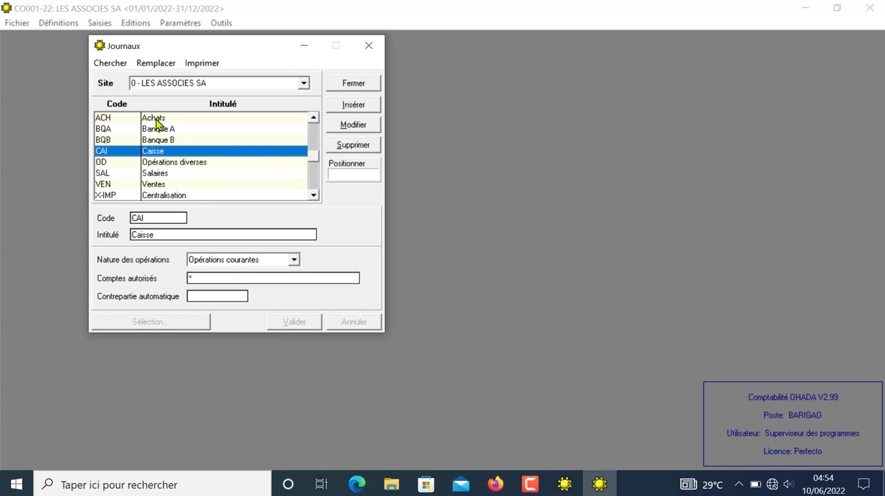
left_click(157, 123)
left_click(160, 131)
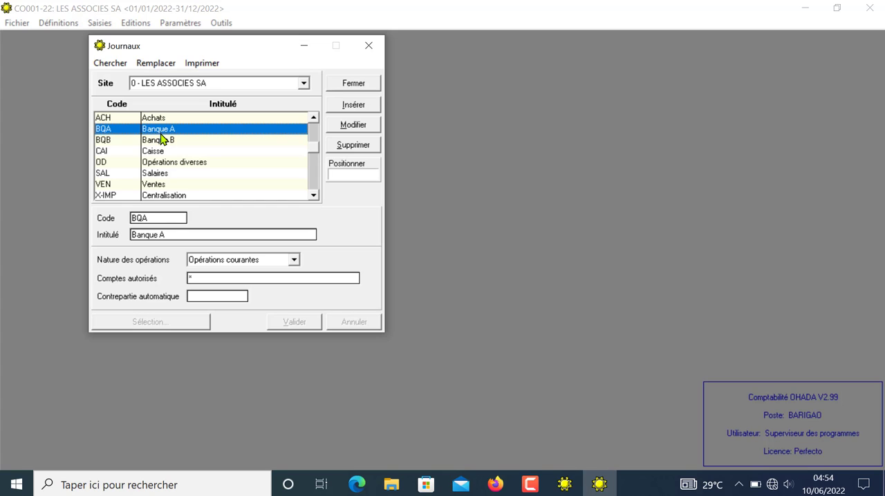
left_click(163, 141)
left_click(164, 152)
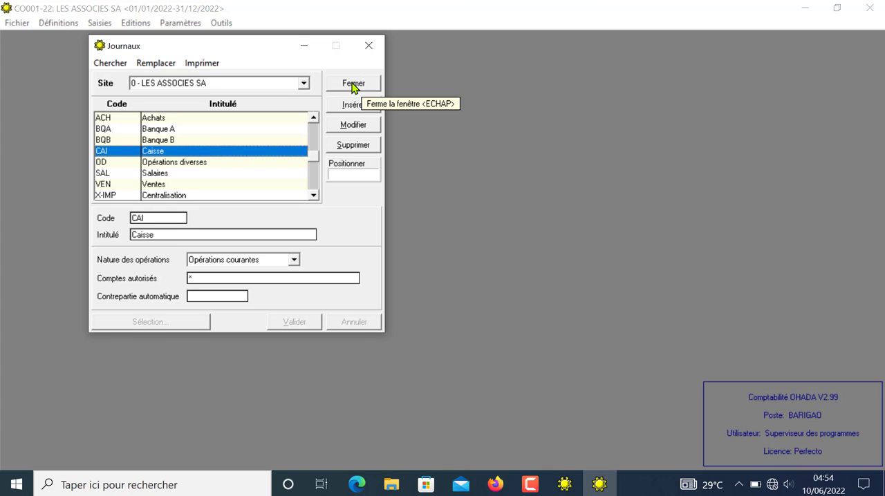
left_click(369, 46)
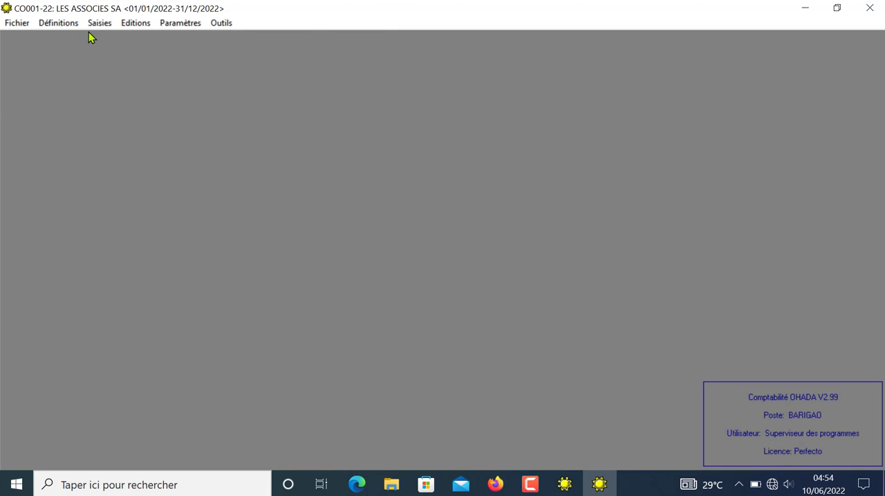
Step: Reopen the journals definitions, review the list down to its last entry and close it
left_click(53, 23)
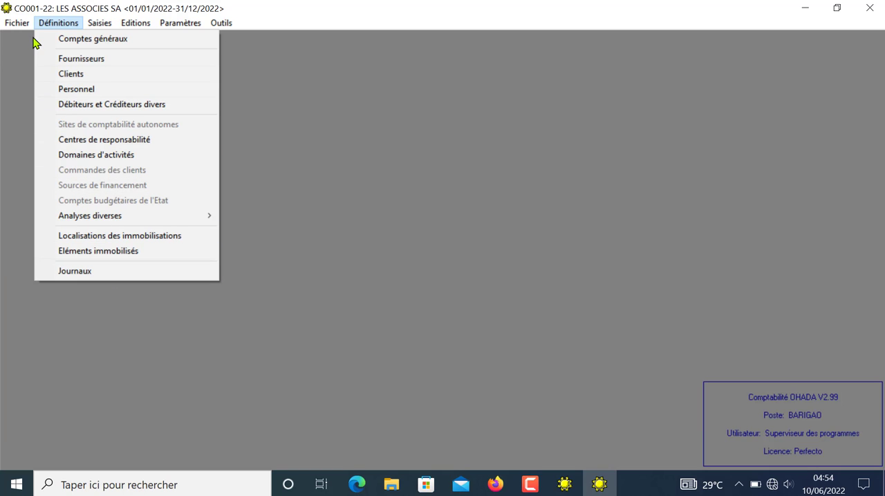
mouse_move(24, 27)
mouse_move(100, 26)
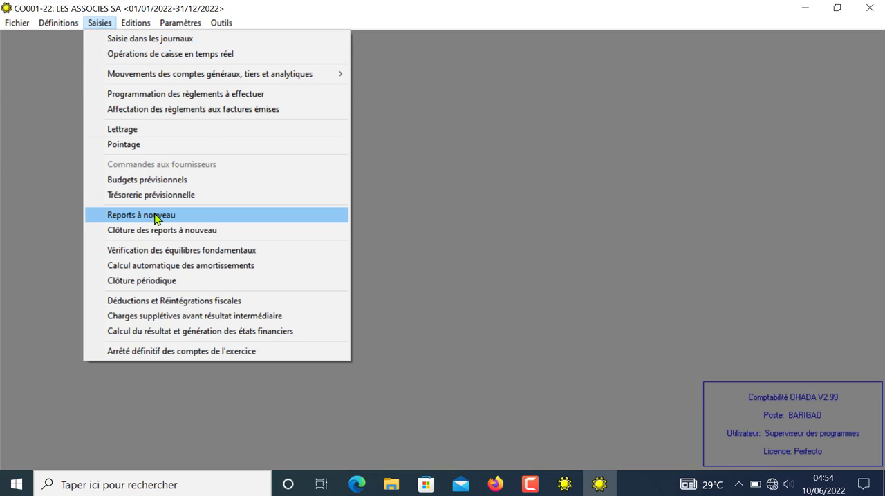
mouse_move(58, 22)
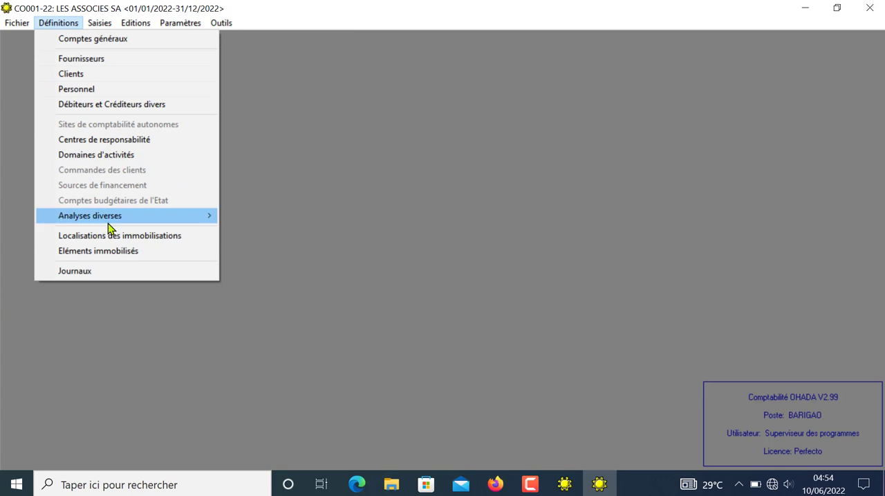
left_click(103, 272)
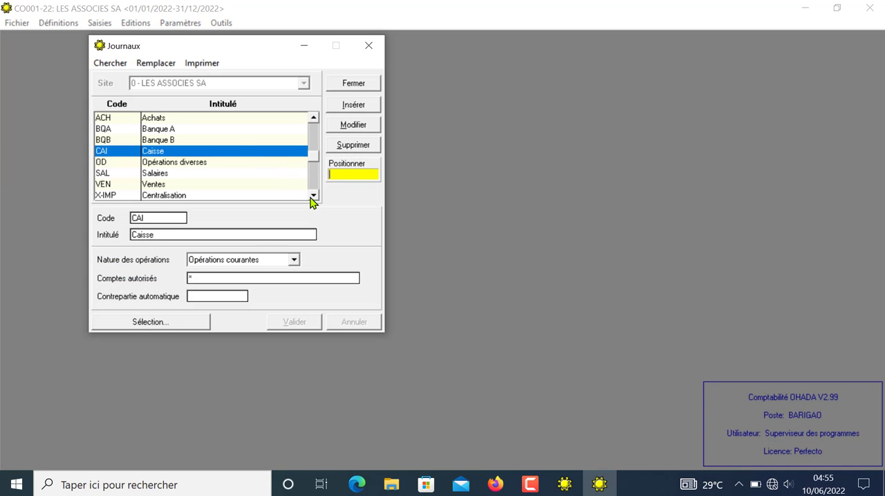
left_click(314, 196)
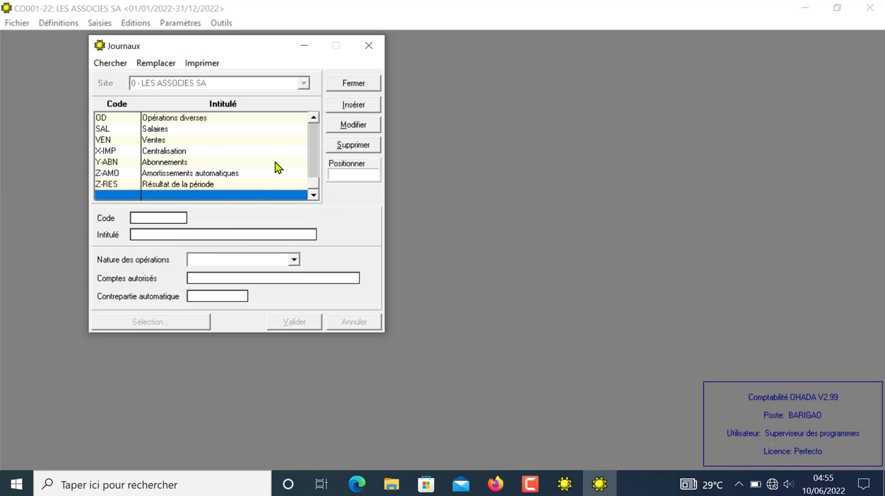
left_click(367, 46)
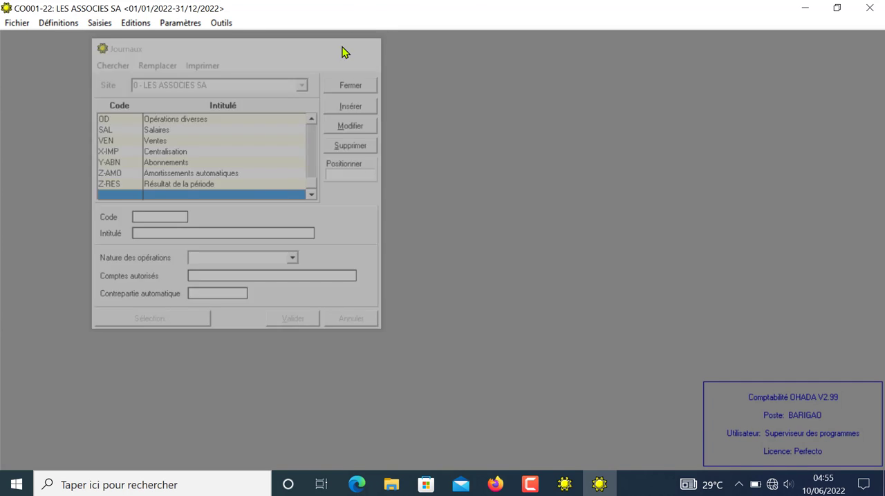
Step: Open Reports à nouveau and record a validated credit of 10 000 000 on account 1013
left_click(110, 27)
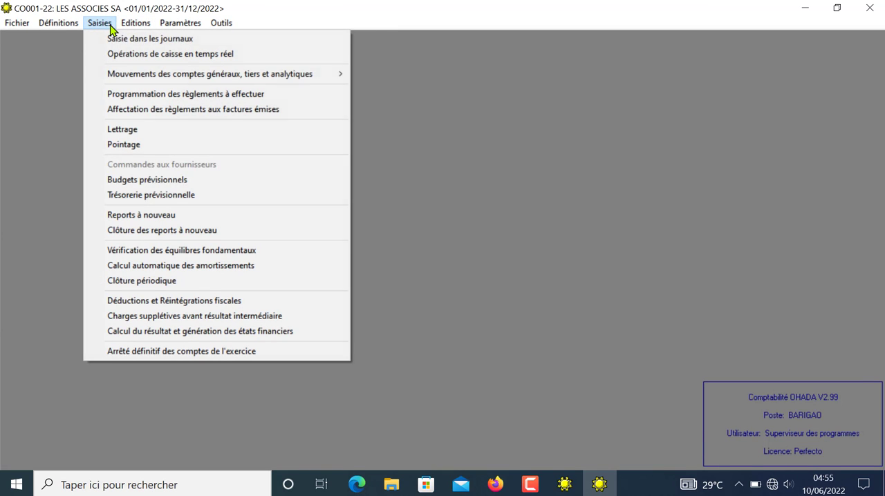
left_click(143, 218)
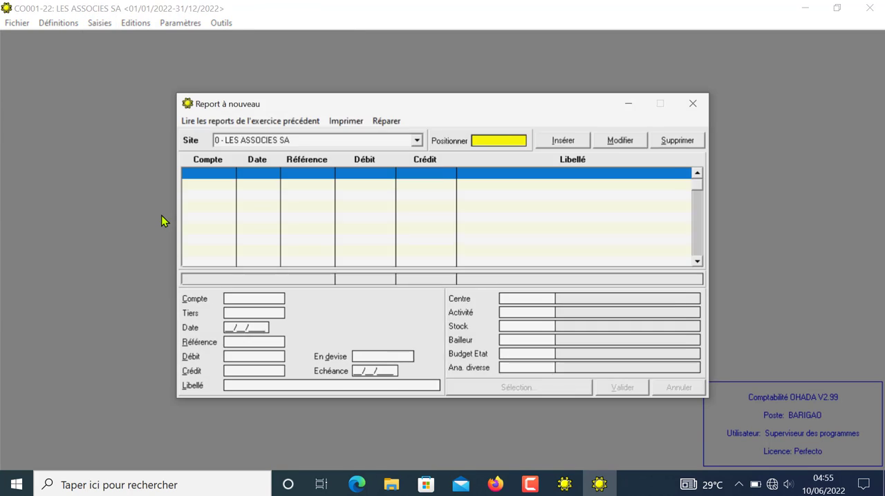
left_click(243, 299)
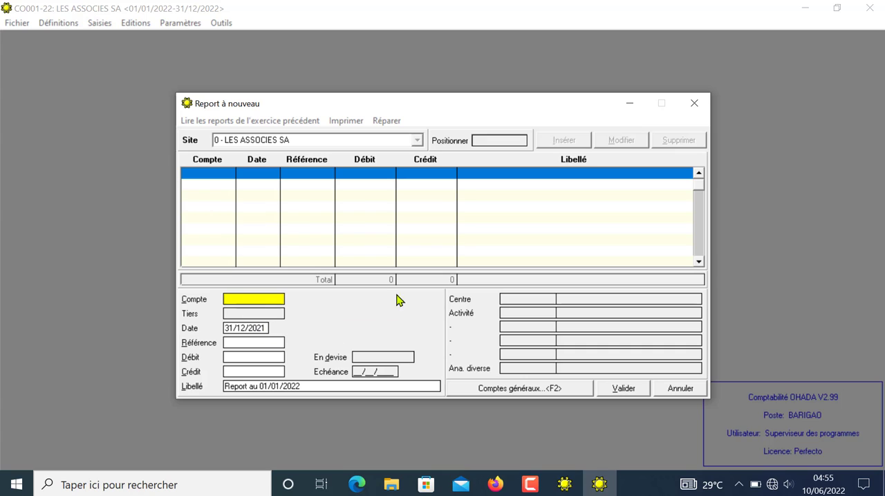
type("1013")
key("Return")
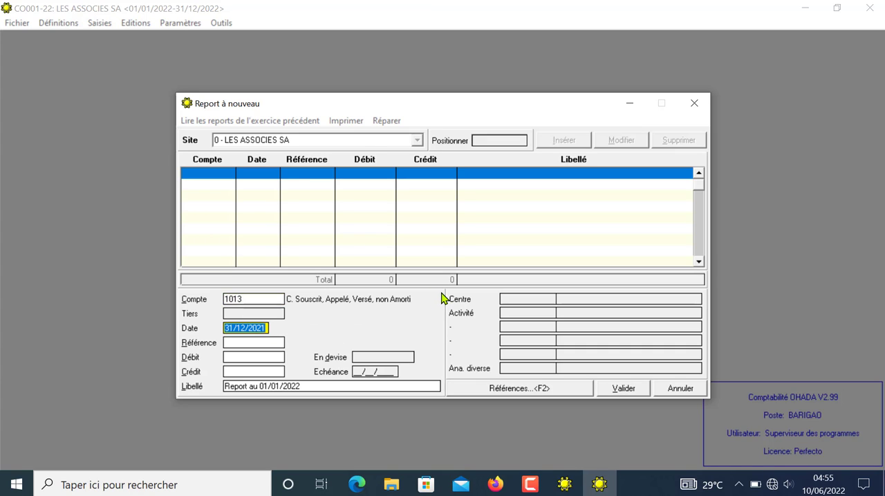
key("Return")
key("Return")
key("Return")
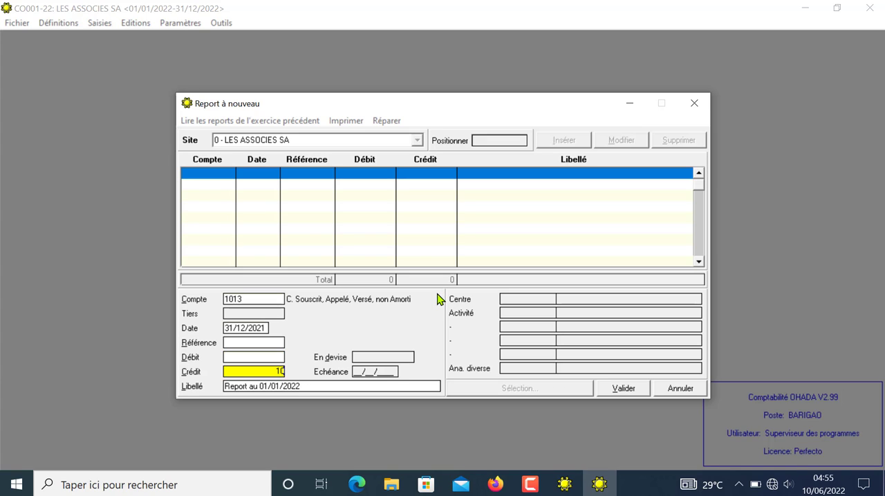
type("10000000")
left_click(624, 389)
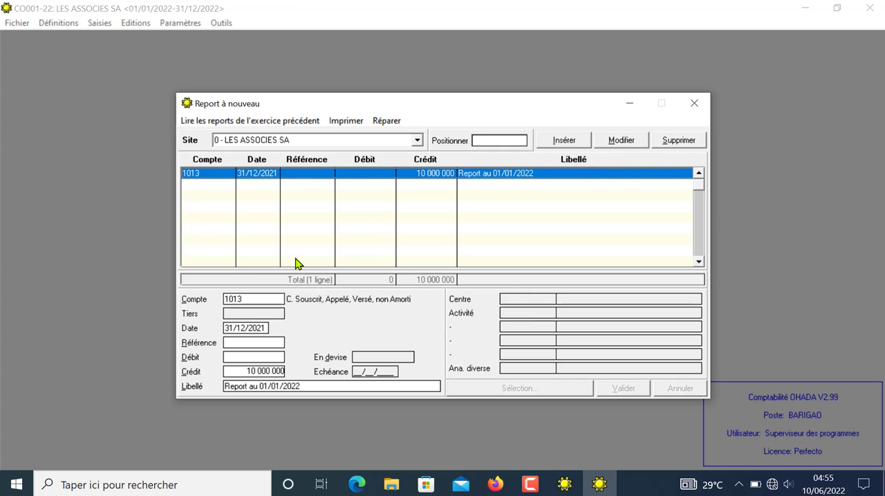
Step: Add a carry-forward line for account 231, Bâtiments sur Sol Propre, with a debit of 25 000 000 and validate it
key("Down")
key("Return")
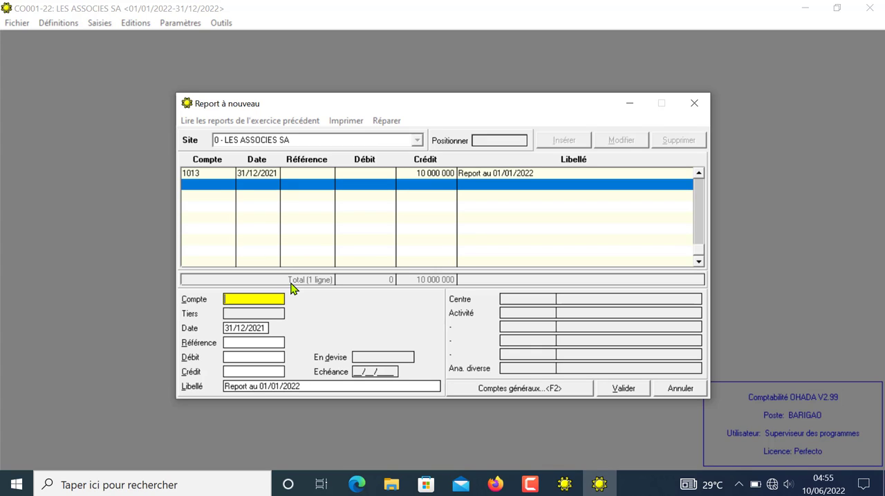
type("23")
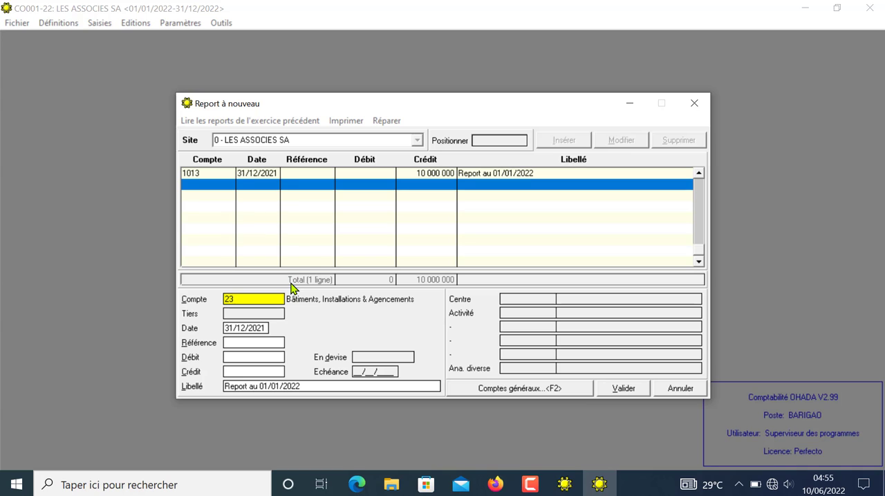
left_click(510, 389)
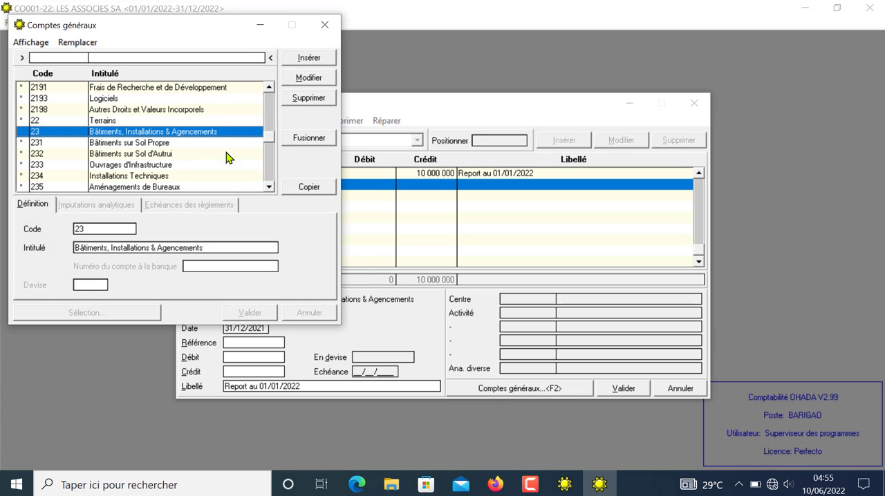
double_click(121, 143)
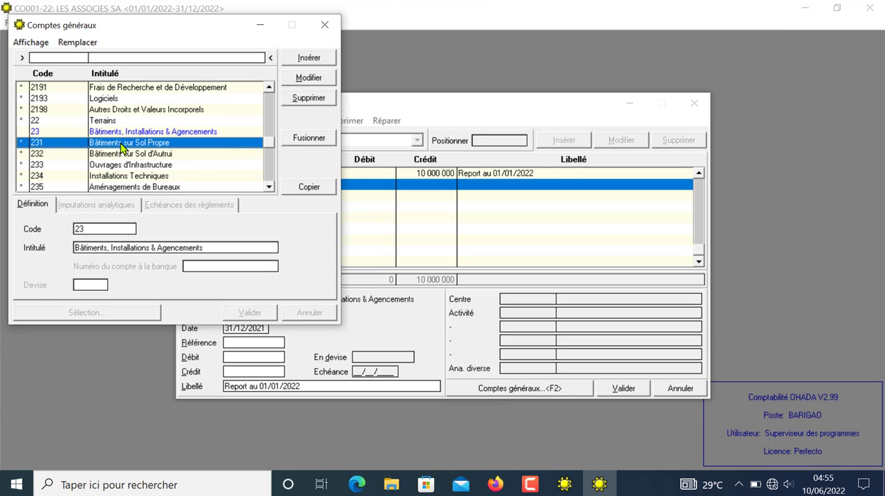
key("Return")
key("Return")
key("Return")
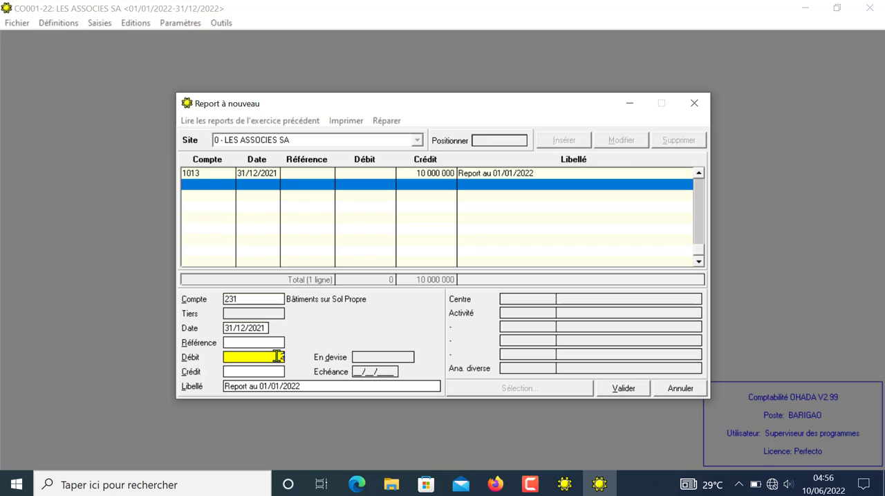
type("25000000")
left_click(621, 389)
left_click(621, 389)
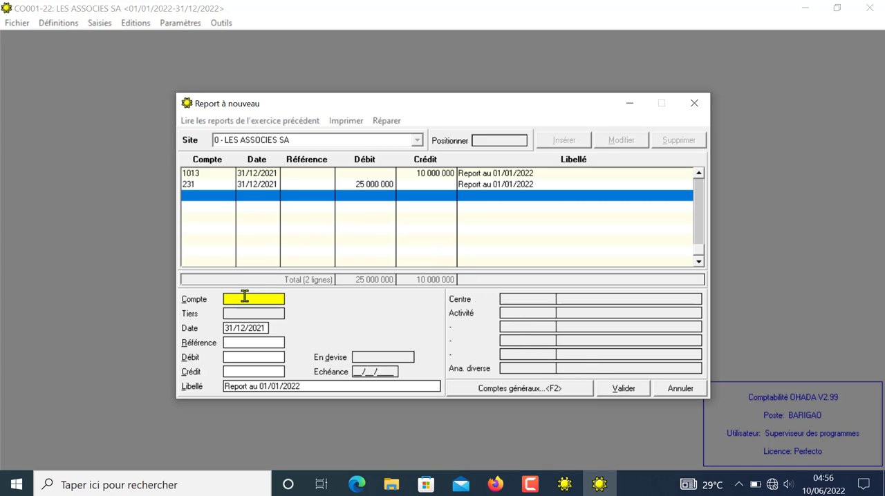
Step: Set the third carry-forward line's account to 31 and open the general accounts list at that account
type("33")
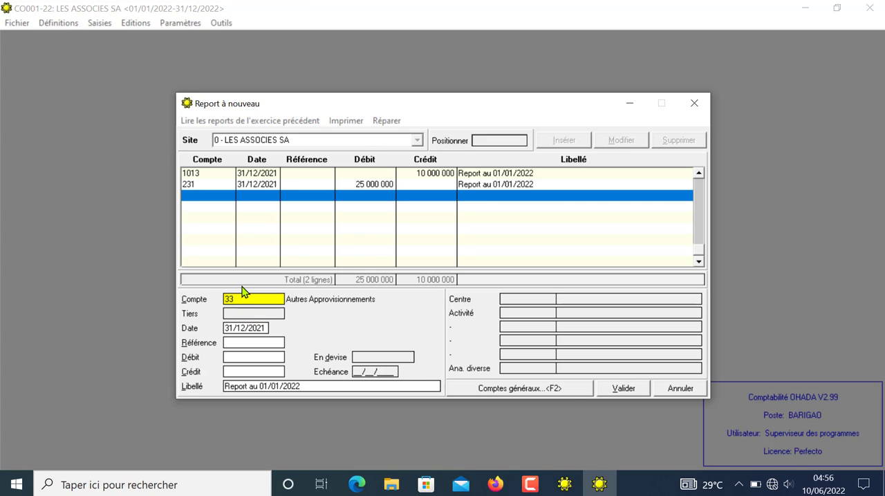
key("BackSpace")
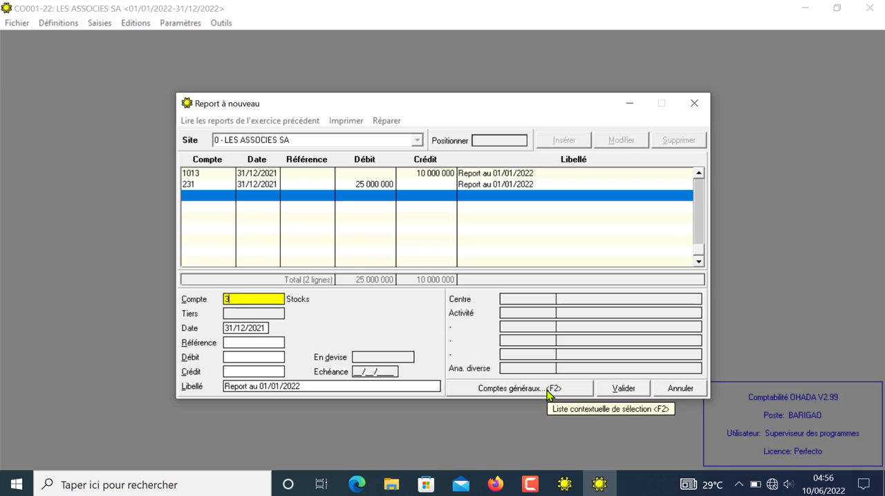
type("1")
left_click(548, 391)
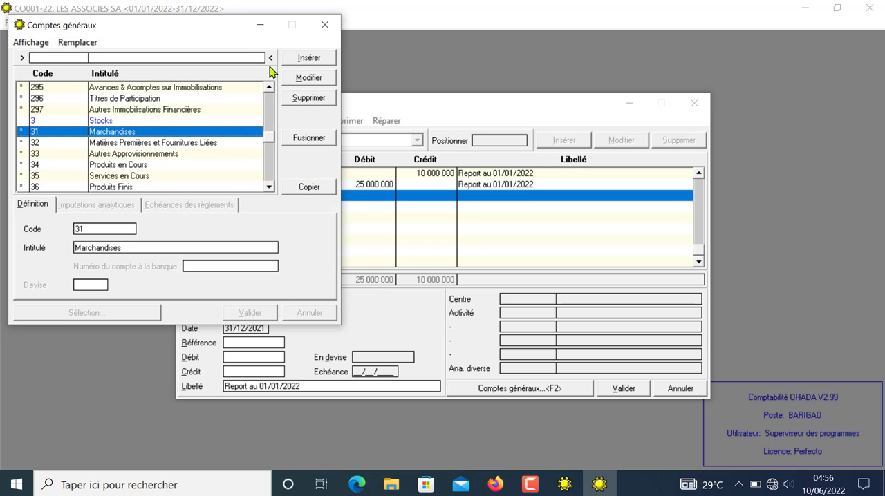
Step: Create general account 3111 titled STOCKS DE MARCHANDISES and copy it into the third carry-forward line
left_click(304, 61)
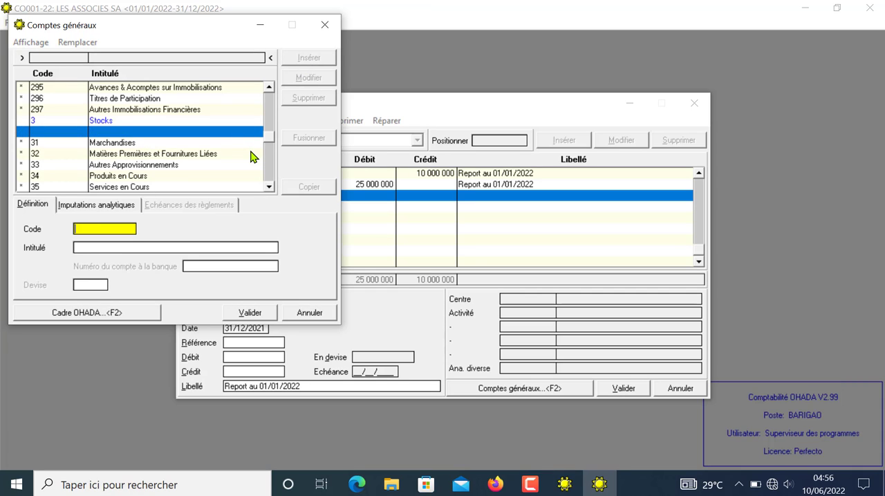
type("311")
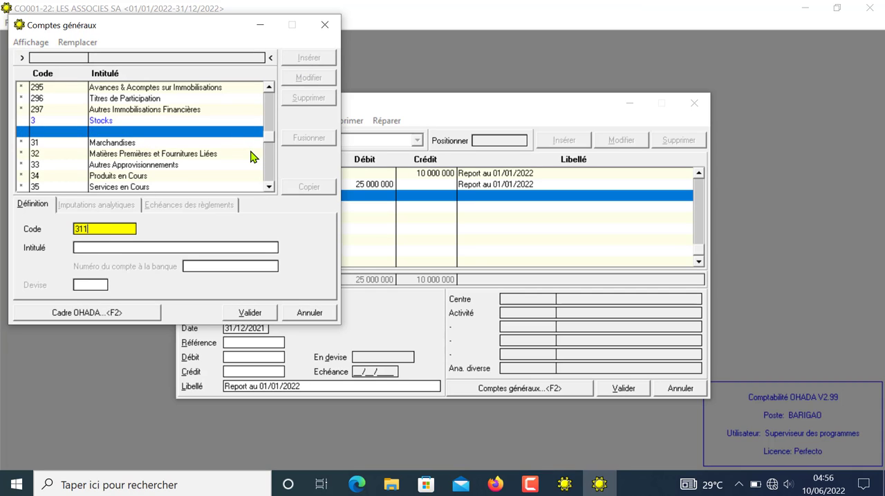
type("1")
key("Return")
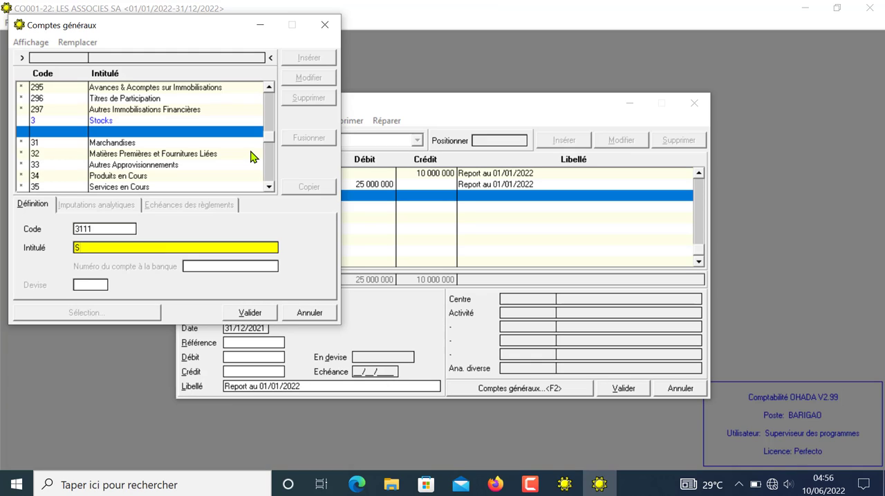
type("STOCKS DE MARCHAND")
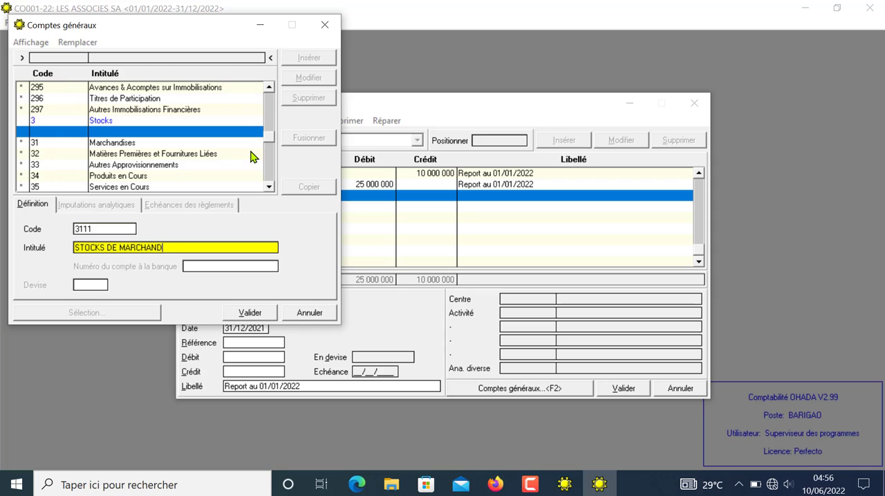
type("ISES")
left_click(250, 313)
left_click(309, 188)
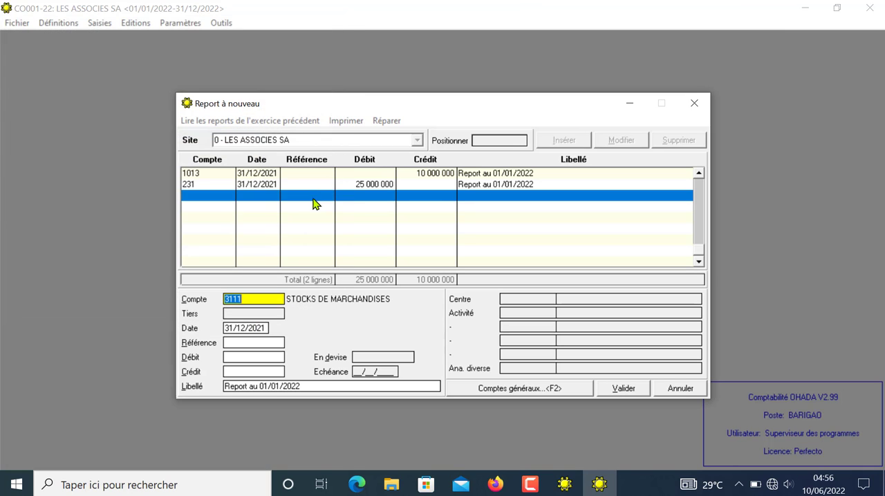
Step: Give the carry-forward line for account 3111 a debit of 550 000 and validate it
key("Return")
key("Return")
key("Return")
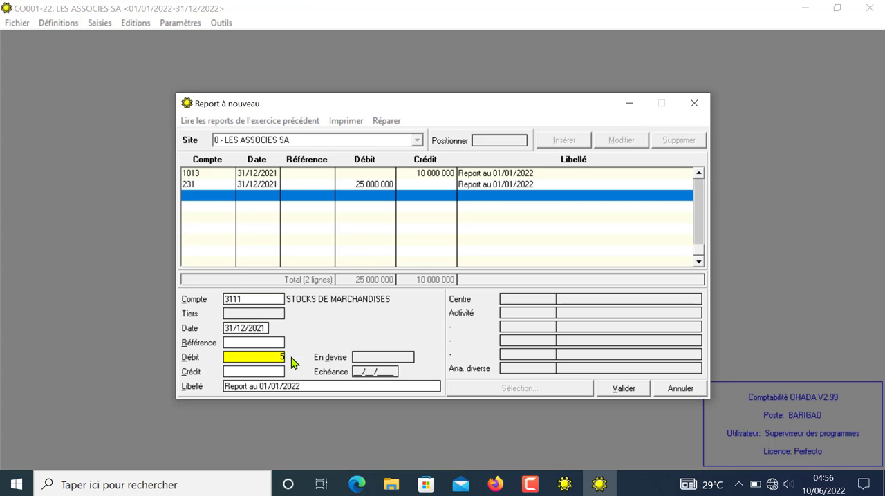
key("Return")
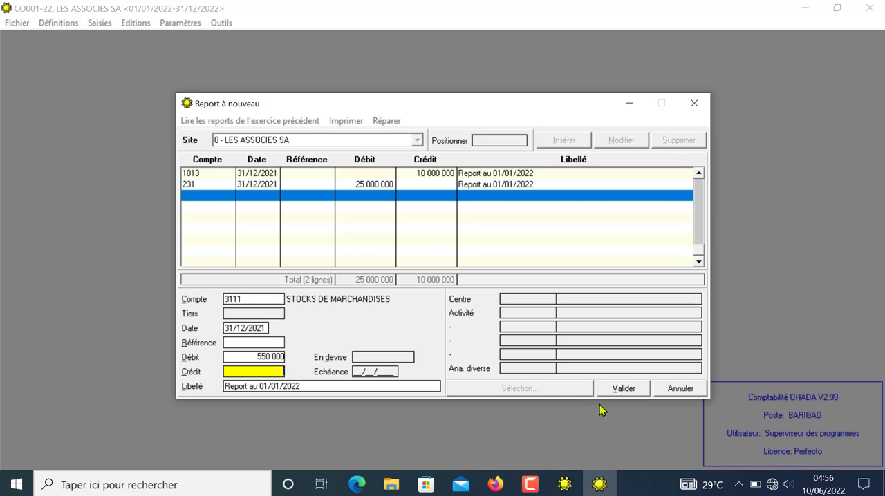
left_click(625, 389)
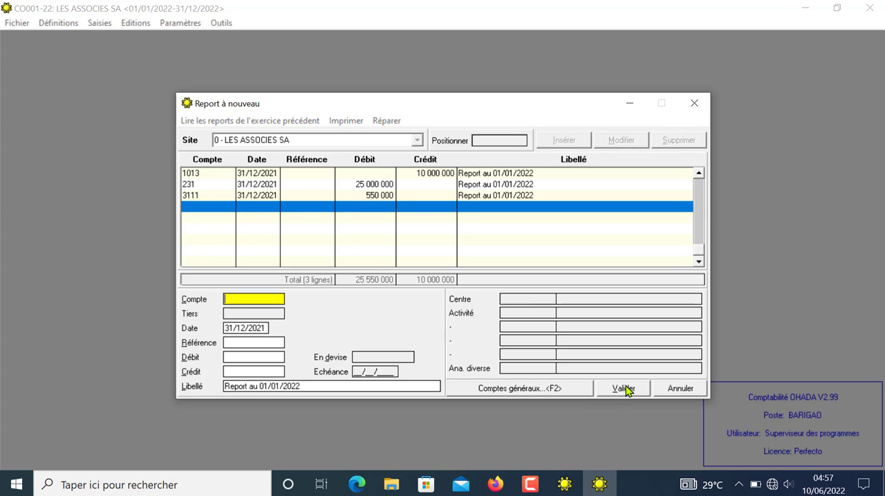
Step: Add a carry-forward line for account 2442, MATERIEL INFORMATIQUE, with a debit of 2 500 000 and validate it
type("2442")
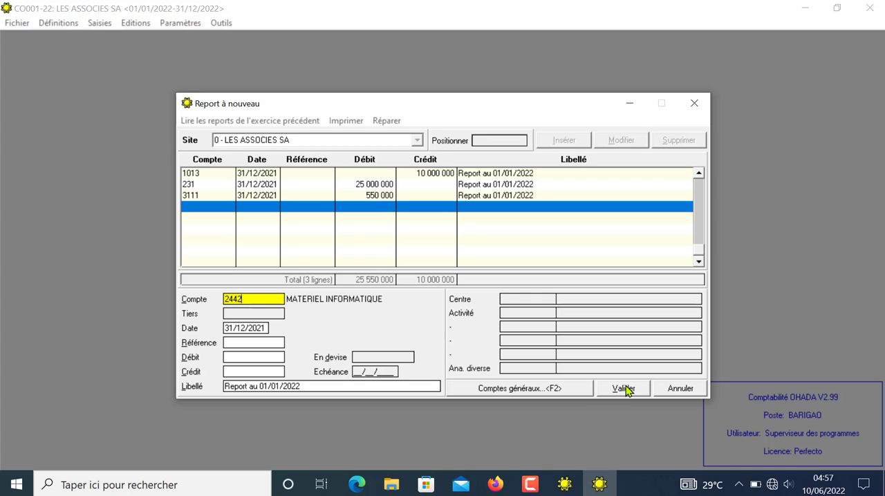
key("Return")
key("Return")
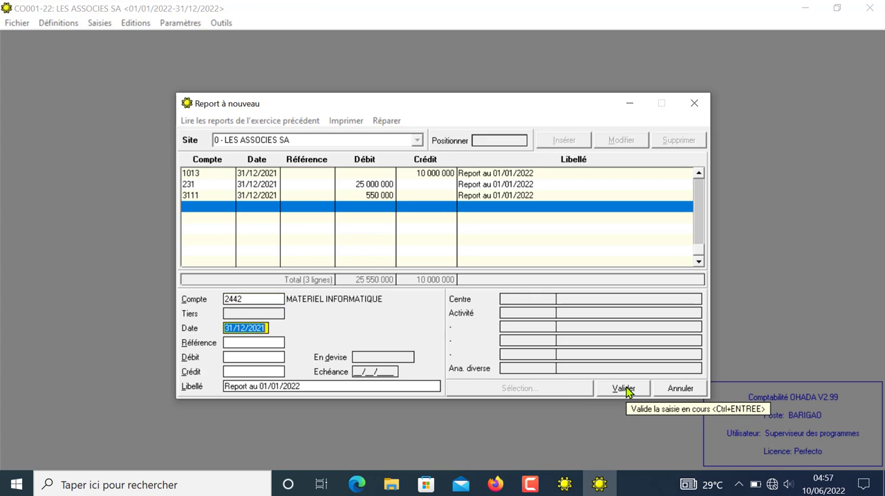
key("Return")
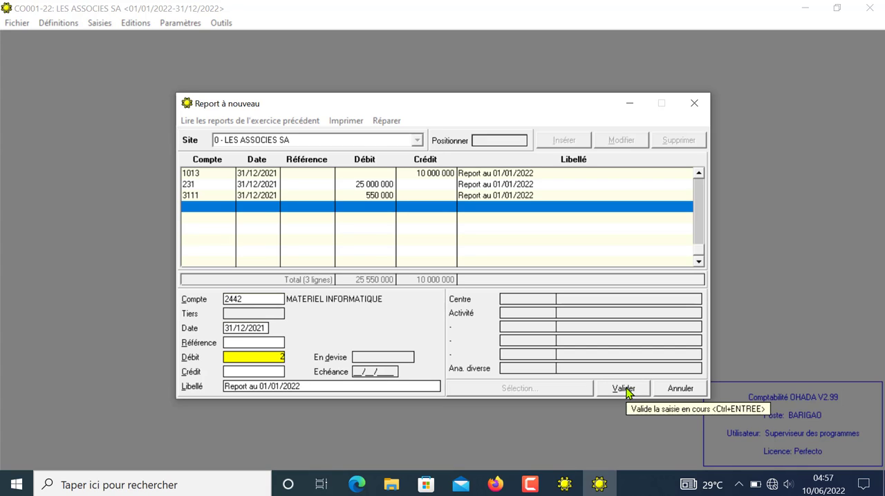
type("2500000")
left_click(632, 392)
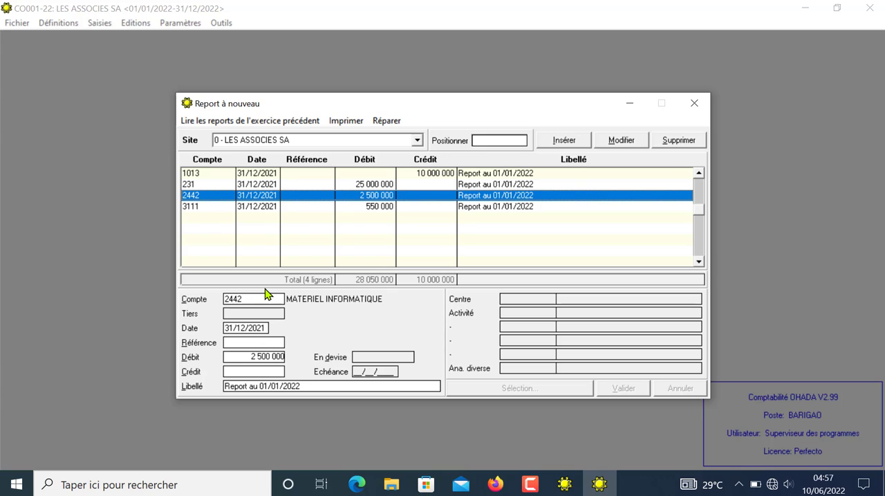
Step: Insert a carry-forward line for account 2444, MOBILIER DE BUREAU, with a debit of 3 670 000 and validate it
key("Insert")
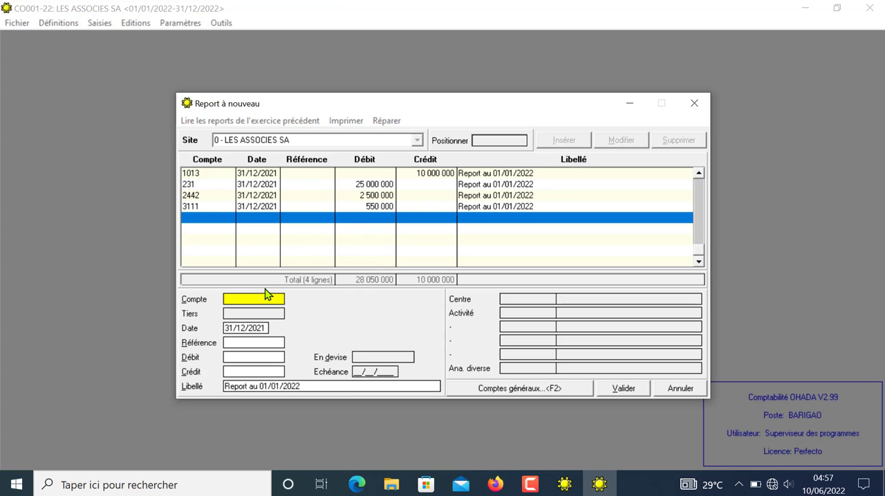
type("2444")
key("Return")
key("Return")
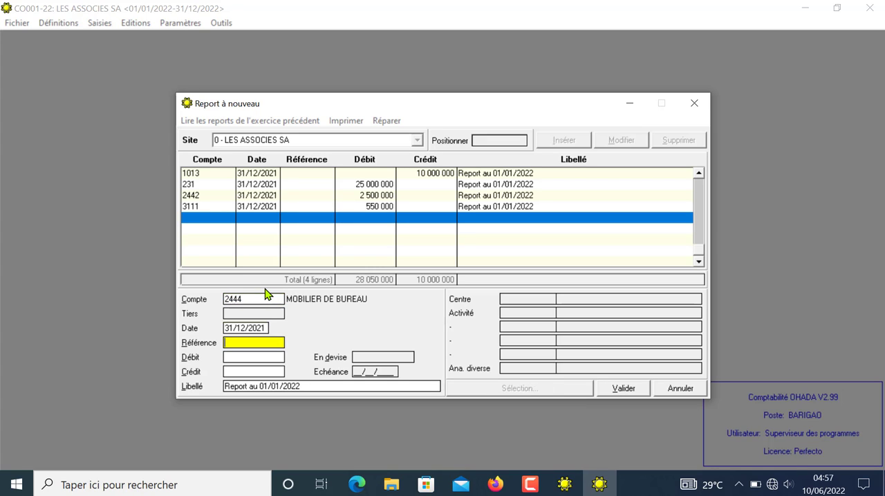
key("Return")
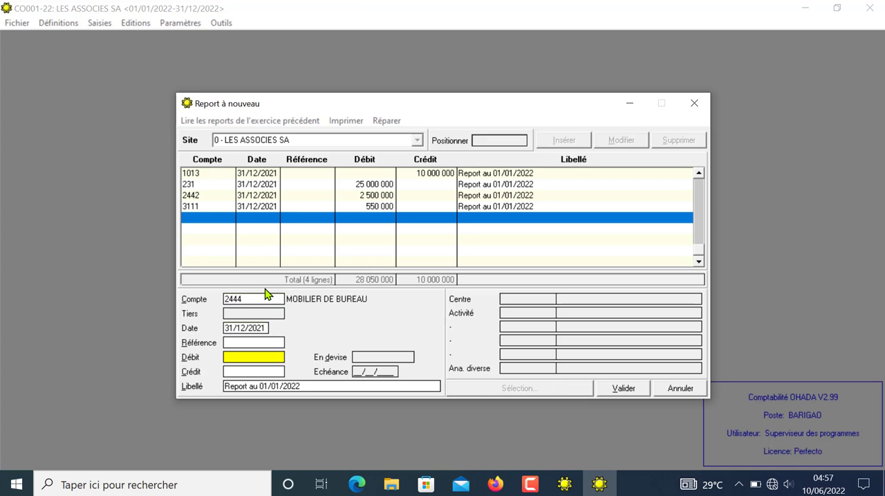
type("3670000")
key("Return")
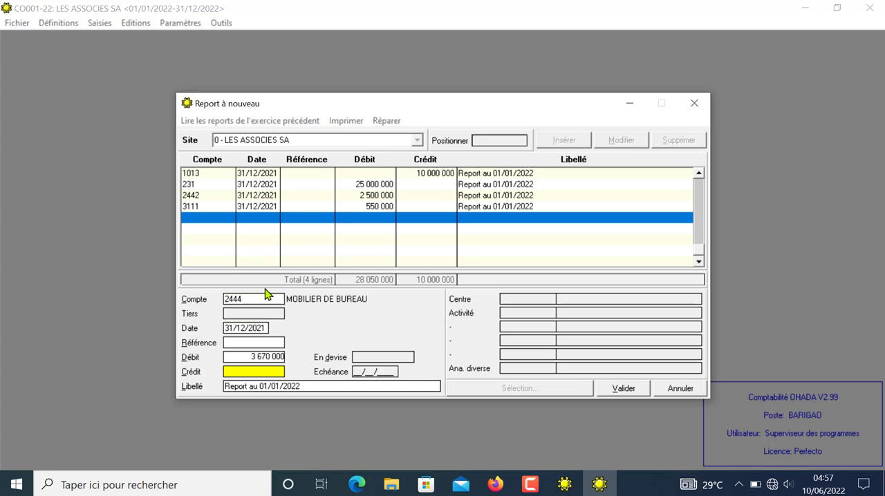
left_click(620, 389)
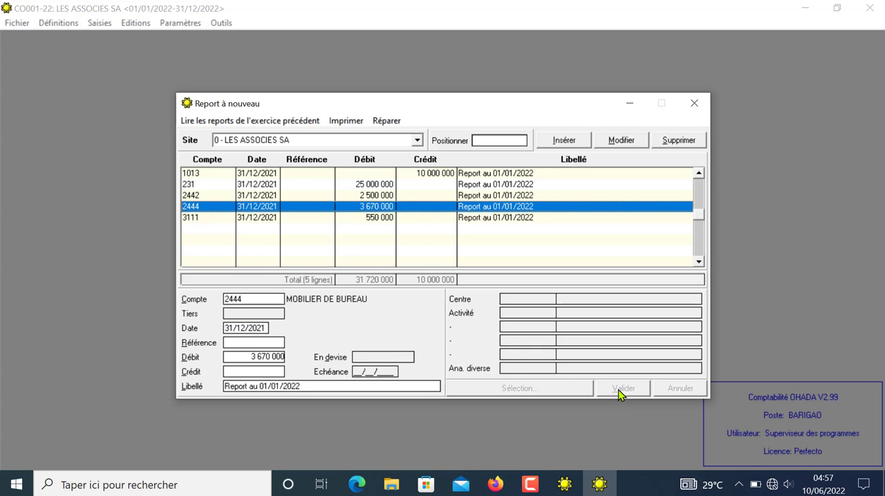
Step: Start a new carry-forward line and set its account to 2451, MATERIEL AUTOMOBILE, keeping the proposed date
left_click(461, 251)
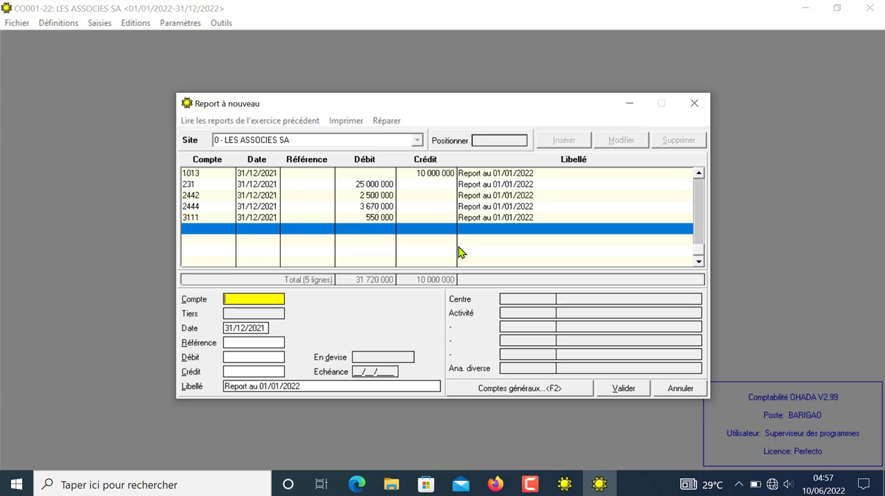
type("25")
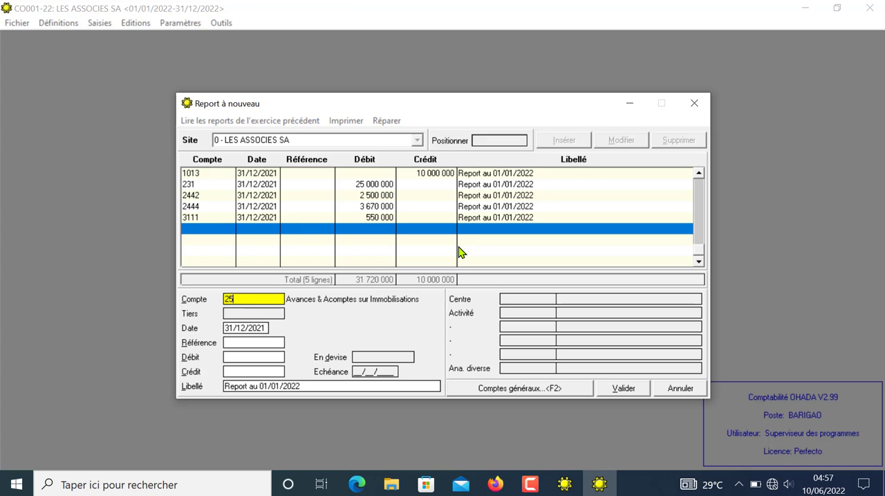
type("1")
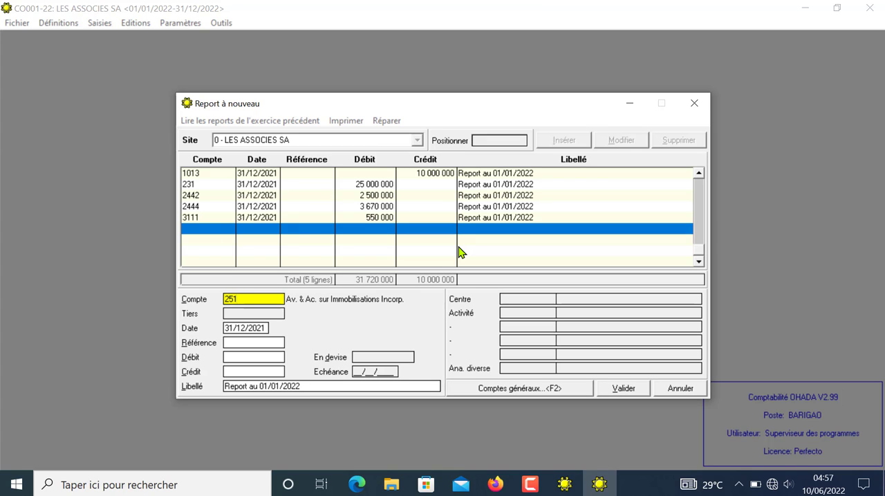
key("BackSpace")
key("BackSpace")
type("451")
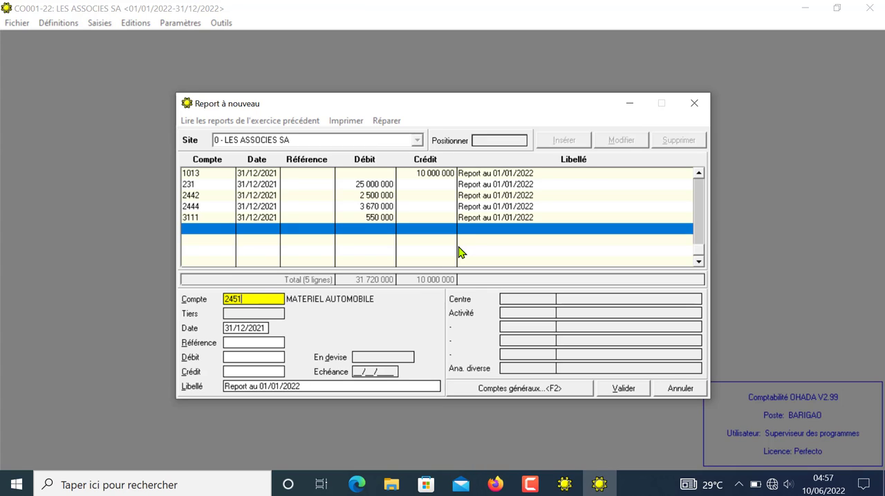
key("Return")
key("Return")
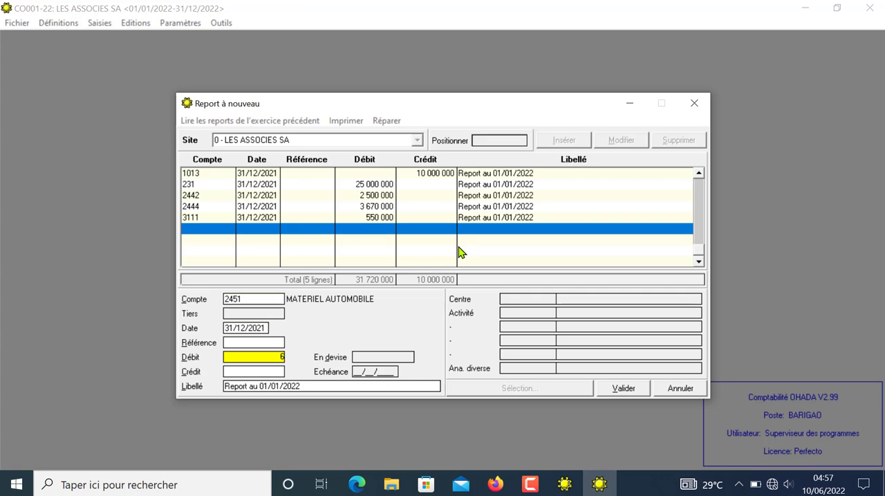
Step: Enter a debit of 65 000 000 on the account 2451 line and validate it
type("65000000")
key("Tab")
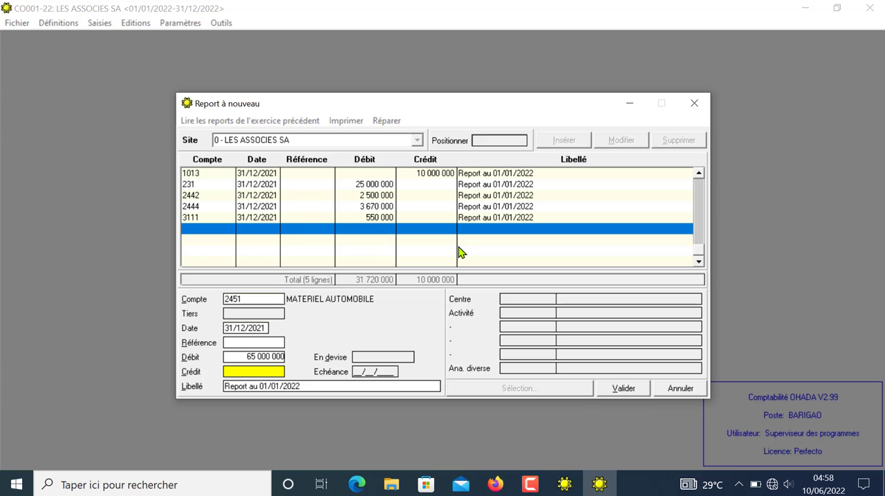
key("Tab")
key("Tab")
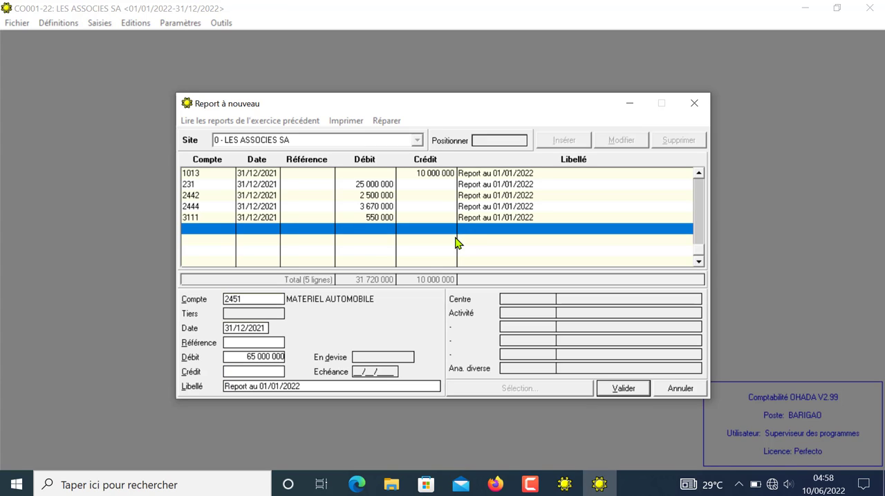
left_click(631, 392)
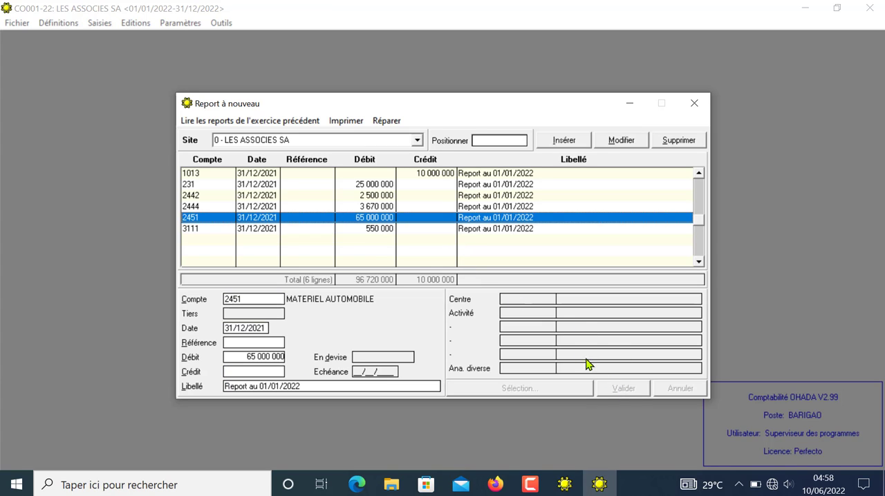
Step: Change the credit of the carry-forward line for account 1013 to 50 000 000 and validate it
left_click(431, 173)
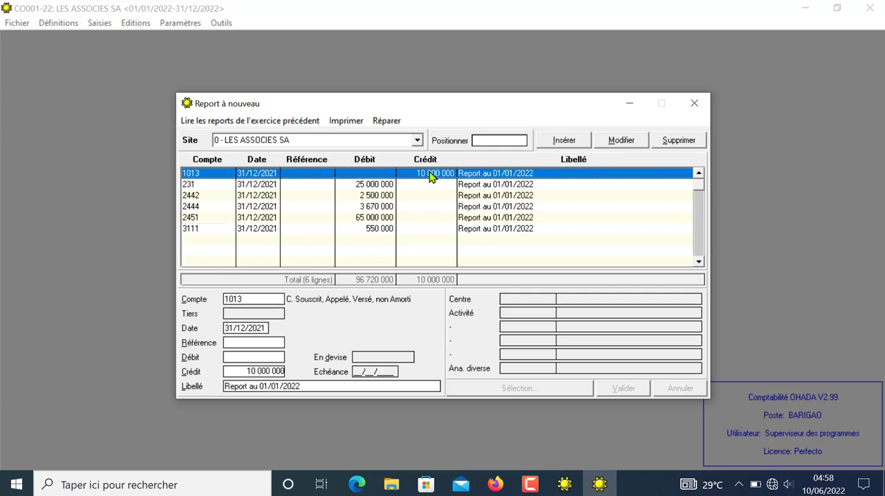
left_click(250, 372)
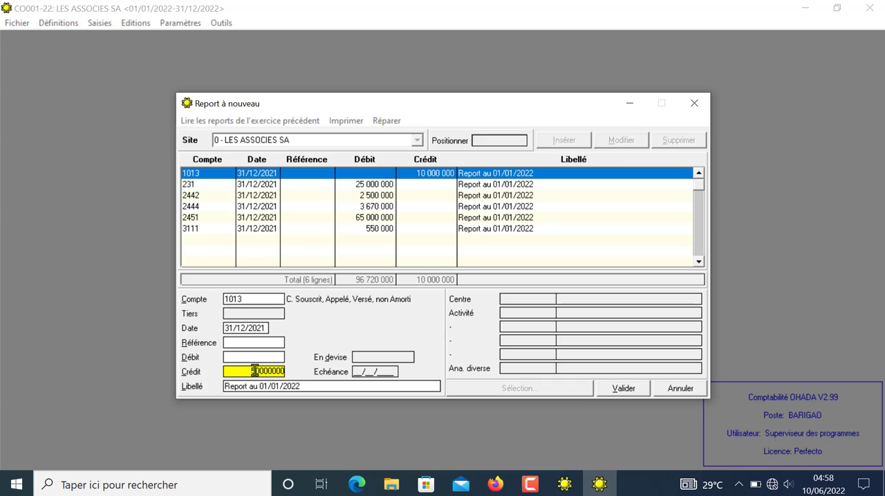
key("Tab")
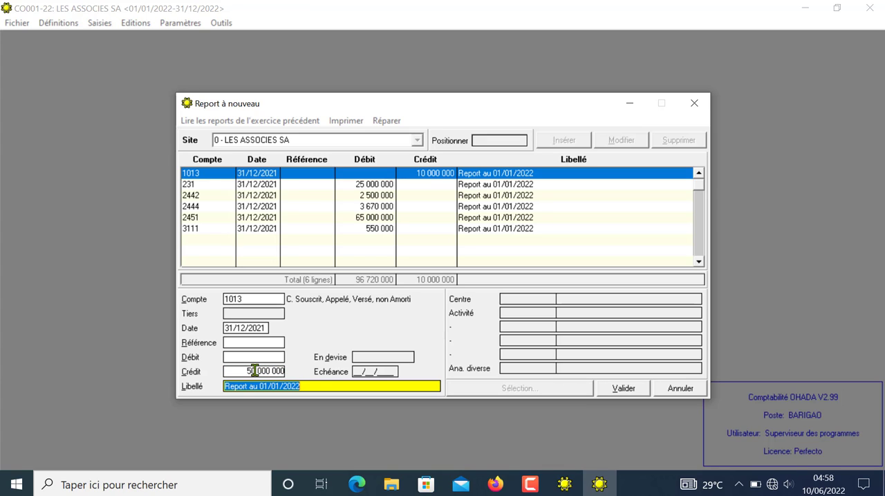
left_click(642, 390)
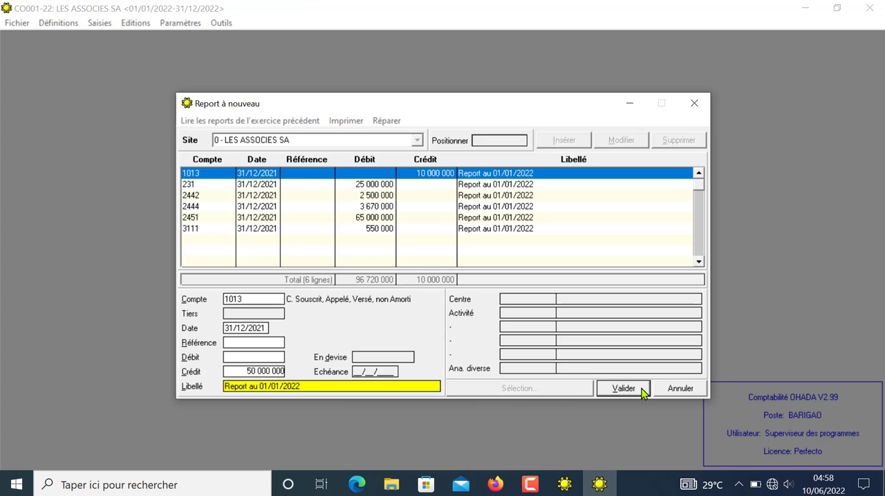
Step: Start a new carry-forward line with account 52 and open the general accounts list at that account
left_click(254, 240)
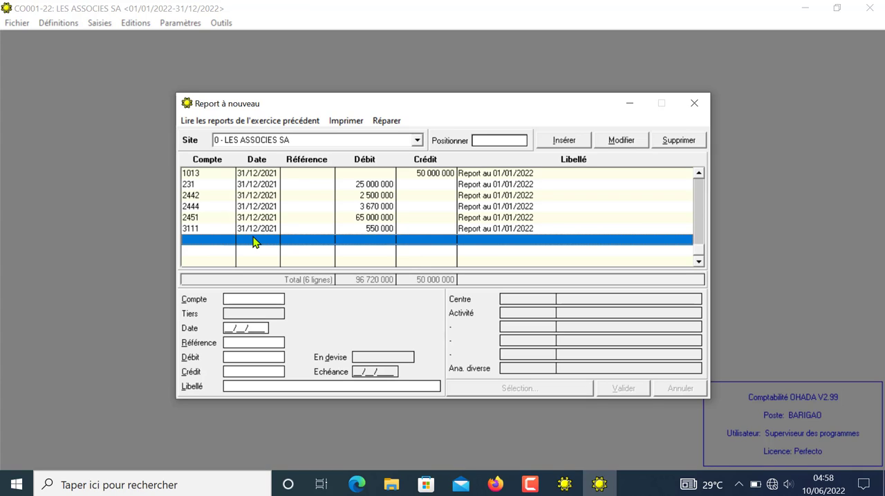
double_click(255, 239)
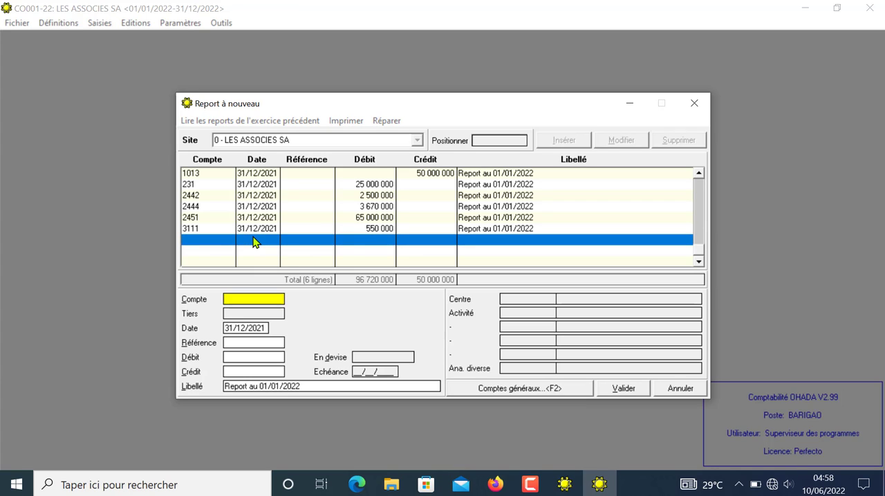
type("52")
left_click(494, 391)
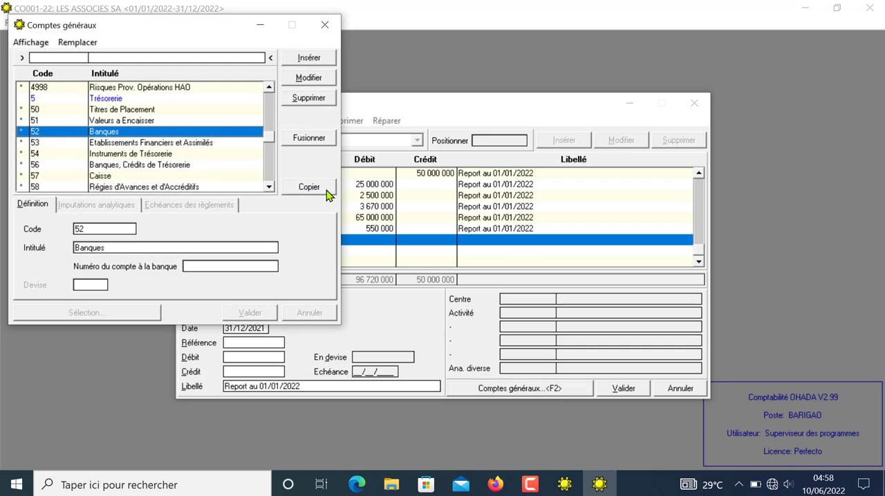
Step: Create general account 52101 titled BANQUE A and validate it
left_click(312, 59)
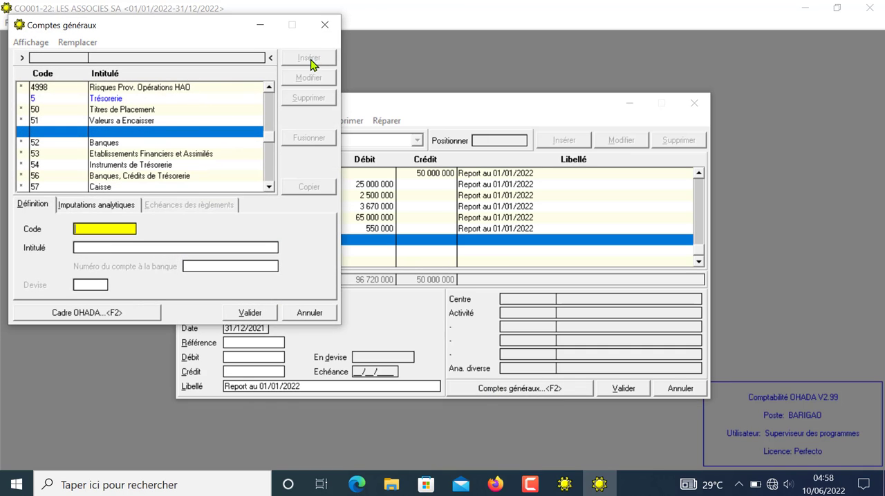
type("5")
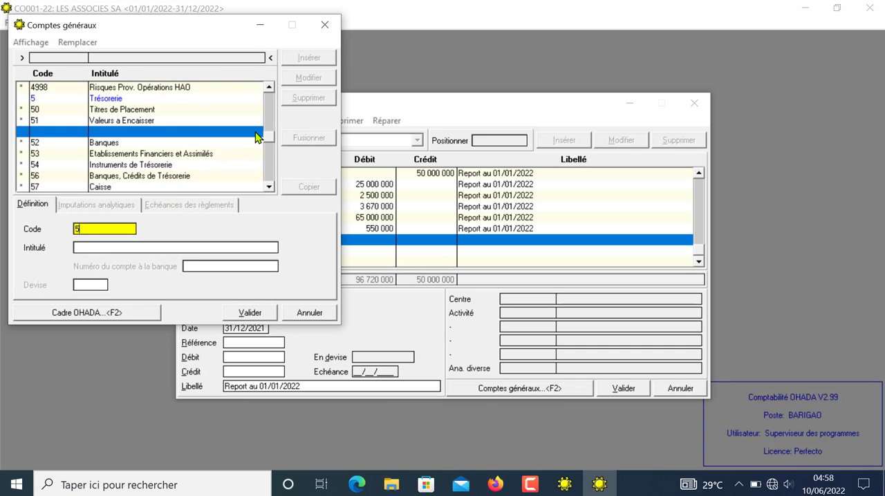
type("2101")
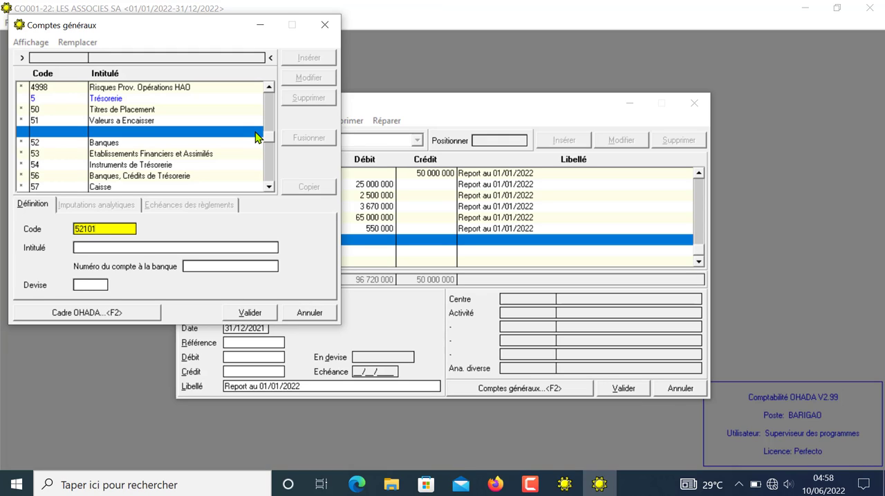
key("Return")
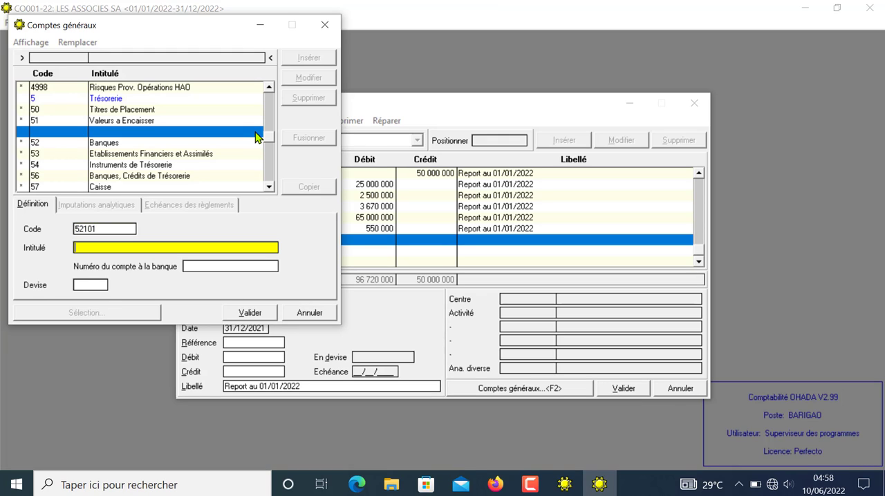
type("BANQUE A")
left_click(253, 315)
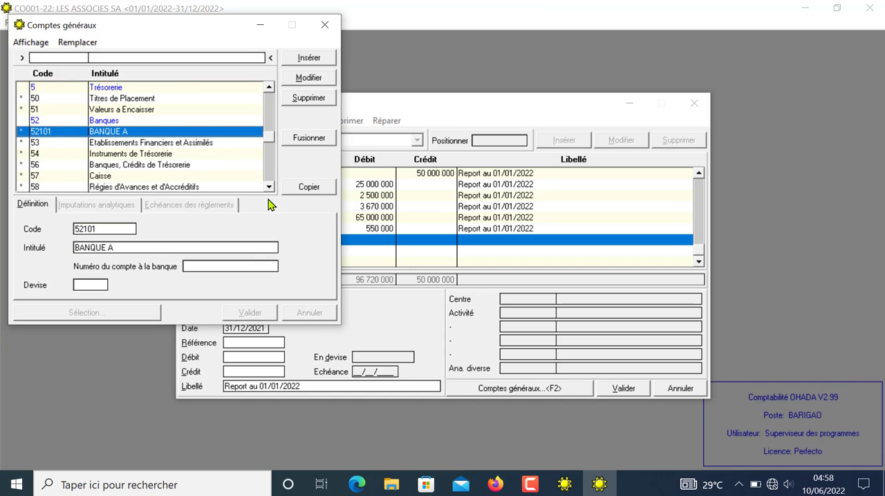
Step: Create general account 52102 titled BANQUE B and validate it
left_click(313, 60)
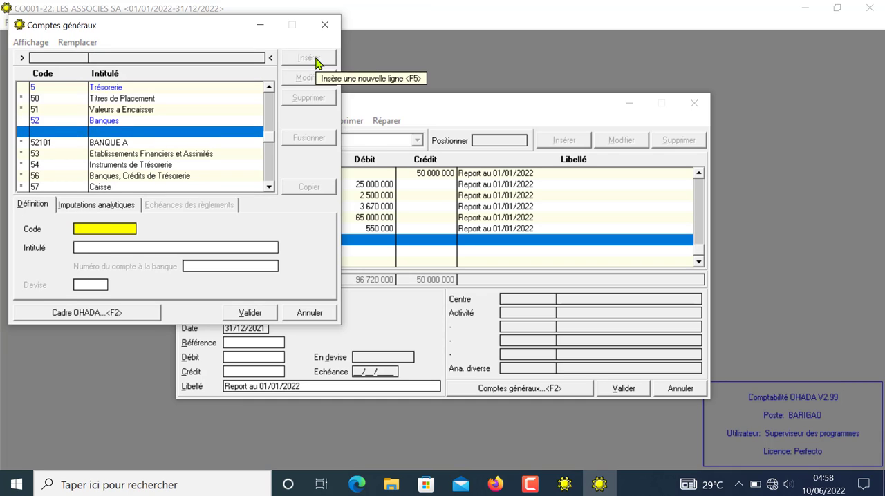
type("52102")
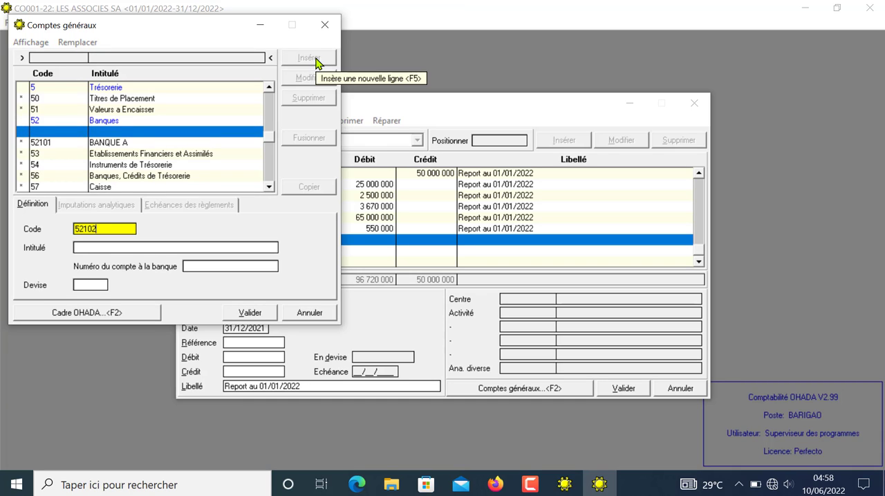
key("Tab")
type("B")
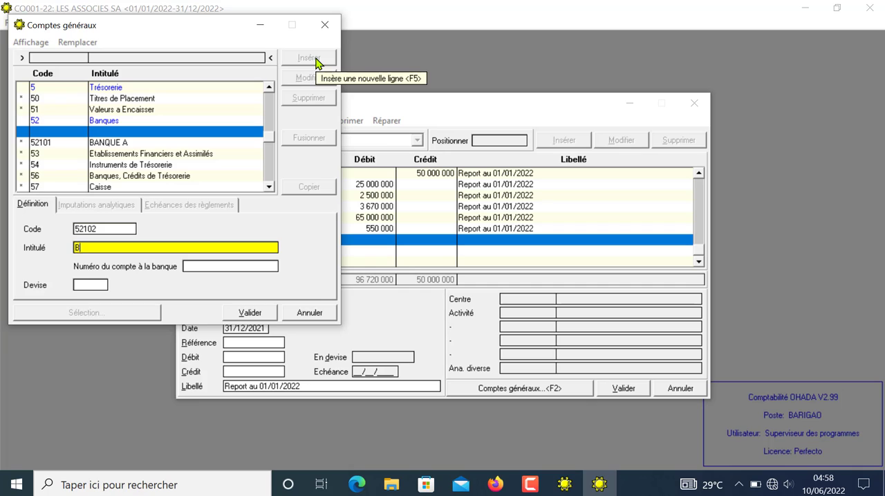
type("ANQU")
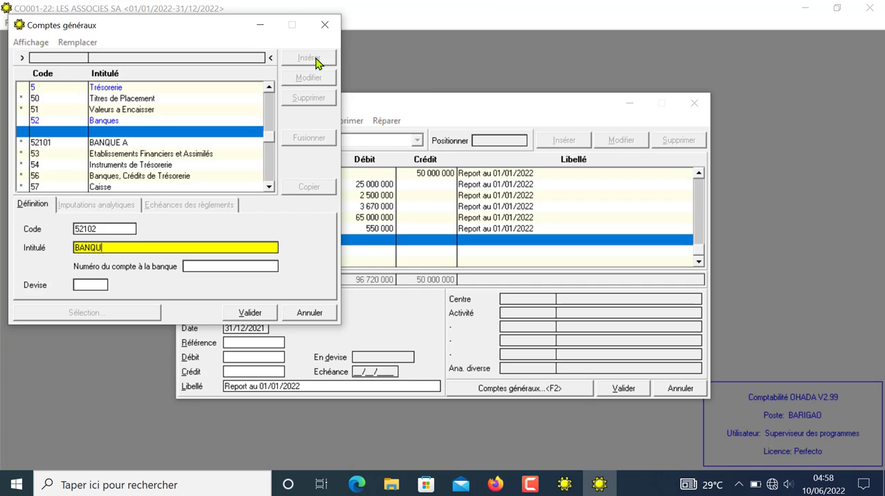
type("E B")
left_click(249, 313)
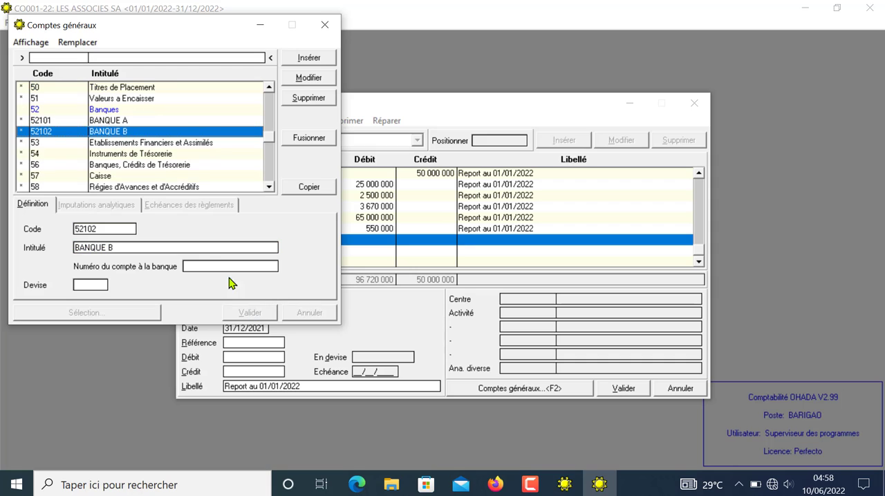
Step: Copy account 52101 into the open carry-forward line, enter a debit of 1 000 000 and validate it
left_click(120, 121)
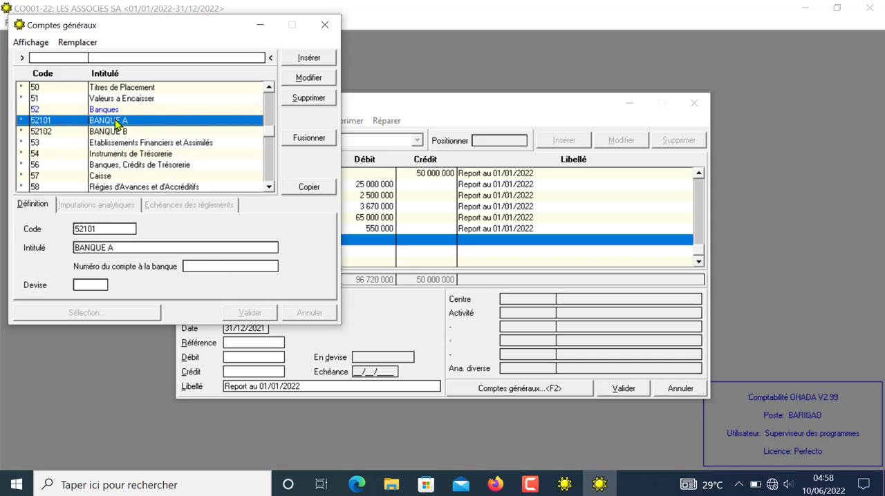
left_click(307, 188)
key("Return")
key("Return")
key("Return")
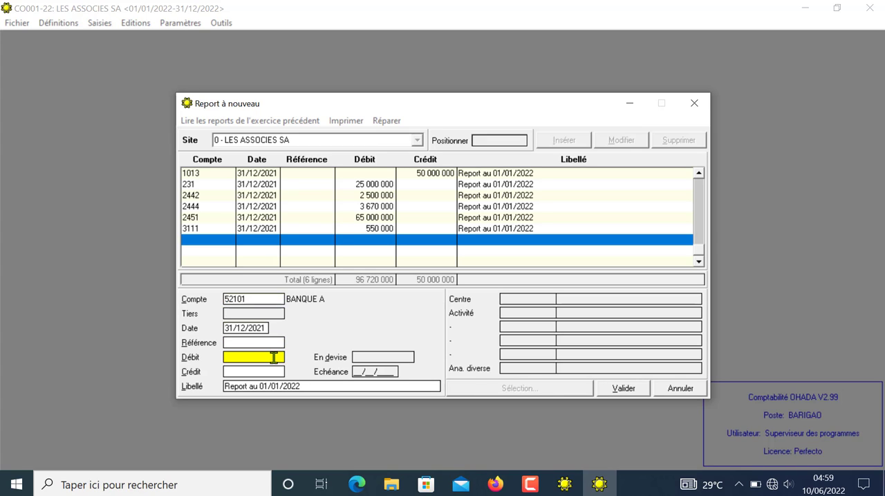
type("1 000 000")
key("Return")
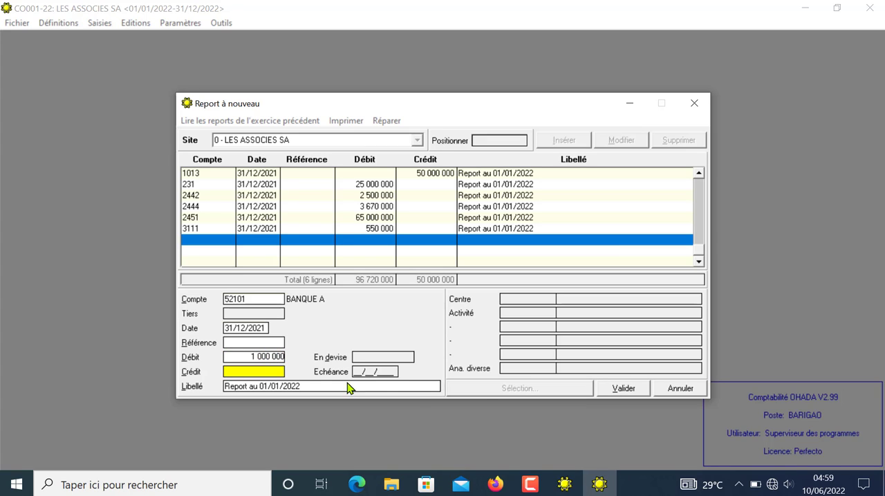
left_click(621, 388)
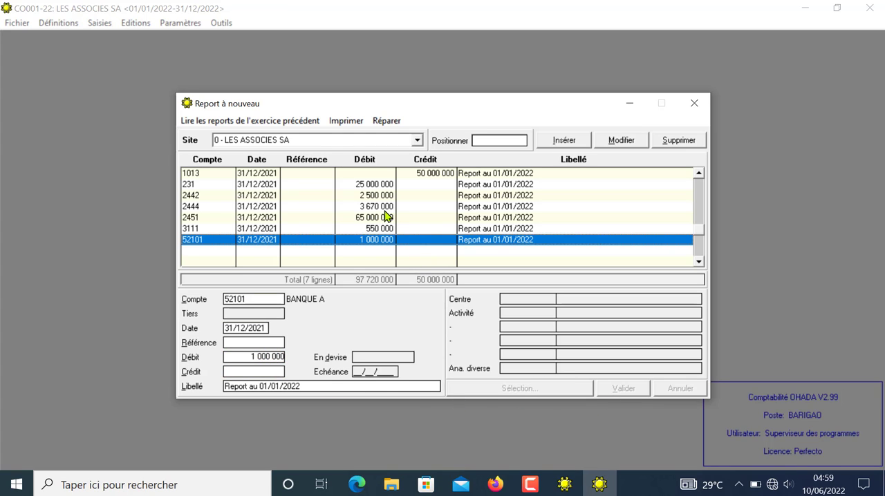
Step: Add a carry-forward line for account 52102 with a debit of 500 000 and validate it
left_click(262, 252)
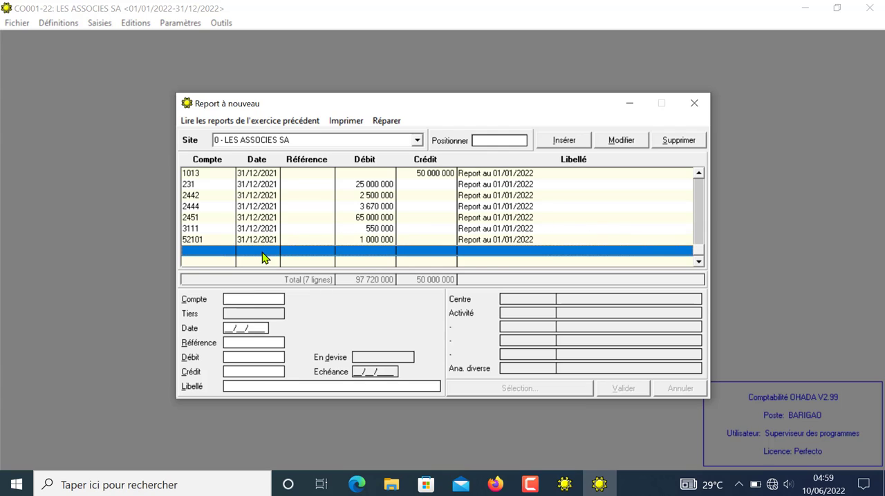
double_click(263, 253)
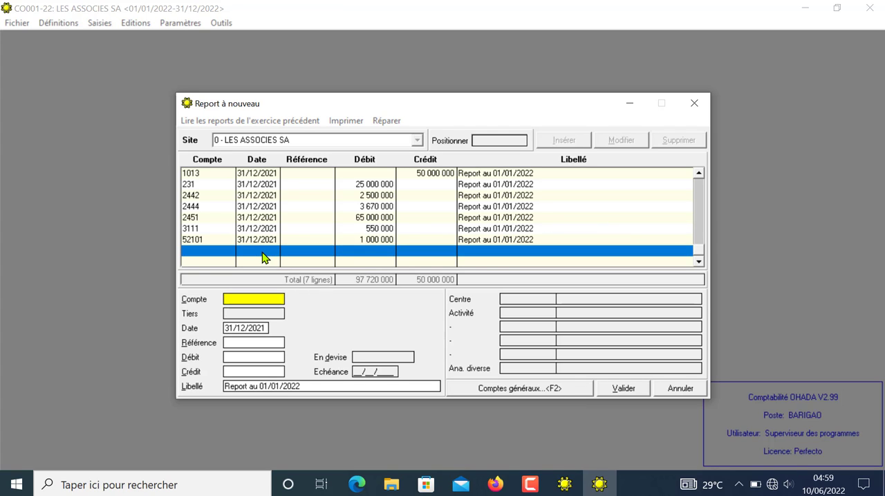
type("52102")
key("Return")
key("Return")
key("Return")
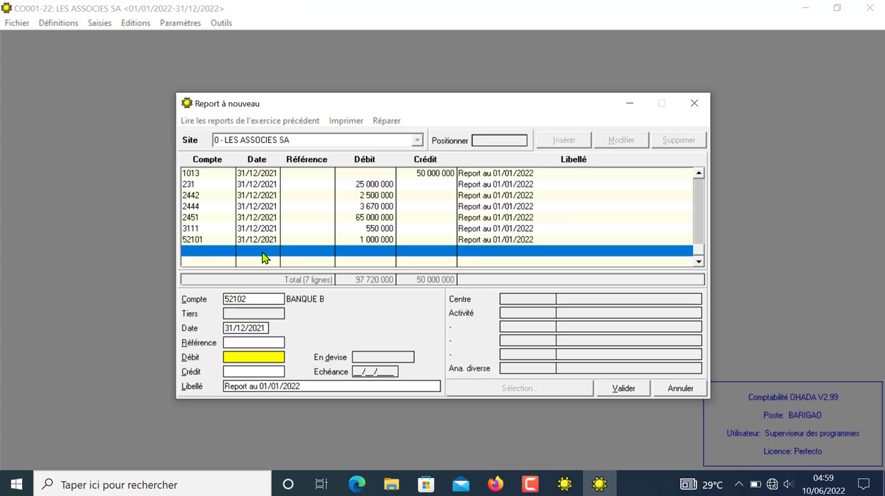
type("500000")
left_click(637, 396)
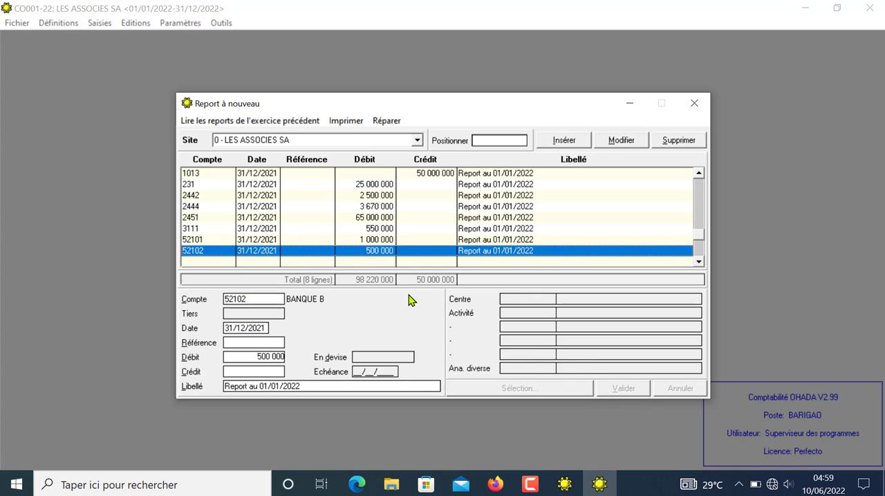
Step: Start a new carry-forward line with account 4011 and open the suppliers list for its third party
left_click(339, 262)
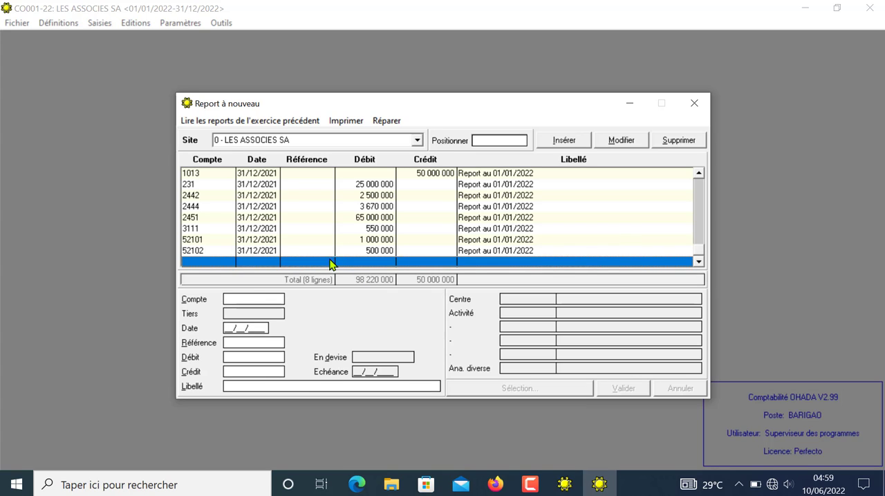
left_click(237, 299)
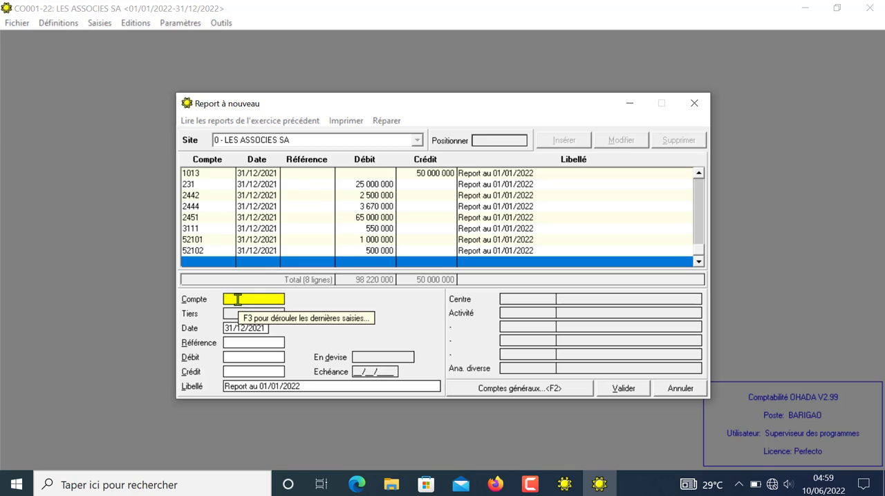
type("4011")
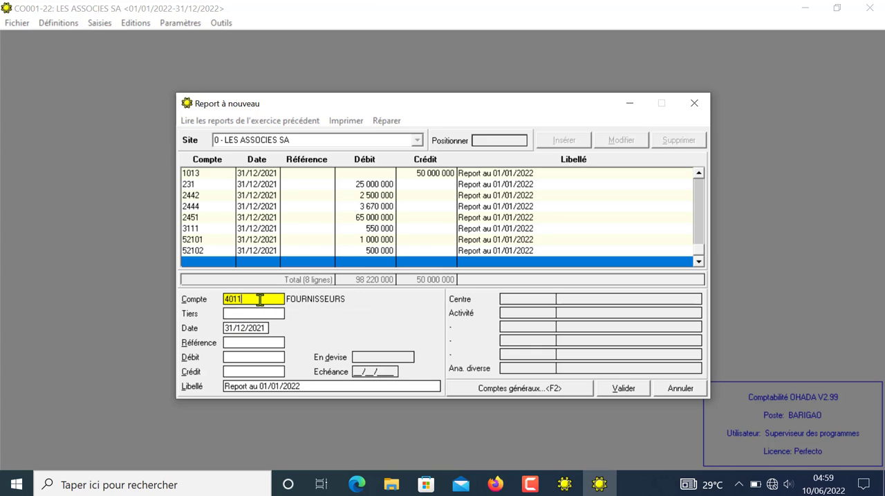
key("BackSpace")
key("BackSpace")
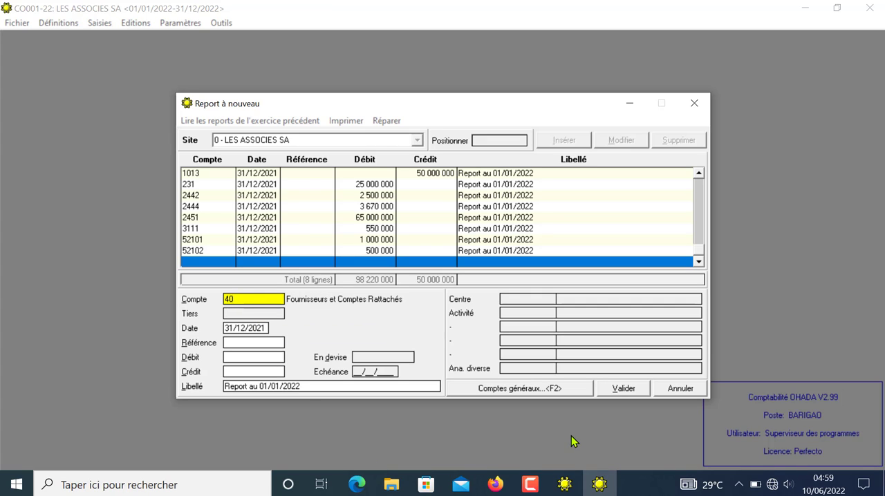
type("11")
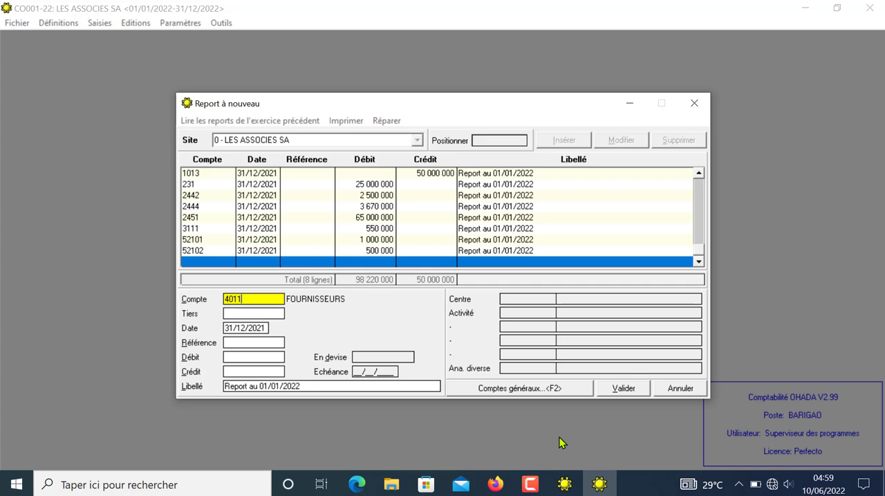
left_click(234, 314)
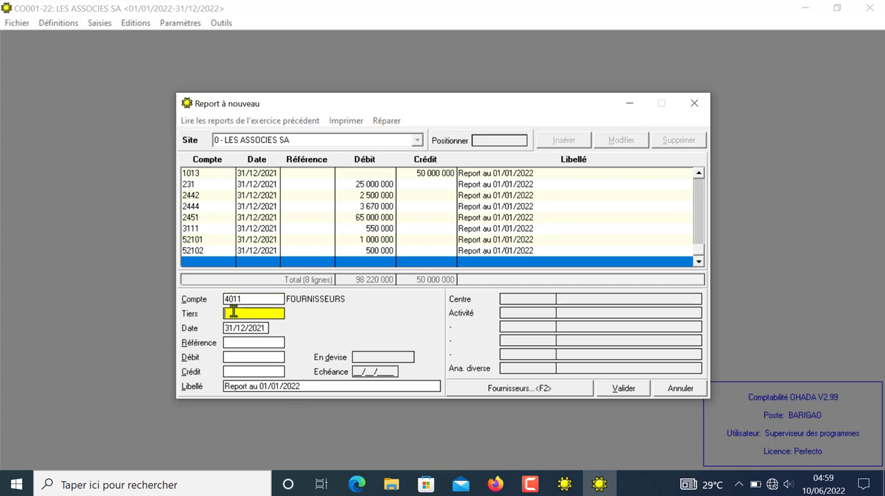
left_click(493, 391)
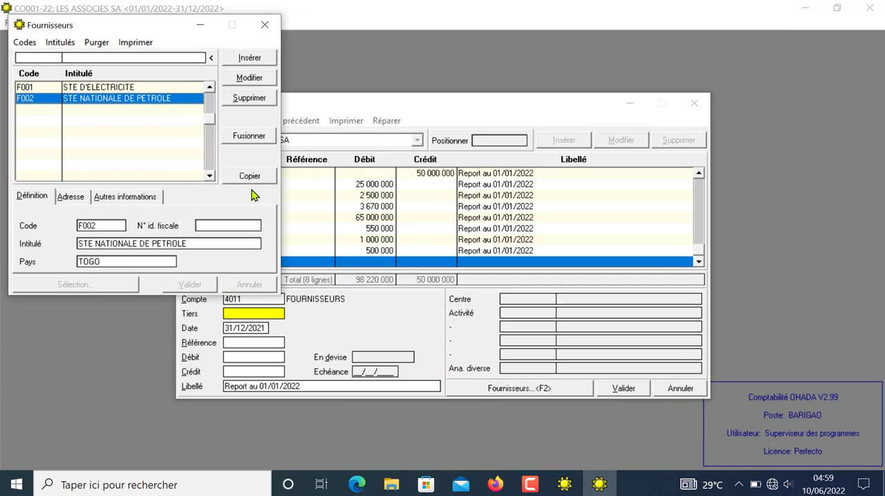
Step: Create supplier F00D titled FOURNISSEURS DIVERS and validate it
left_click(133, 123)
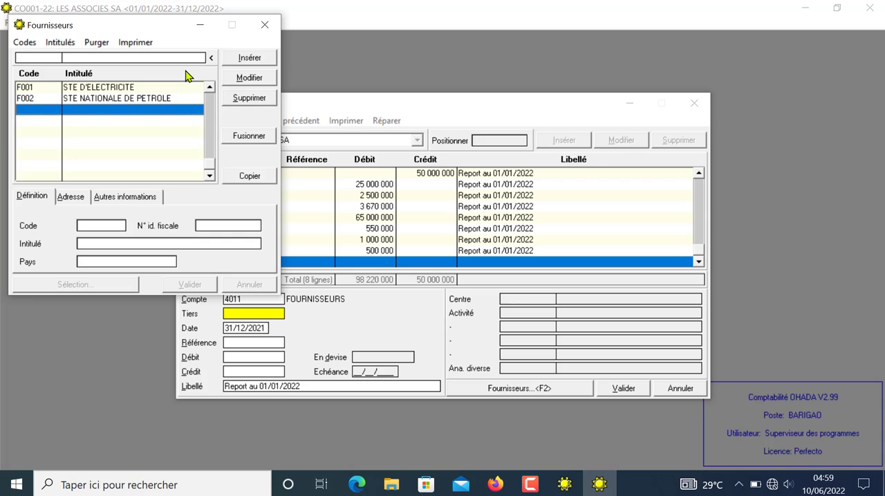
left_click(248, 61)
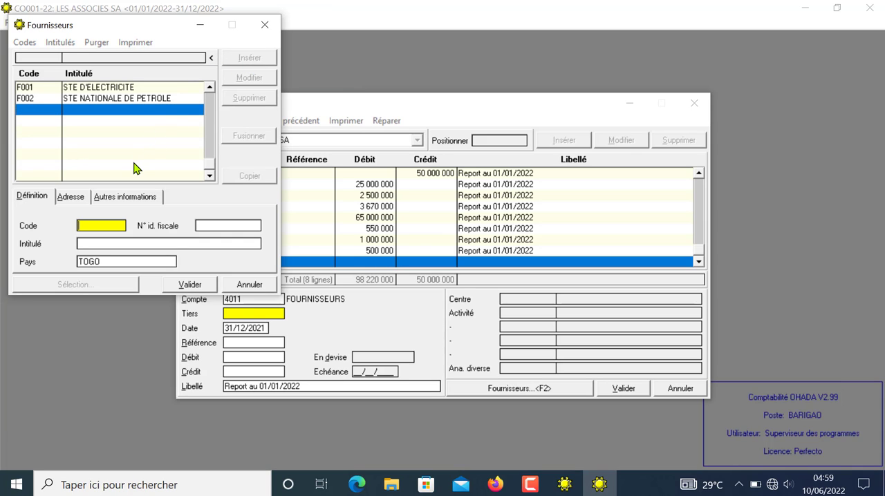
type("F003")
key("Tab")
key("Tab")
type("FO")
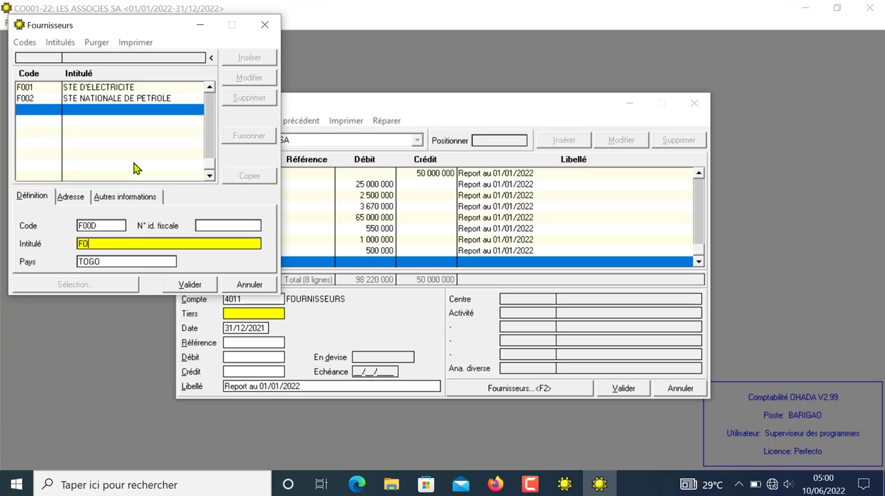
type("URNISSEURS DIVERS")
left_click(188, 286)
Step: Copy supplier F00D into the 4011 line, enter a credit of 40 000 000, and validate it with automatic creation of the auxiliary account
left_click(249, 177)
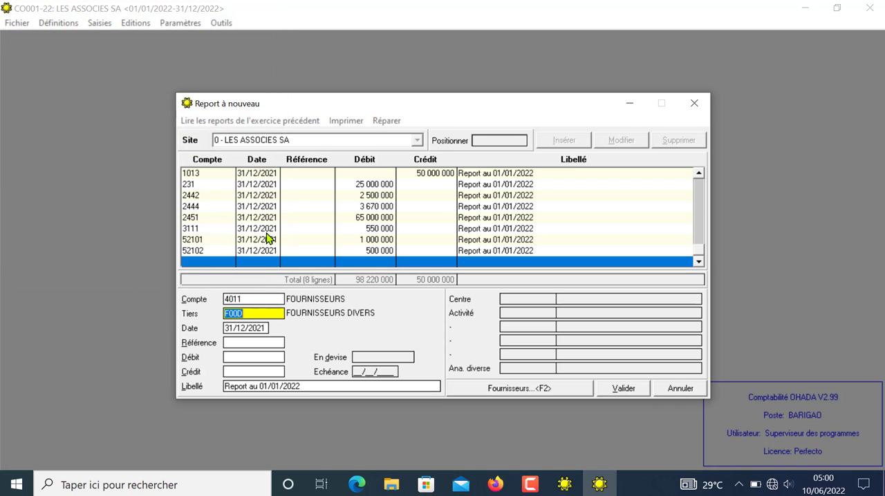
key("Return")
key("Return")
key("Return")
left_click(277, 371)
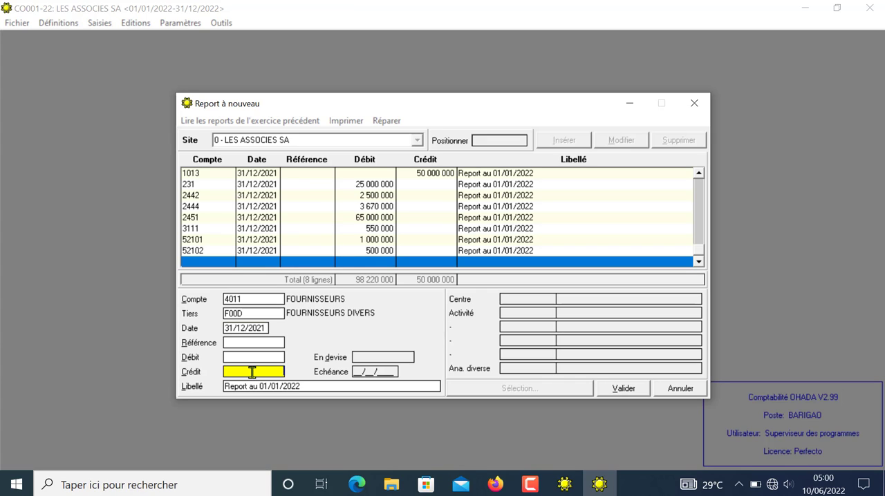
type("400000000")
left_click(613, 391)
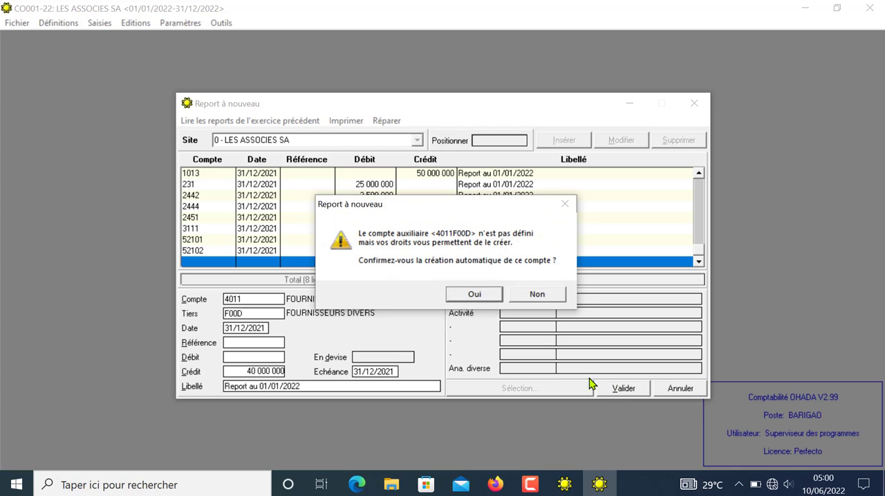
left_click(475, 296)
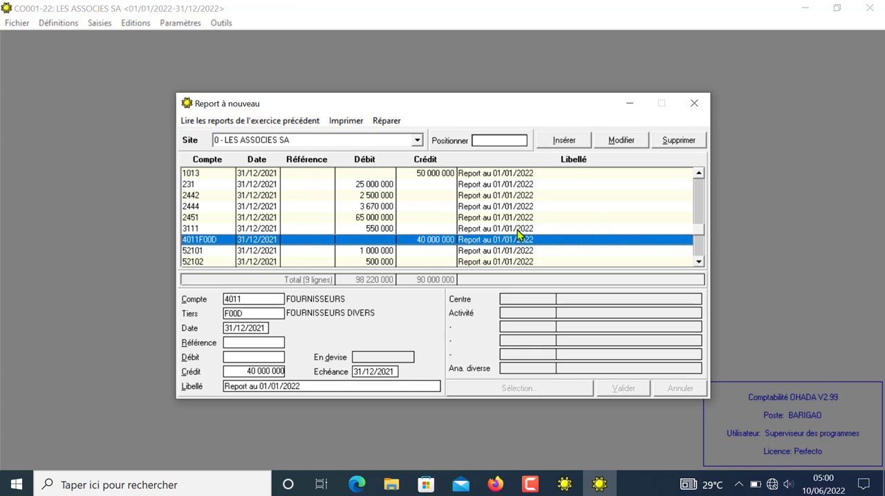
Step: Start a new carry-forward line with account 16 and open the general accounts list at that account
left_click(700, 242)
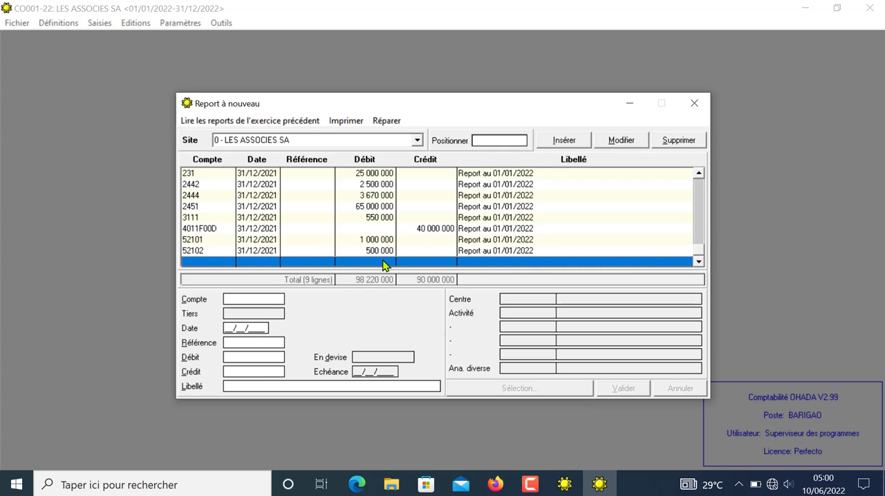
left_click(248, 299)
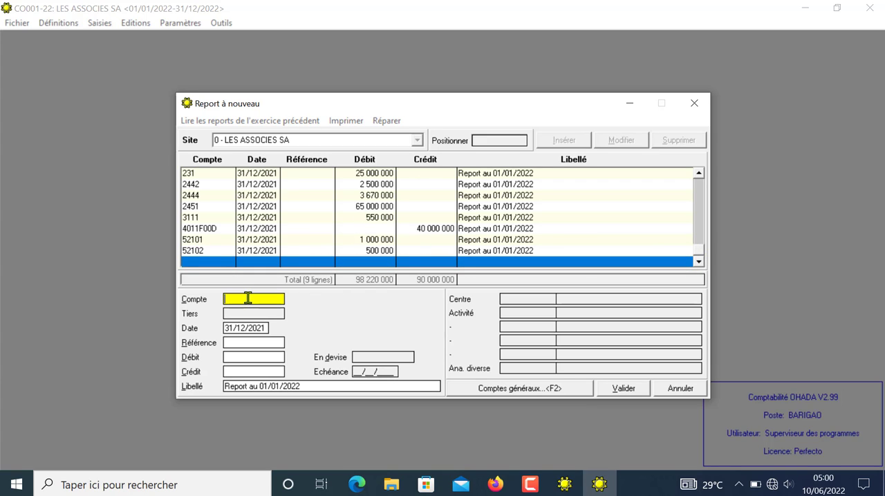
type("16")
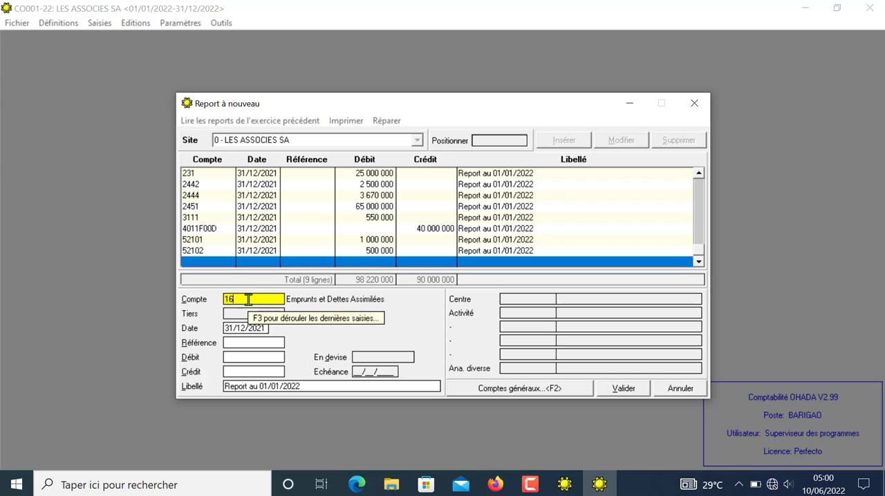
left_click(546, 393)
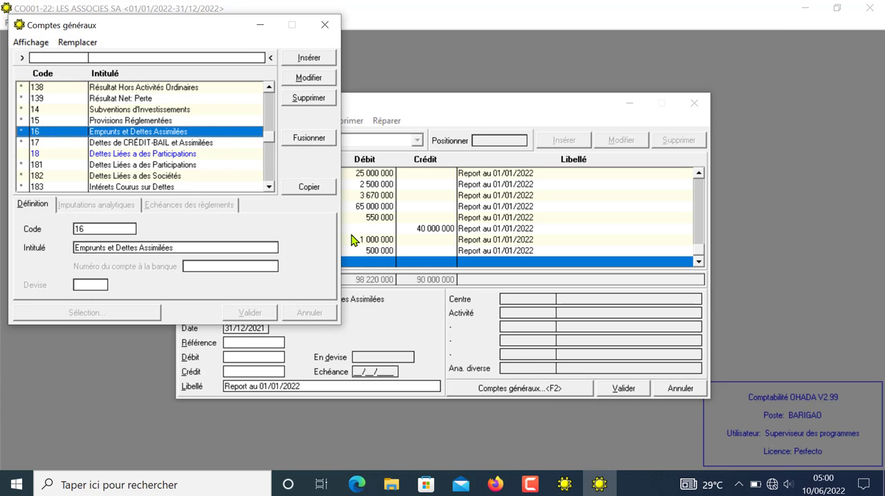
Step: Create general account 161 titled EMPRUNT BANCAIRE and validate it
left_click(310, 58)
type("1")
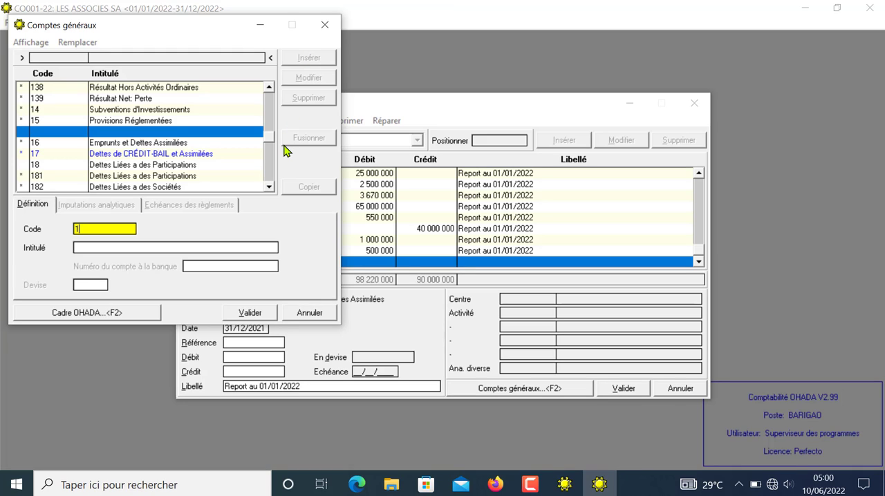
type("61000")
key("Return")
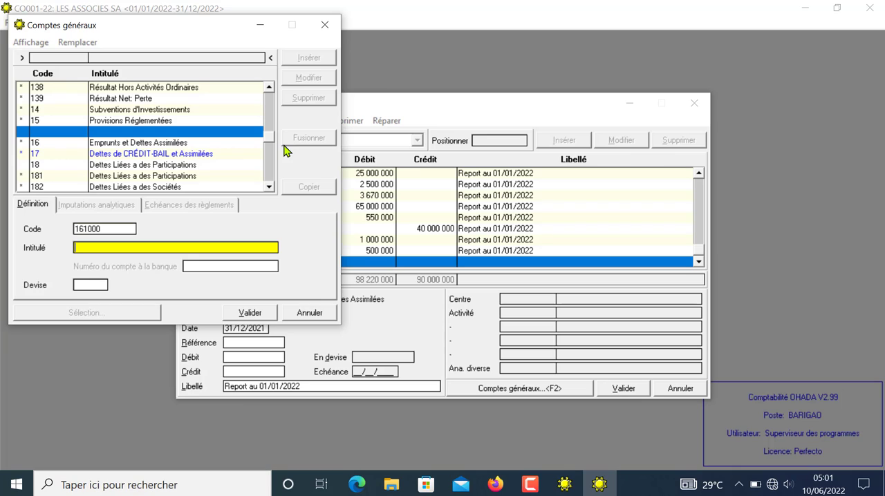
left_click(104, 230)
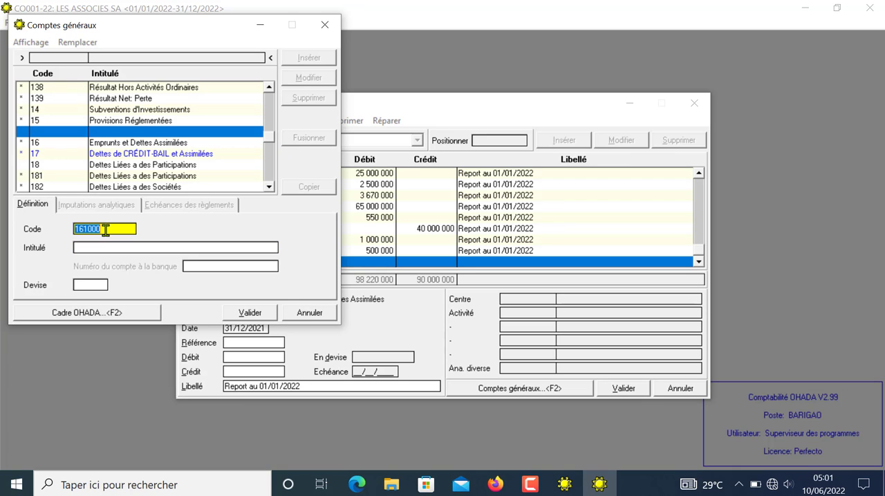
left_click(105, 230)
key("Return")
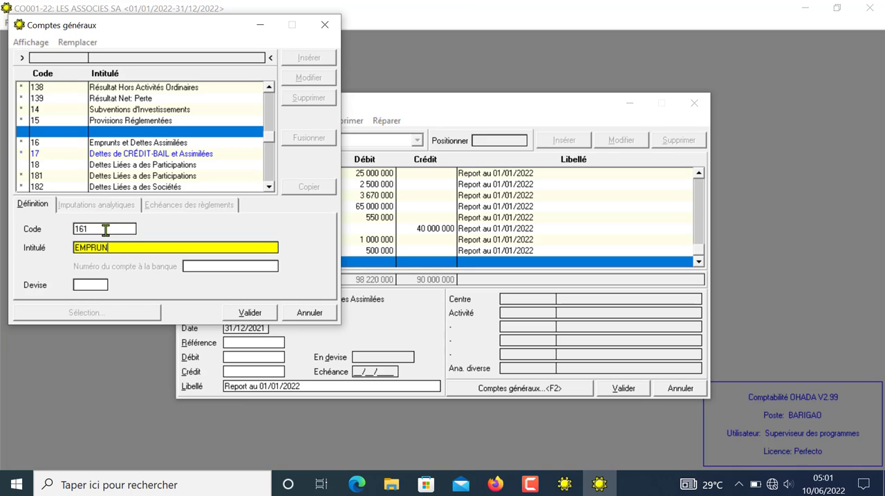
type("EMPRUNT BANCAIRE")
left_click(242, 311)
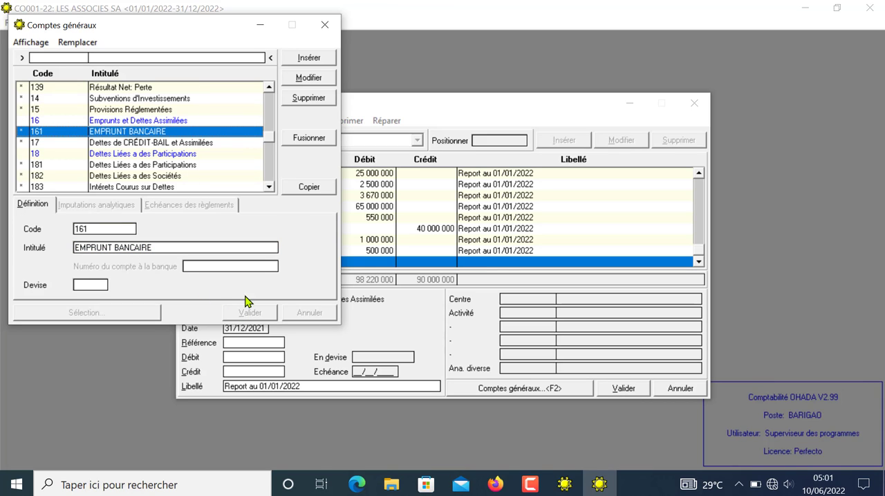
Step: Copy account 161 into the carry-forward line, validate it with a credit of 8 220 000, and close the carry-forward window
left_click(306, 188)
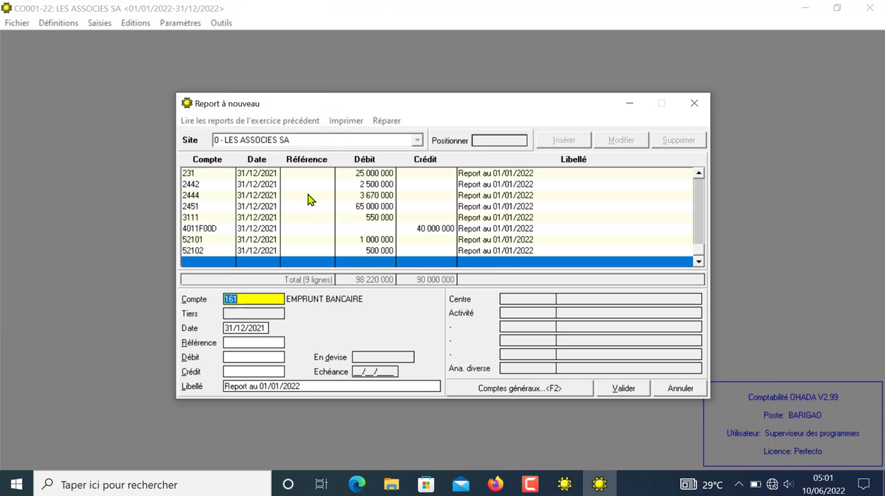
key("Return")
key("Return")
key("Return")
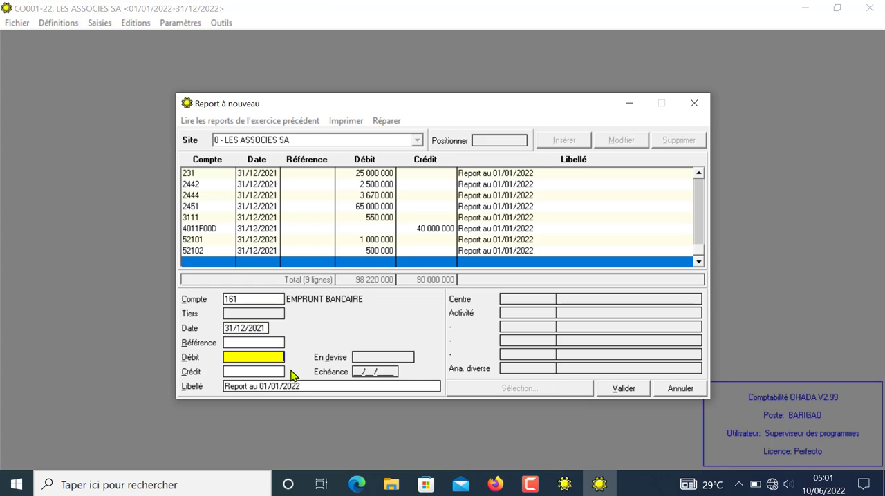
key("Return")
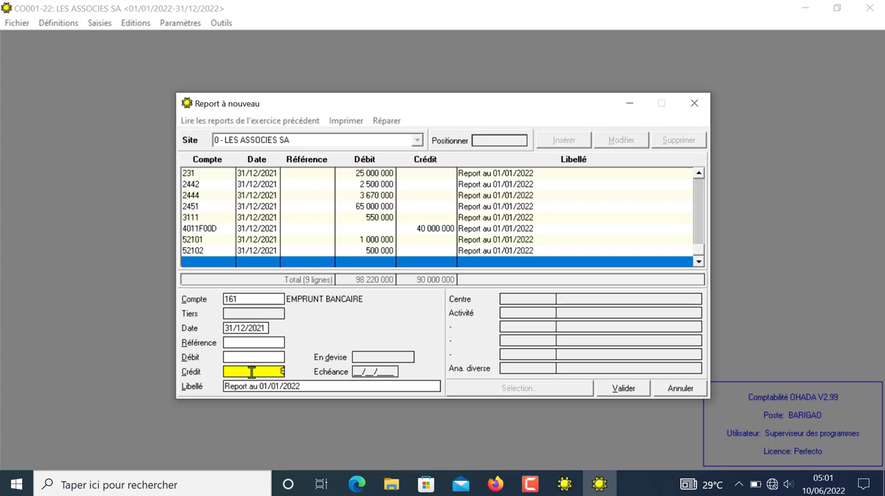
type("8220000")
left_click(620, 387)
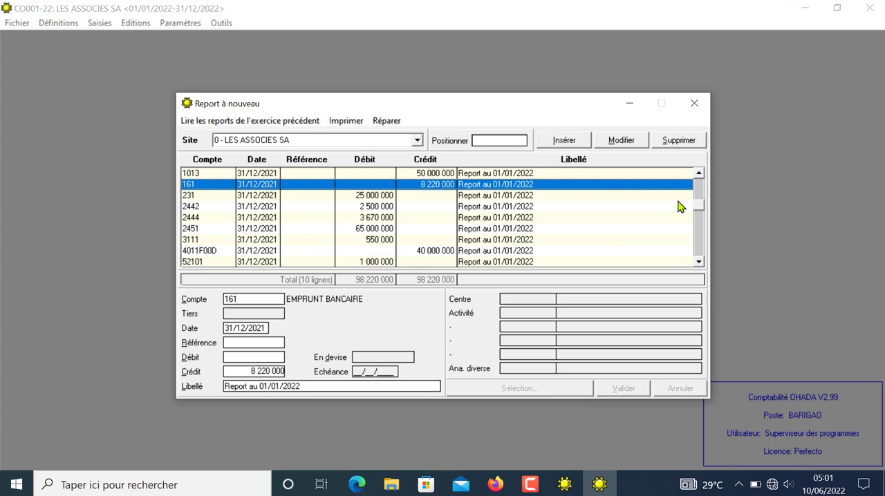
left_click(699, 174)
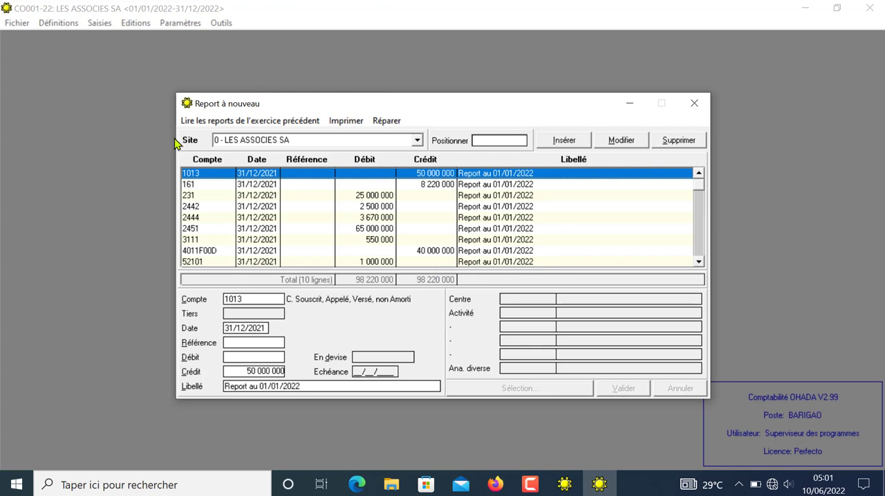
left_click(694, 105)
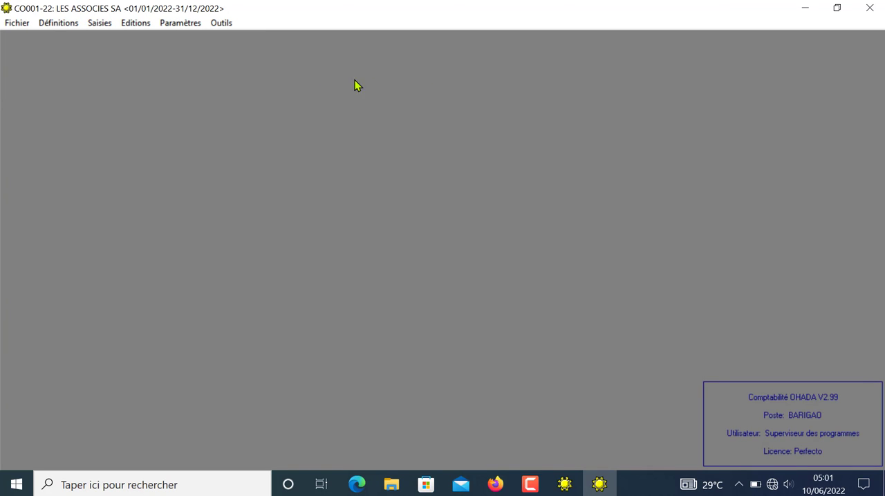
Step: Open the purchases journal ACH (Achats) for journal entry
left_click(100, 24)
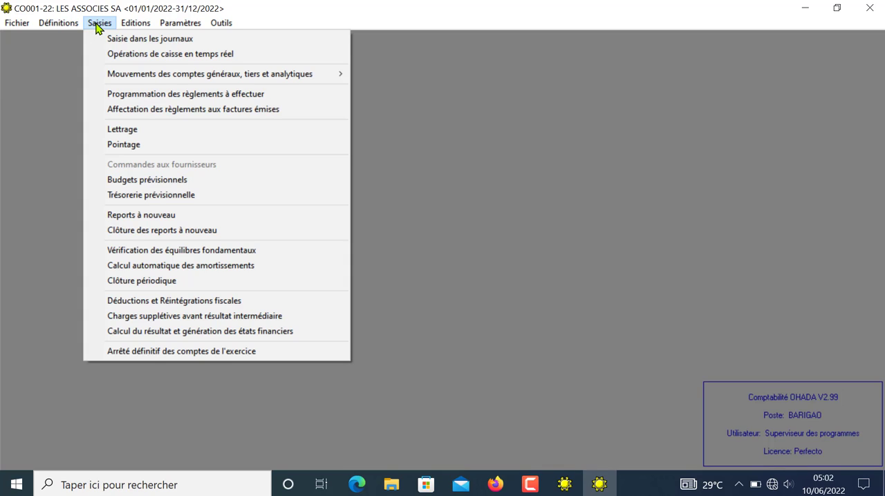
left_click(127, 41)
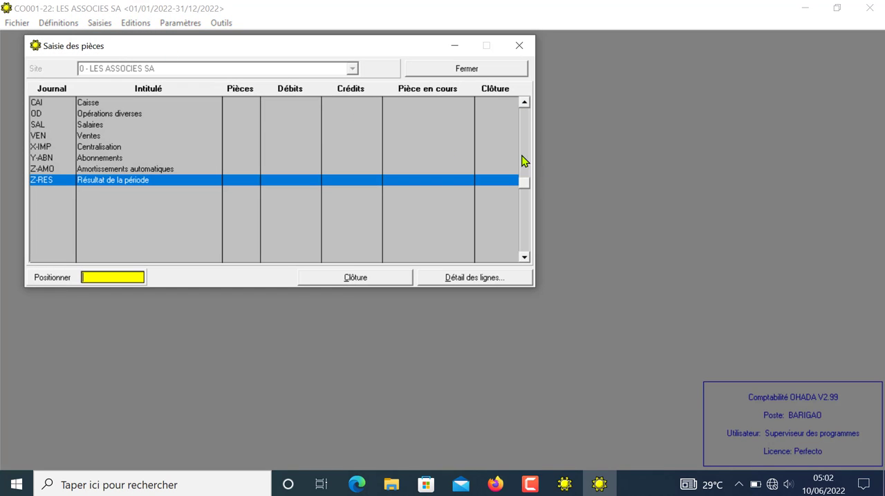
left_click(525, 103)
left_click(524, 103)
left_click(525, 103)
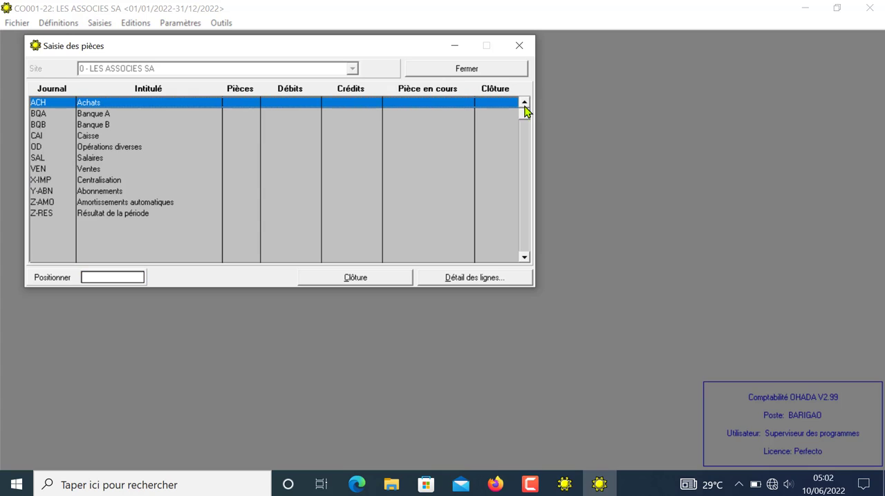
double_click(91, 108)
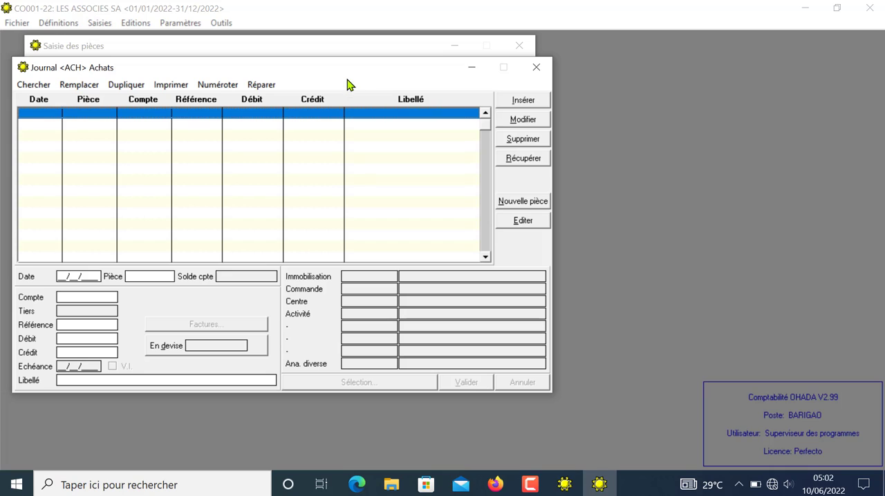
Step: Start a purchase line dated 01/01/2022 as piece 000001 with account 6052, and open the general accounts list
left_click(524, 102)
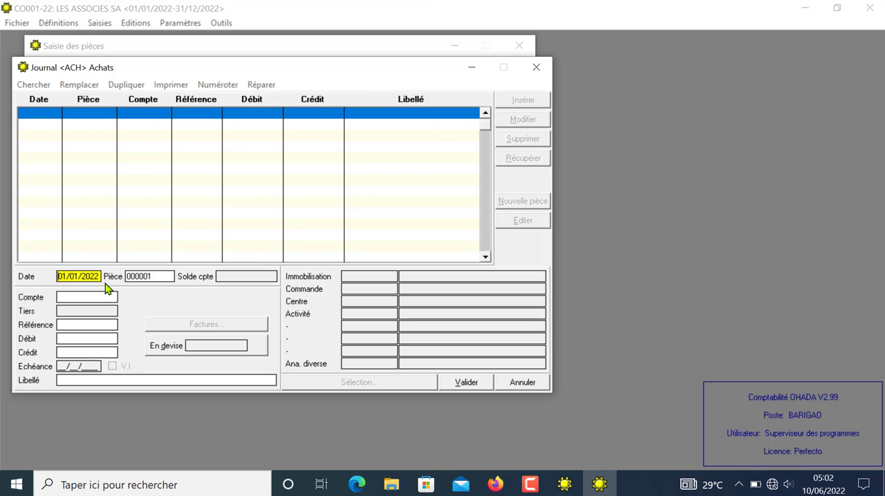
key("Tab")
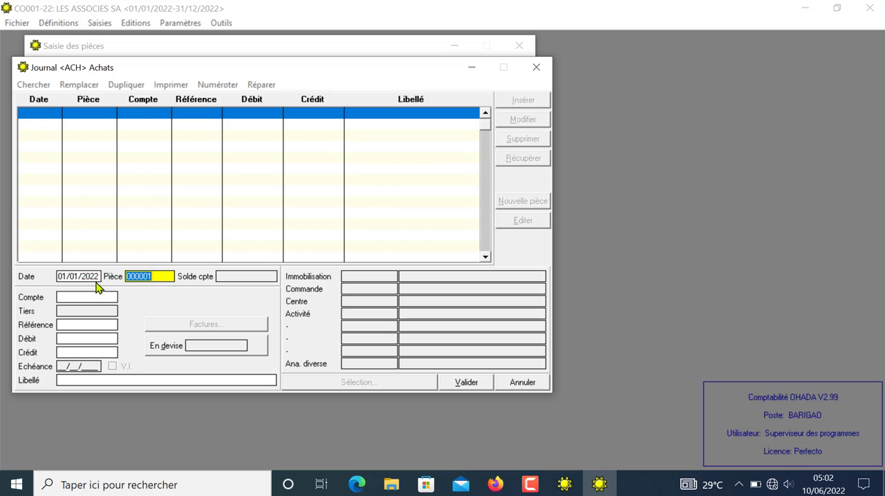
left_click(60, 276)
left_click_drag(62, 277, 130, 270)
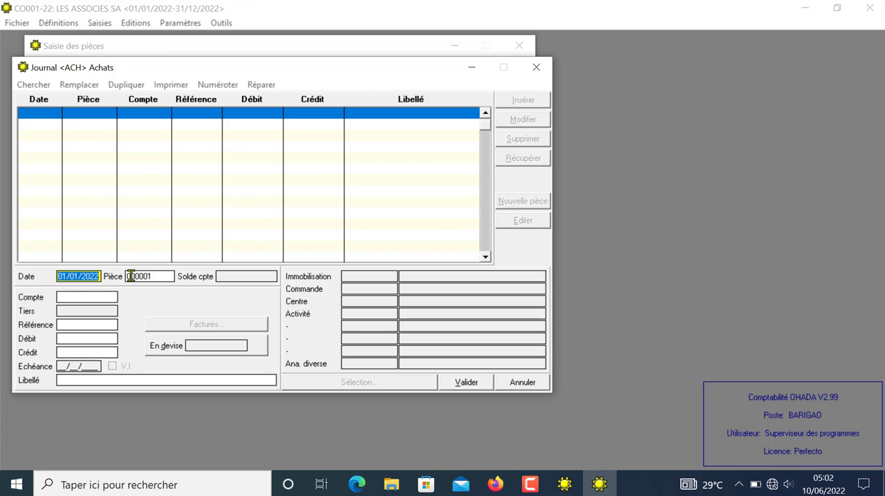
left_click(155, 278)
key("Tab")
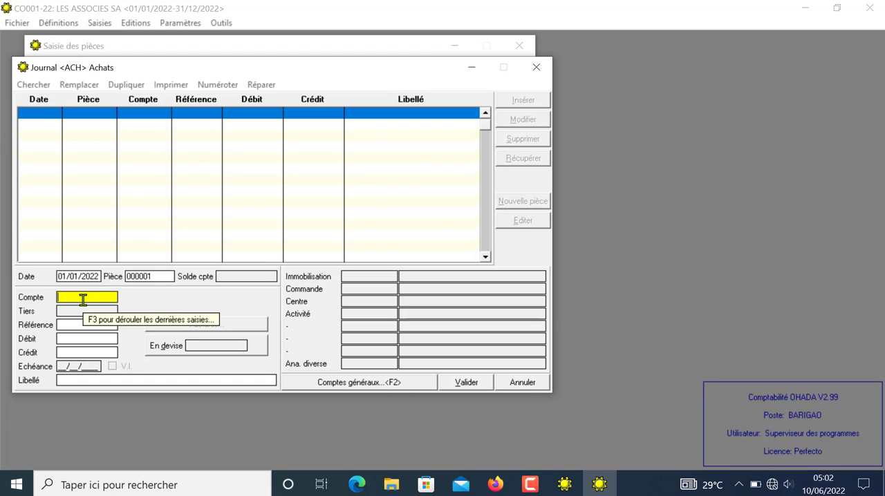
type("605")
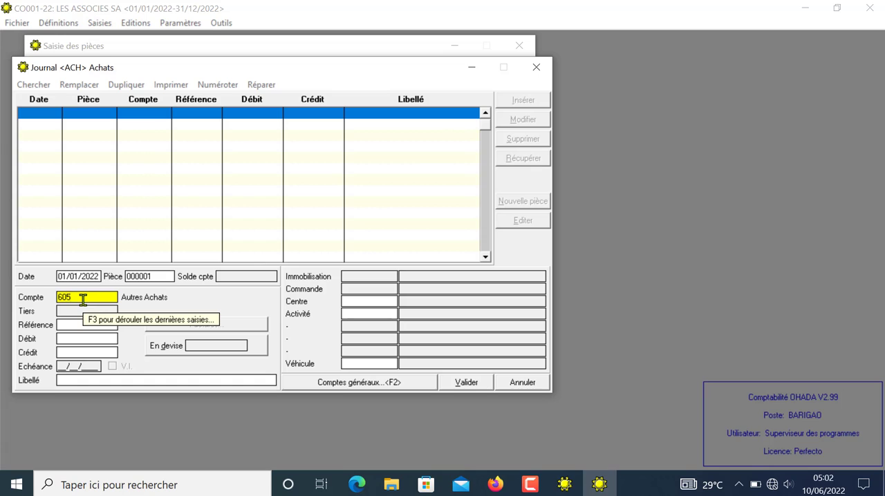
type("2")
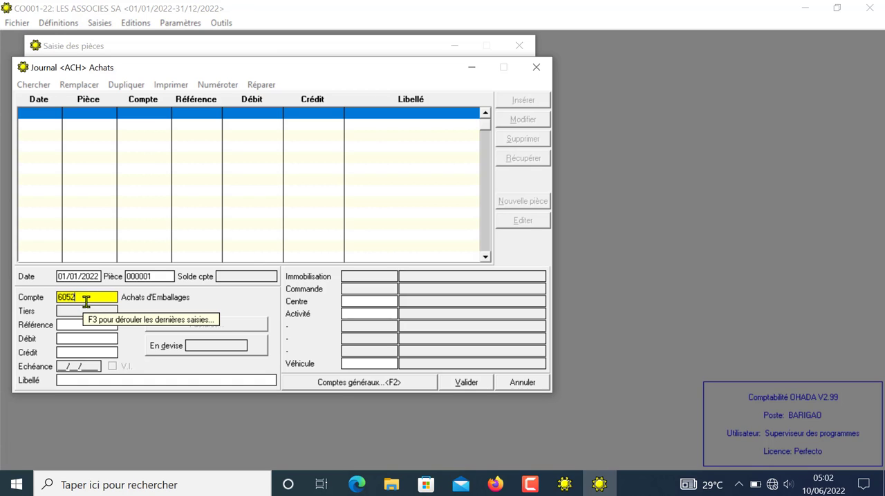
left_click(322, 383)
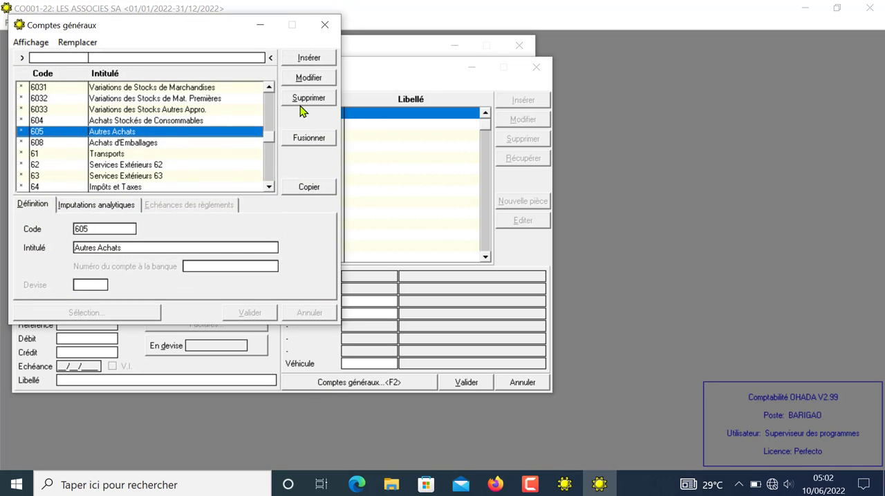
Step: Create general account 6052 titled ELECTRICITE and validate it
left_click(310, 58)
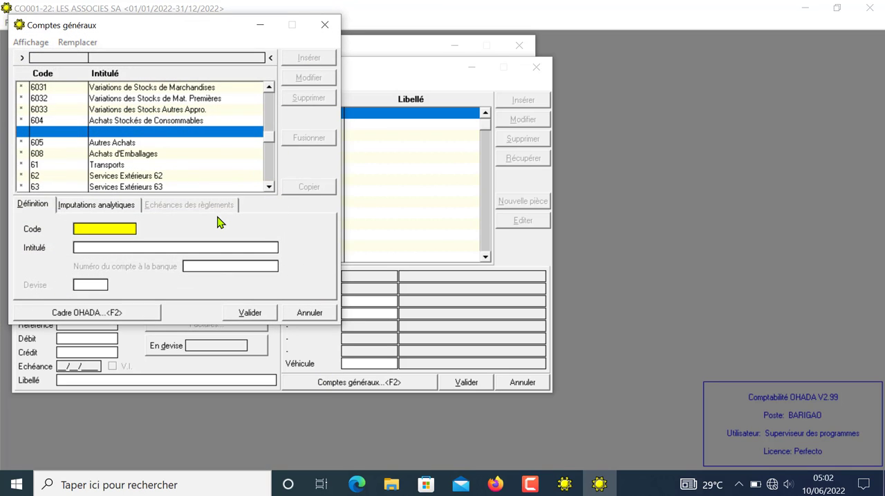
type("6052")
key("Tab")
type("ELECTR")
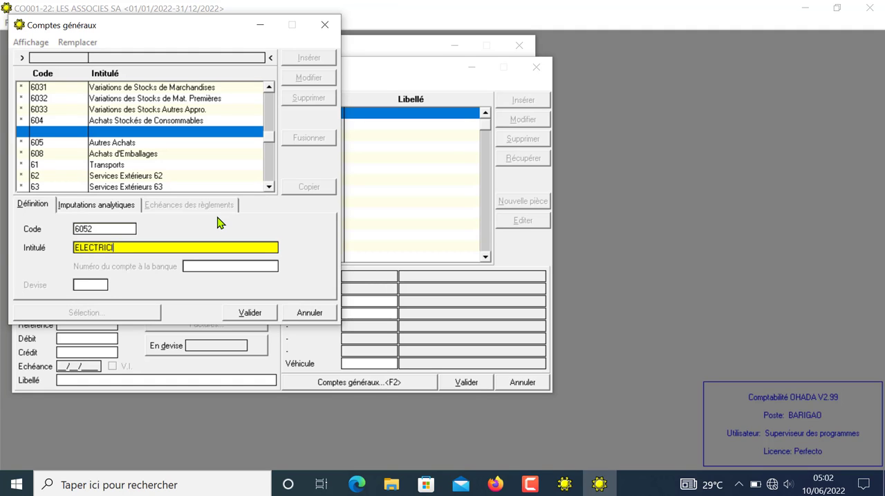
type("ICITE")
left_click(249, 313)
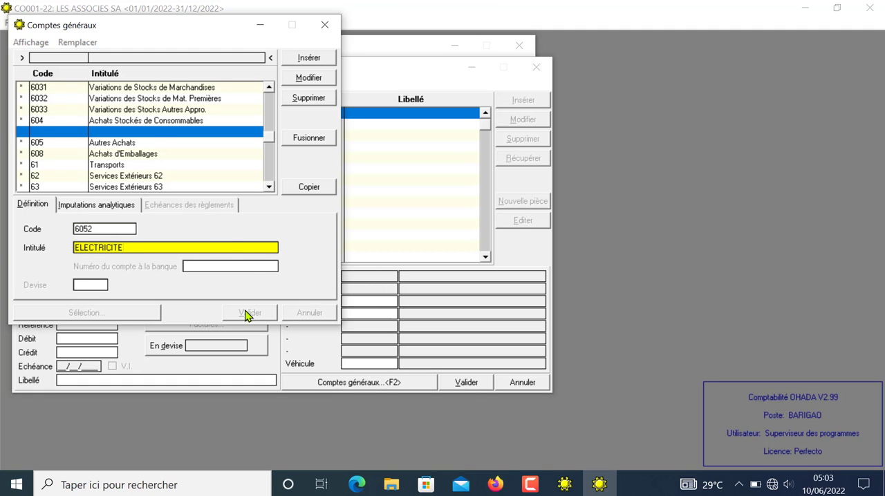
Step: Create general account 6055 titled FOURNITURES DE BUREAU and validate it
left_click(316, 60)
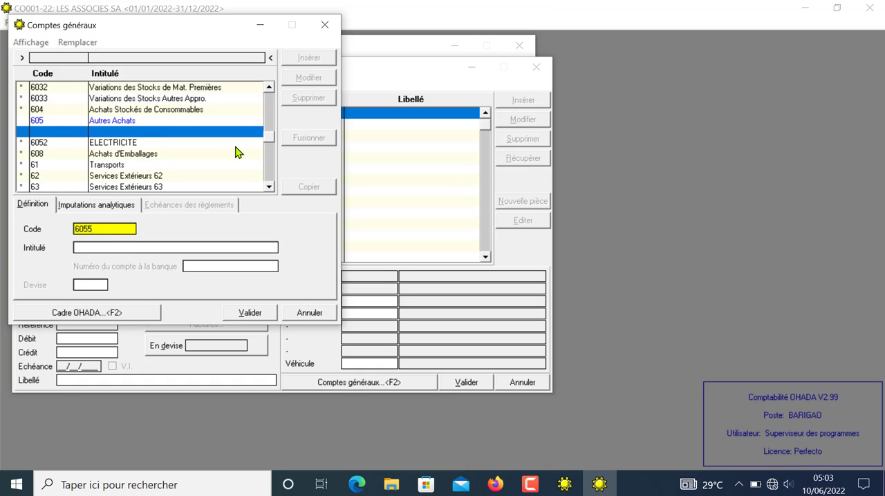
key("Tab")
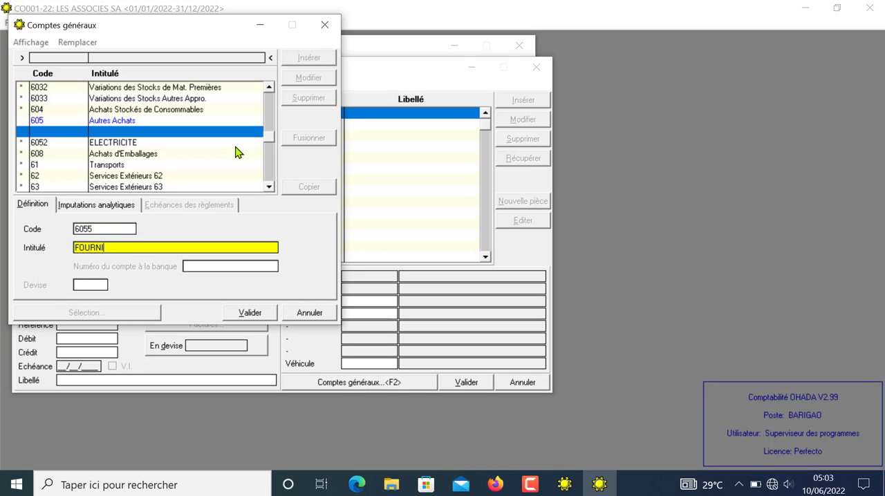
type("FOURNITURES DE BUREAU")
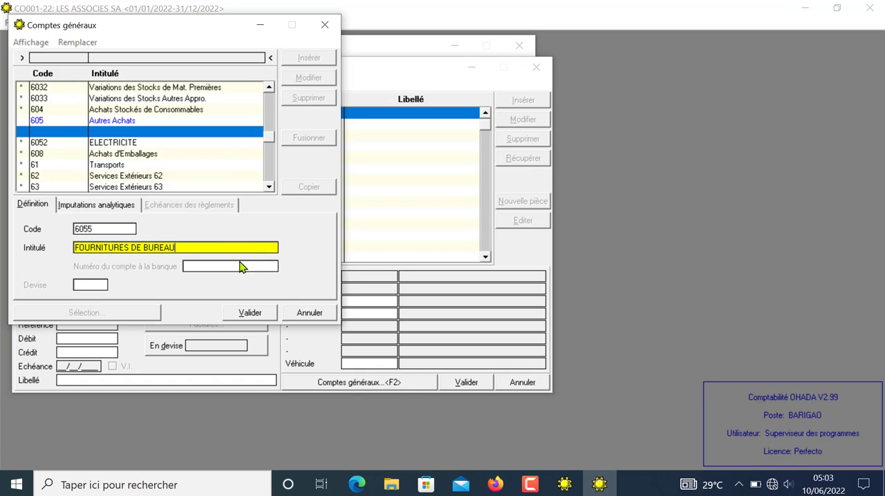
left_click(243, 315)
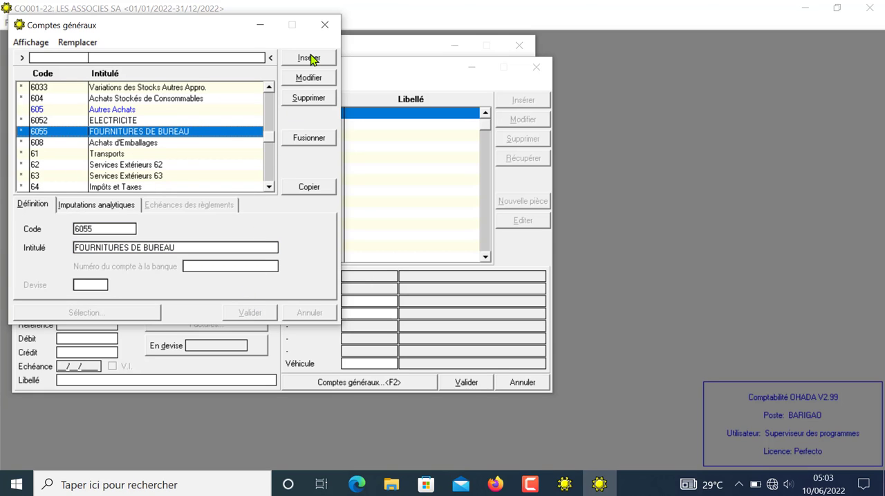
Step: Create general account 6053 titled AUTRES ENERGIE (CARBURANT) and validate it
left_click(309, 58)
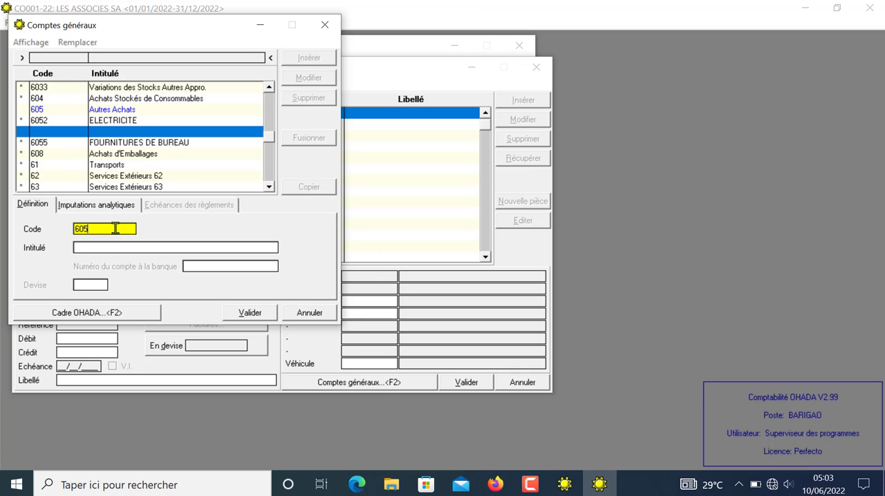
key("Return")
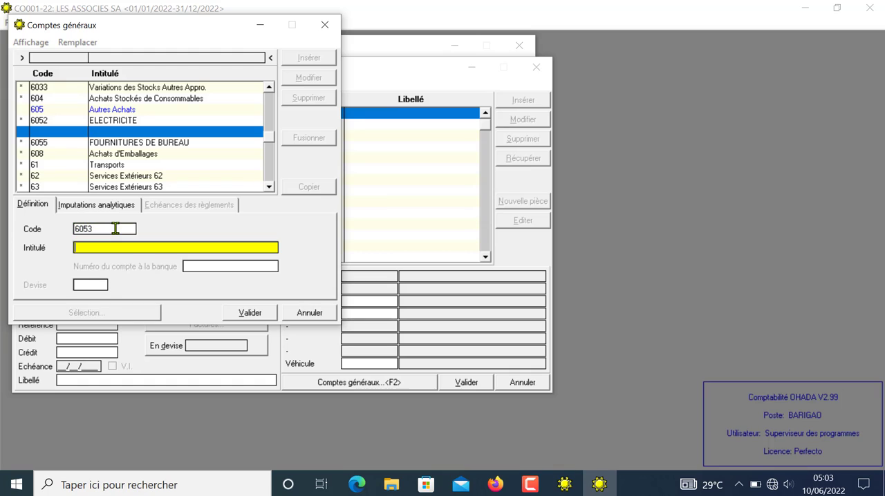
type("AUTRES ENERGIE (CAR")
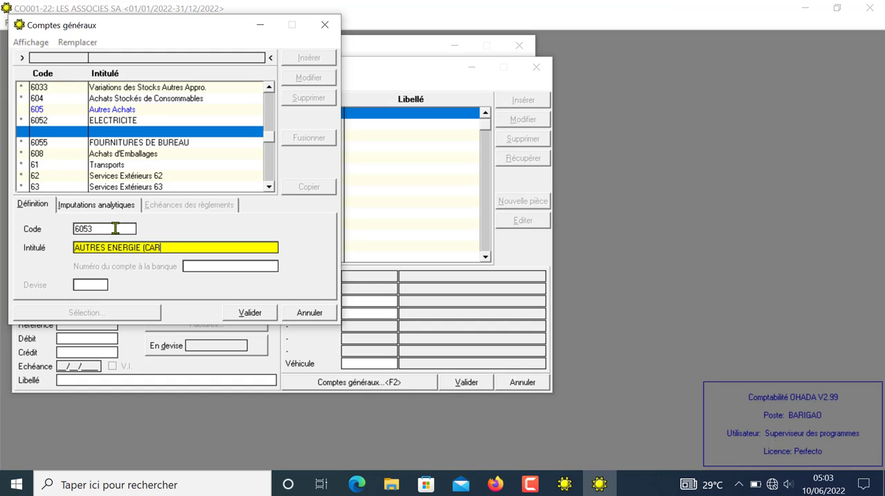
type("BURANT")
left_click(243, 315)
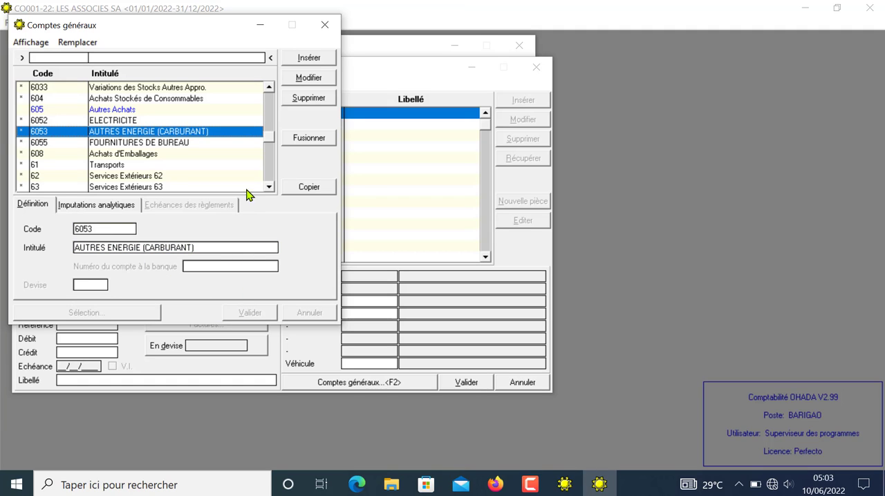
Step: Assign account 6052 ELECTRICITE to the purchase line and enter a debit of 250 000
double_click(116, 120)
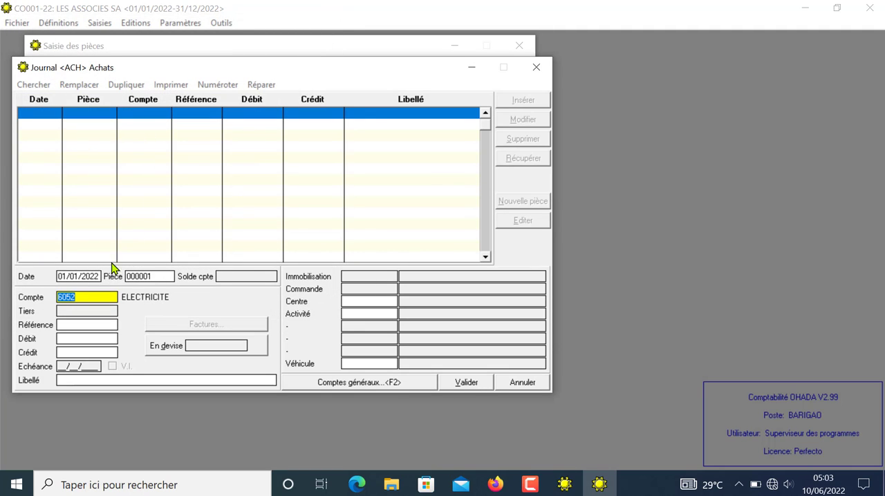
left_click(104, 326)
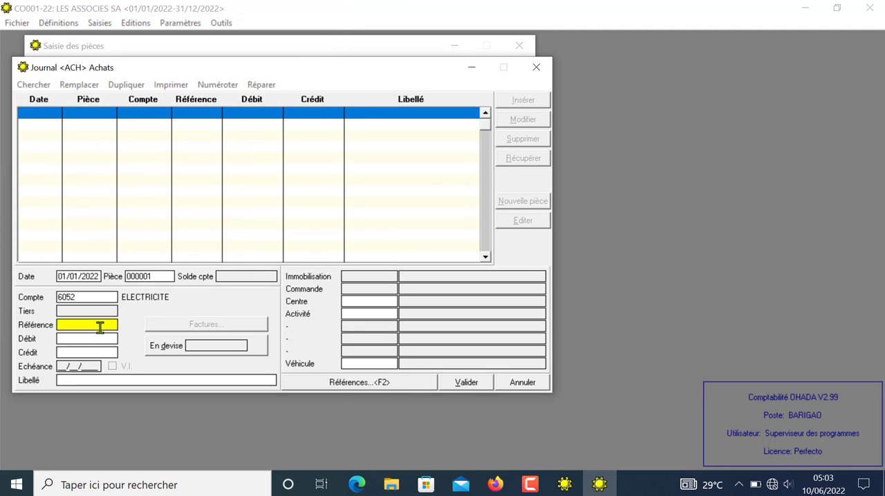
left_click(80, 337)
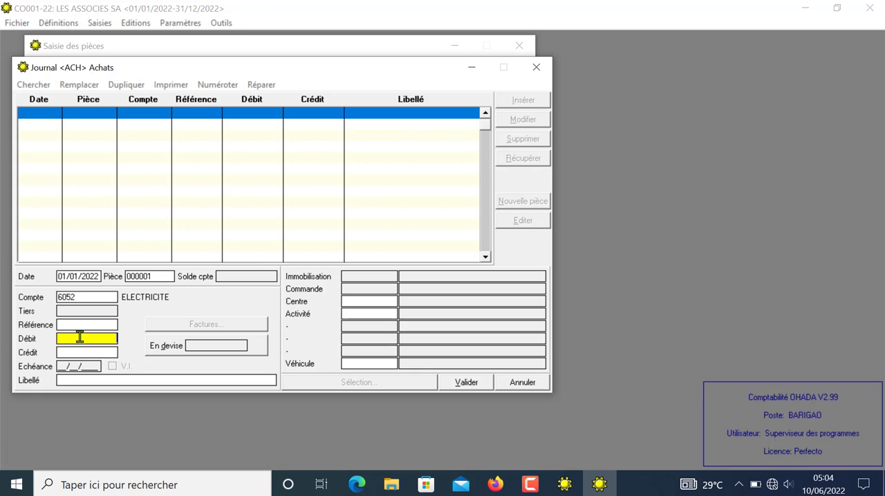
type("250 000")
key("Return")
key("Return")
Step: Label the electricity line FACTURE ELECTRICITE -DECEMBRE and proceed to its analytical allocation
type("FAC")
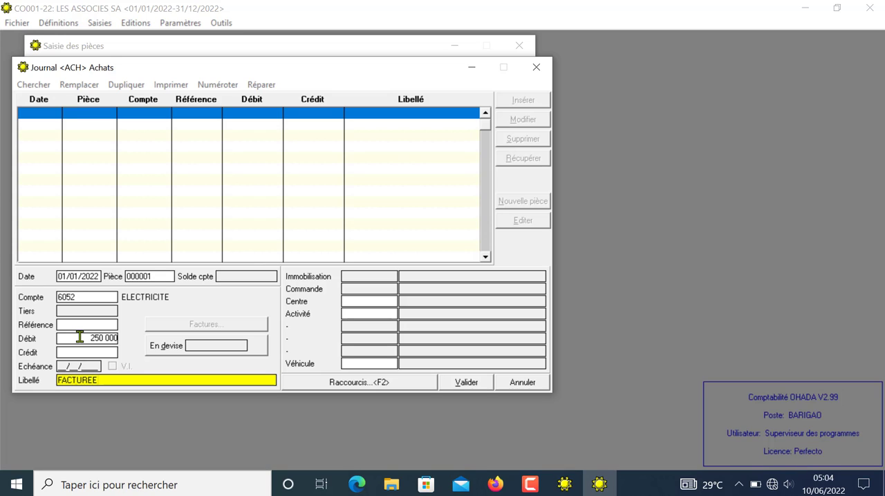
type("TURE ELECTRICITE -DECE")
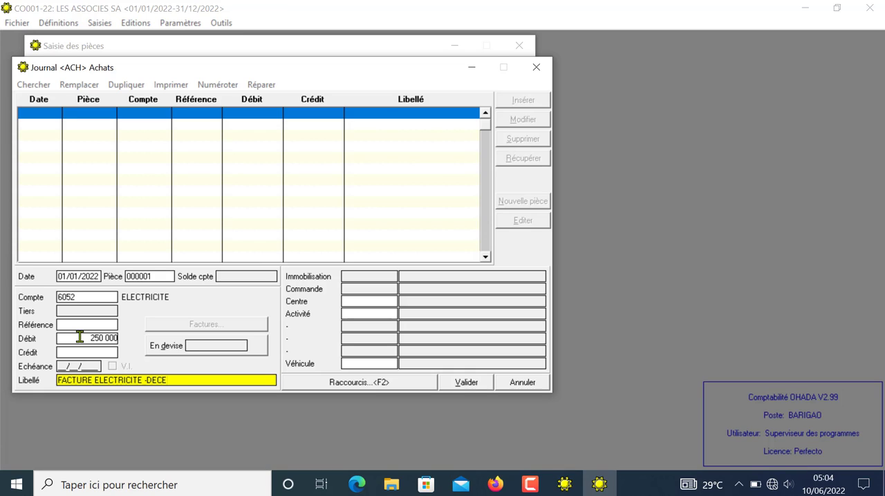
type("MBRE")
left_click(476, 379)
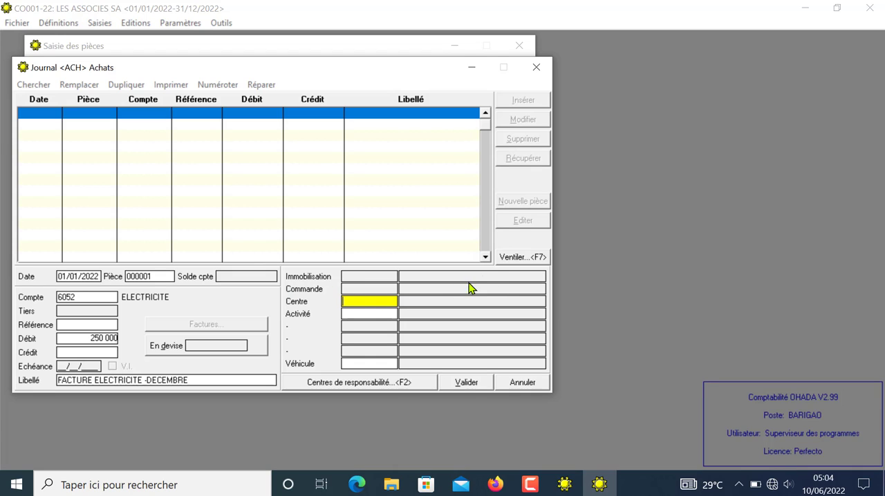
Step: Review the breakdown by centre, the activity domains and the vehicle list available for the electricity line, leaving them unassigned
left_click(522, 259)
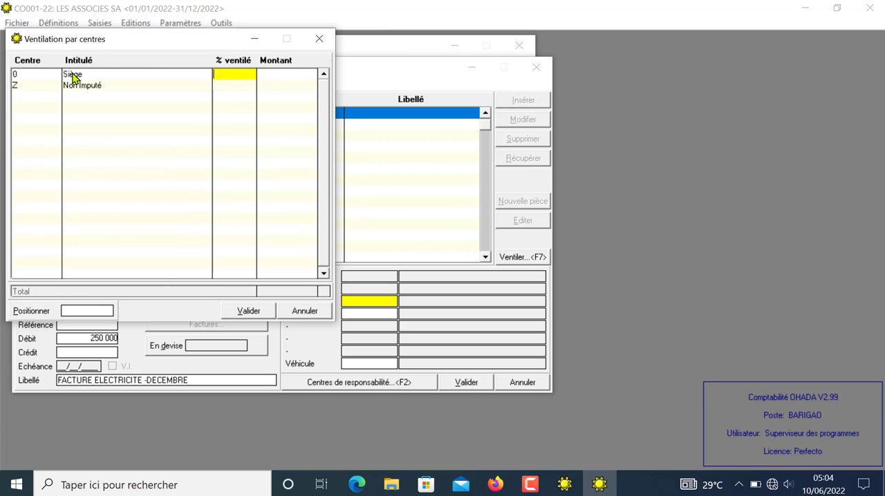
left_click(303, 311)
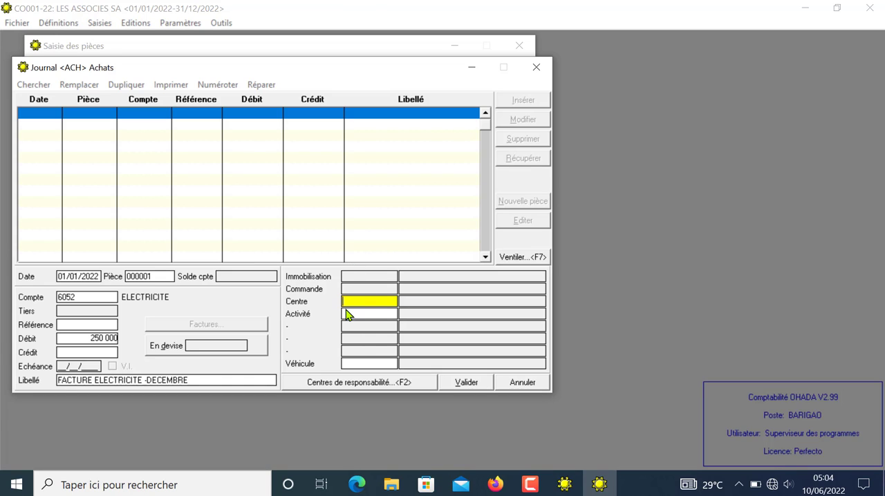
left_click(348, 314)
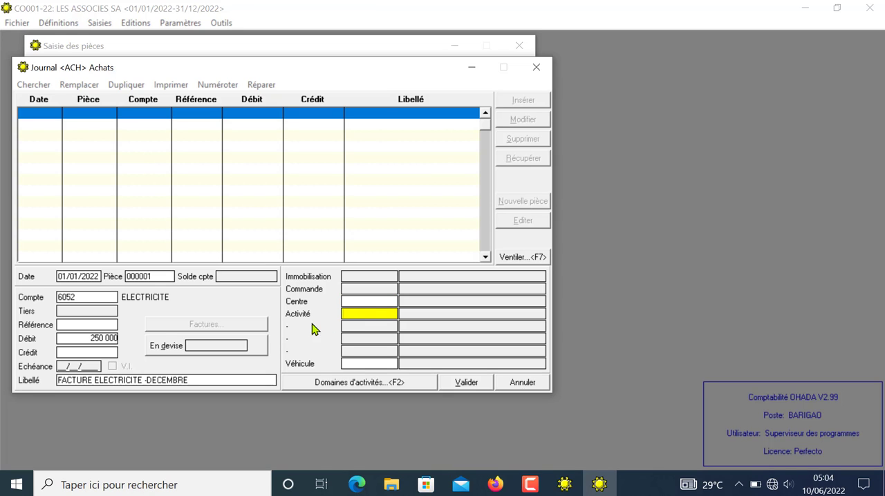
left_click(332, 387)
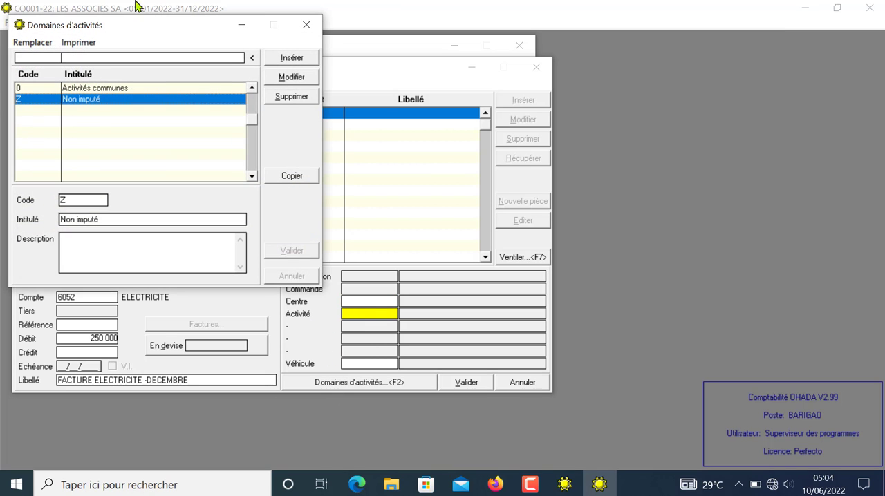
left_click(307, 25)
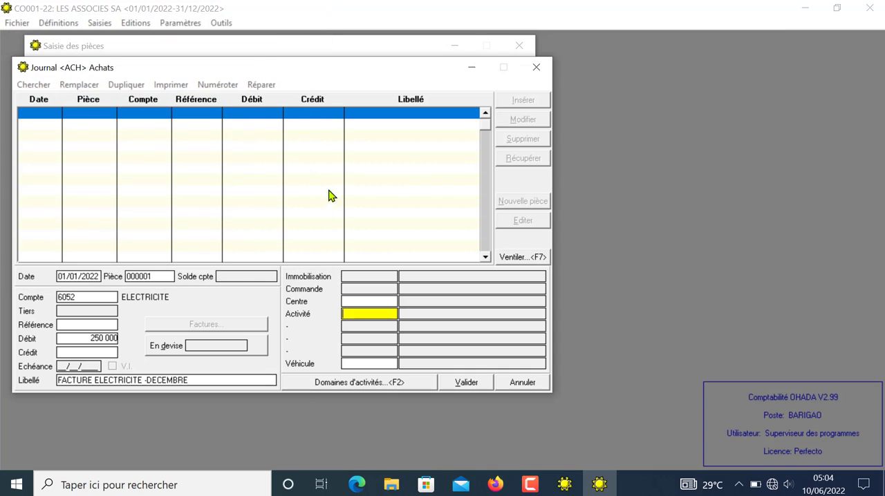
left_click(345, 364)
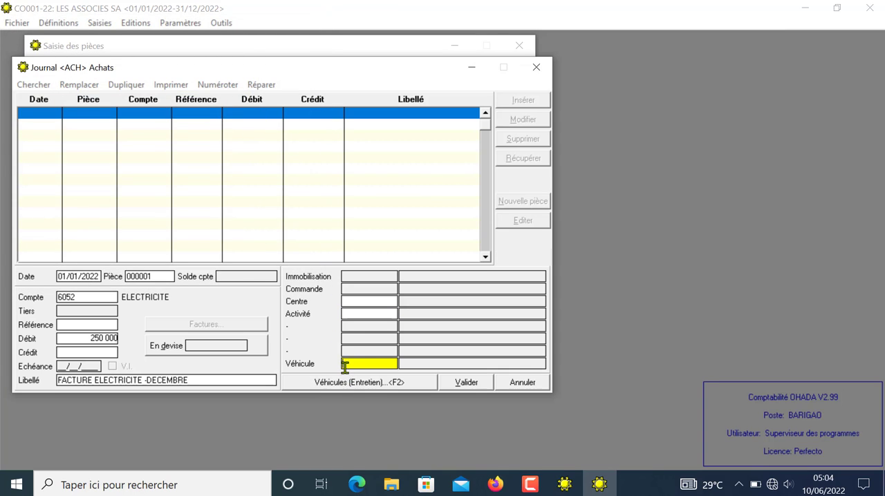
left_click(345, 383)
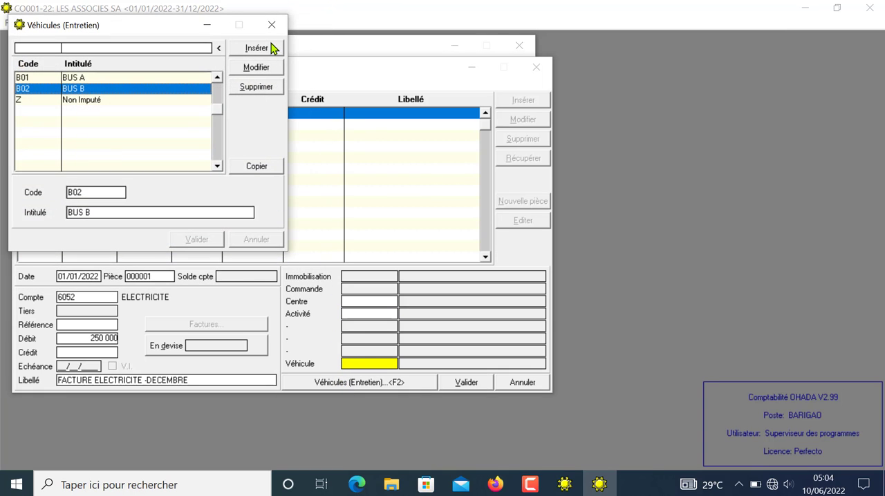
left_click(271, 25)
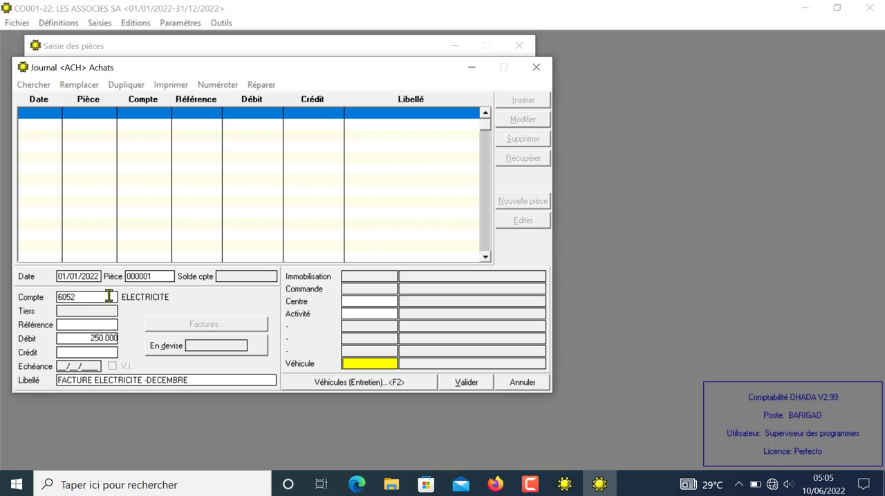
left_click(336, 382)
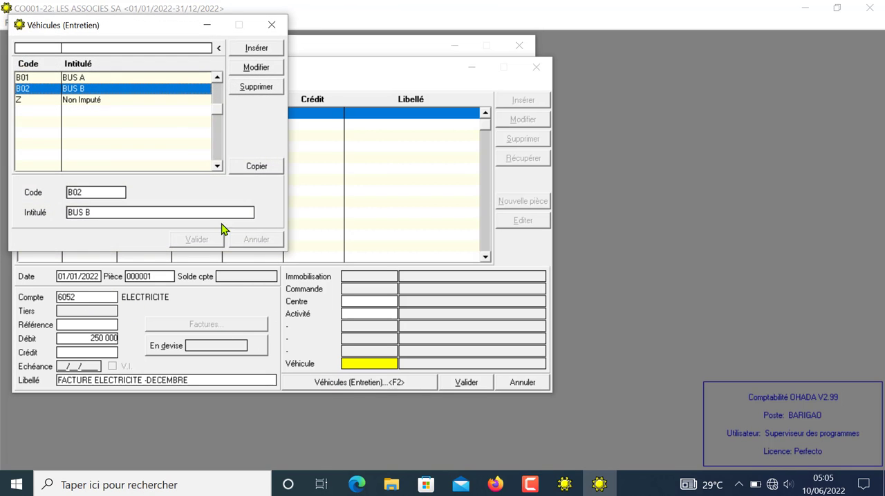
left_click(274, 26)
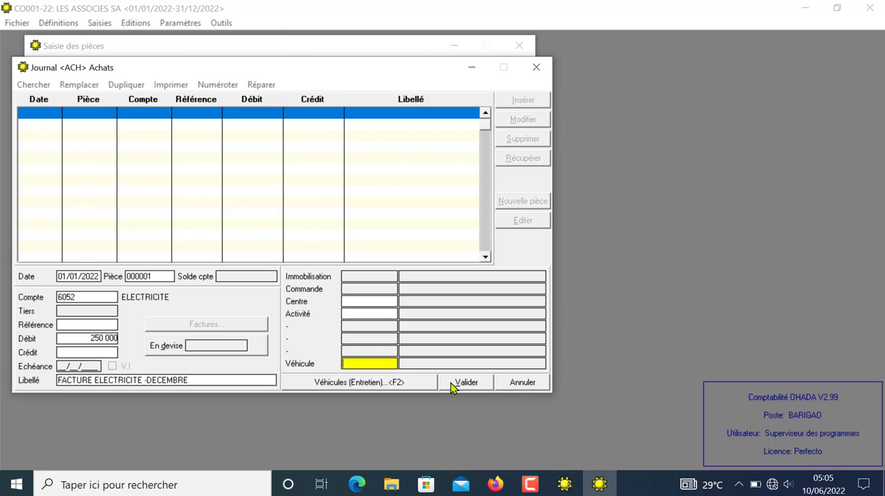
Step: Validate the electricity debit line and start its counterpart line on account 4011 FOURNISSEURS
left_click(459, 383)
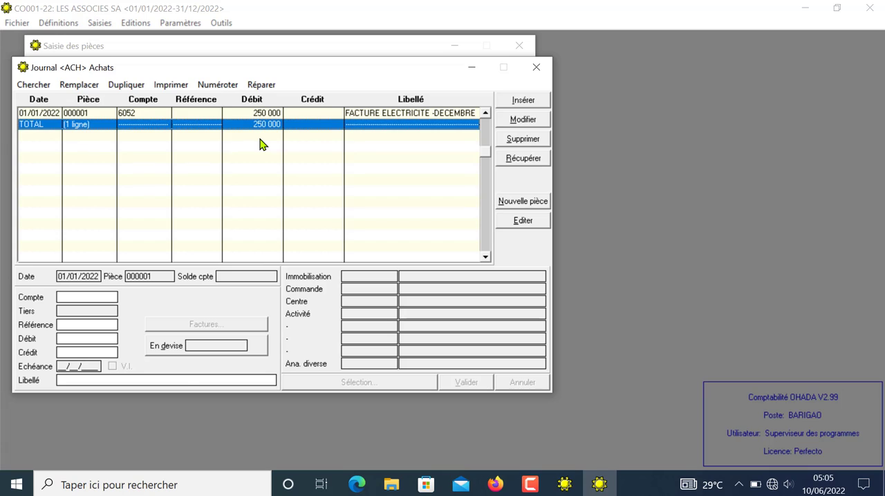
key("Insert")
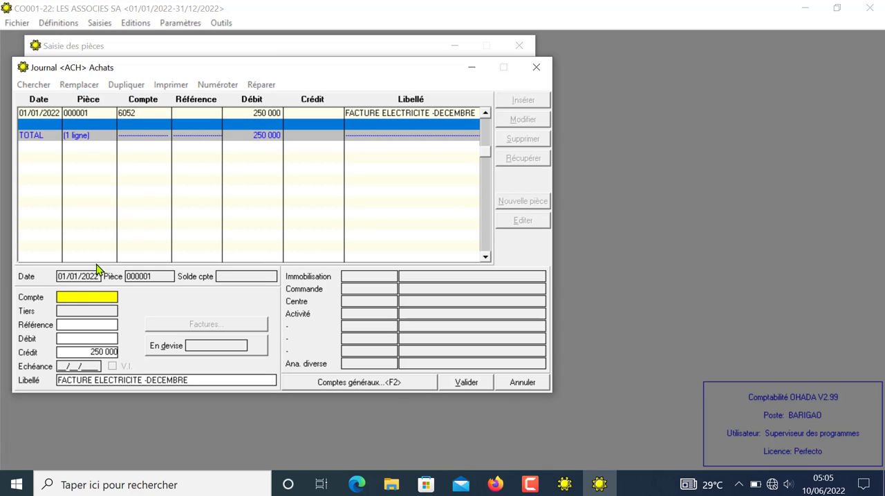
type("401")
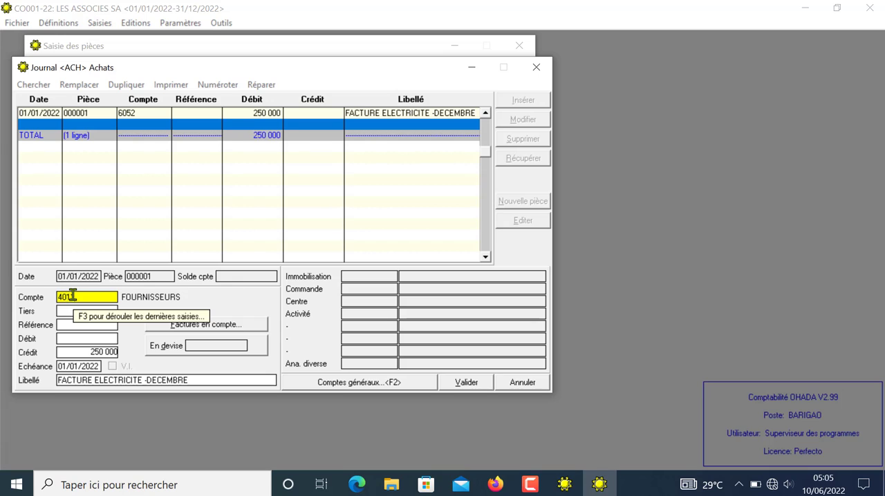
key("Return")
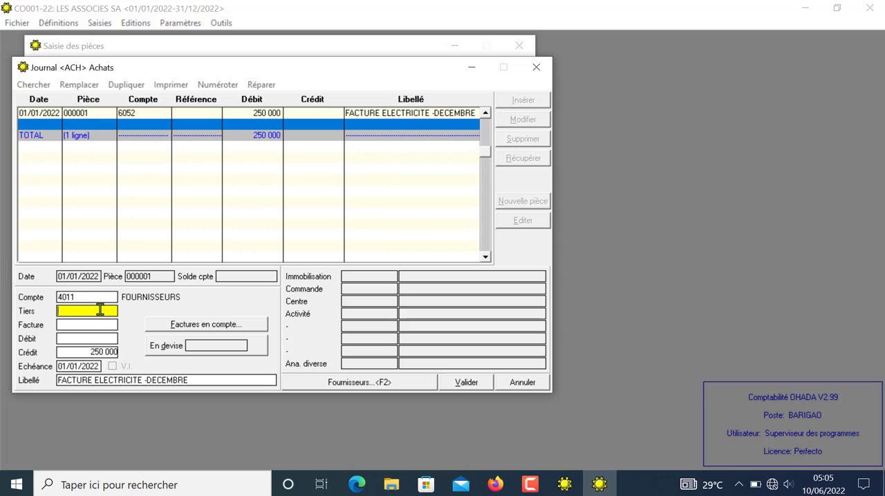
Step: Assign supplier F001 STE D'ELECTRICITE to the 250 000 credit line, validate it and accept the creation of auxiliary account 4011F001
left_click(359, 385)
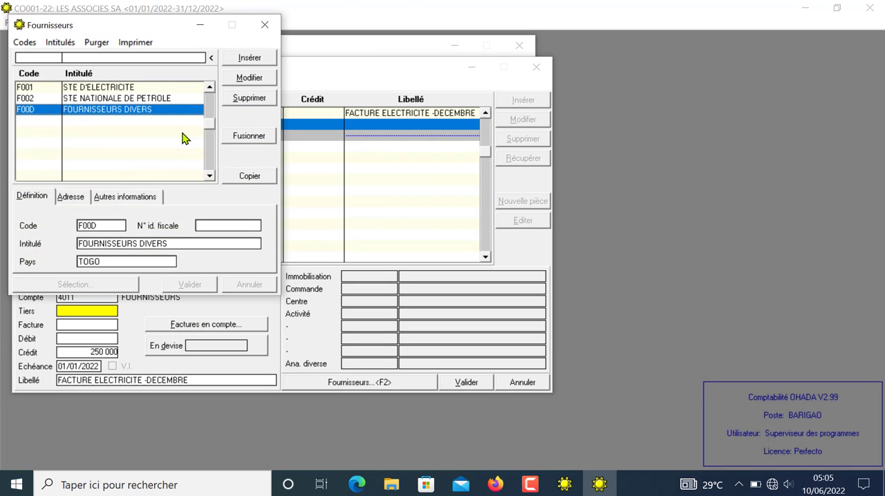
left_click(128, 88)
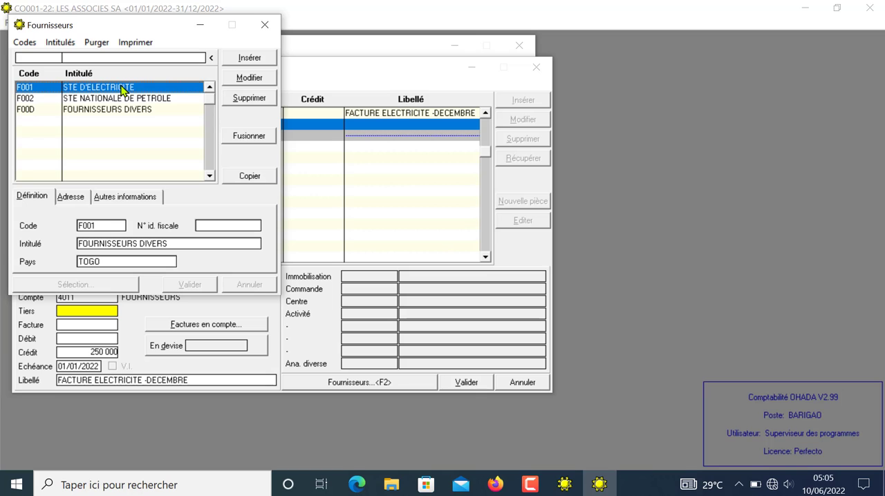
left_click(248, 176)
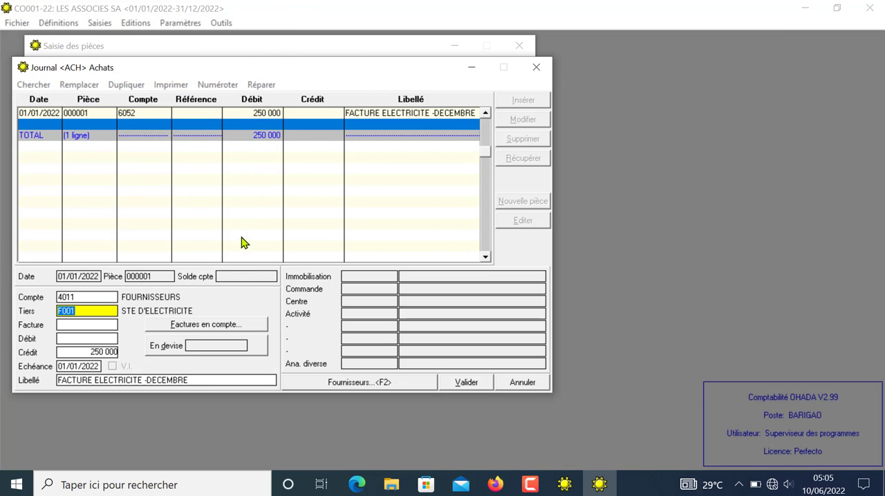
key("Return")
key("Return")
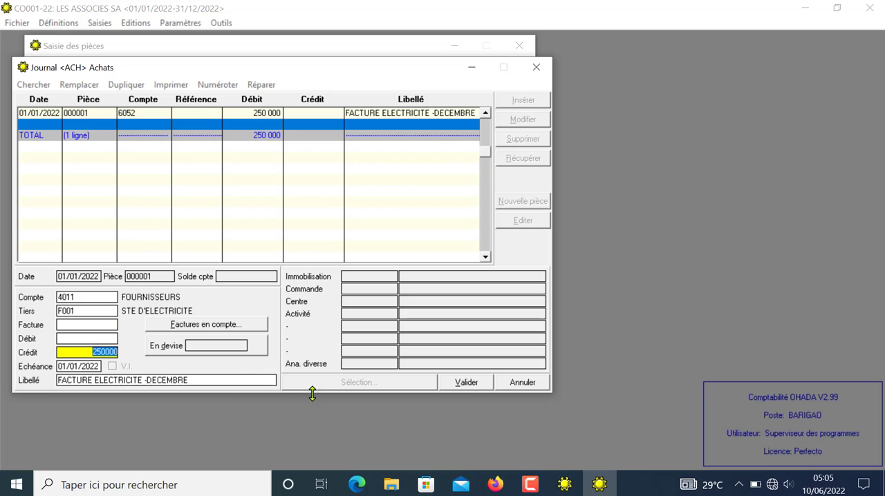
left_click(460, 383)
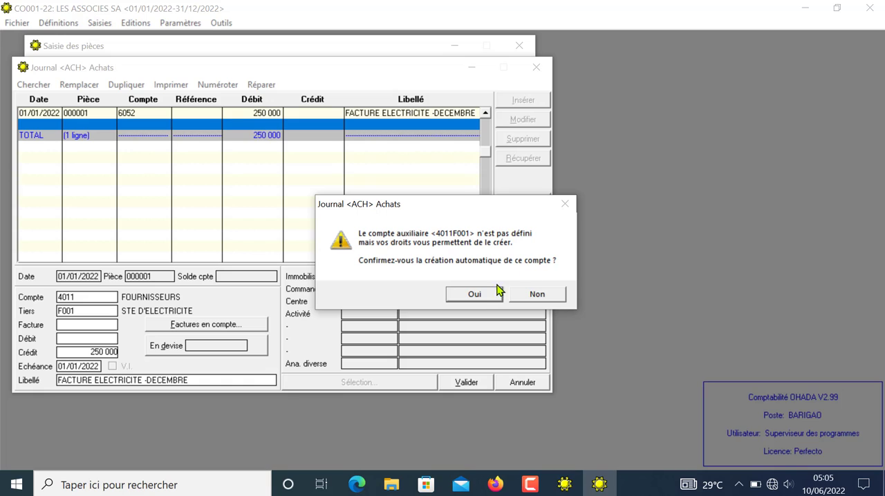
left_click(475, 296)
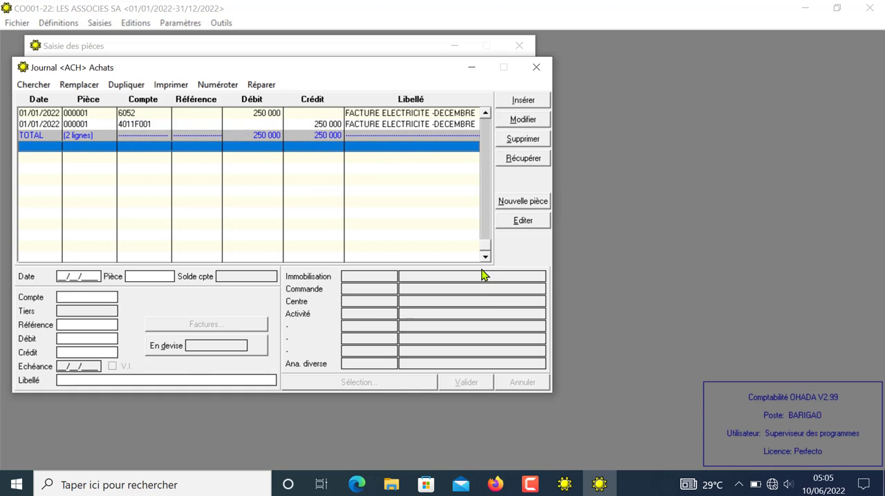
Step: Start piece 000002 dated 01/01/2022 on account 6053 AUTRES ENERGIE (CARBURANT) with a debit of 450 000
key("Return")
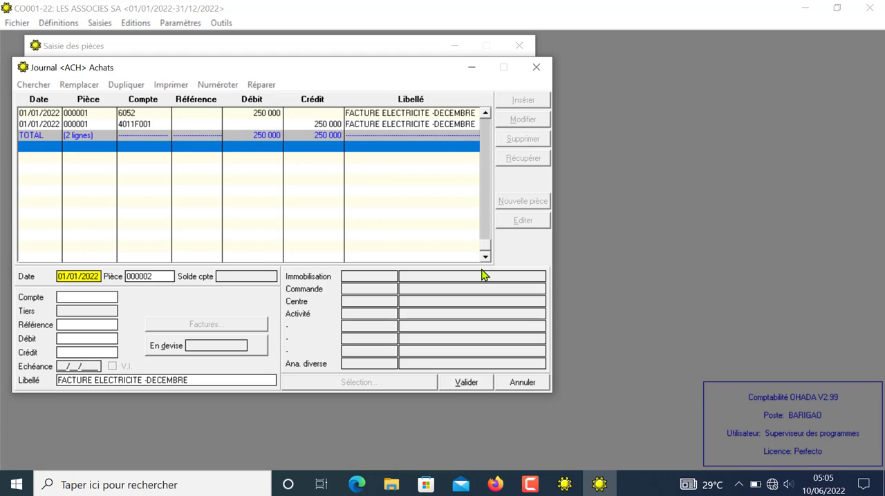
key("Return")
key("Return")
type("6")
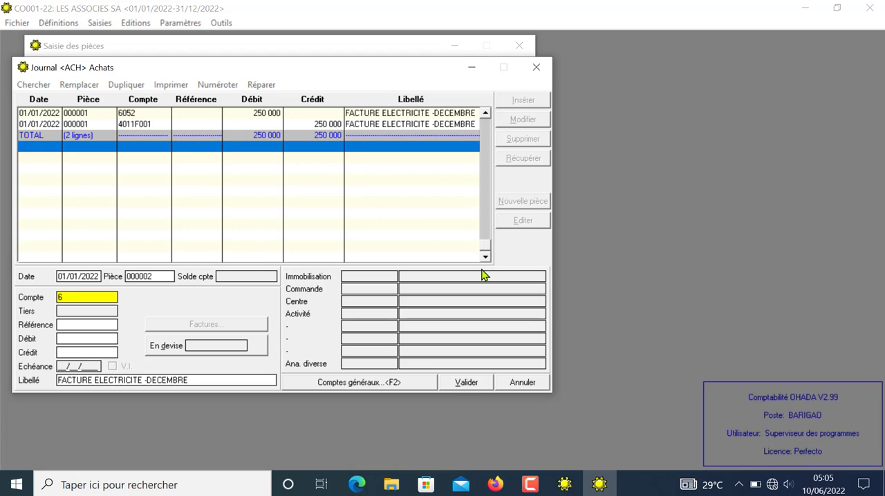
type("053")
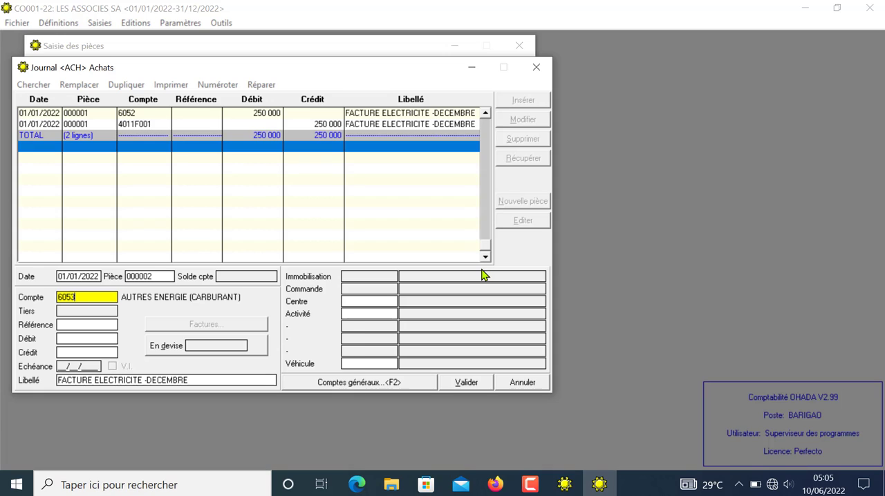
key("Return")
key("Return")
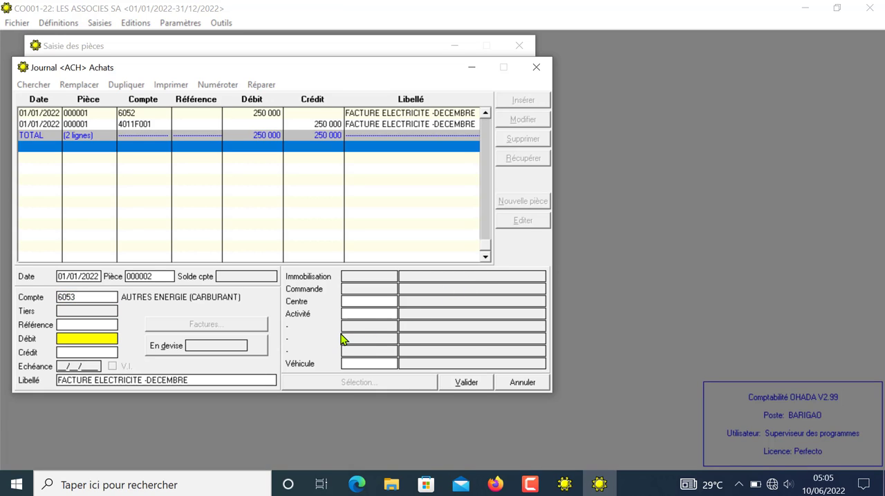
type("450 000")
key("Return")
key("Return")
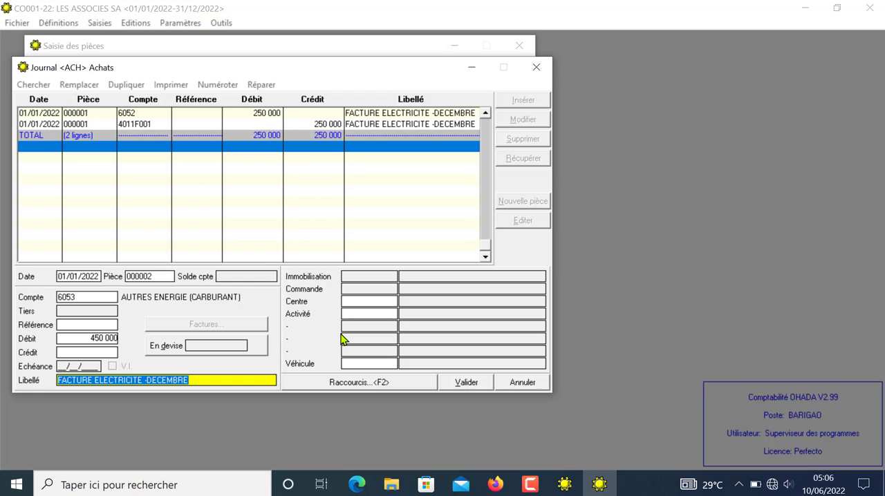
Step: Label the 450 000 debit line of piece 000002 "ACHAT DE CARBURANT"
type("ACHAT")
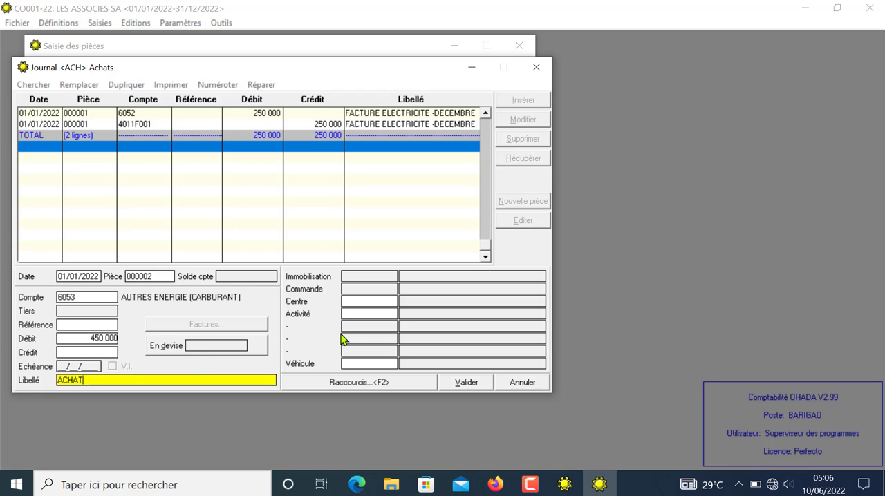
type(" DE CARBUR")
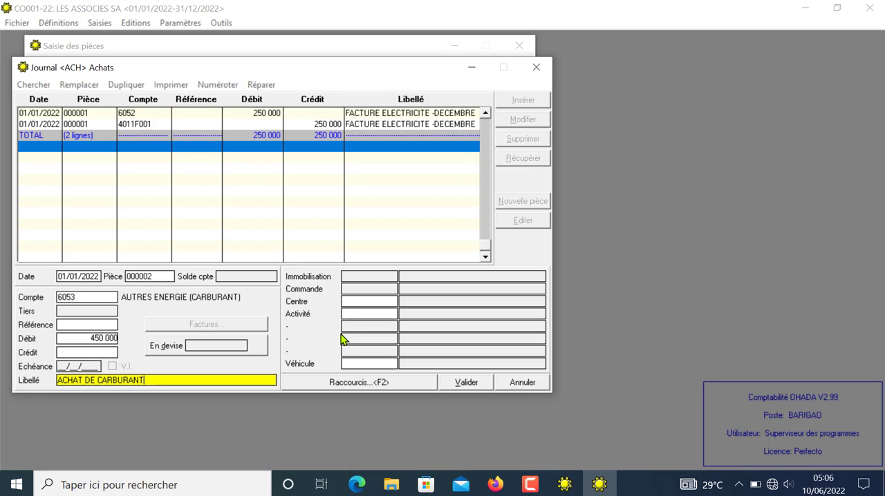
type("ANT")
key("Return")
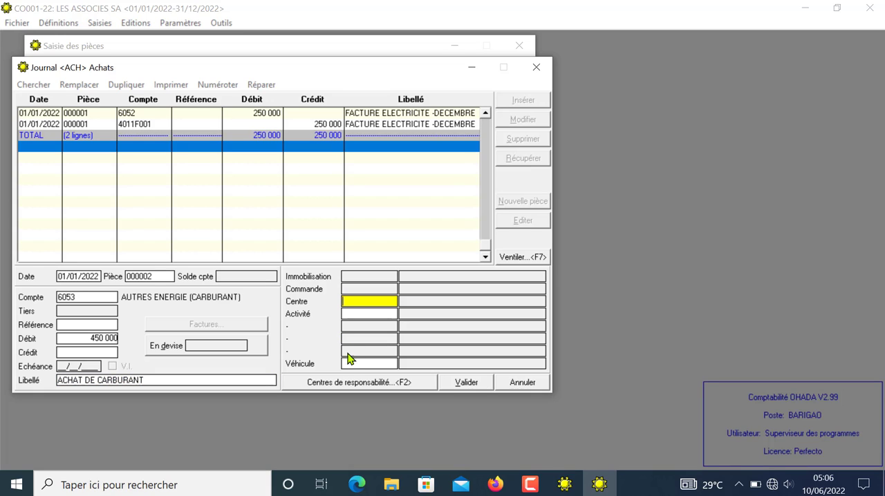
Step: Assign vehicle B01 BUS A to the fuel debit line and validate the line
left_click(346, 366)
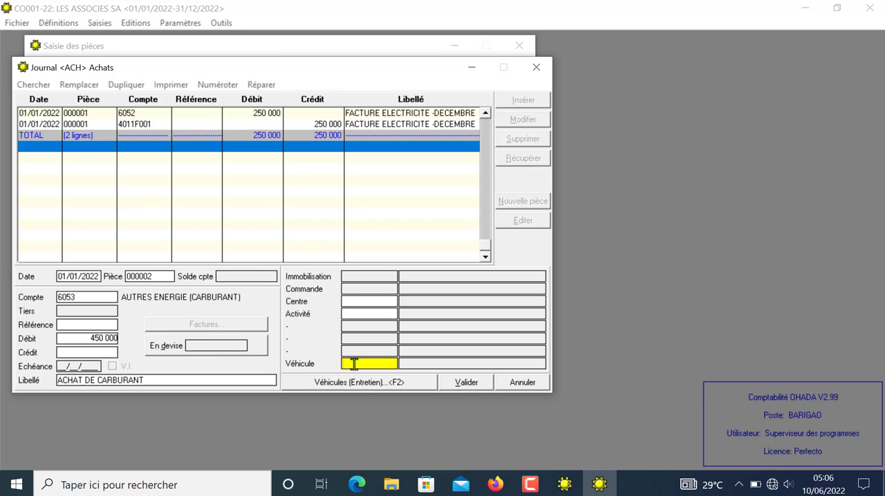
left_click(358, 383)
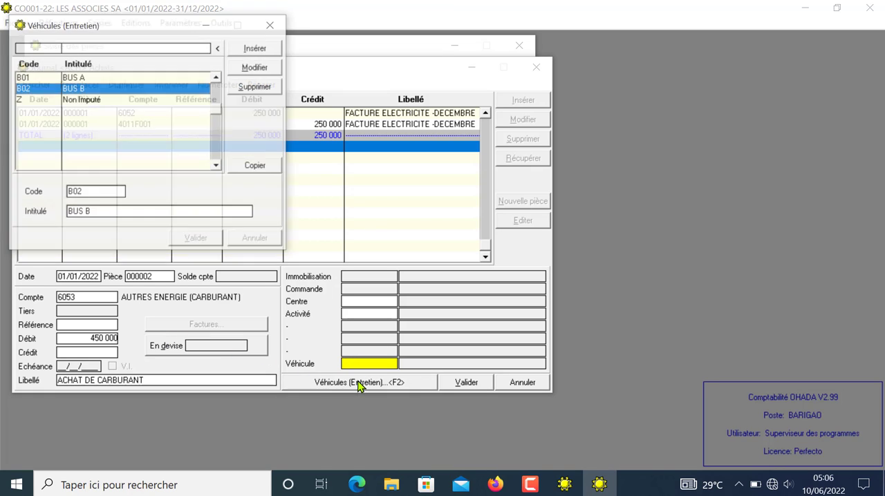
left_click(72, 78)
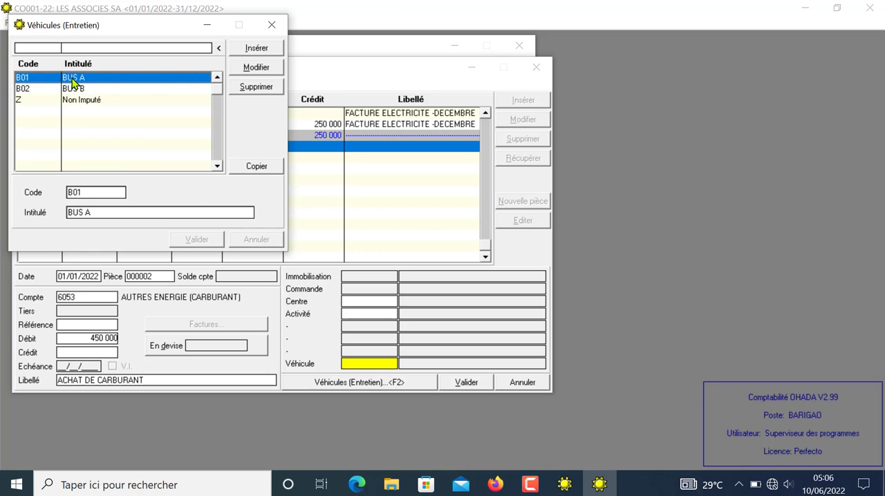
left_click(257, 167)
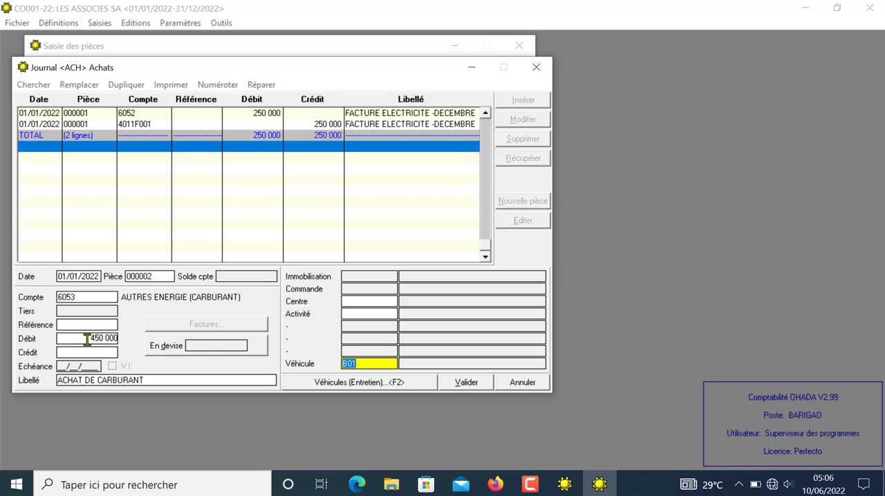
left_click(367, 366)
left_click(465, 383)
left_click(466, 383)
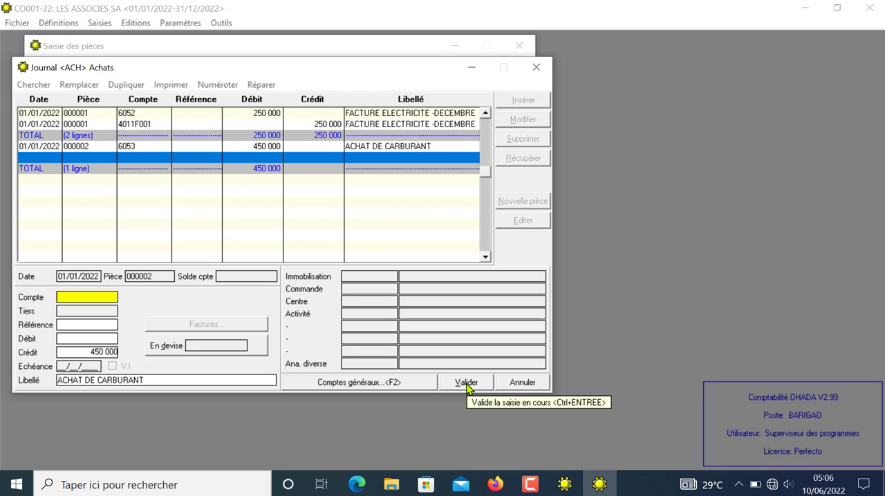
Step: Post the 450 000 credit to account 4011 with supplier F002 STE NATIONALE DE PETROLE and accept the creation of auxiliary account 4011F002
type("4011")
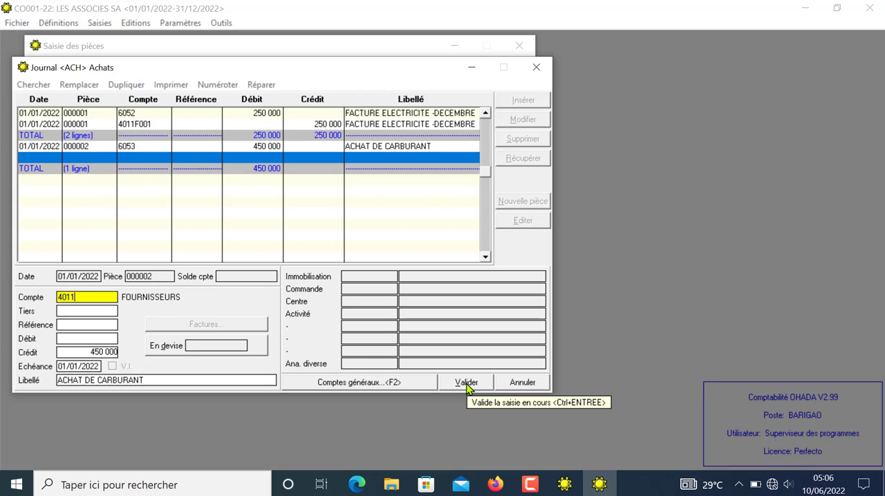
key("Return")
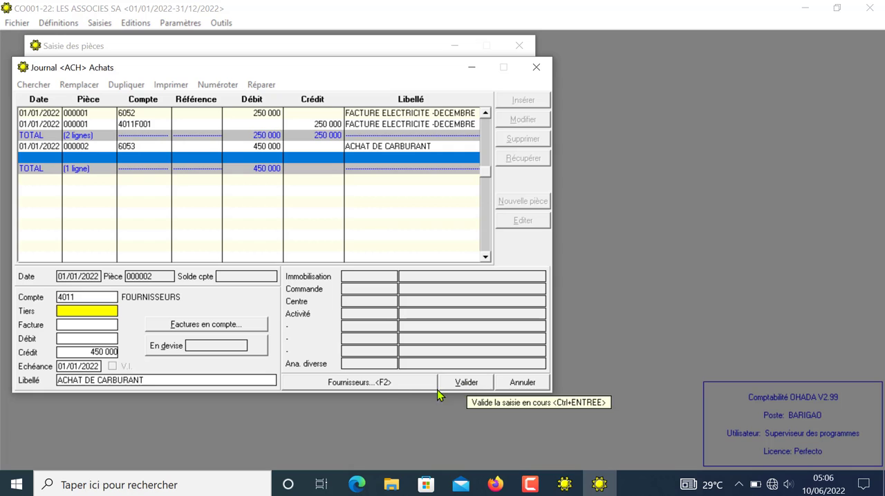
left_click(354, 384)
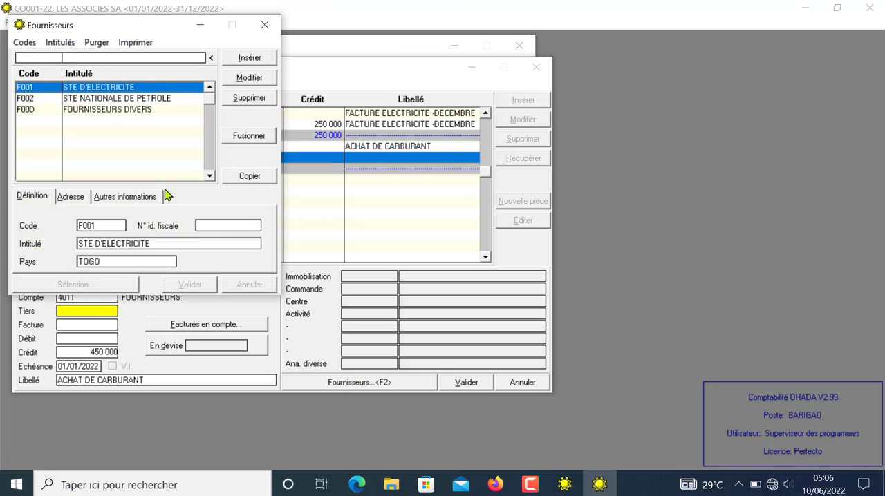
left_click(107, 100)
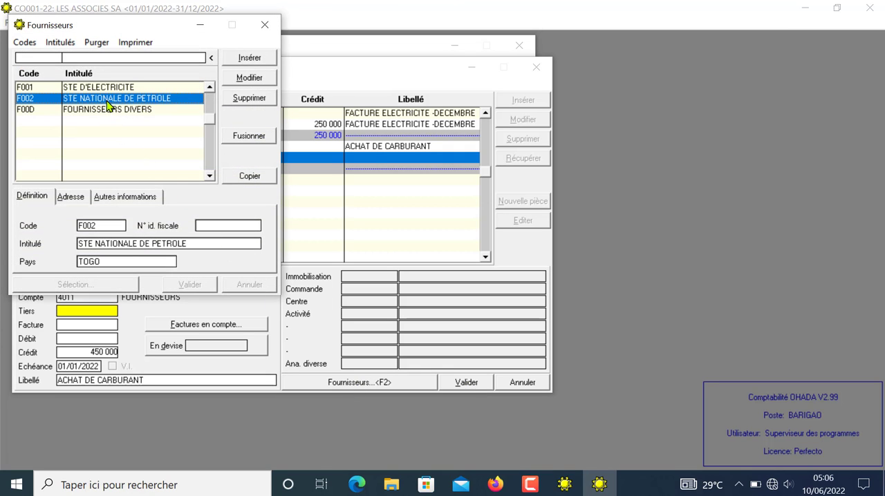
left_click(249, 176)
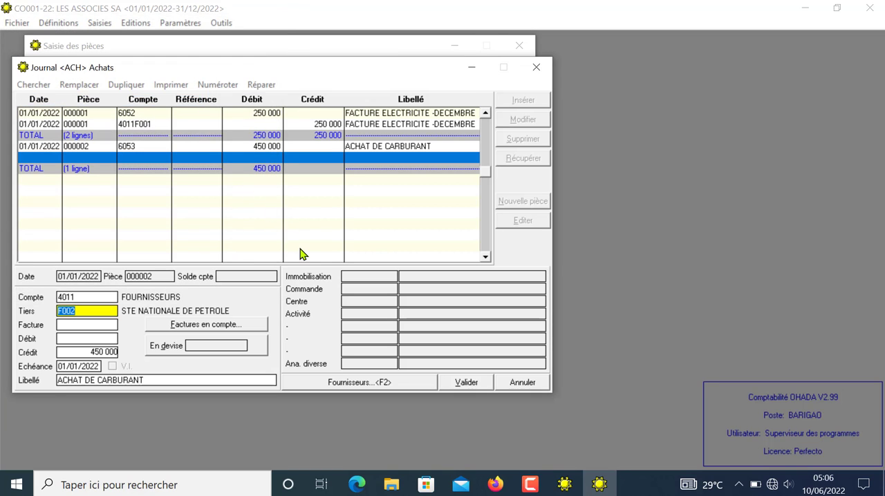
key("Return")
key("Return")
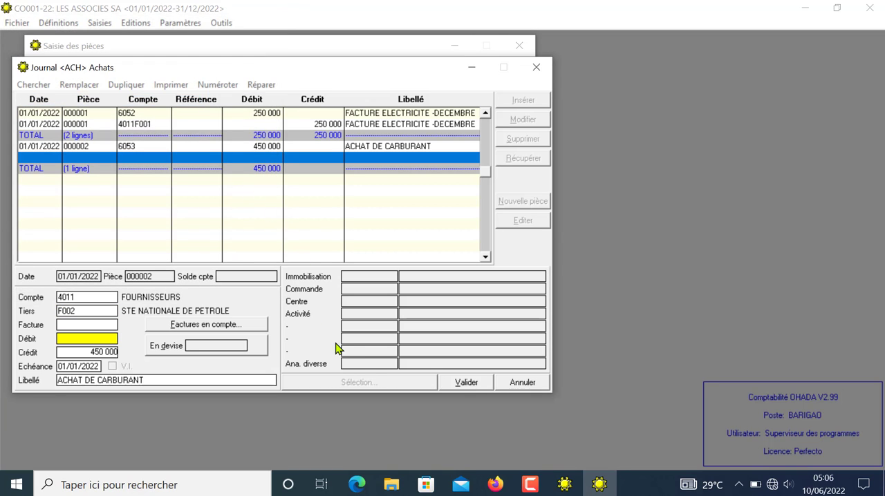
left_click(465, 384)
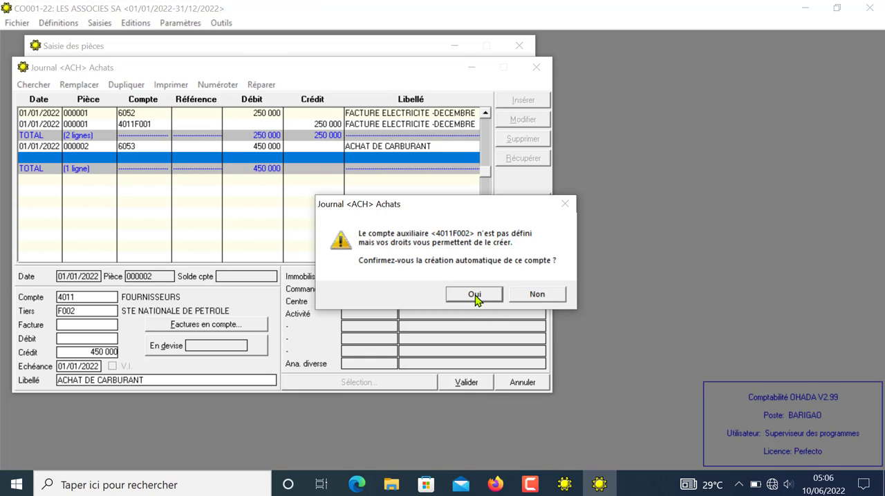
left_click(475, 295)
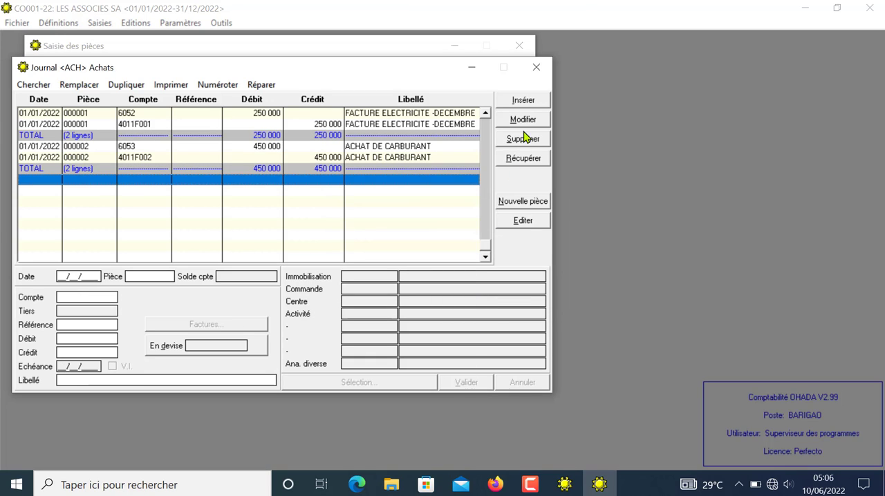
left_click(514, 104)
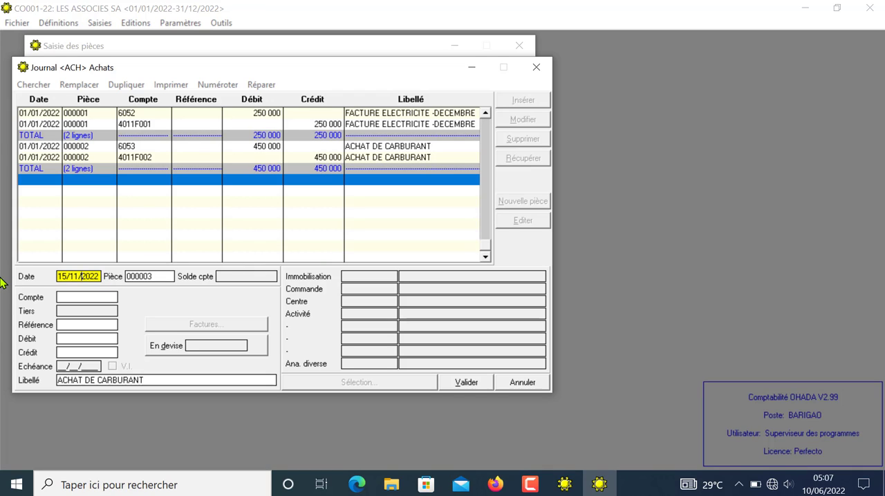
left_click_drag(59, 276, 100, 276)
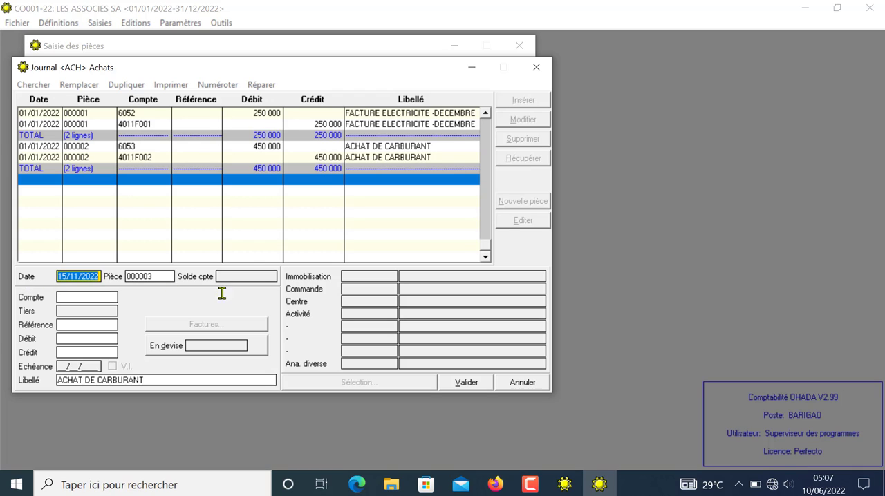
type("15/")
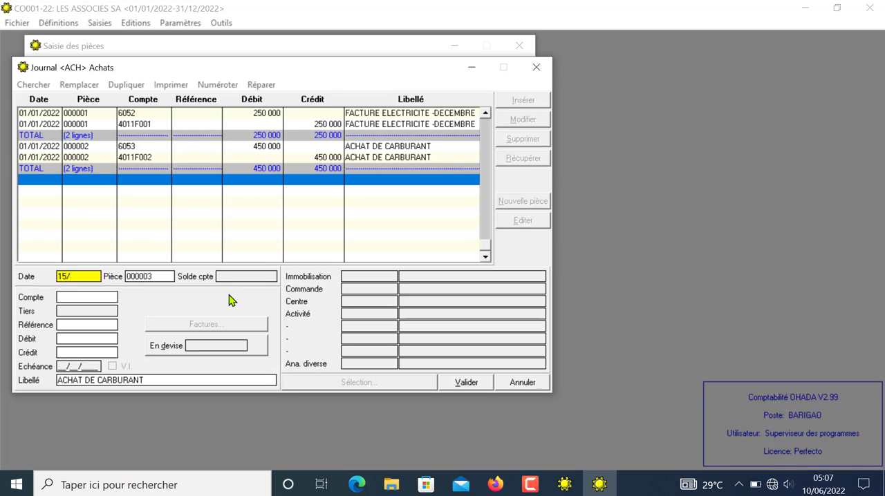
type("01/2022")
key("Return")
type("G")
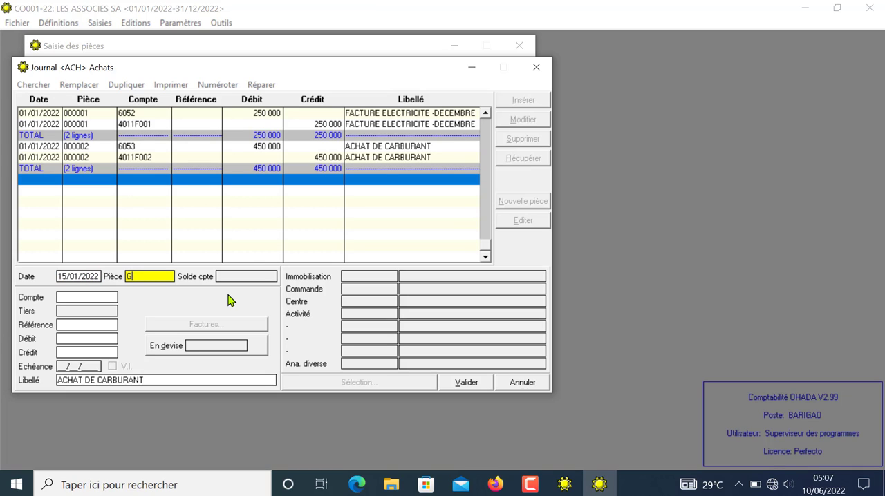
left_click(521, 384)
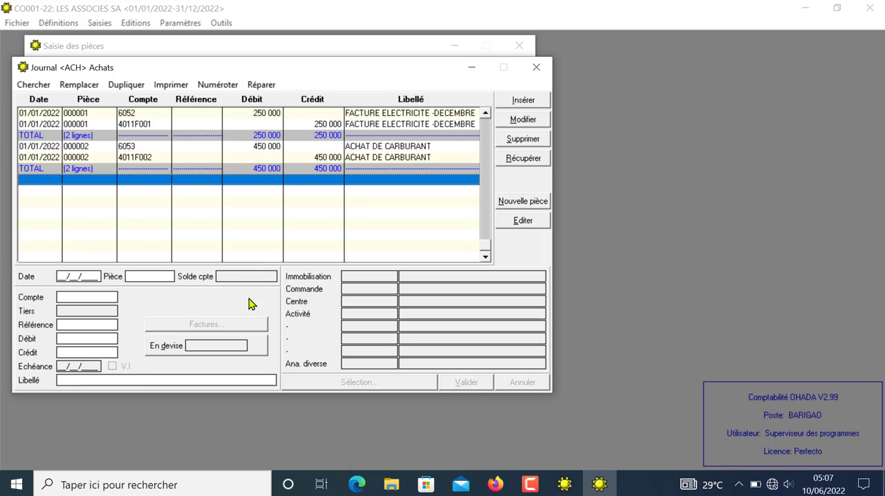
Step: Start piece 000003 dated 15/01/2022 on account 6055 FOURNITURES DE BUREAU with a debit of 378 900
left_click(75, 280)
type("15/01/2022")
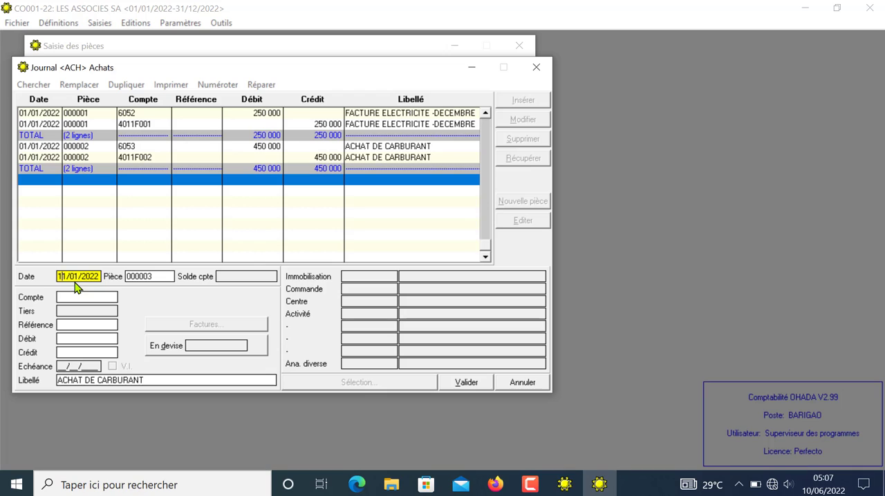
key("Return")
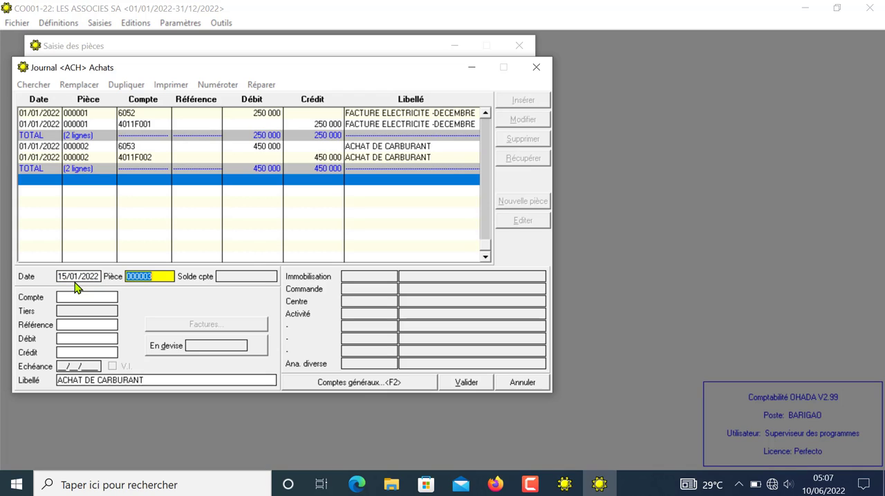
key("Return")
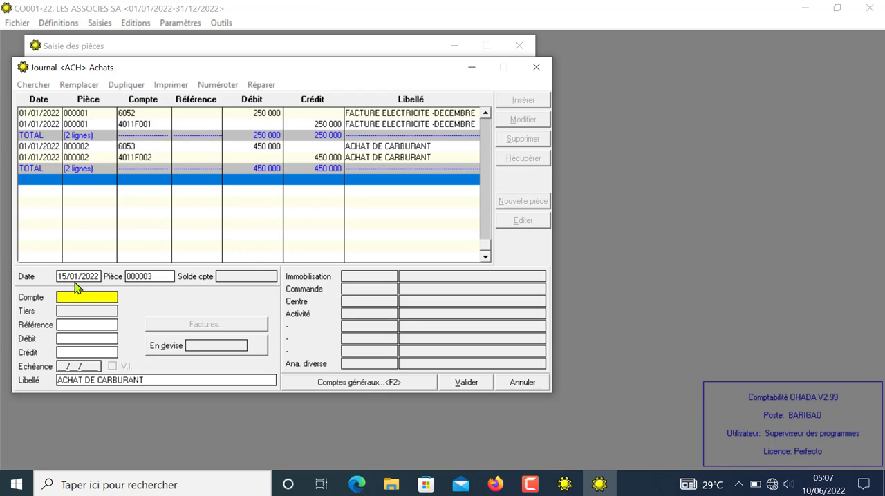
type("6055")
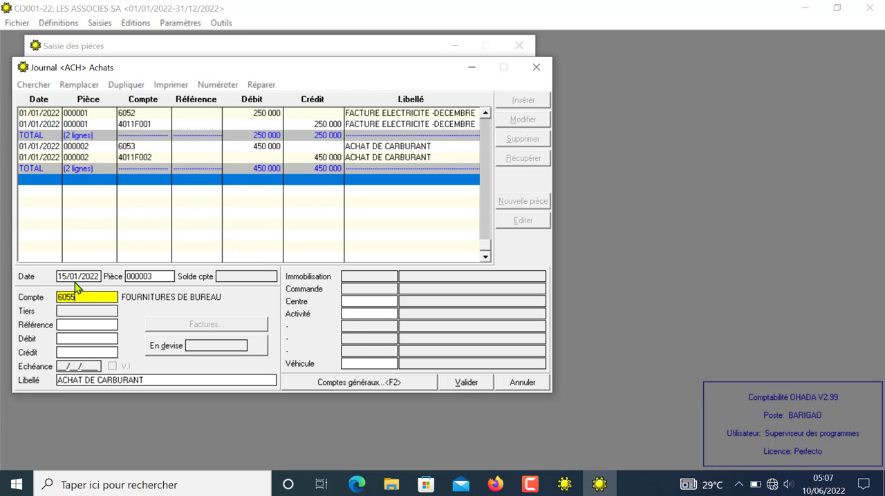
key("Return")
key("Return")
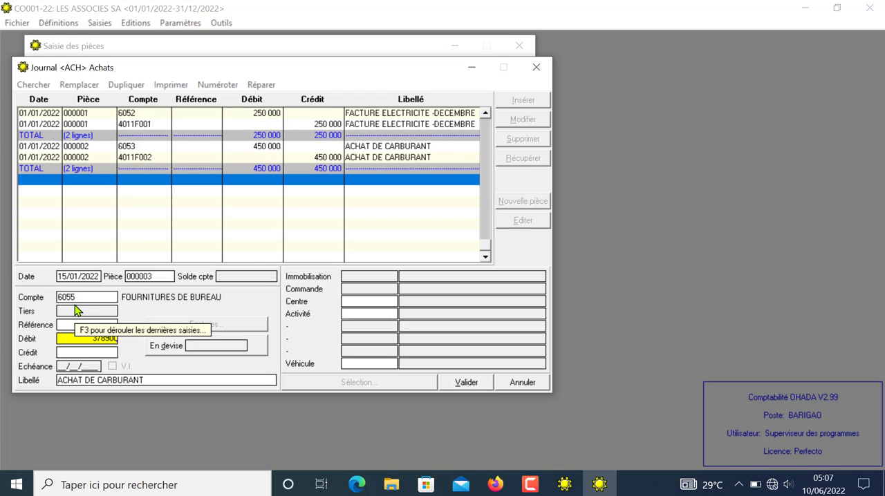
key("Return")
key("Return")
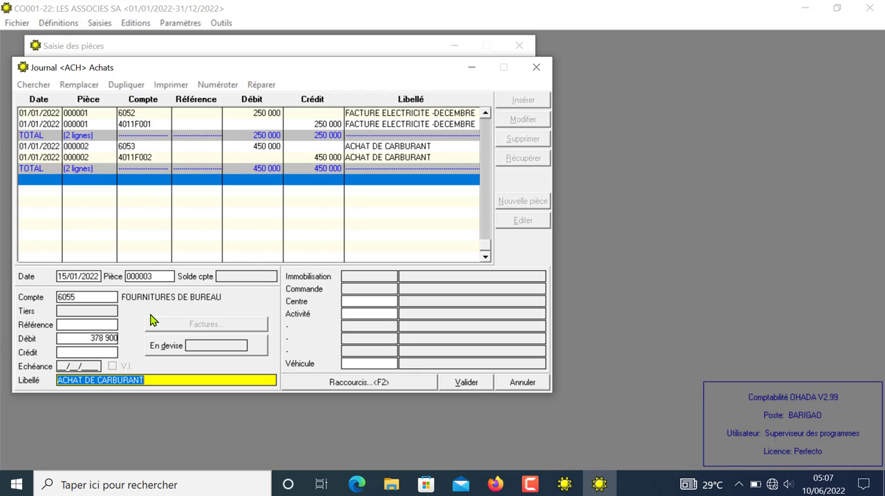
Step: Label the debit line "ACHAT DE FOURNITURES DE BUREAU" and validate it without a centre, activity or vehicle
type("ACHAT DE")
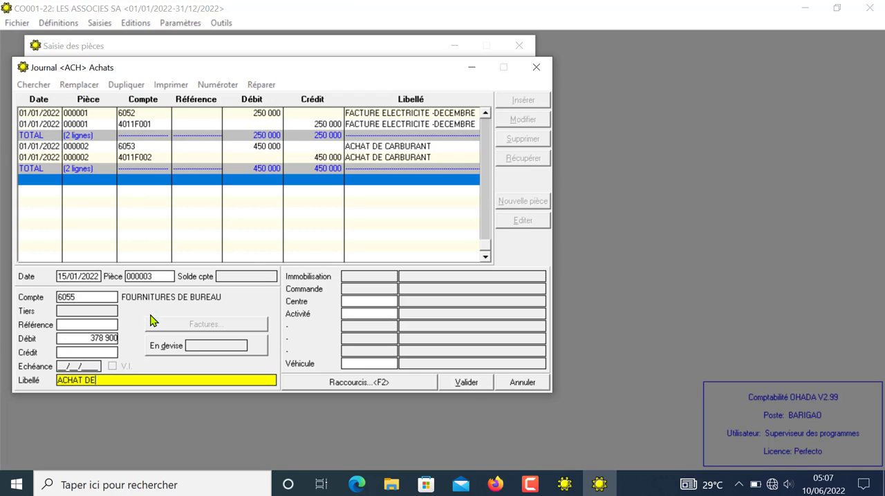
type(" FOURNITURES DE BUREAU")
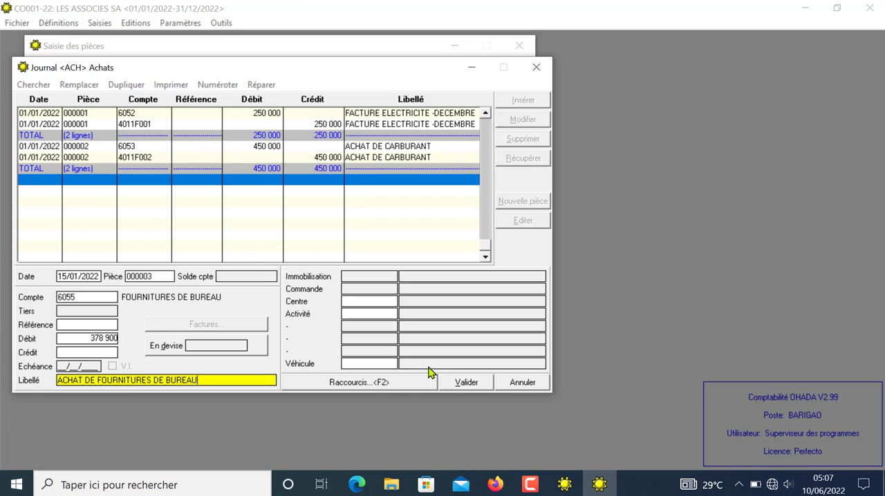
left_click(478, 383)
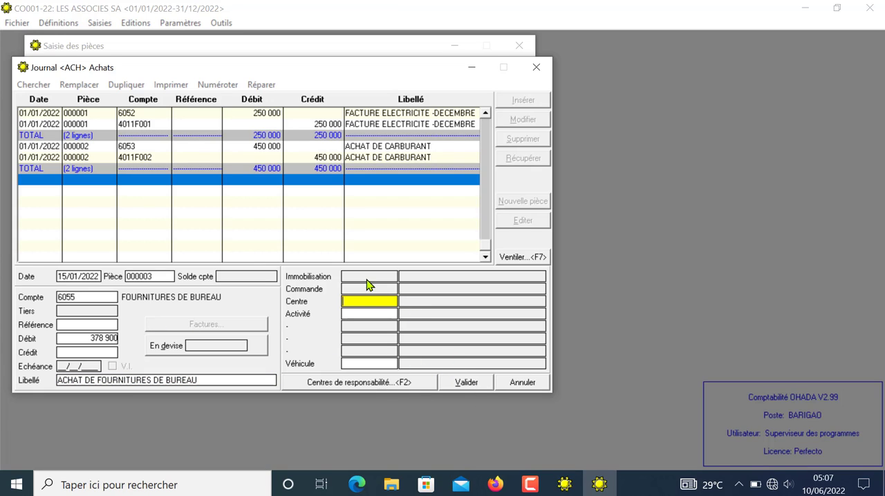
left_click(461, 383)
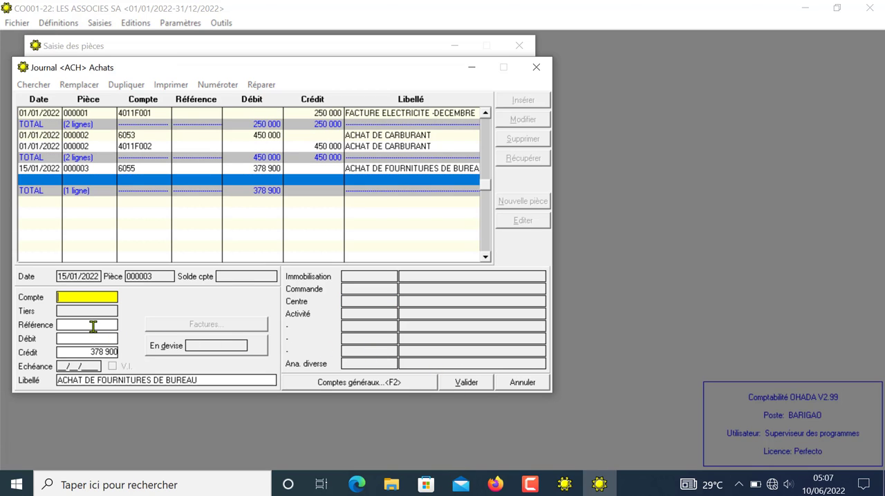
Step: Post the 378 900 credit to account 4011 with supplier F00D FOURNISSEURS DIVERS and validate the line
type("401")
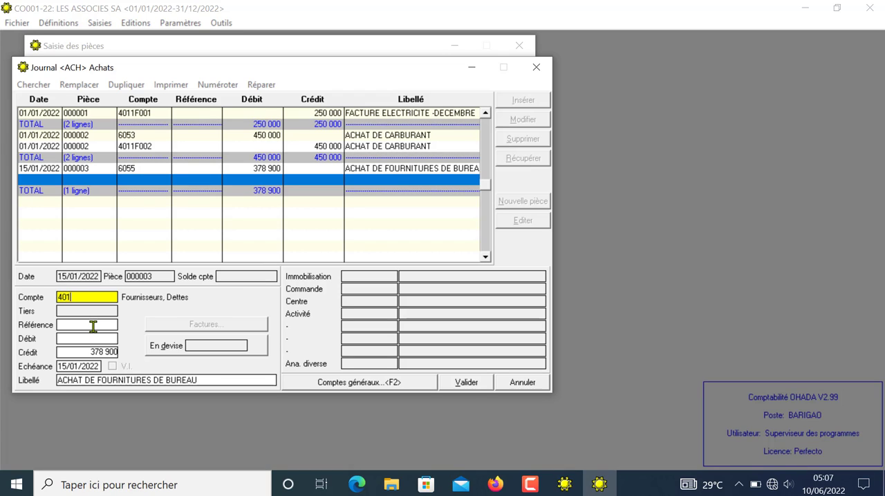
type("1")
key("Return")
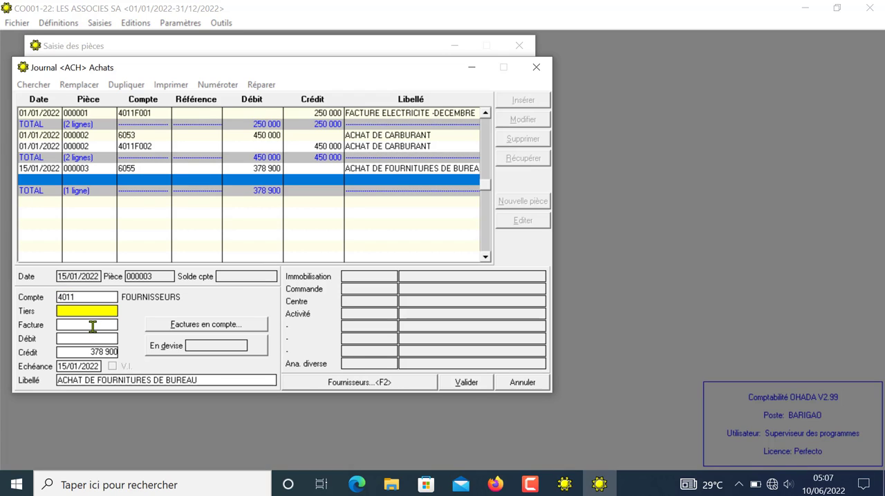
left_click(337, 383)
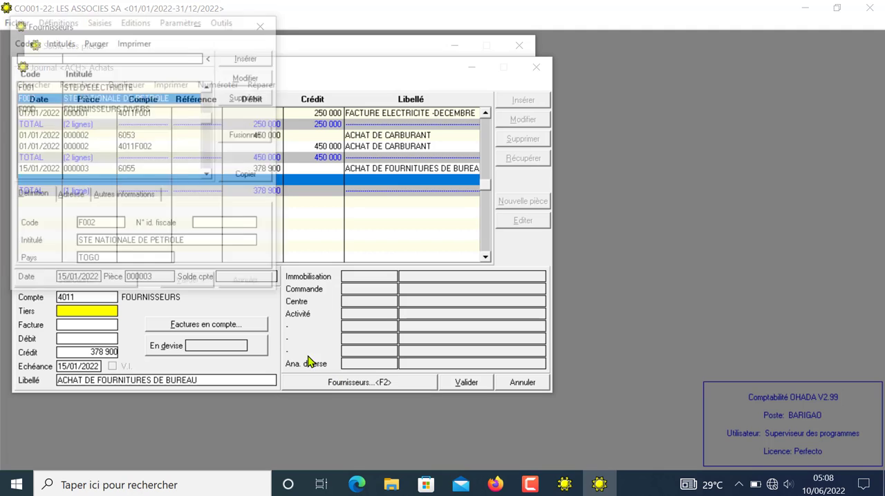
left_click(103, 110)
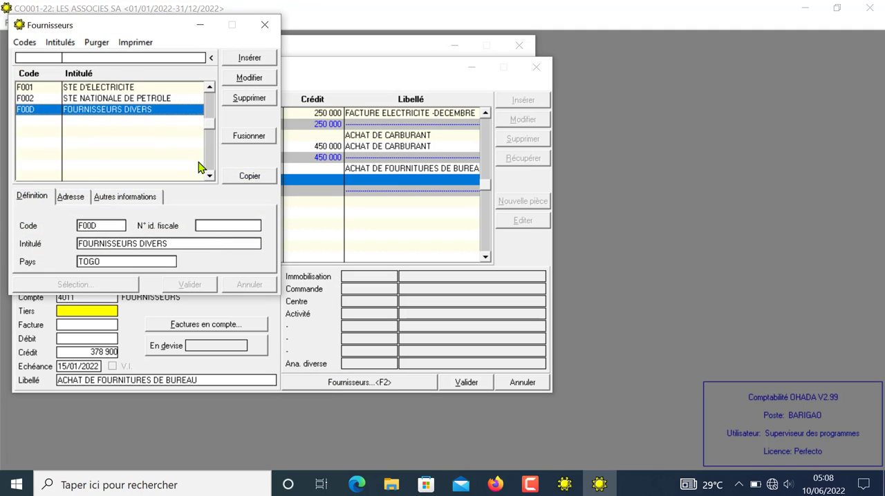
left_click(249, 178)
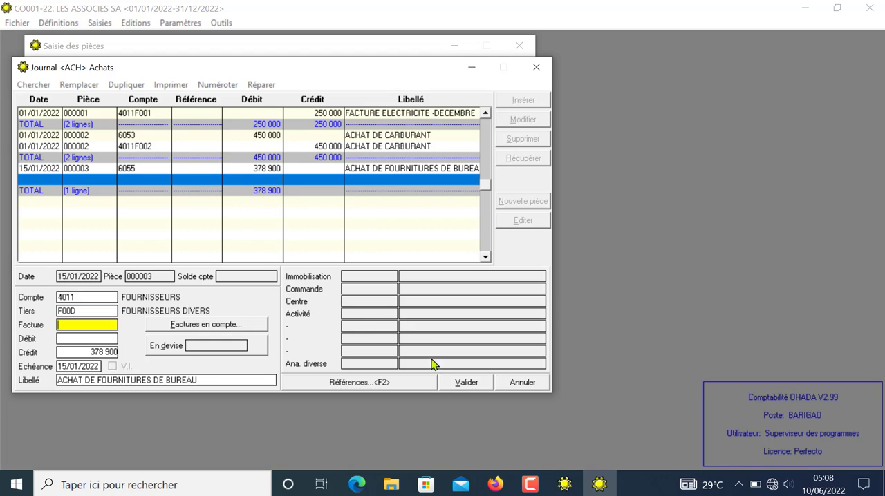
left_click(462, 382)
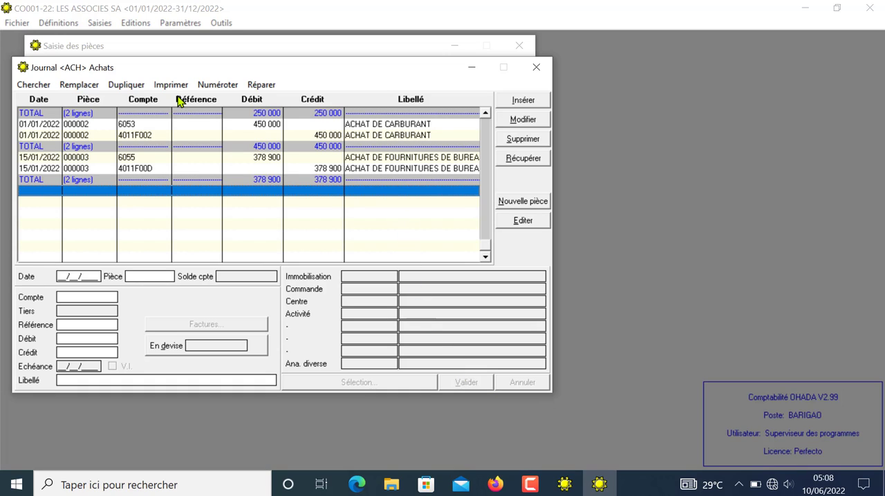
Step: Go back to the first entries of the ACH journal to check the recorded pieces, and close the journal
left_click(486, 113)
left_click(485, 114)
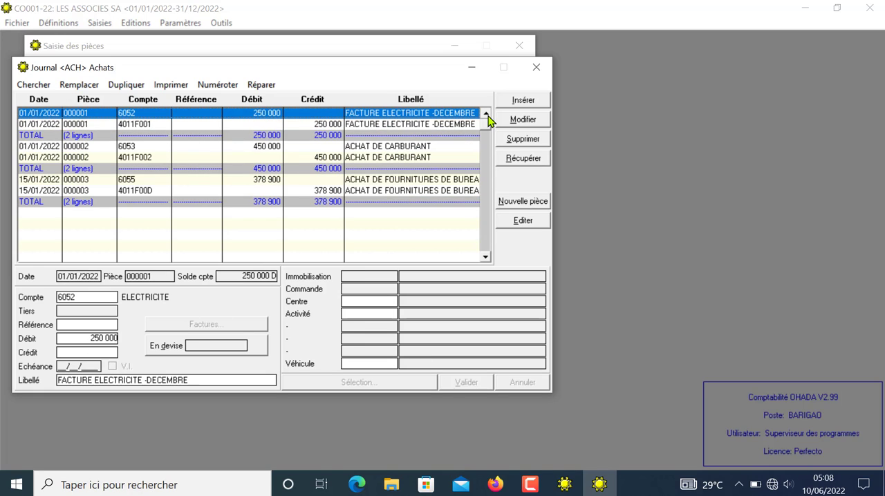
left_click(537, 72)
left_click(535, 69)
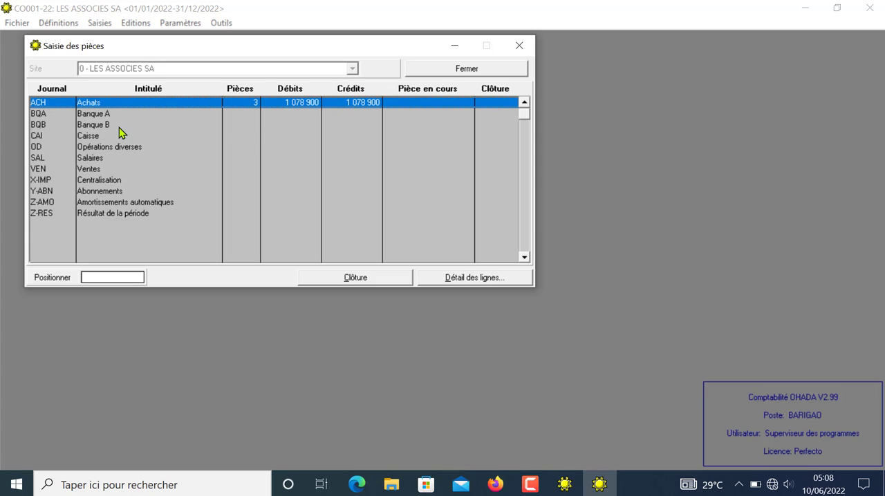
Step: Start piece 000001 dated 01/01/2022 in the VEN Ventes journal on account 706 Services vendus
double_click(96, 171)
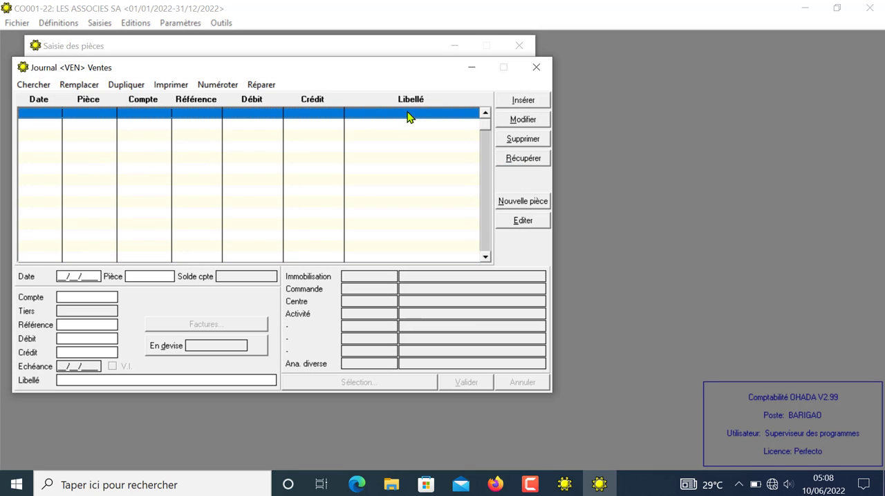
left_click(530, 102)
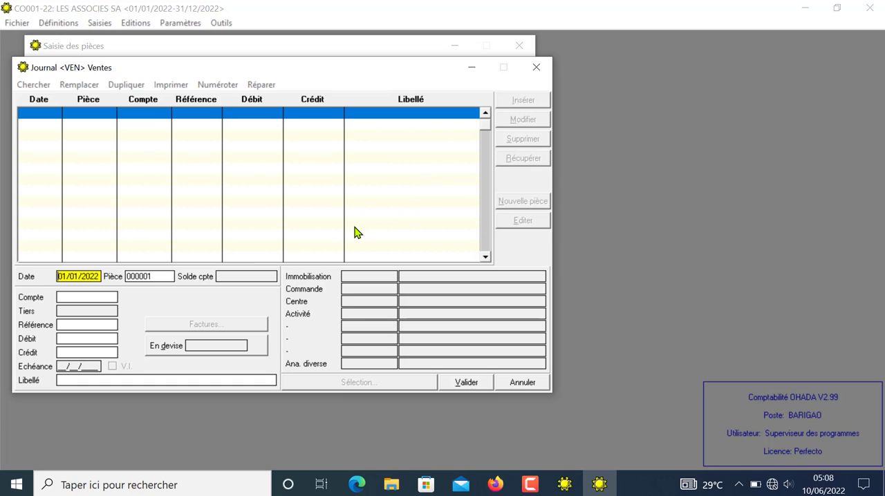
key("Return")
key("Return")
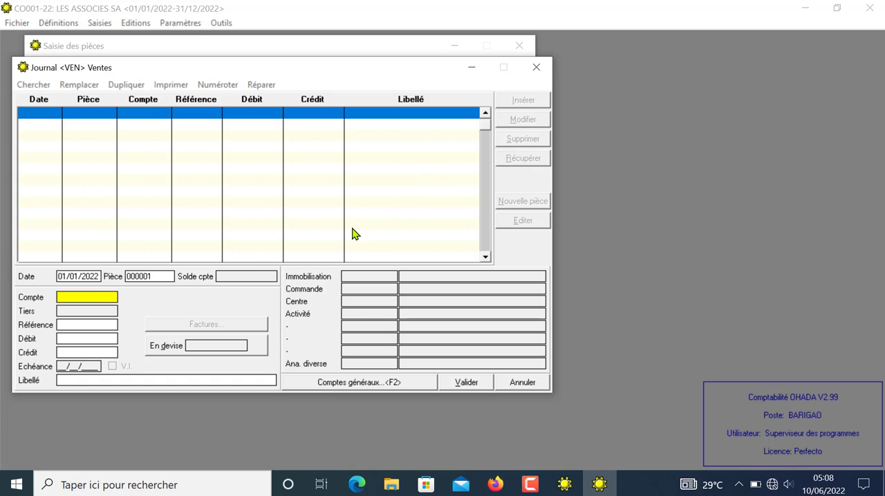
type("706")
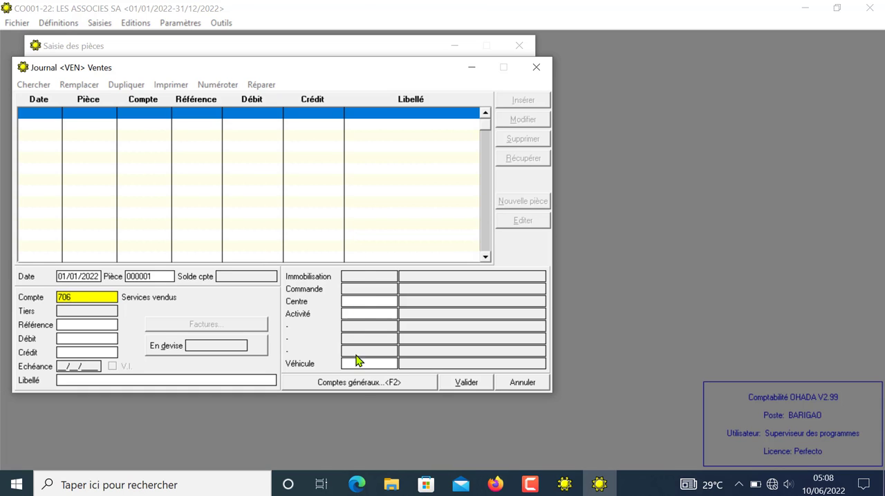
left_click(356, 382)
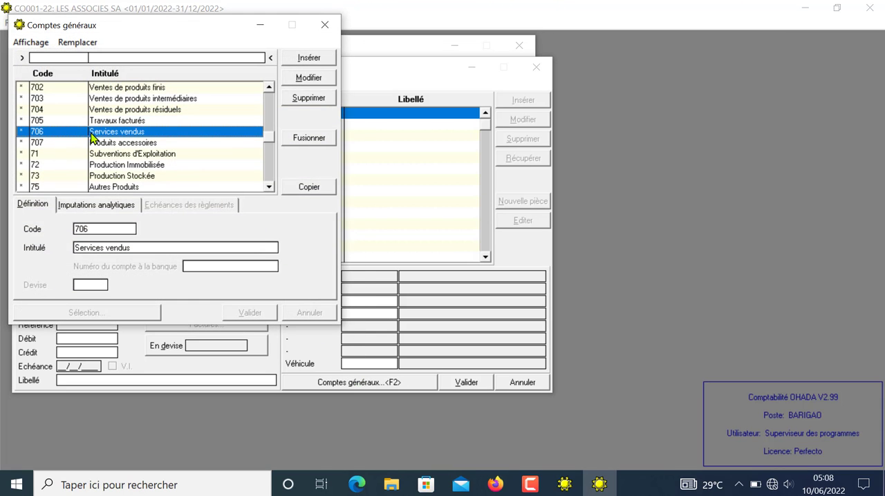
left_click(305, 190)
key("Return")
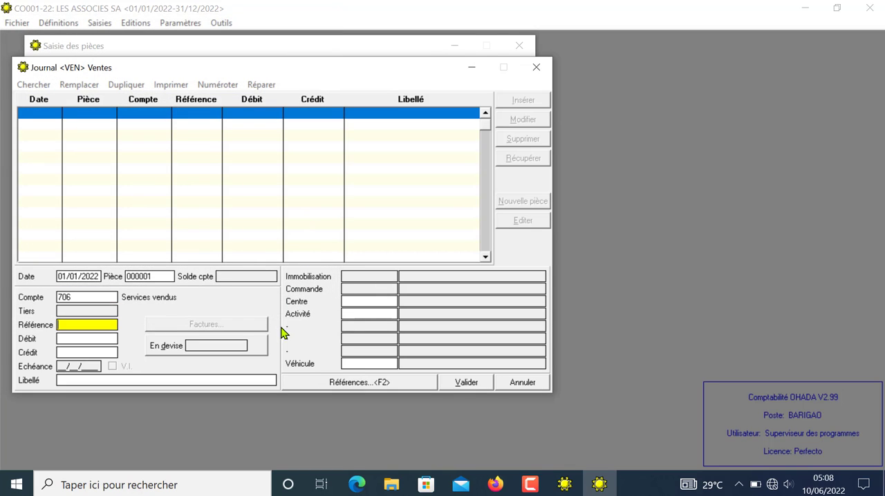
Step: Enter a credit of 6 000 000 on the account 706 line and label it "LOCATION DE BUS"
key("Return")
key("Return")
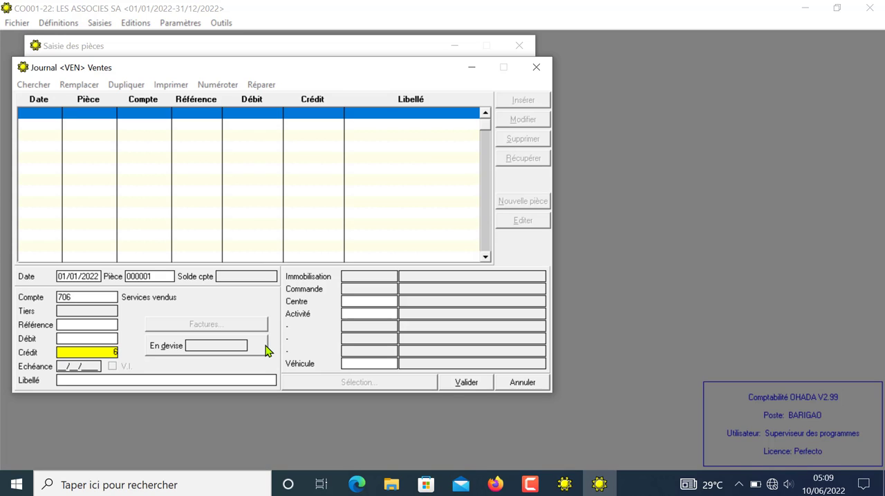
type("6 000 000")
key("Return")
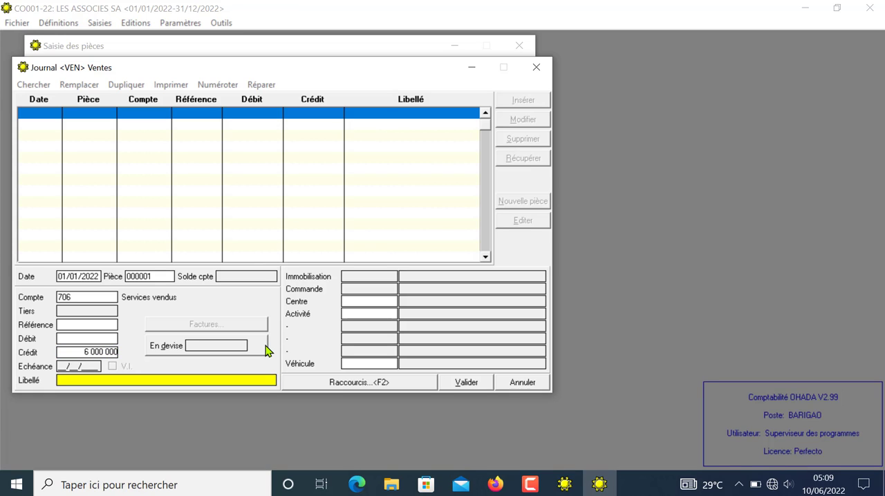
type("LOCATION DE BUS")
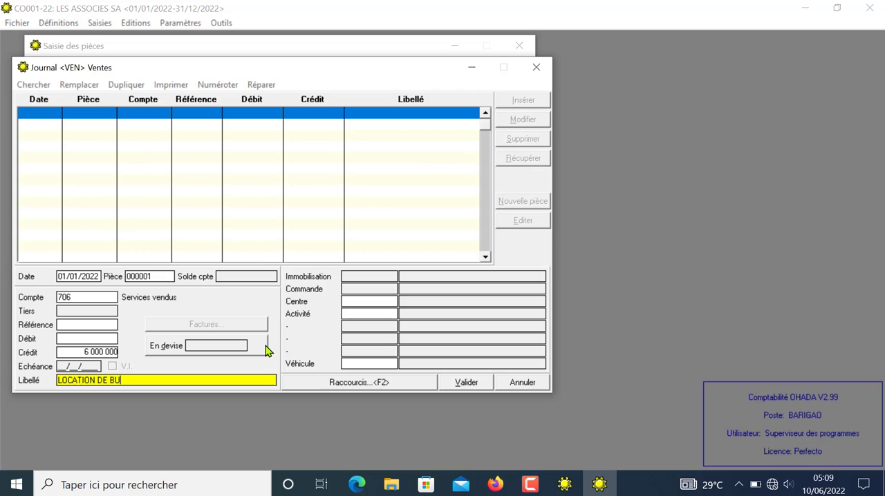
key("Return")
key("Return")
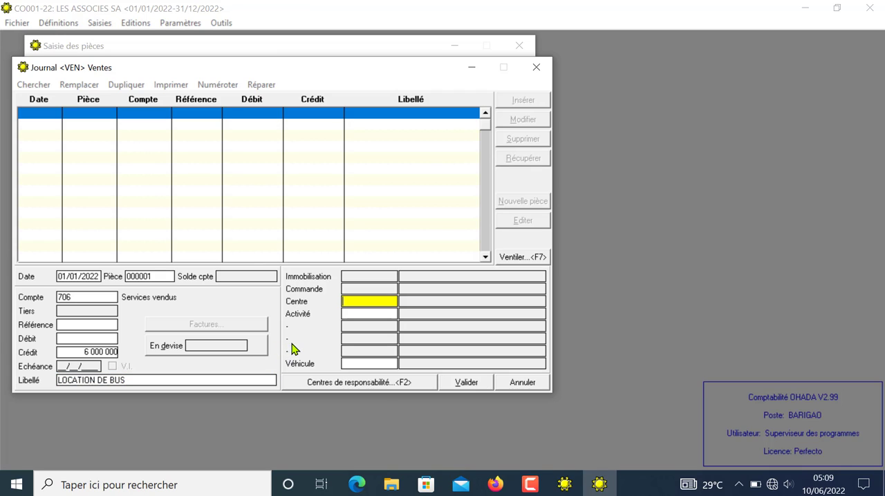
Step: Assign vehicle B01 BUS A to the LOCATION DE BUS credit line and validate the line
left_click(359, 362)
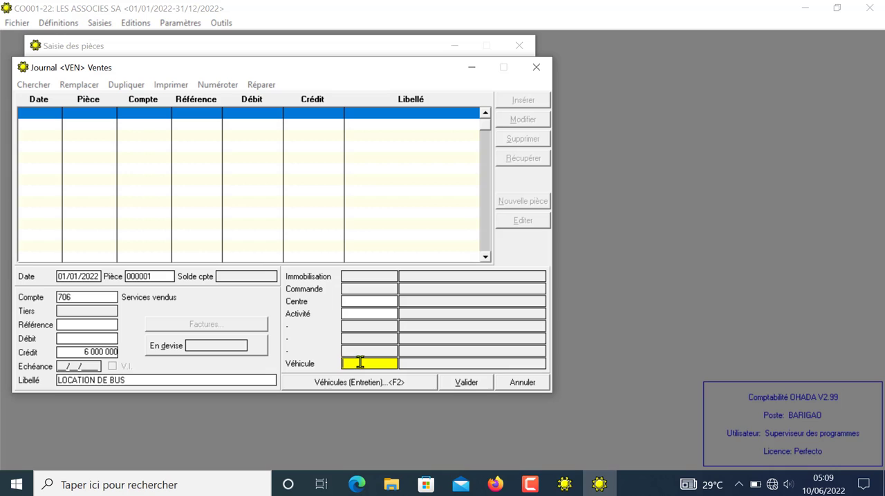
left_click(322, 383)
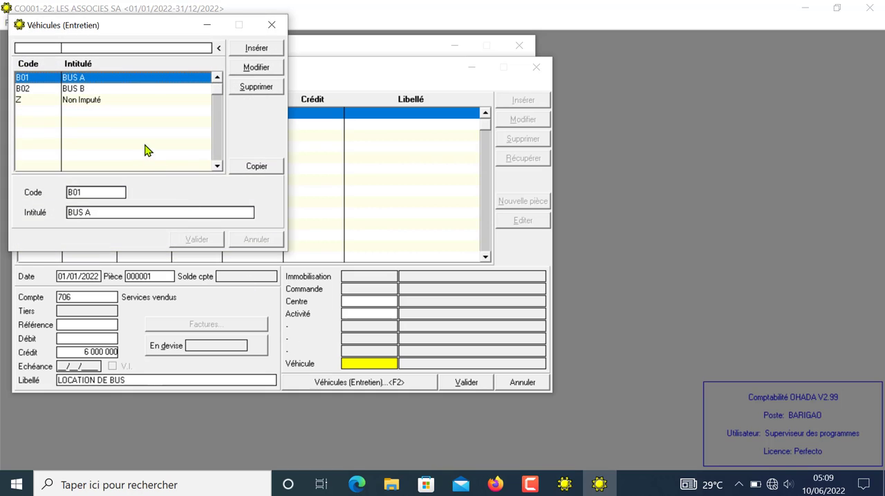
left_click(258, 168)
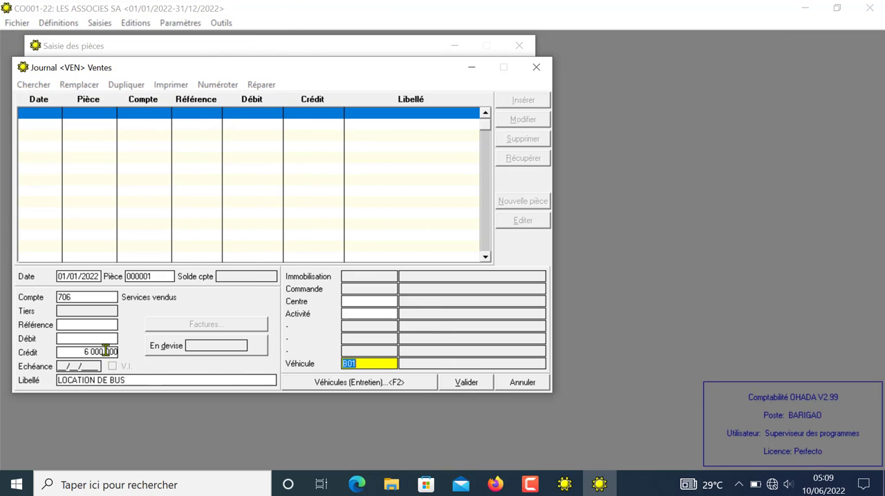
left_click(471, 387)
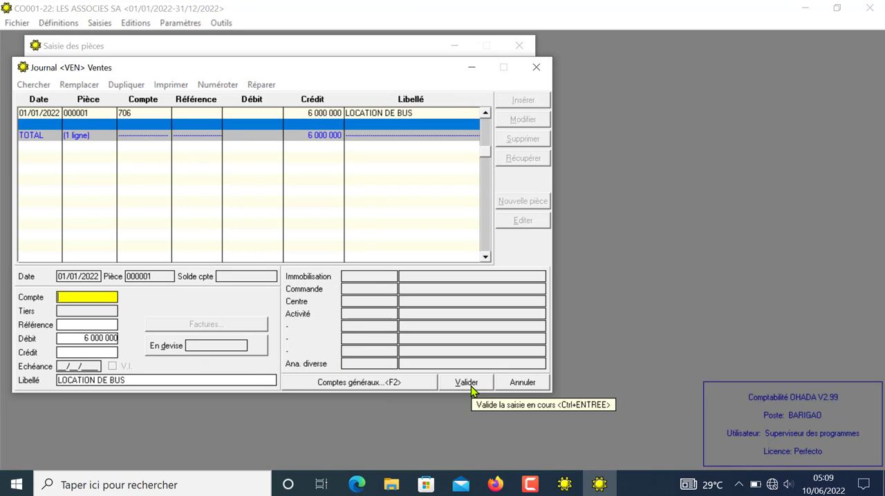
Step: Post the 6 000 000 debit to account 4111 with client C00D CLIENTS DIVERS, creating its auxiliary account, and close the sales journal
type("411")
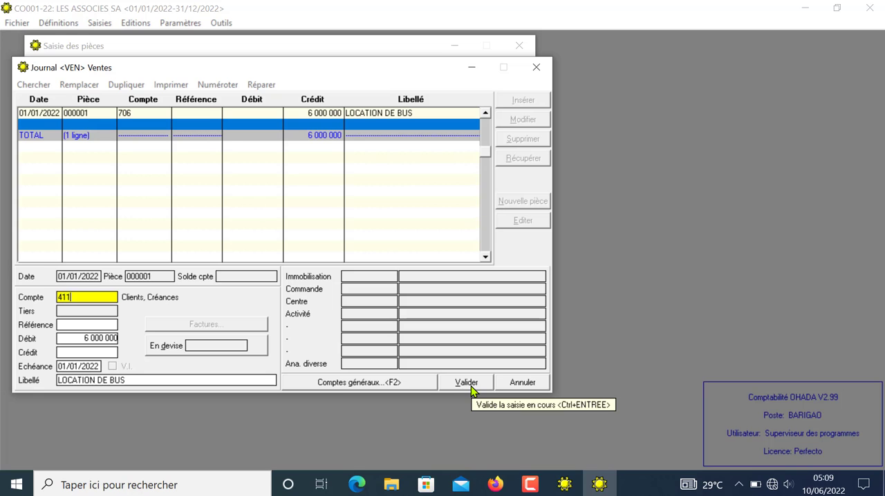
type("1")
key("Return")
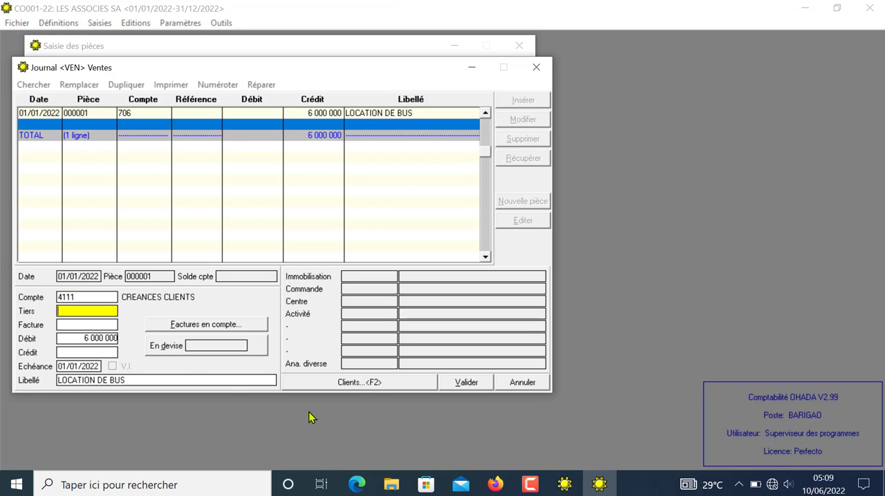
left_click(336, 384)
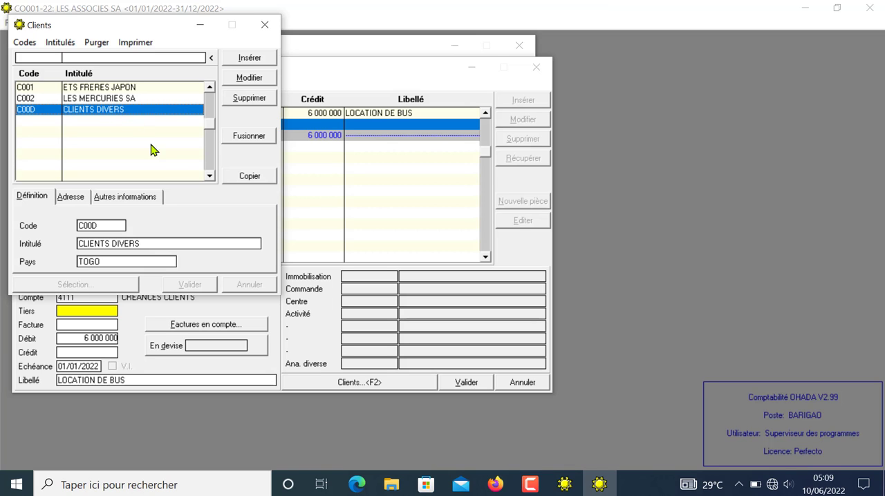
left_click(247, 182)
key("Return")
key("Return")
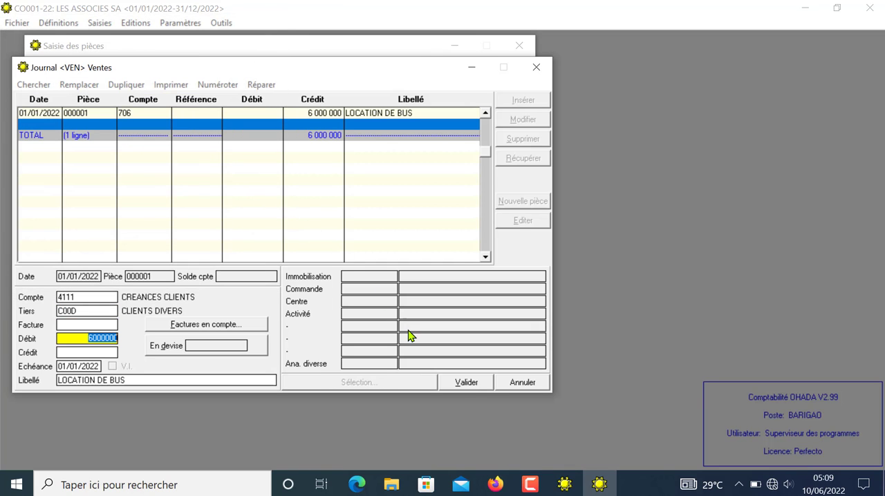
left_click(472, 383)
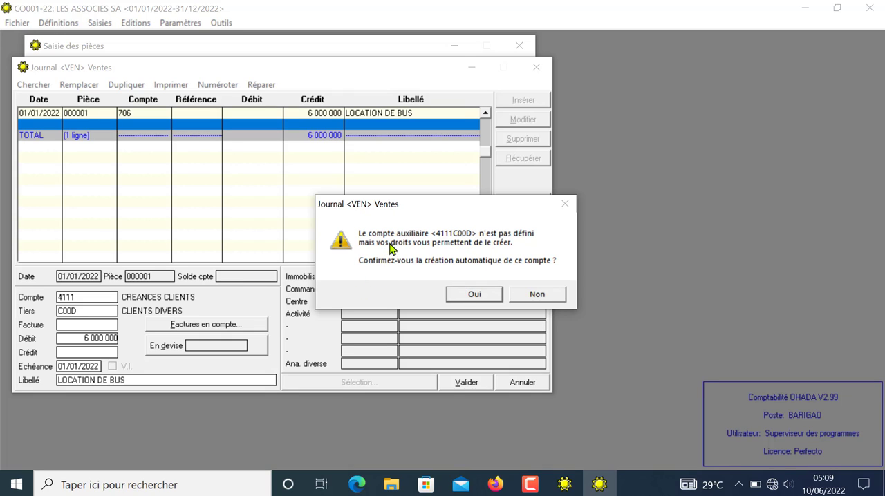
left_click(479, 297)
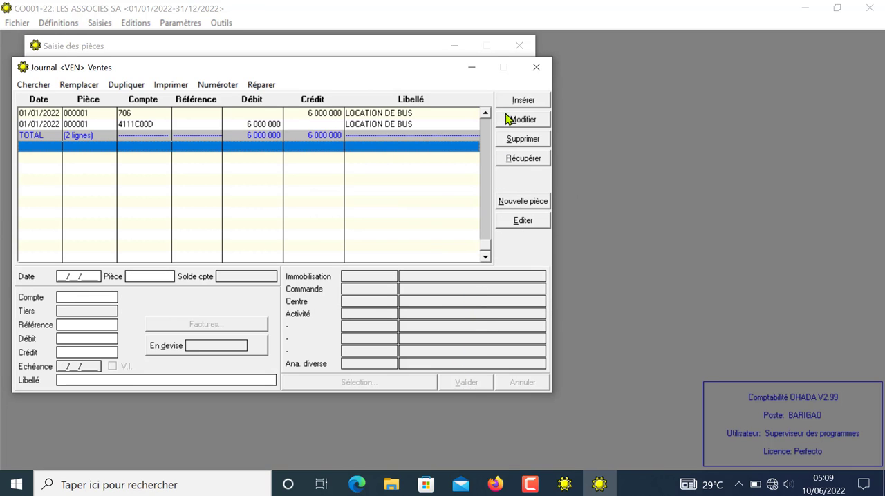
left_click(539, 67)
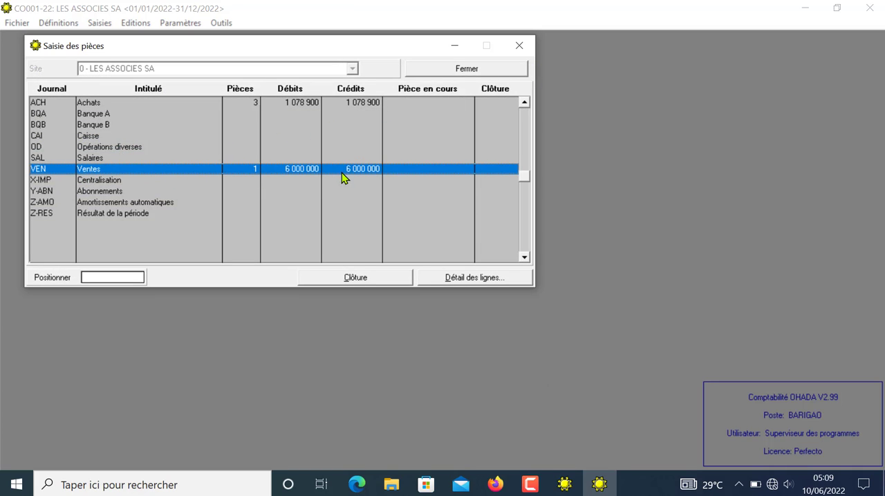
Step: Start piece 000001 dated 31/01/2022 in the BQA Banque A journal
double_click(98, 116)
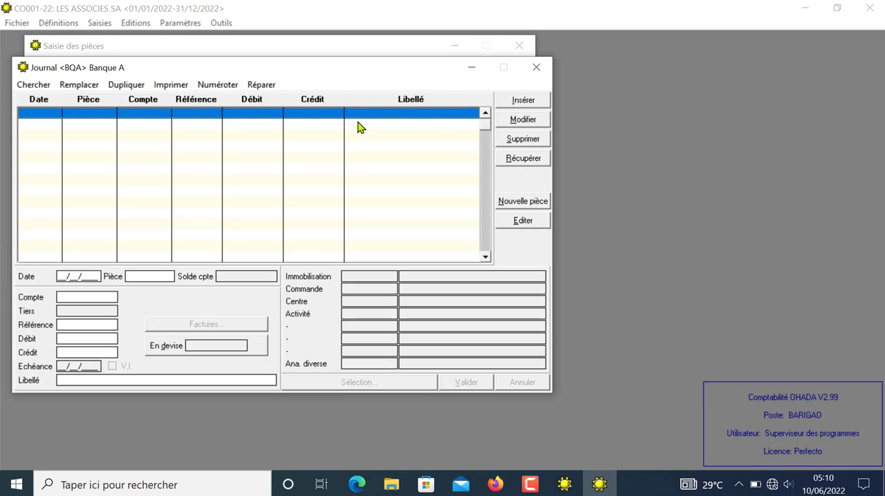
left_click(518, 103)
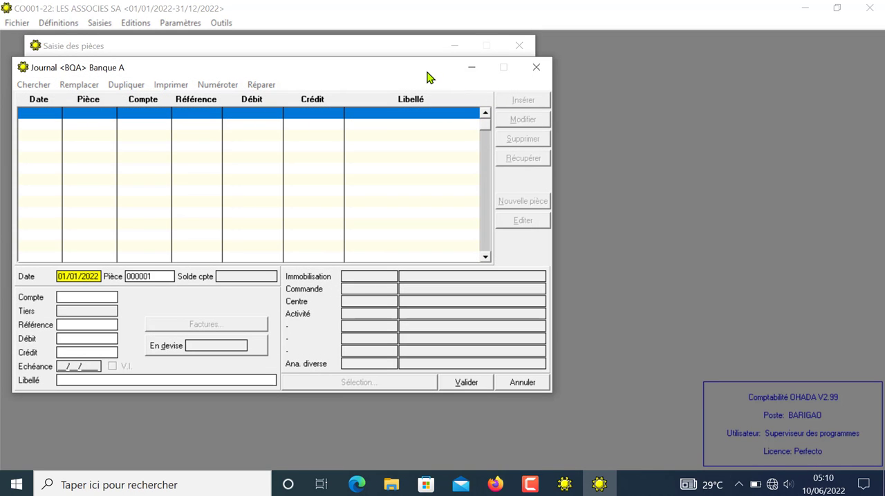
left_click_drag(430, 75, 651, 79)
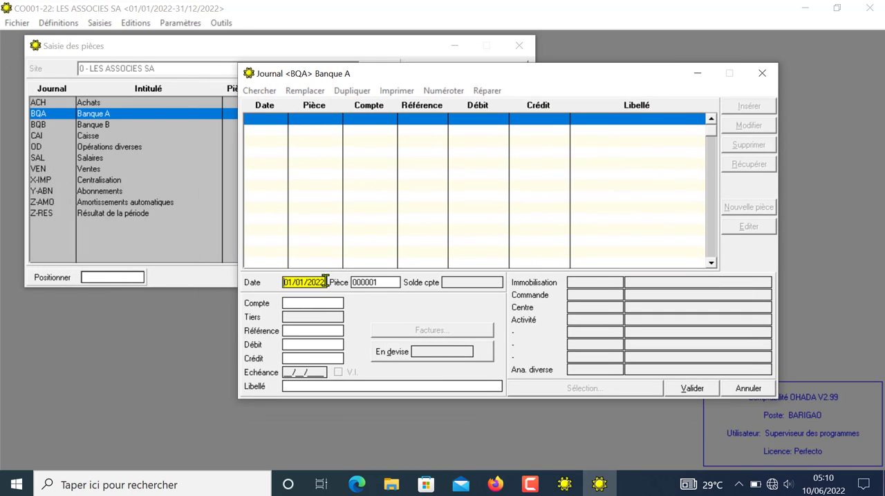
left_click_drag(326, 282, 244, 281)
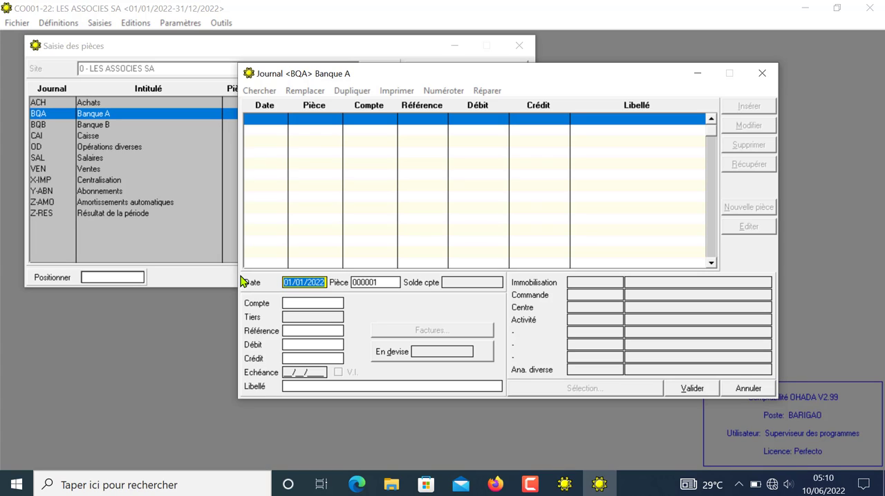
type("31/")
key("Return")
key("Return")
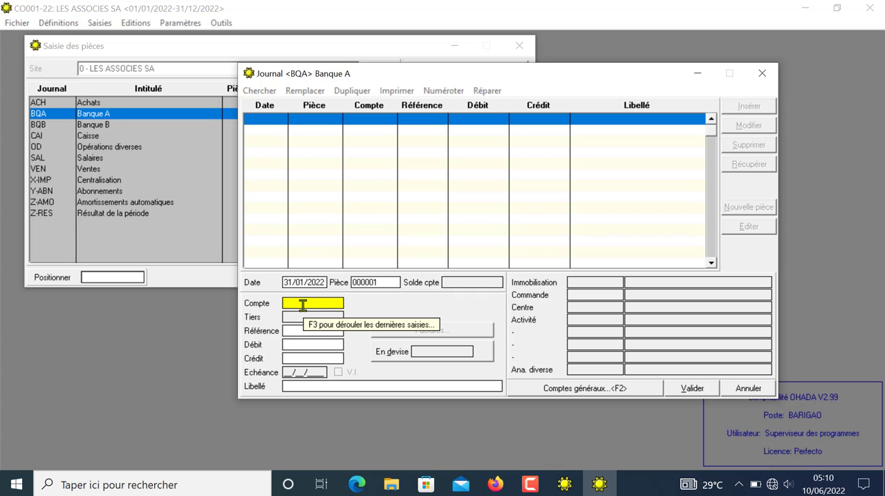
Step: Enter account 4011 with supplier F002 STE NATIONALE DE PETROLE and a debit of 200 000, leaving the invoice blank
type("401")
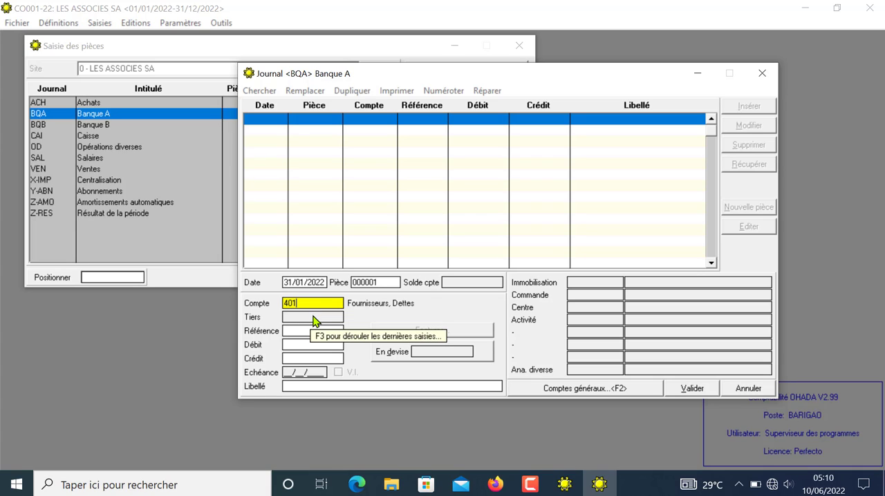
type("1")
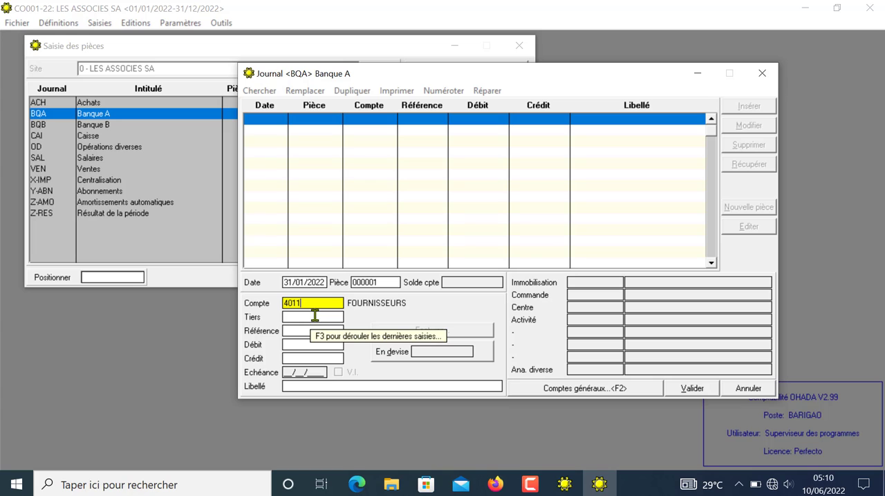
left_click(315, 320)
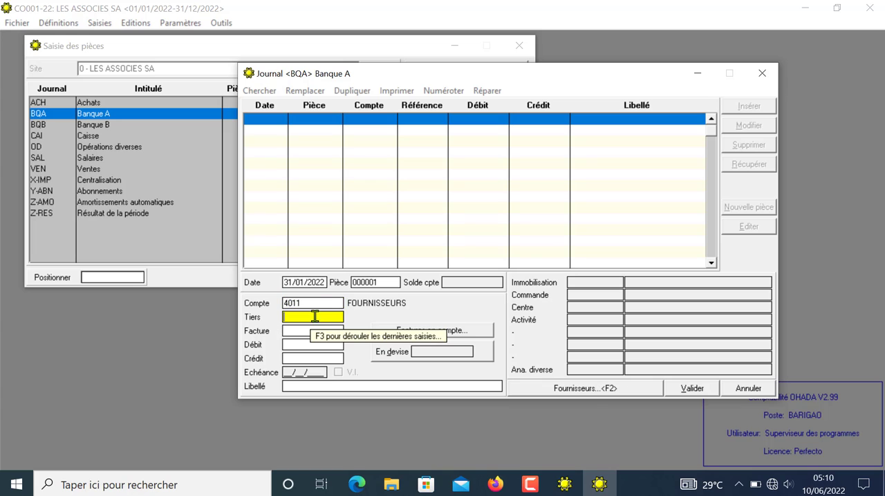
left_click(566, 389)
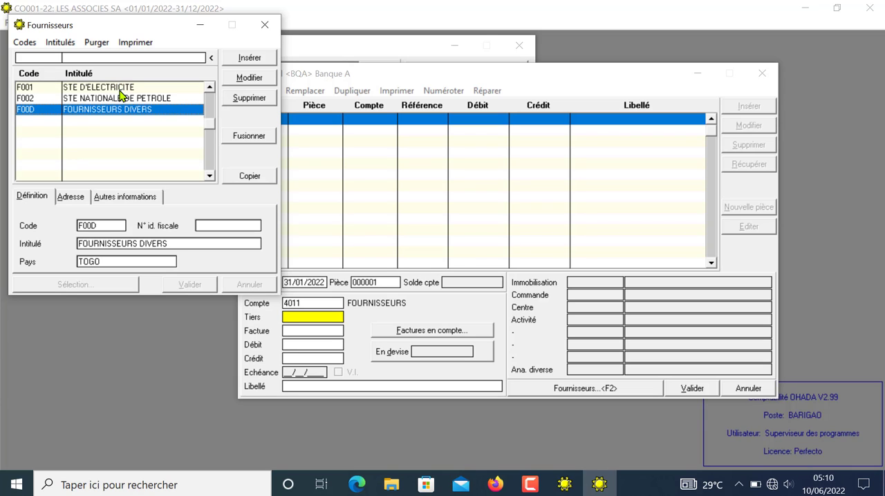
left_click(123, 98)
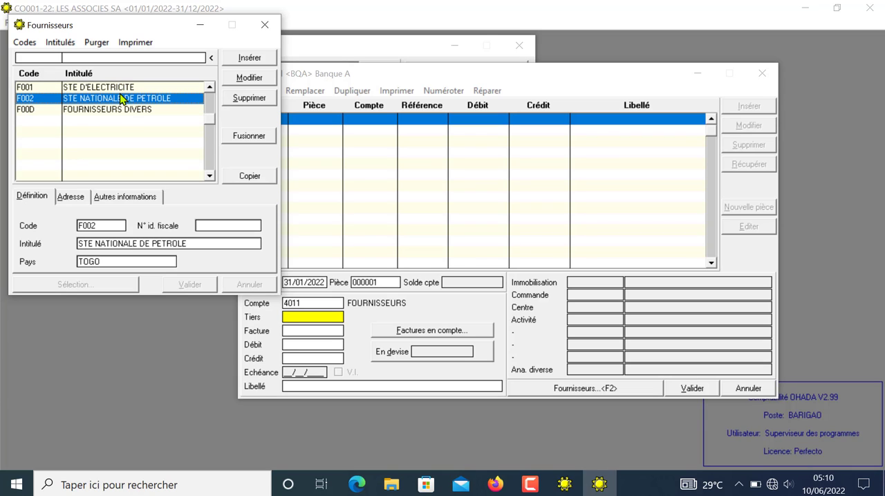
left_click(251, 177)
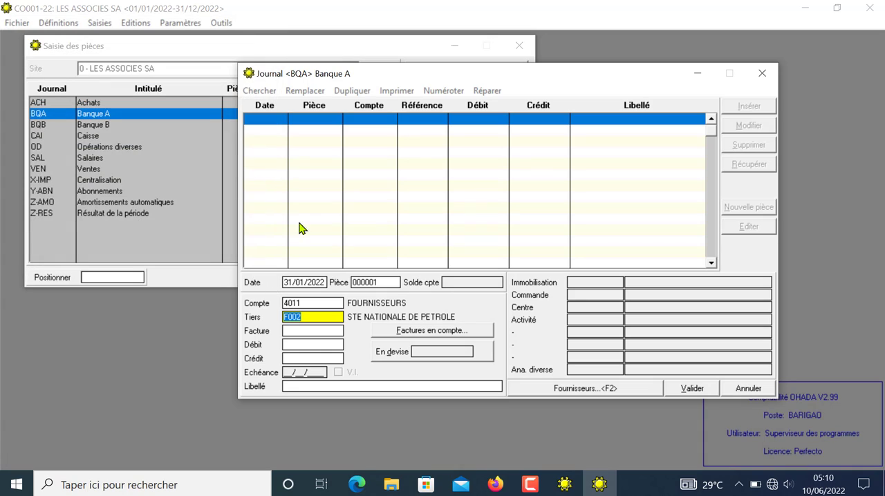
key("Return")
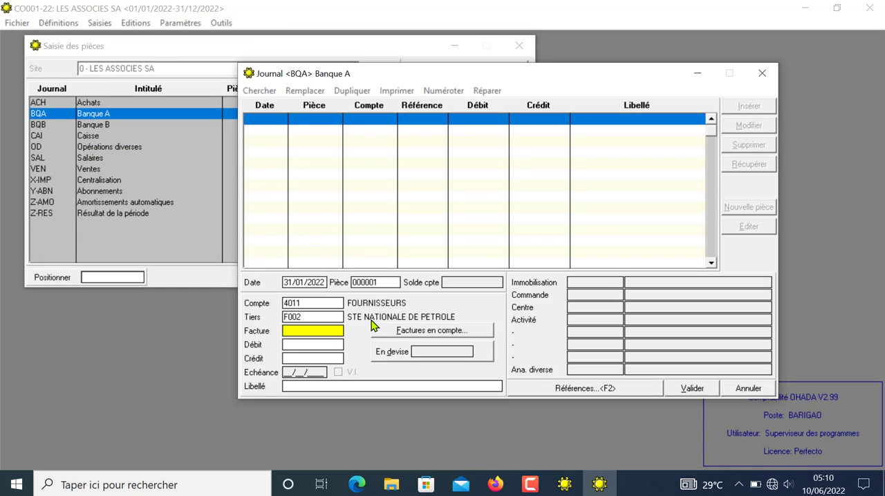
key("Return")
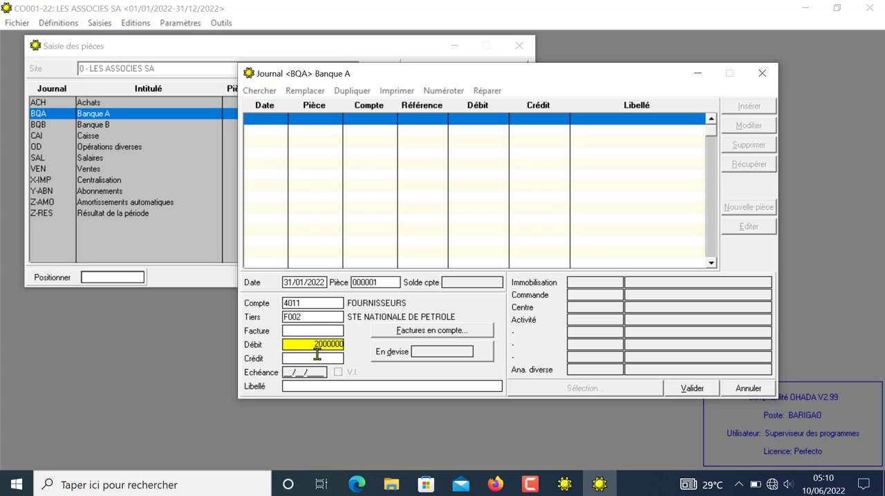
key("Return")
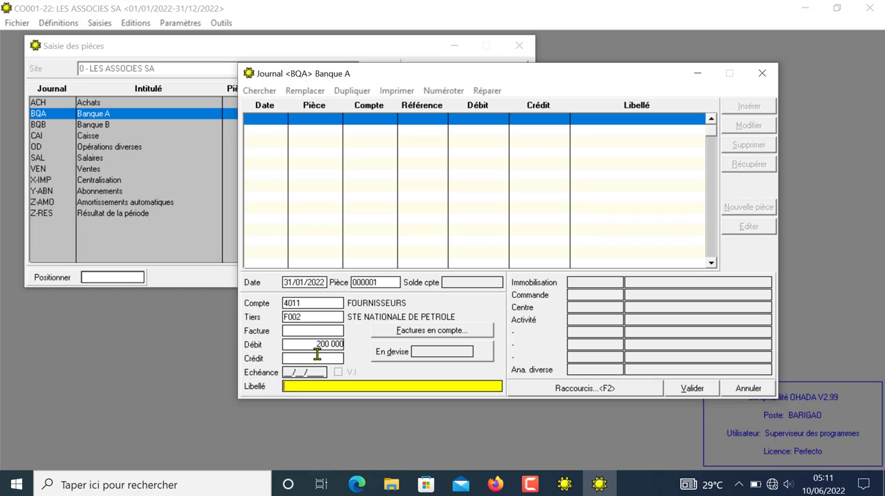
Step: Label the supplier payment line REGLEMENT PARTIEL SUR ACHAT DE CARBURAN and validate it
type("REGLEMENT PARTIEL S")
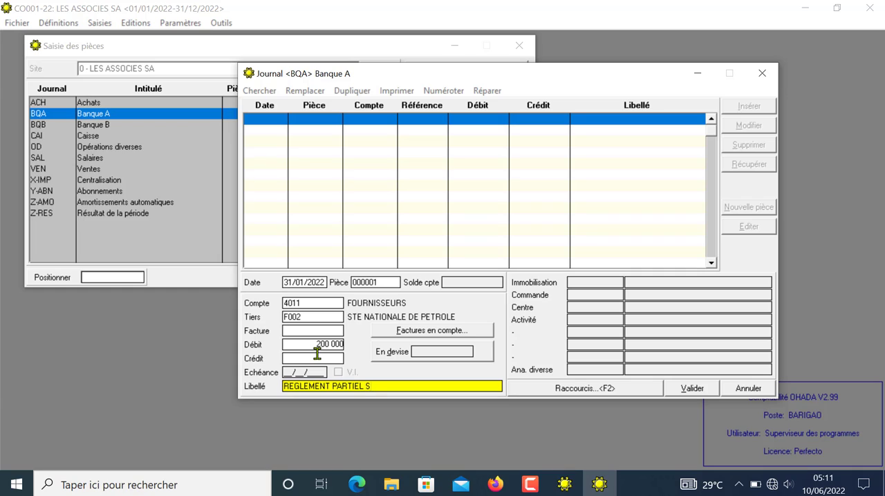
type("CHAT DE CARBURAN")
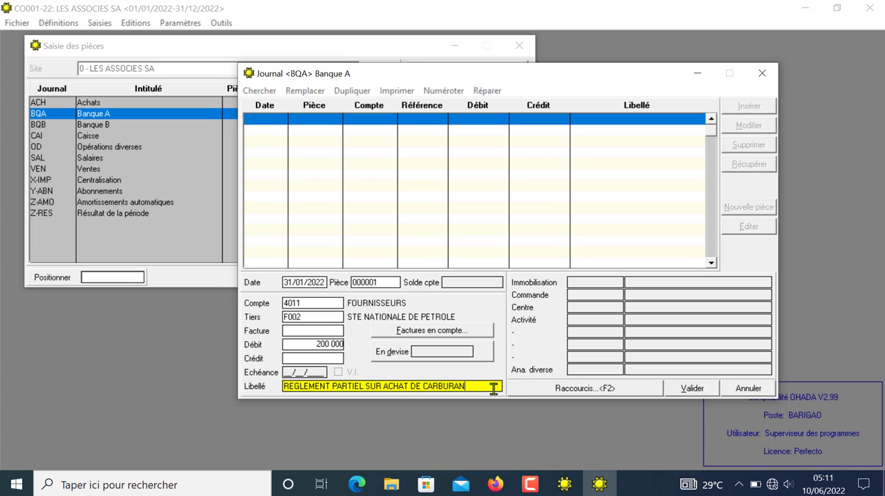
left_click(699, 390)
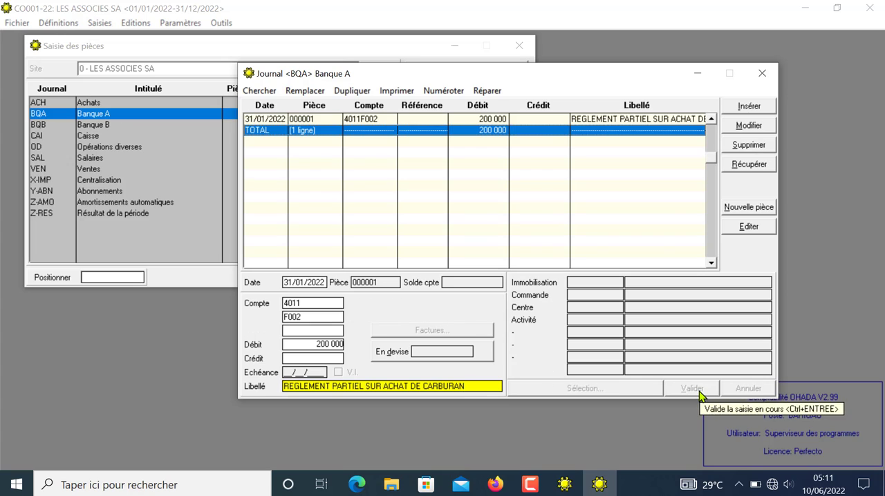
Step: Add the balancing line crediting 200 000 to account 52101 BANQUE A on piece 000001 and validate it
left_click(746, 111)
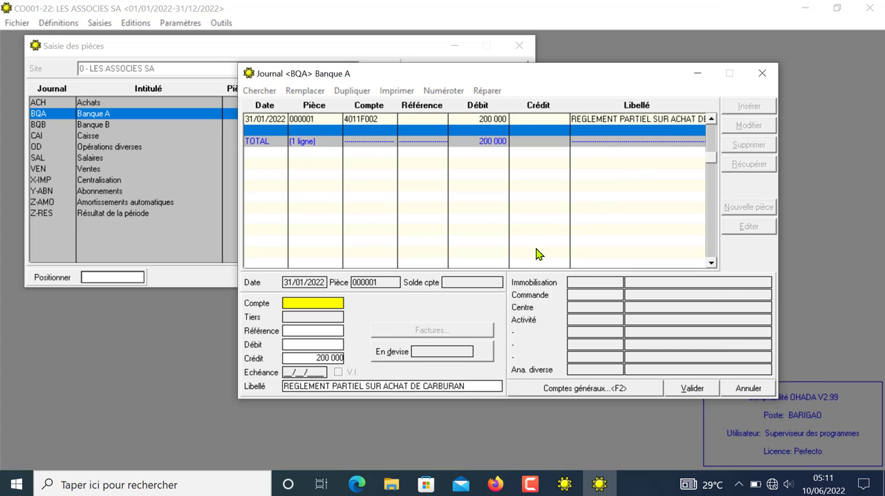
type("52101")
key("Return")
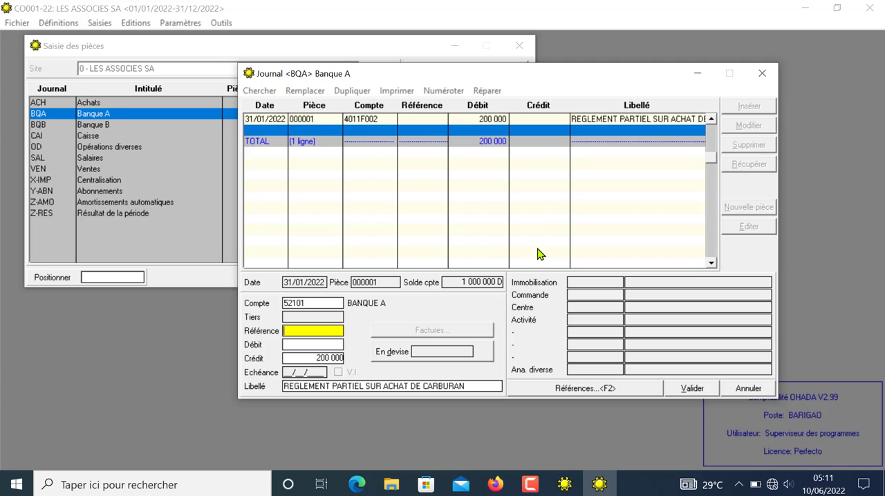
left_click(683, 389)
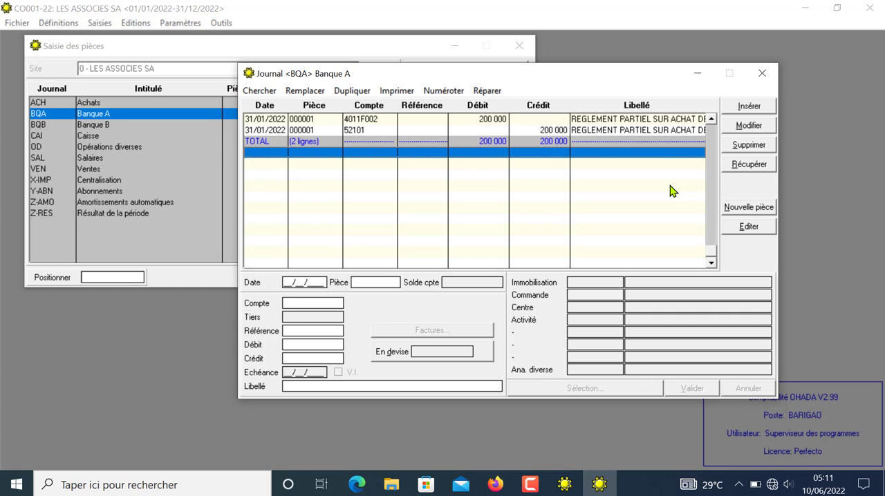
Step: Start piece 000002 dated 31/01/2022 with account 4111 and client C00D CLIENTS DIVERS
left_click(745, 110)
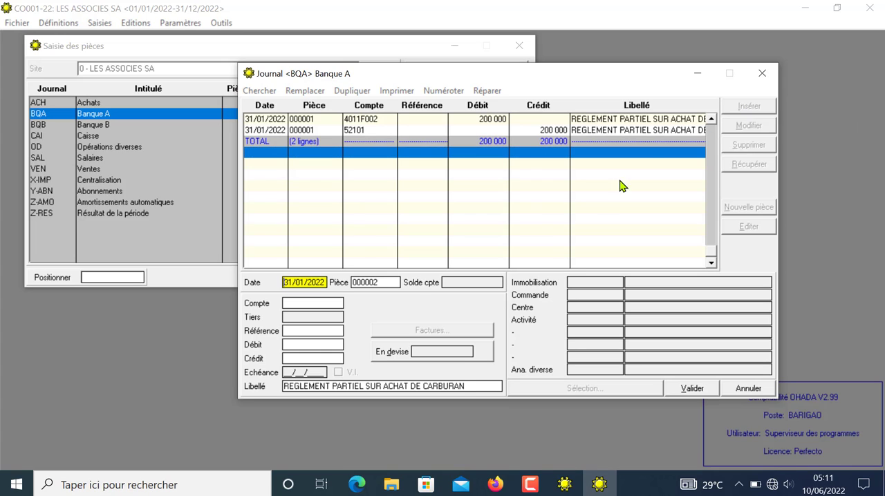
key("Return")
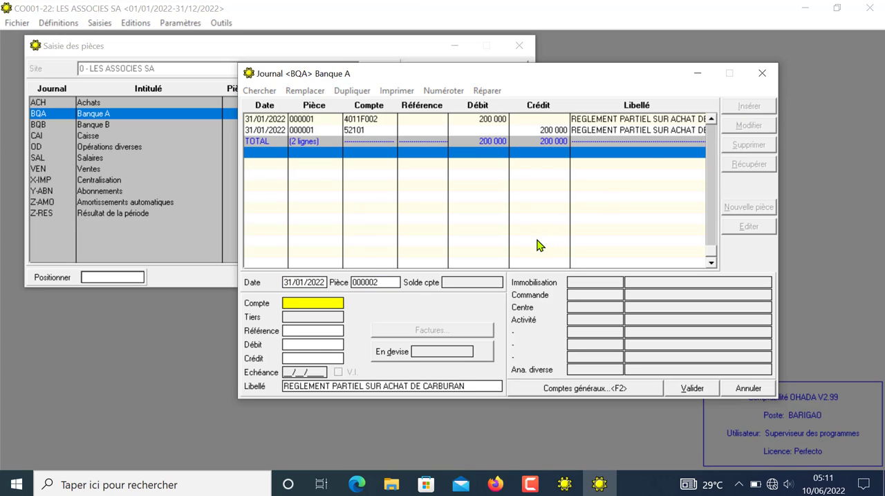
type("41")
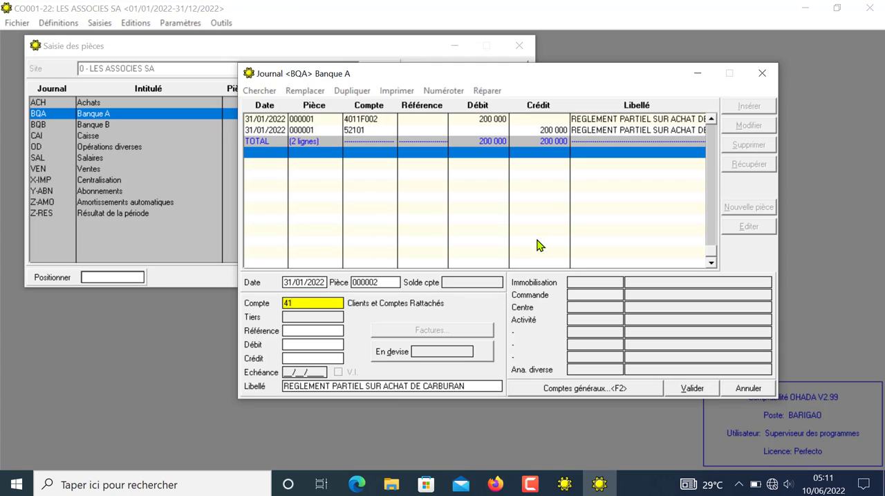
type("11")
key("Return")
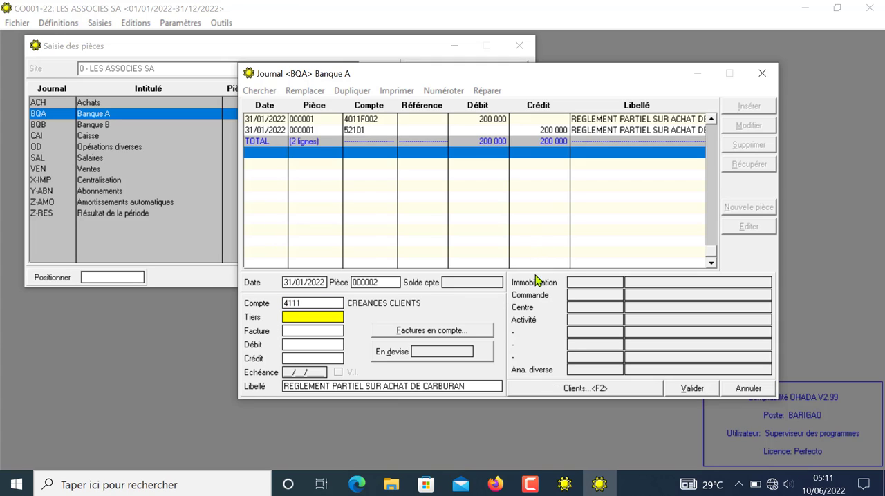
left_click(472, 335)
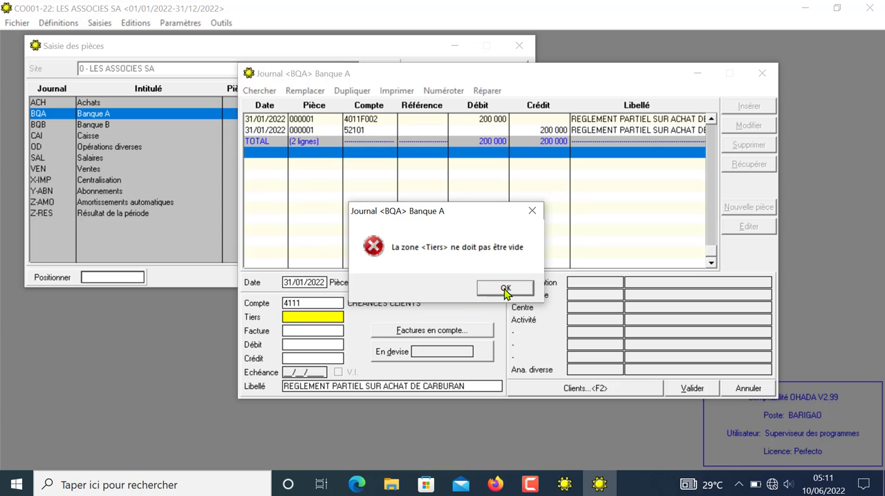
left_click(505, 289)
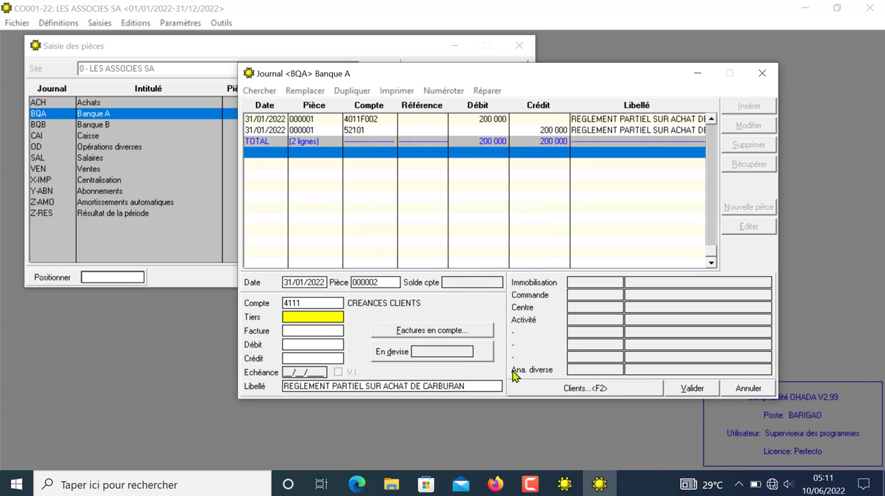
left_click(569, 388)
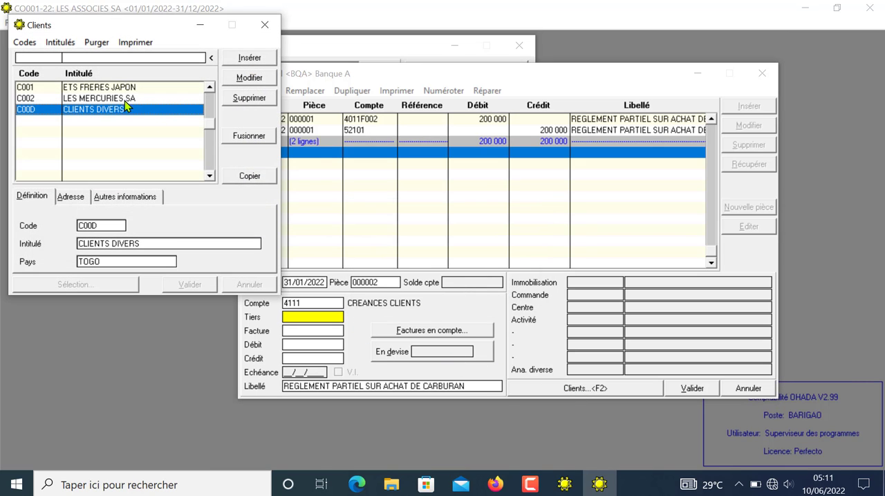
left_click(246, 177)
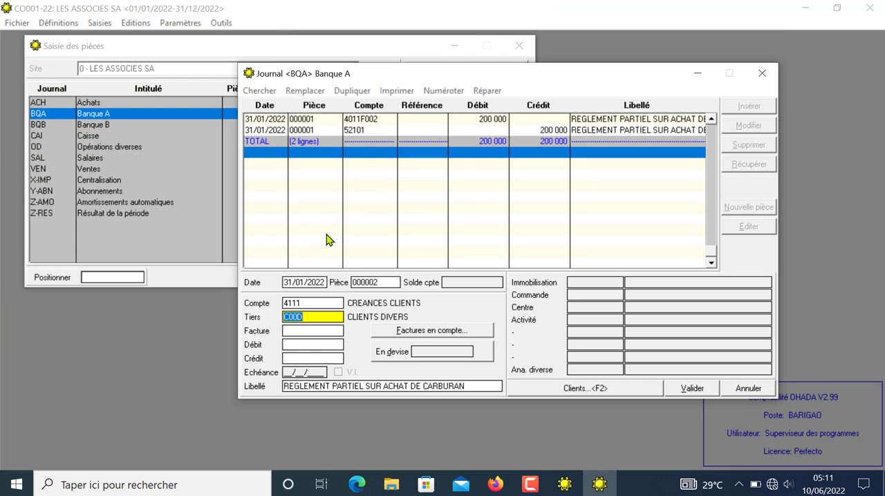
Step: Copy the client's outstanding 6 000 000 invoice dated 01/01/22 into the receipt line
key("Tab")
key("Tab")
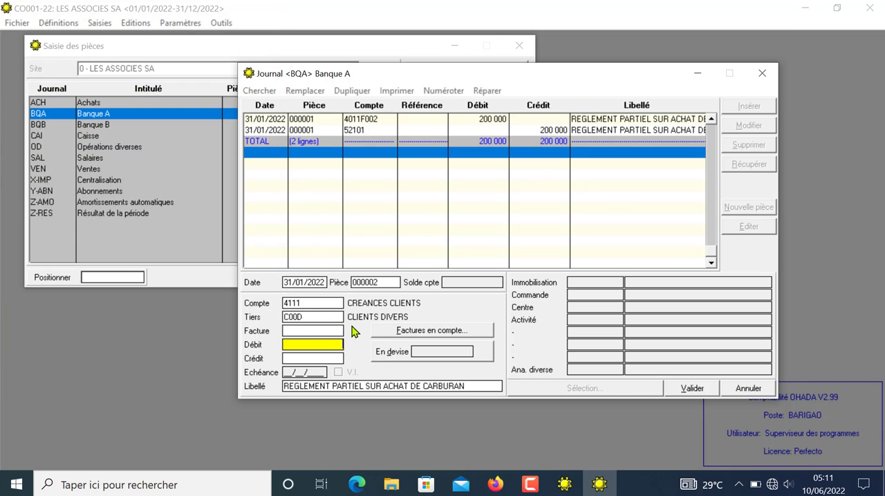
left_click(319, 332)
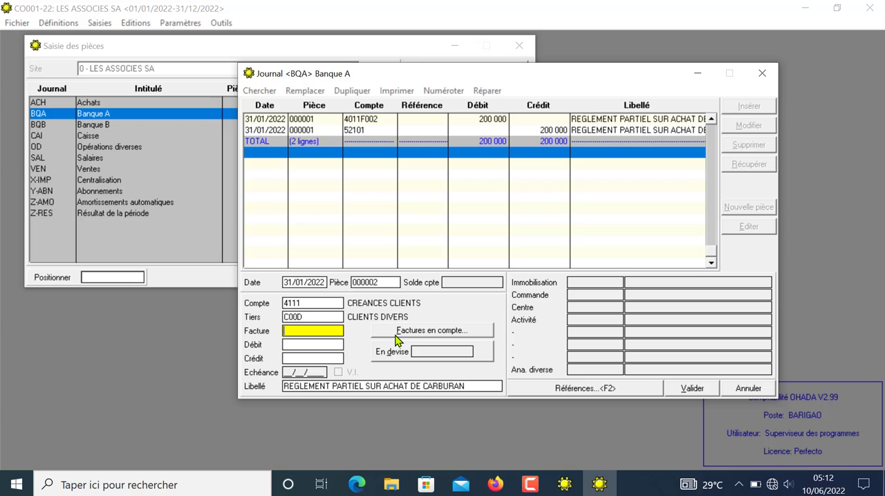
left_click(453, 332)
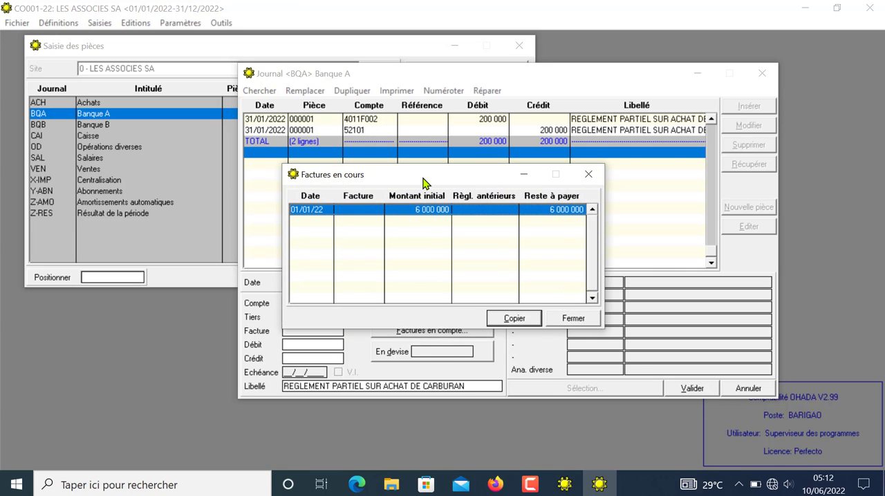
left_click_drag(423, 178, 538, 114)
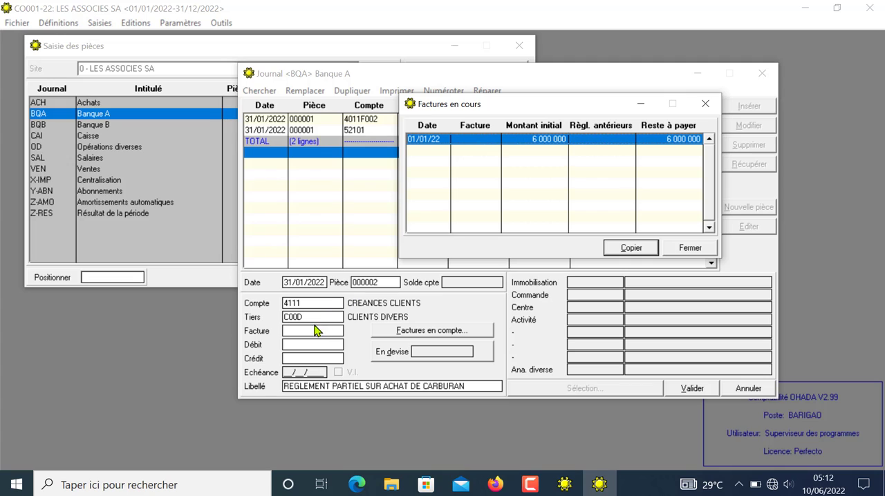
left_click(635, 251)
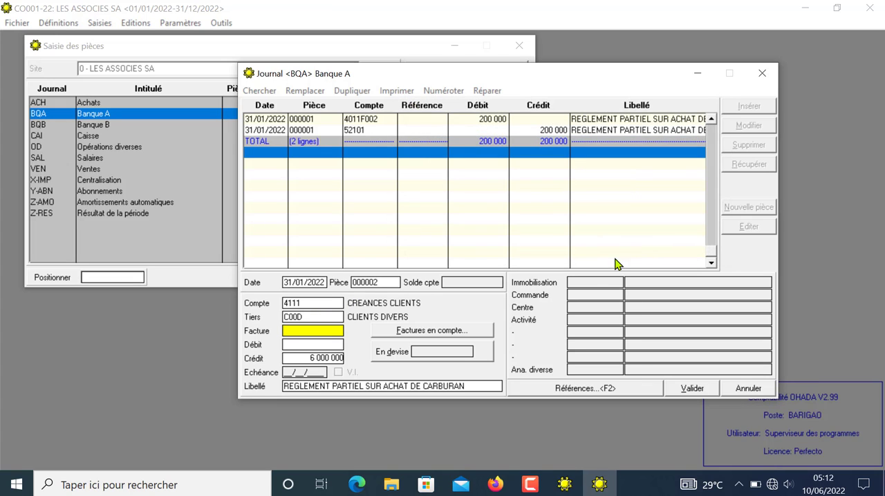
left_click(436, 334)
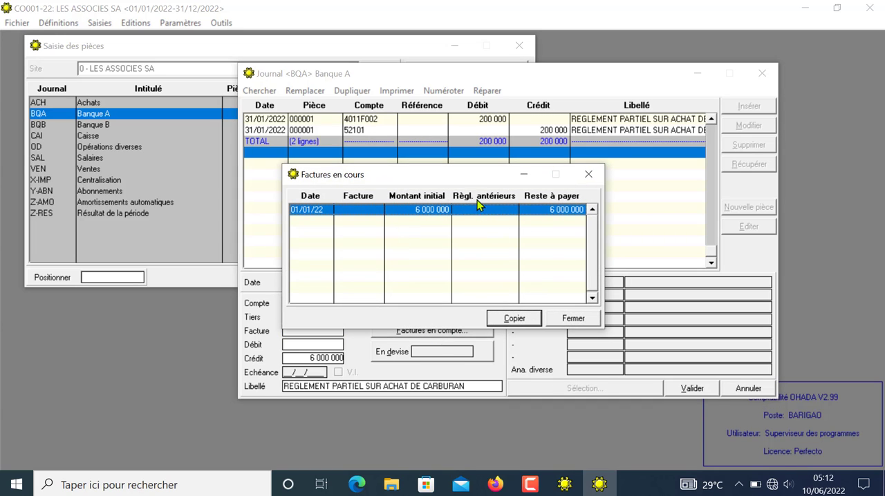
left_click_drag(476, 174, 610, 148)
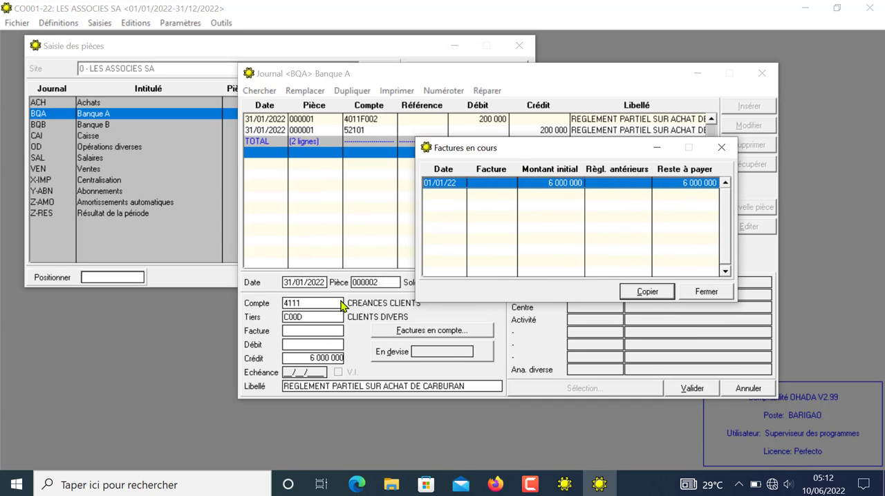
left_click(644, 292)
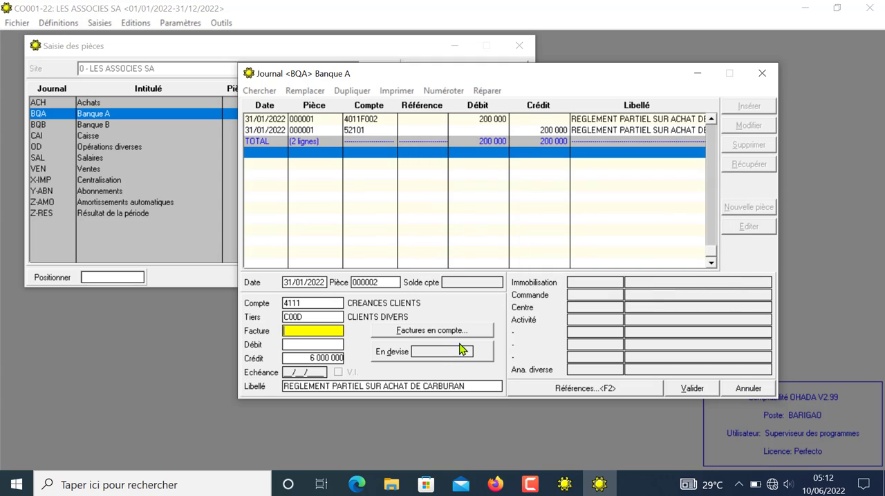
Step: Set the client line's credit to 5 000 000 and validate the line
left_click(314, 360)
left_click_drag(315, 360, 349, 361)
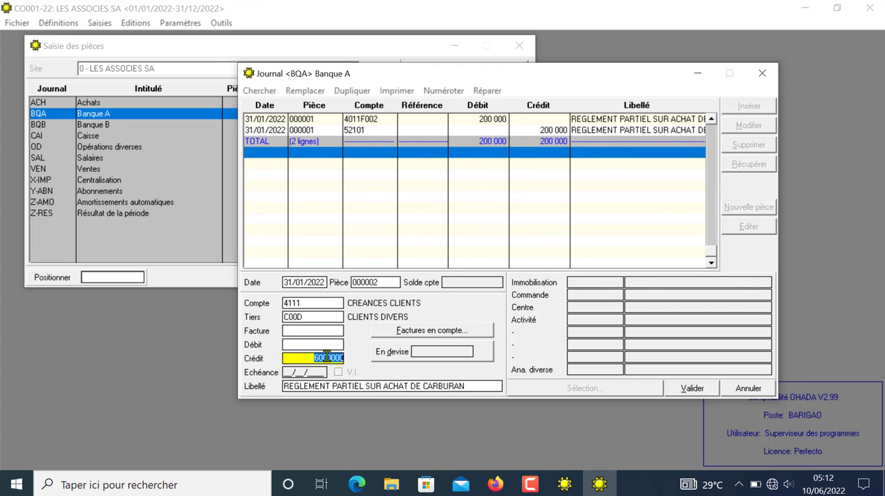
left_click(320, 358)
mouse_move(310, 361)
left_mouse_down()
mouse_move(336, 358)
mouse_move(299, 358)
left_mouse_up()
left_click(689, 388)
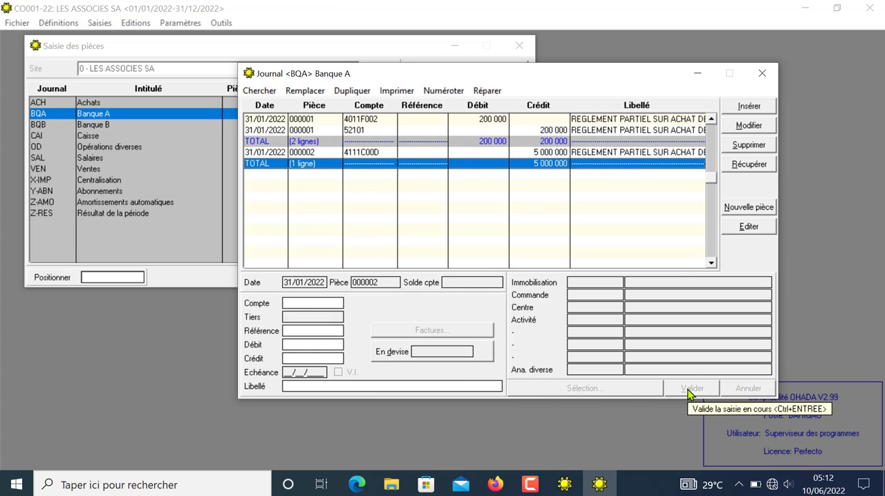
Step: Post the 5 000 000 debit to account 52101 BANQUE A on piece 000002, and close the journal and the Saisie des pièces window
key("Insert")
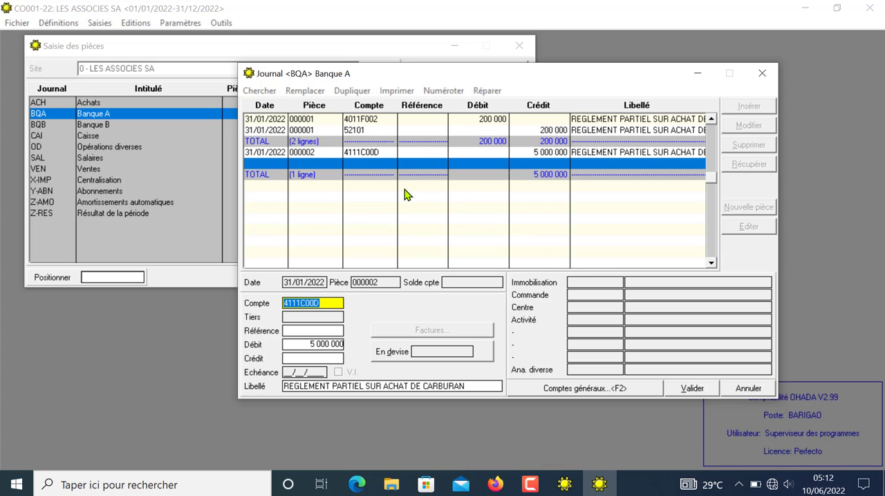
key("Escape")
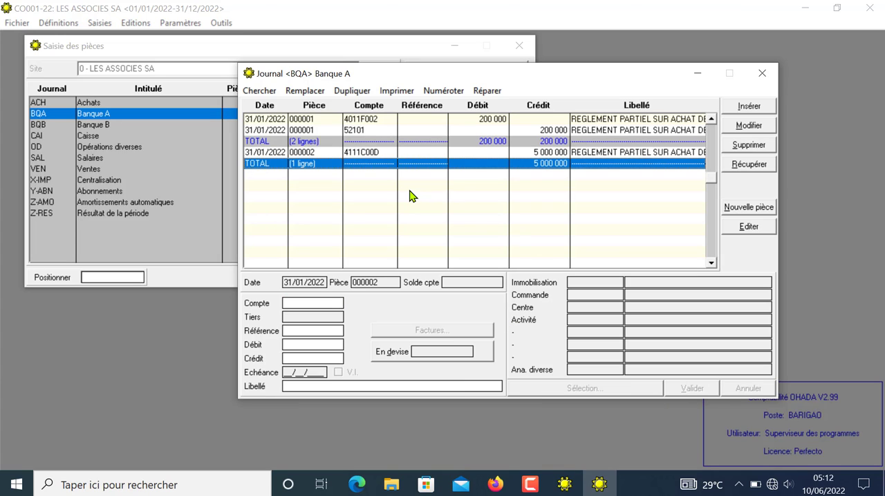
key("Insert")
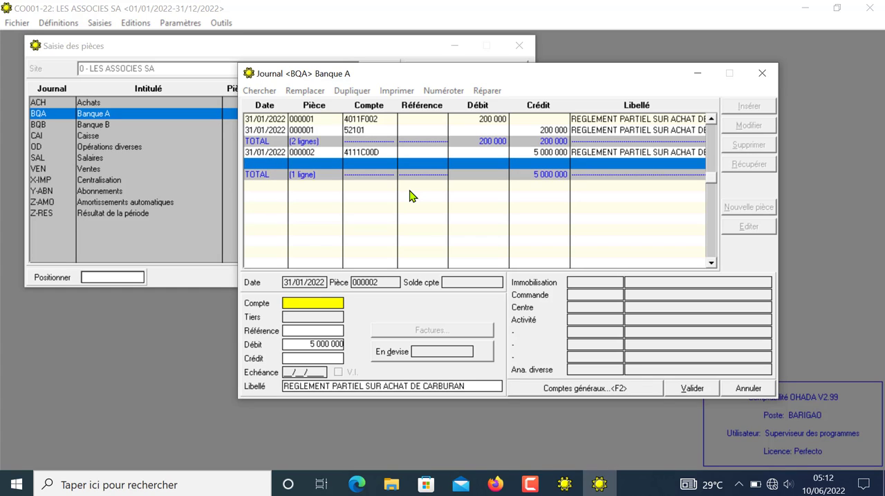
type("52101")
key("Return")
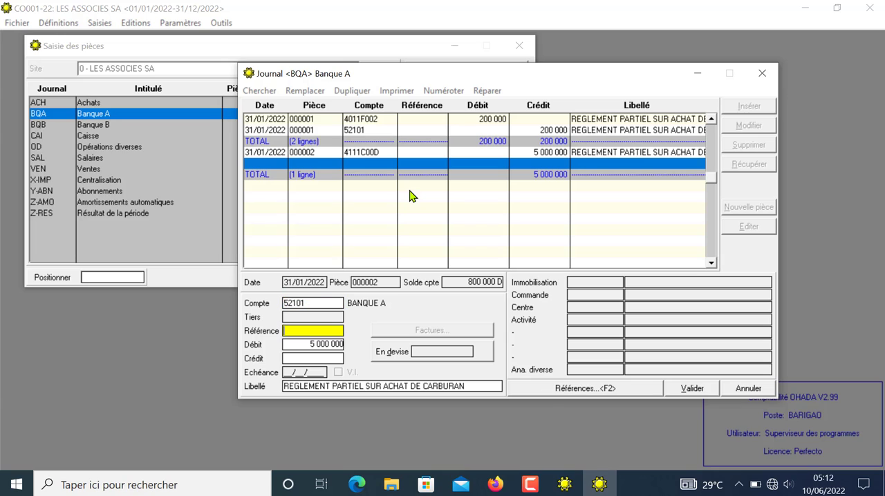
left_click(691, 389)
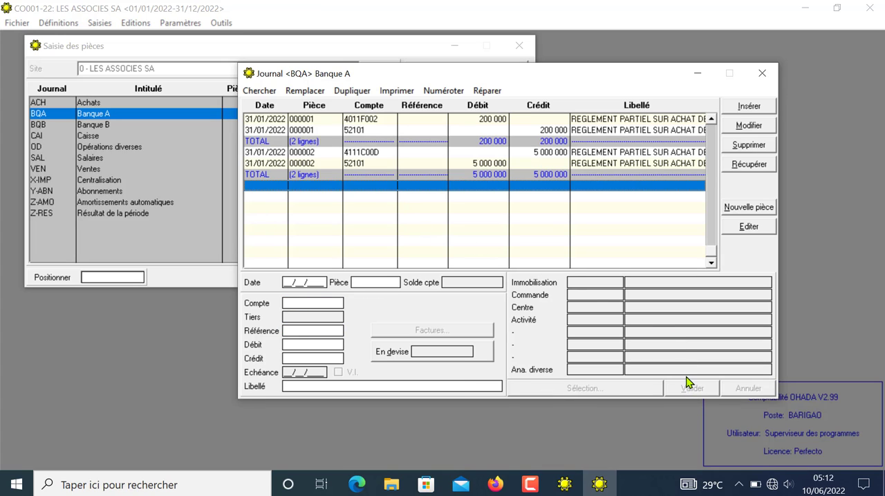
left_click(757, 76)
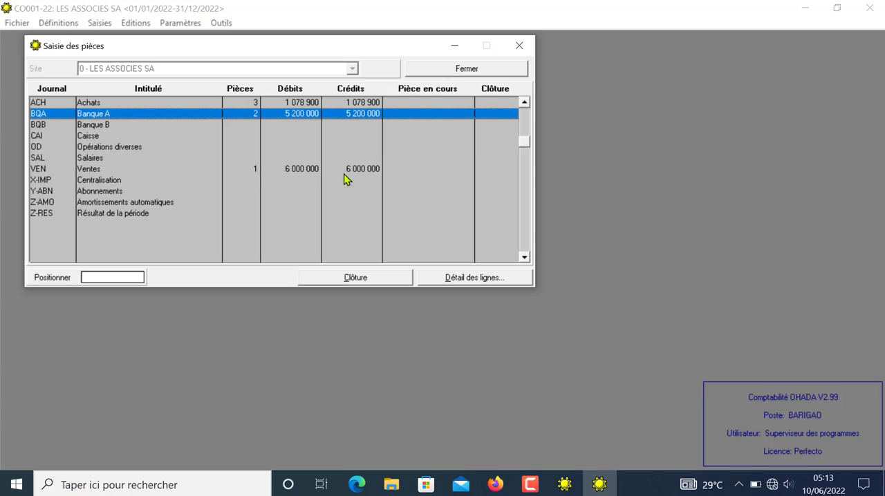
left_click(519, 46)
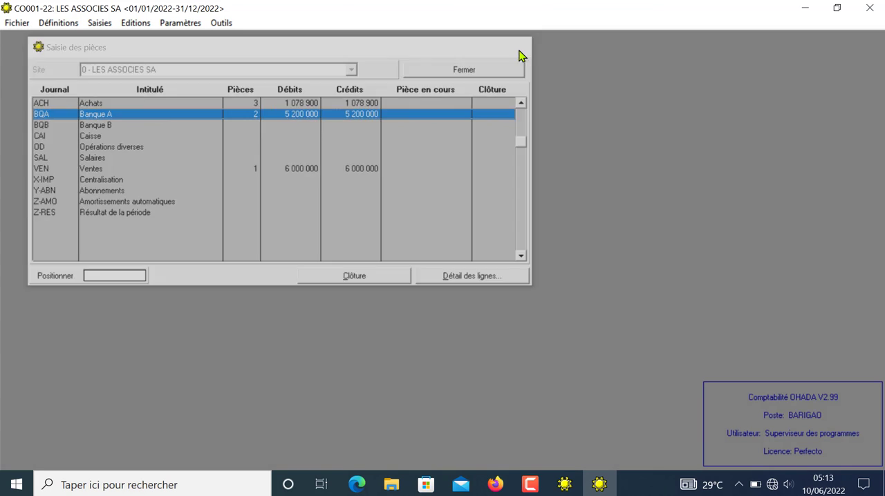
Step: Try to open the account matching function (Lettrage)
left_click(97, 23)
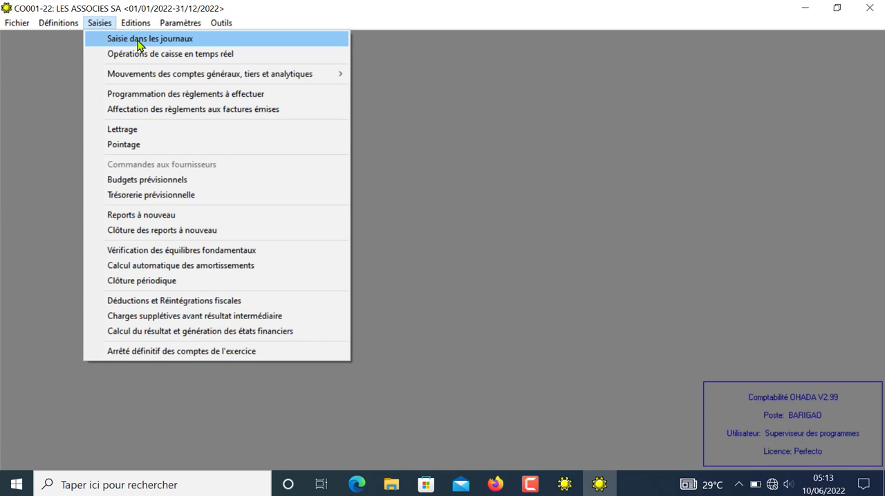
left_click(157, 131)
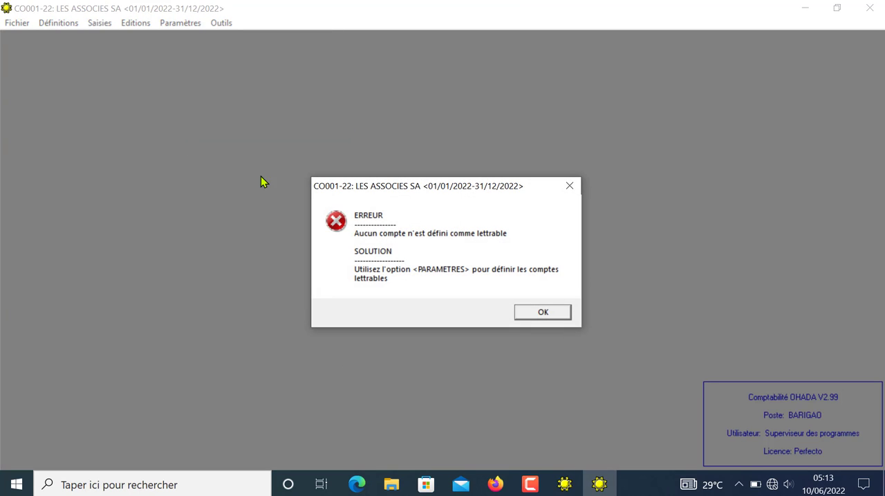
left_click(543, 313)
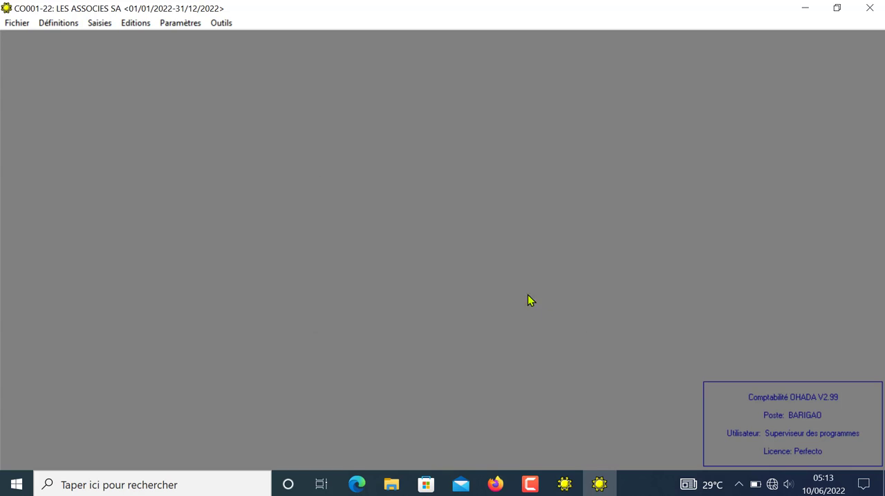
Step: In the account tracking settings (Suivi des comptes), change the payable accounts list to 4011 43 44
left_click(188, 24)
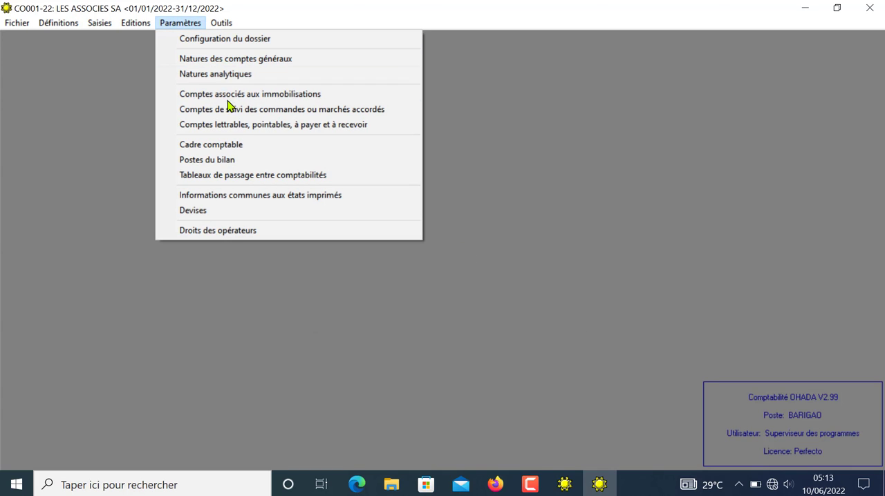
left_click(235, 126)
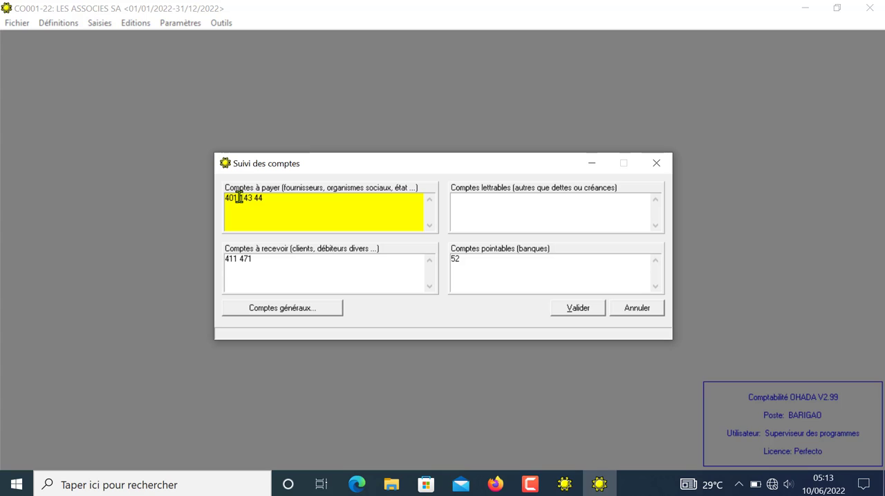
key("Delete")
key("BackSpace")
left_click(475, 208)
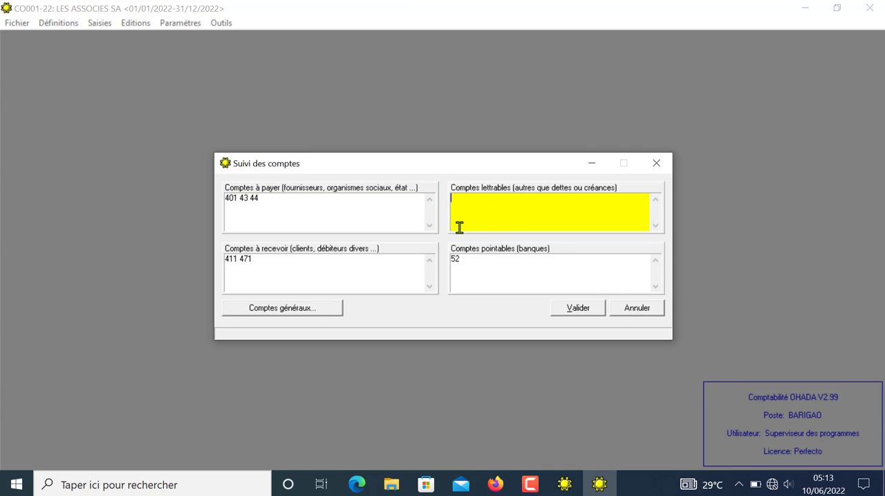
left_click_drag(238, 199, 266, 206)
left_click(236, 198)
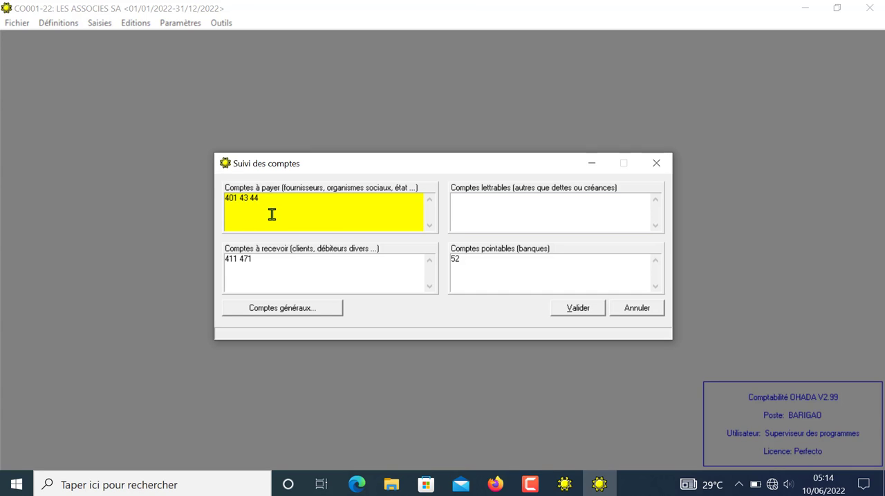
type("1")
Step: Change receivable account 411 to 4111 in the Comptes à recevoir list and validate the account tracking settings
double_click(235, 258)
left_click(236, 259)
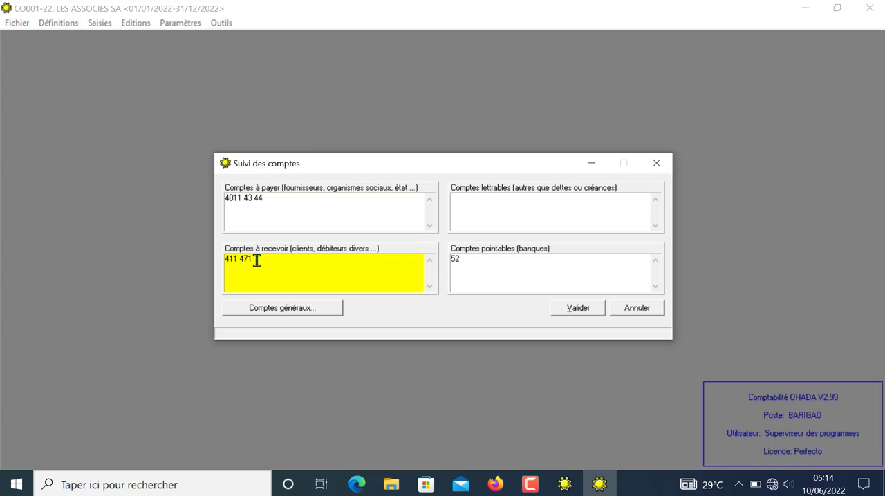
type("1")
left_click(583, 306)
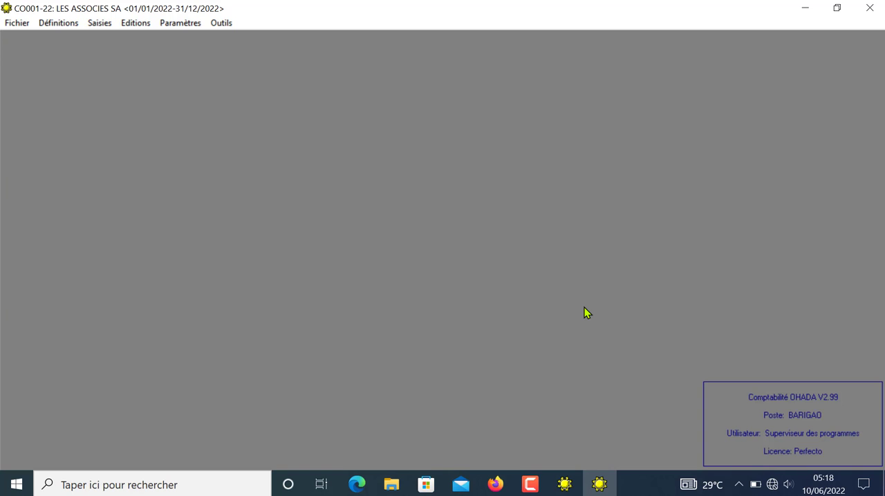
Step: Try to repair the company's accounting files on the local disk
left_click(10, 22)
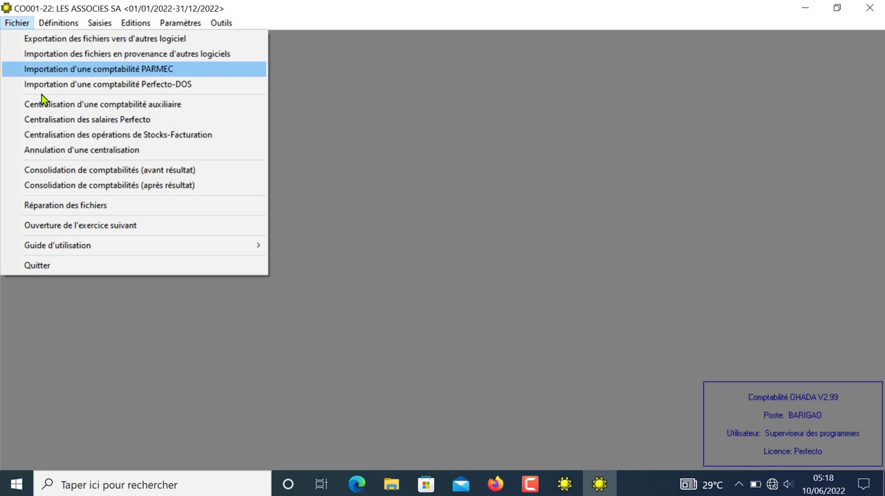
left_click(74, 206)
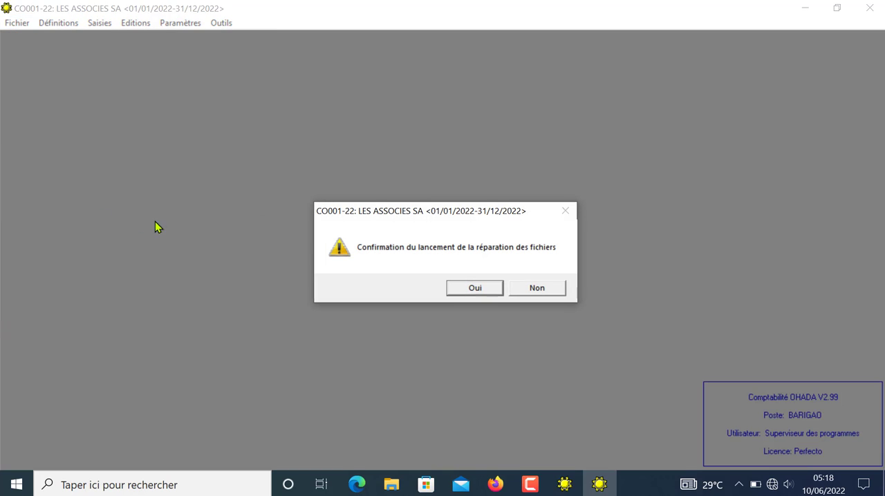
left_click(482, 289)
left_click(483, 291)
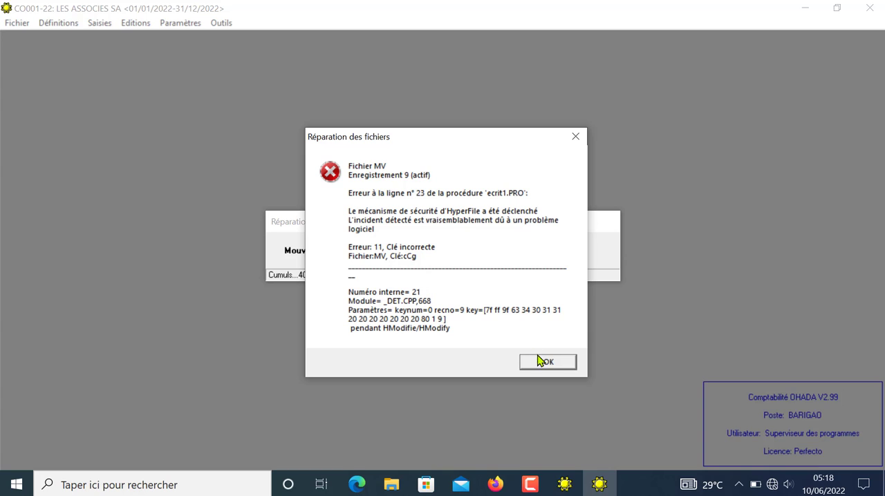
left_click(546, 363)
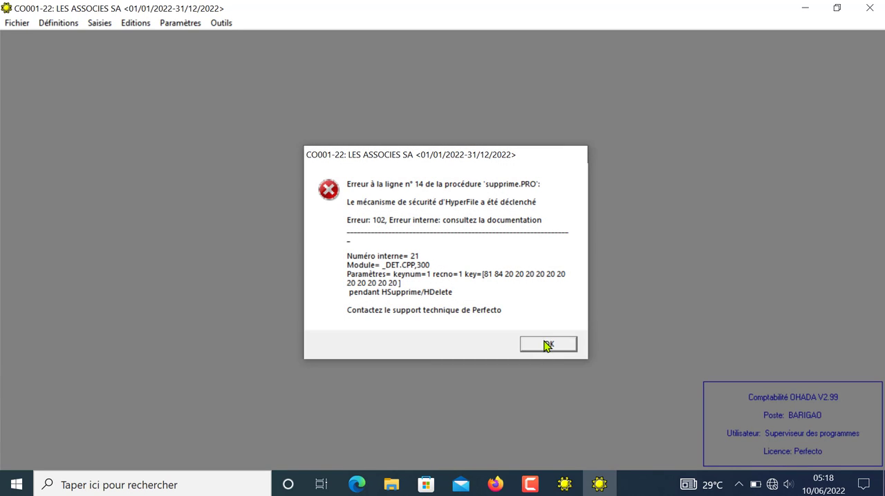
left_click(546, 344)
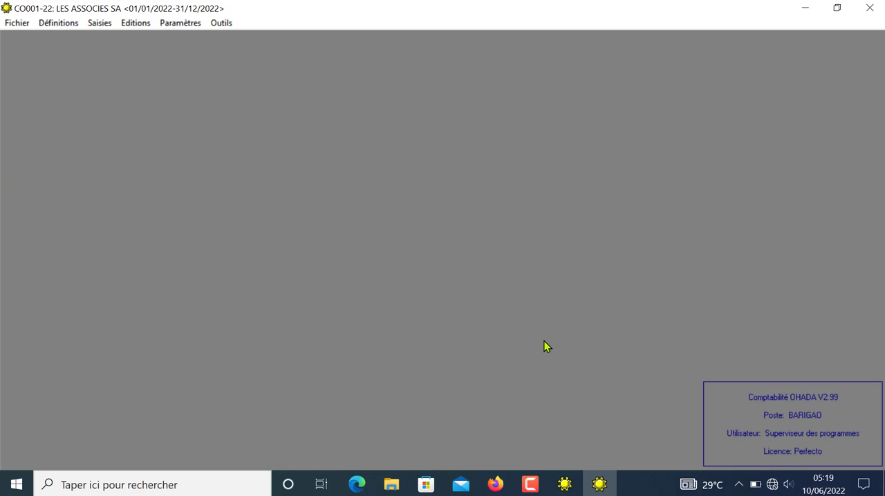
Step: Run the repair of the accounting files again, performing it on the local disk
left_click(12, 26)
left_click(80, 208)
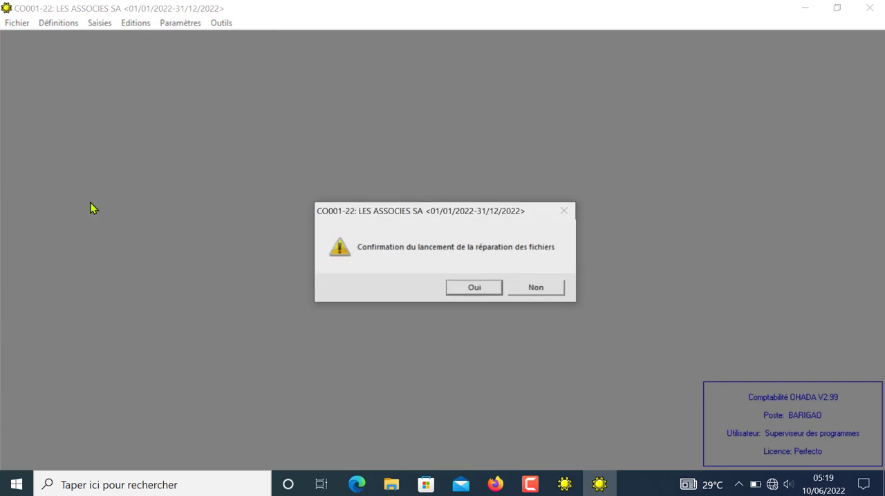
left_click(488, 290)
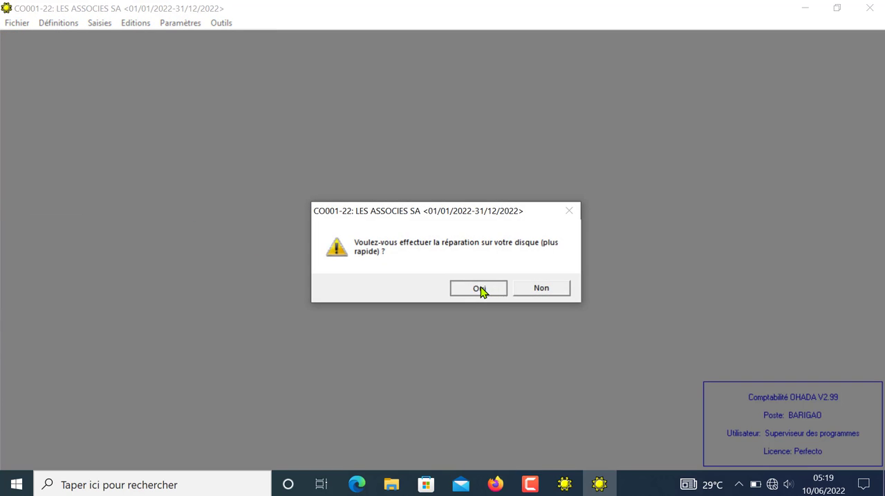
left_click(482, 290)
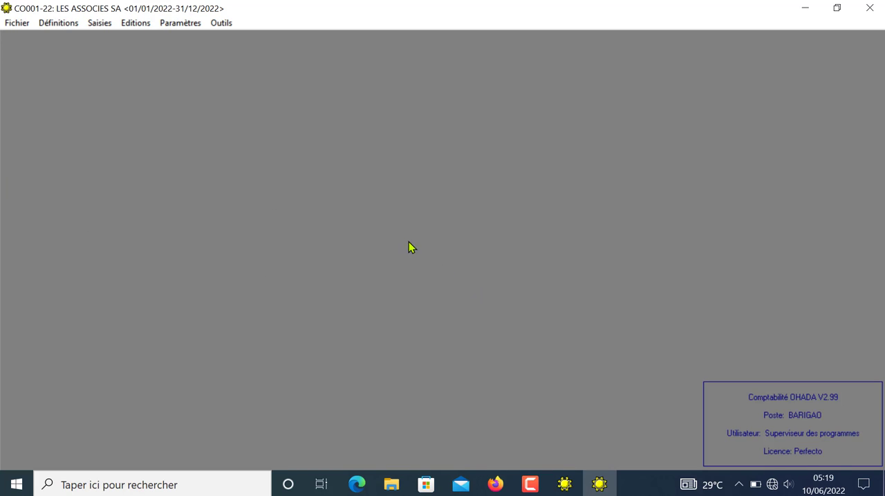
Step: Check the account matching function (Lettrage) for accounts to match, and close it
left_click(99, 25)
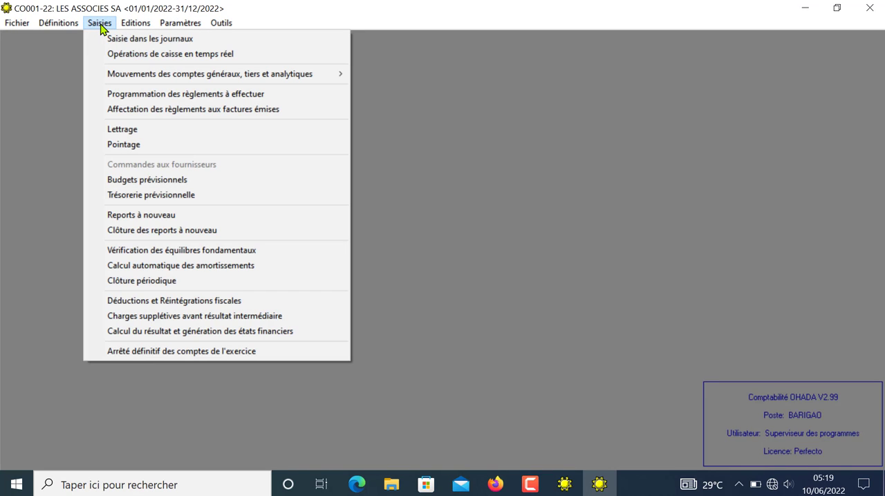
left_click(141, 129)
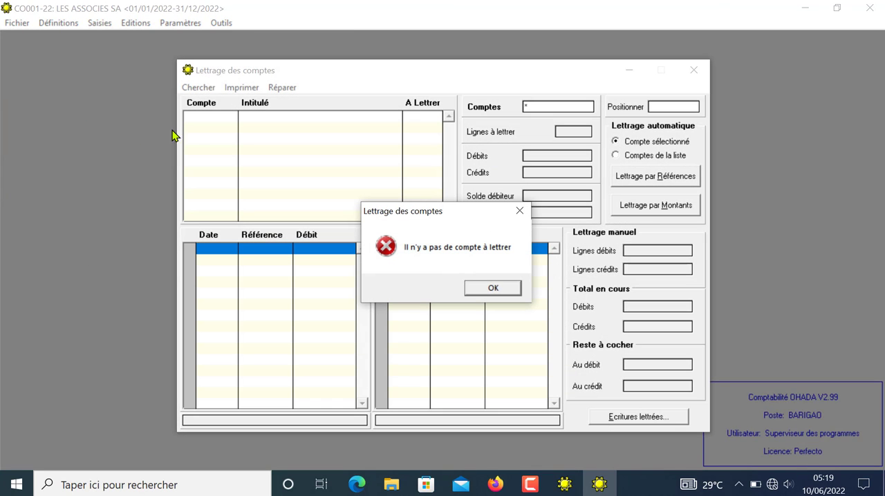
left_click(494, 288)
left_click(699, 67)
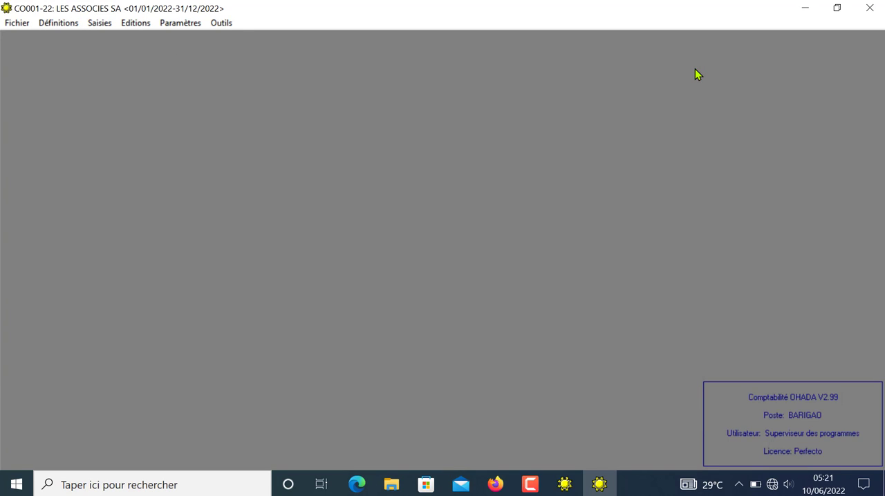
Step: Review the unmatched entries of STE D'ELECTRICITE, STE NATIONALE DE PETROLE, FOURNISSEURS DIVERS and CLIENTS DIVERS in Lettrage des comptes, and close it
left_click(111, 25)
left_click(132, 133)
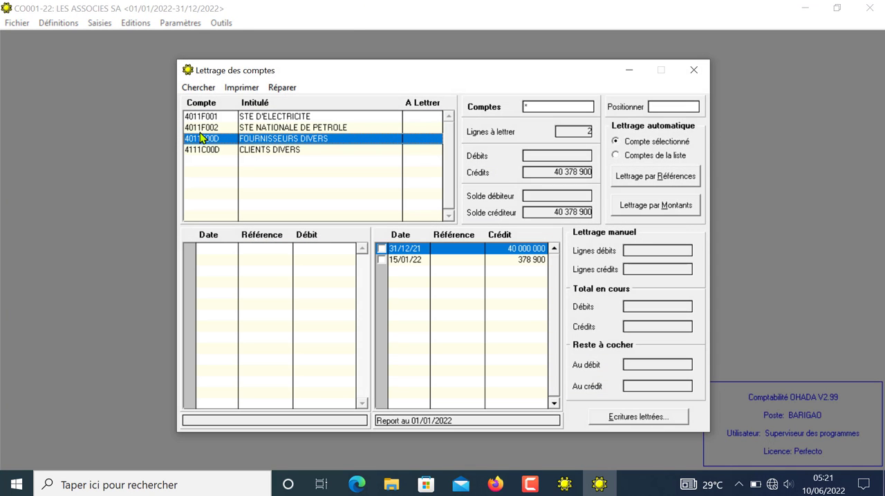
left_click(259, 118)
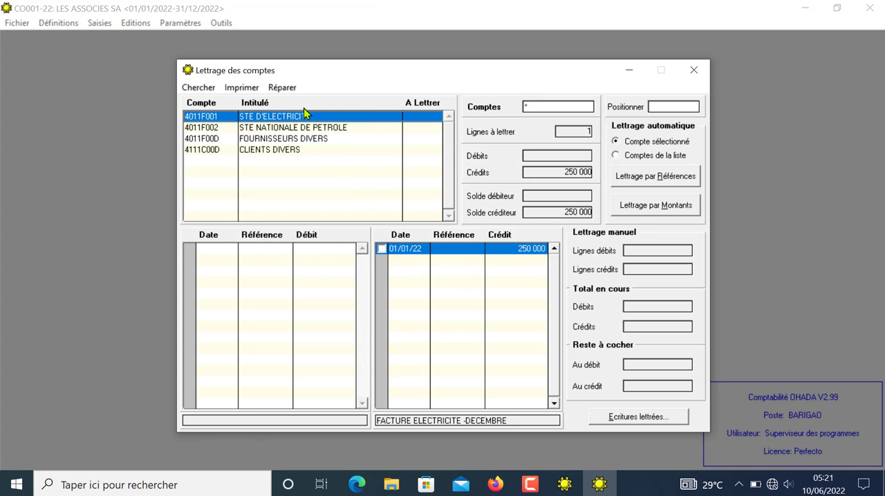
left_click(302, 128)
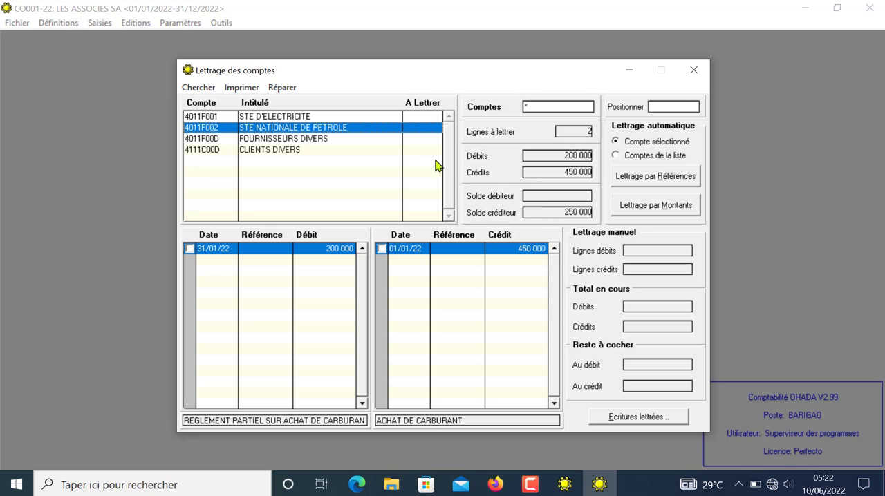
left_click(268, 138)
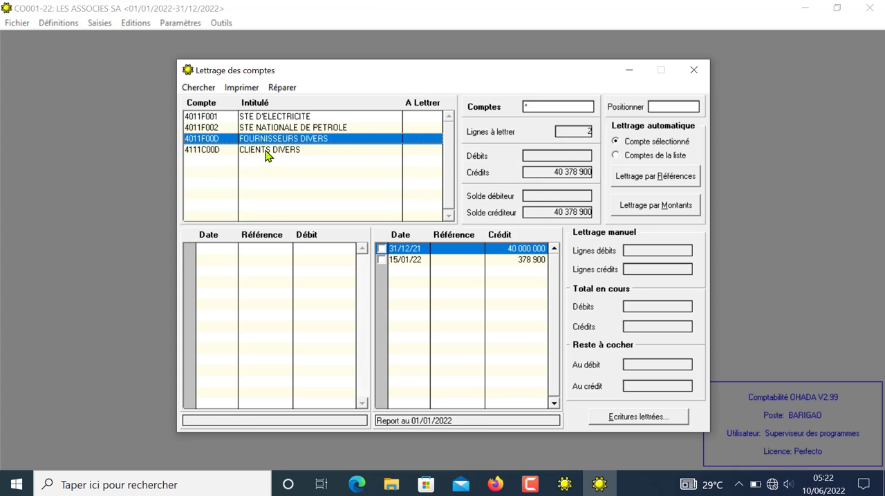
left_click(267, 152)
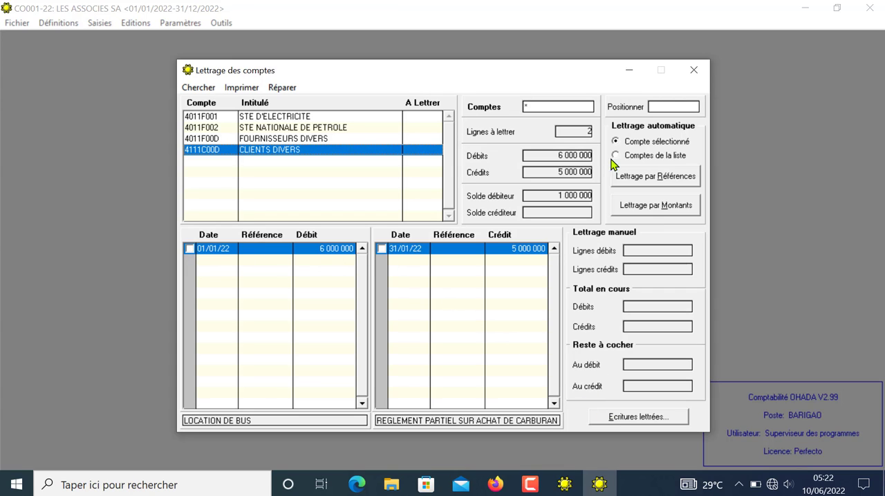
left_click(693, 70)
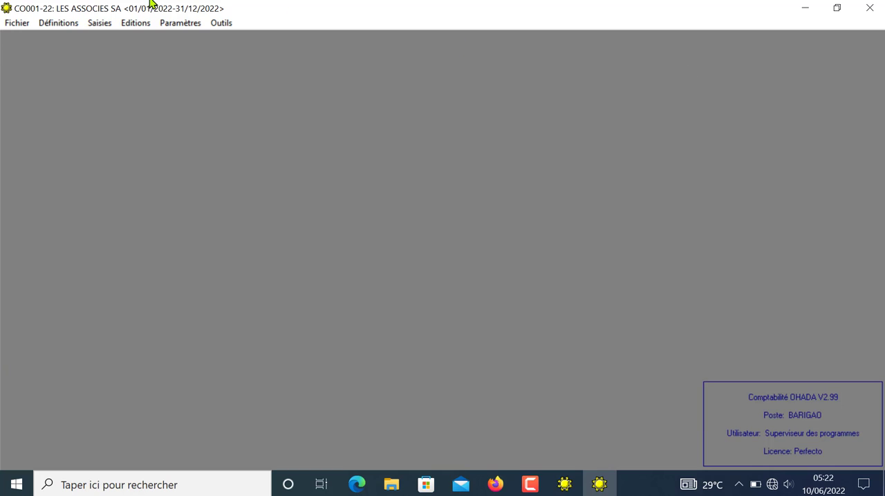
left_click(98, 23)
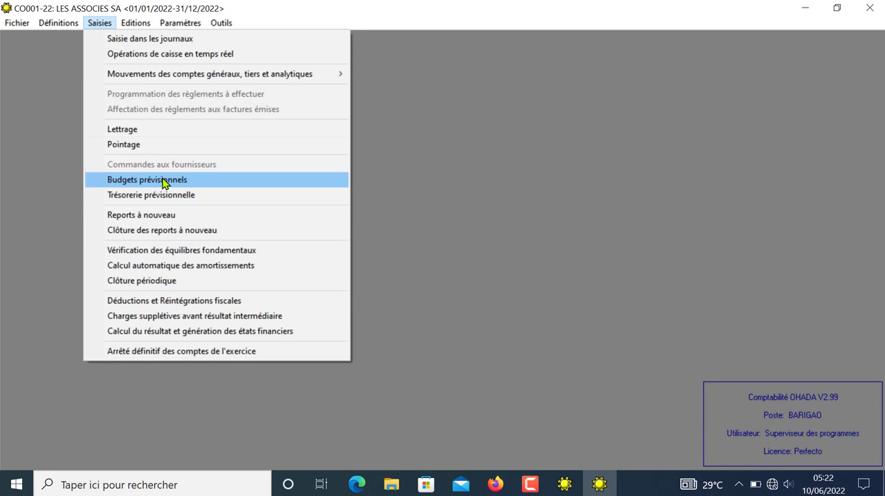
left_click(164, 181)
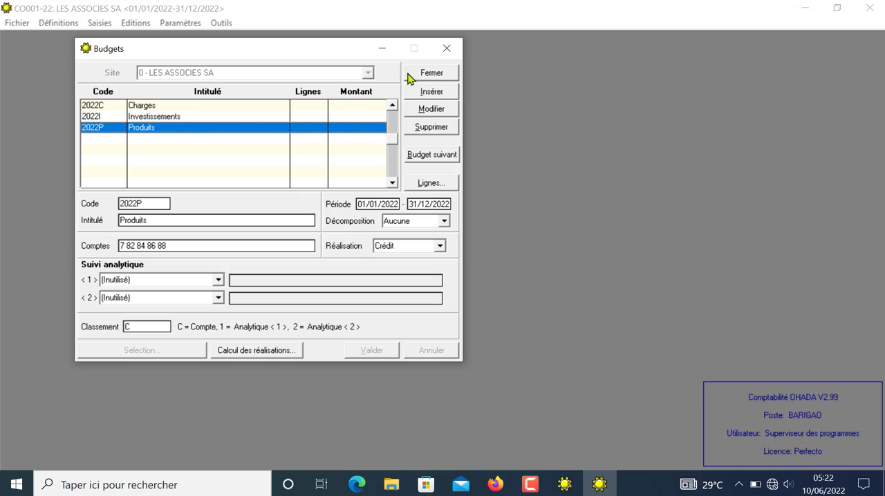
left_click(446, 48)
Step: Open the budget lines of the 2022C Charges budget in the forecast budgets (Budgets prévisionnels)
left_click(102, 24)
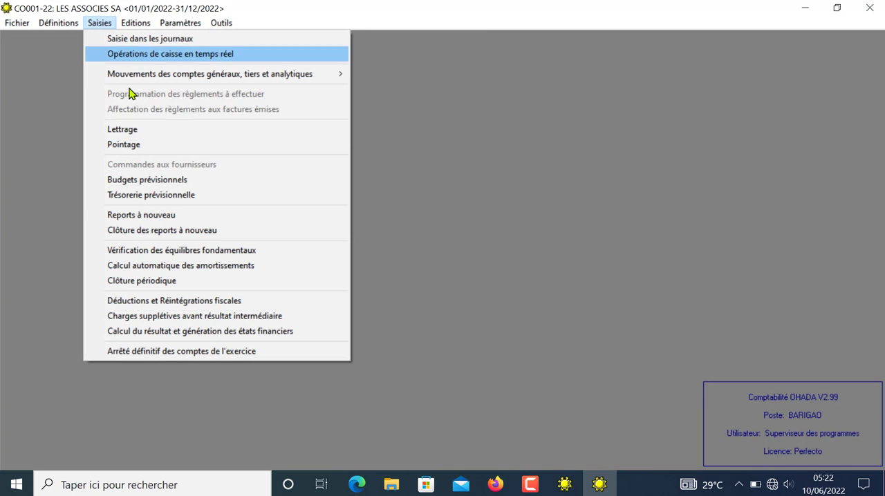
left_click(163, 181)
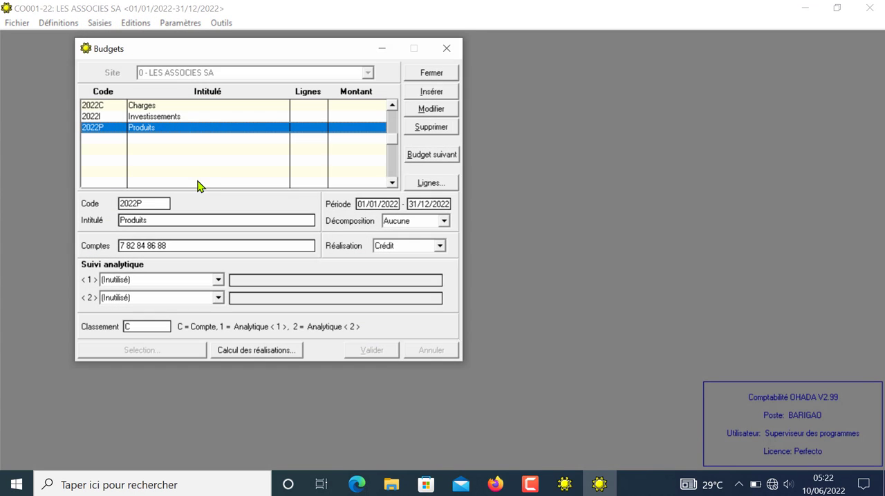
left_click(150, 108)
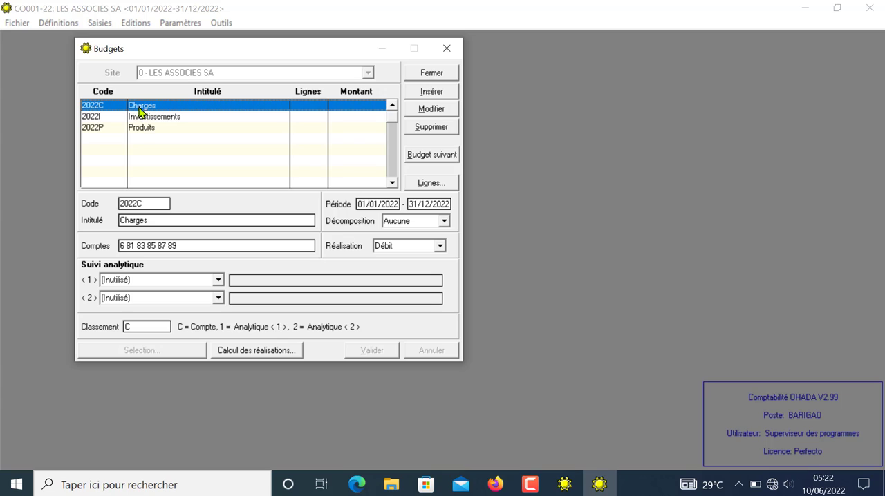
left_click(430, 184)
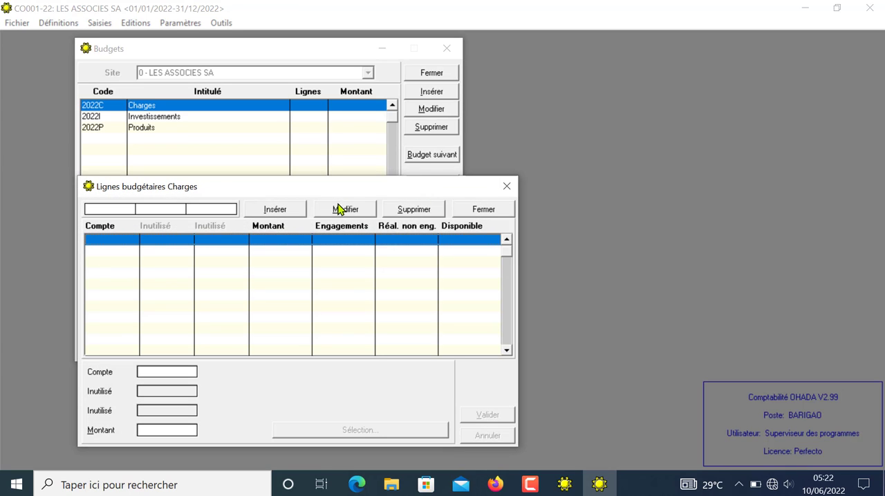
Step: Add a Charges budget line for account 6053 AUTRES ENERGIE (CARBURANT) with an amount of 25 000 000
left_click(290, 211)
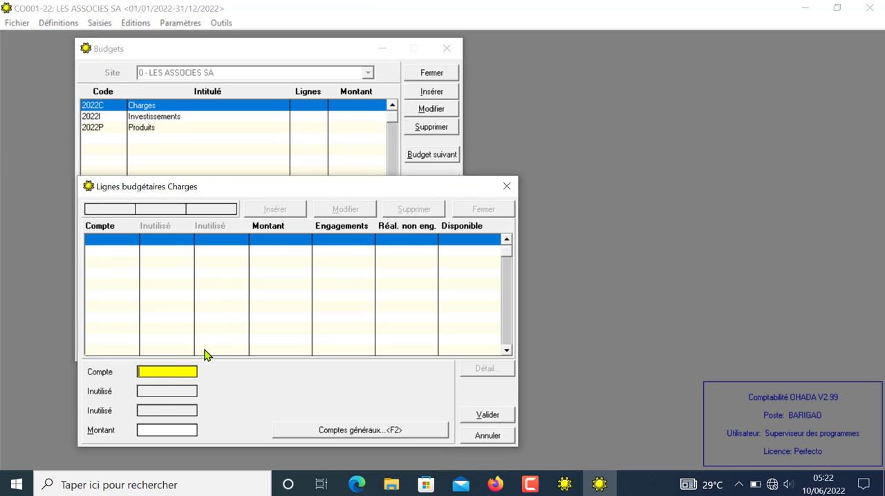
left_click(339, 431)
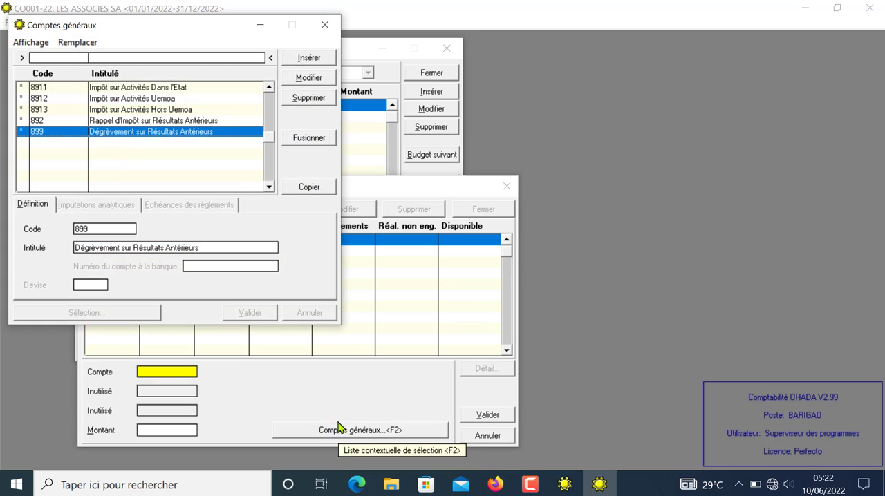
left_click(325, 27)
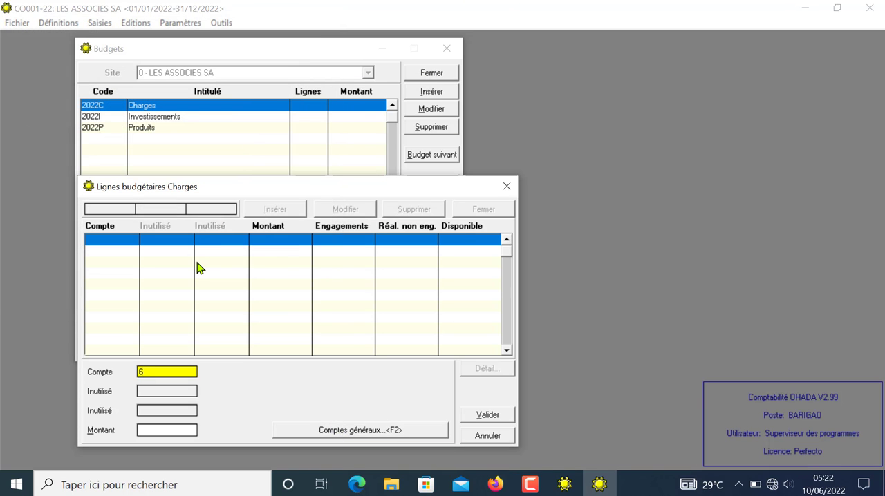
type("053")
key("Return")
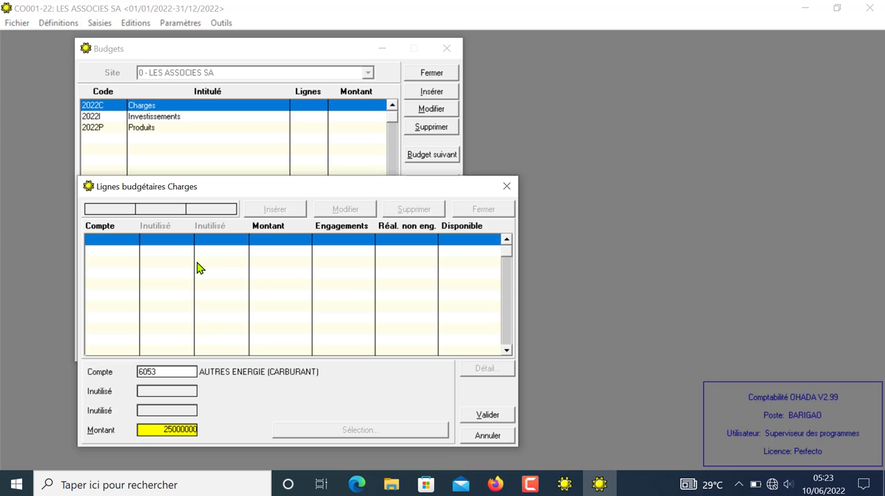
left_click(487, 415)
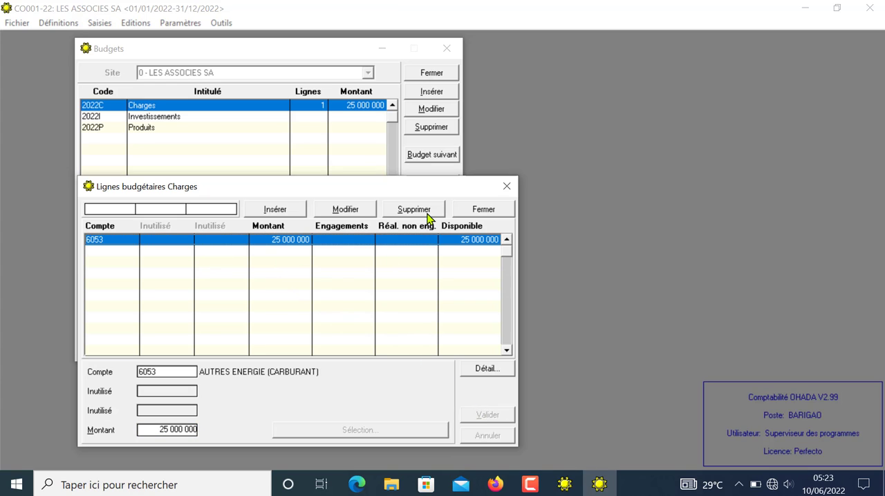
Step: Add a Charges budget line for account 6052 ELECTRICITE with an amount of 4 670 000, and close the Charges budget lines
left_click(286, 209)
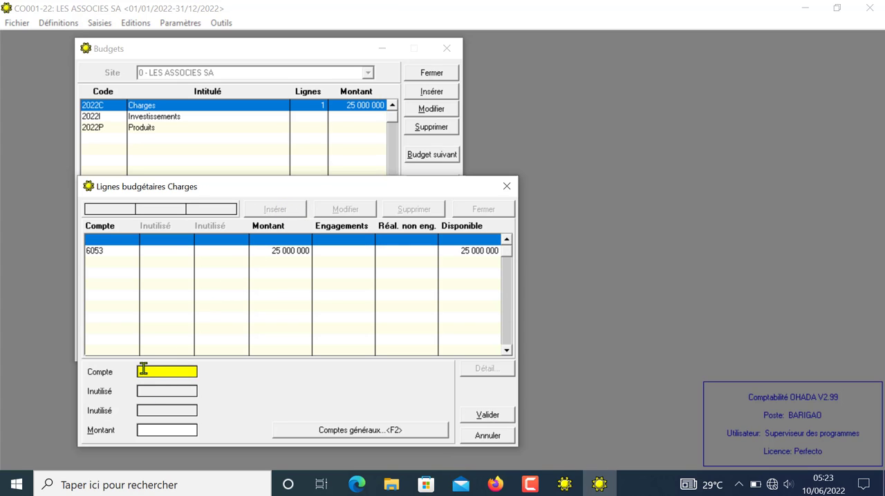
type("6052")
key("Return")
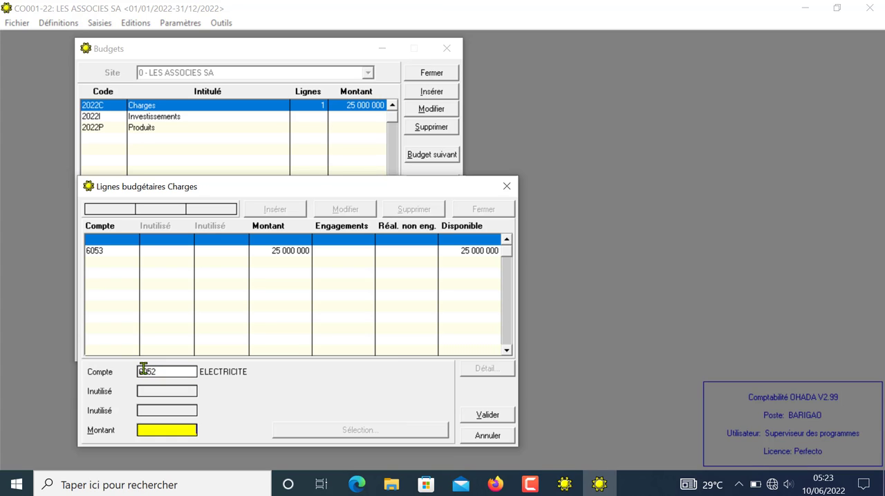
type("4670000")
left_click(477, 419)
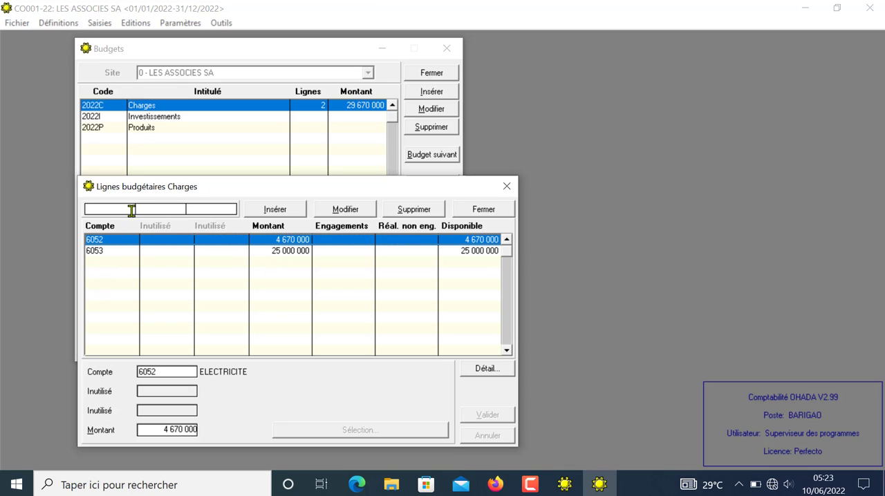
left_click(506, 188)
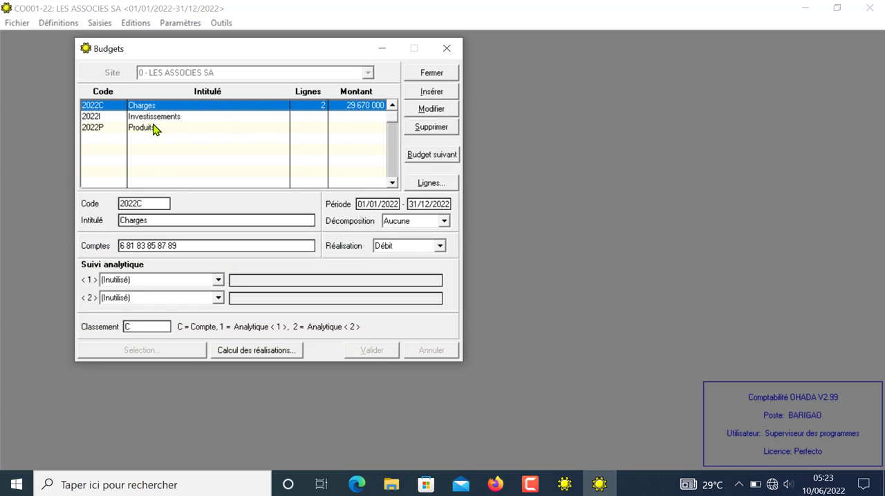
Step: Add a line for account 2442 MATERIEL INFORMATIQUE with an amount of 5 000 000 to the 2022I Investissements budget, and close its lines
left_click(154, 117)
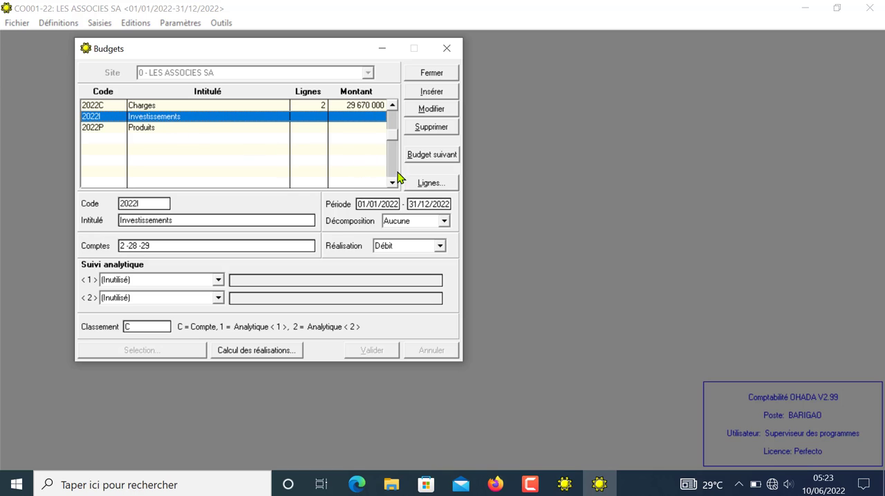
left_click(424, 186)
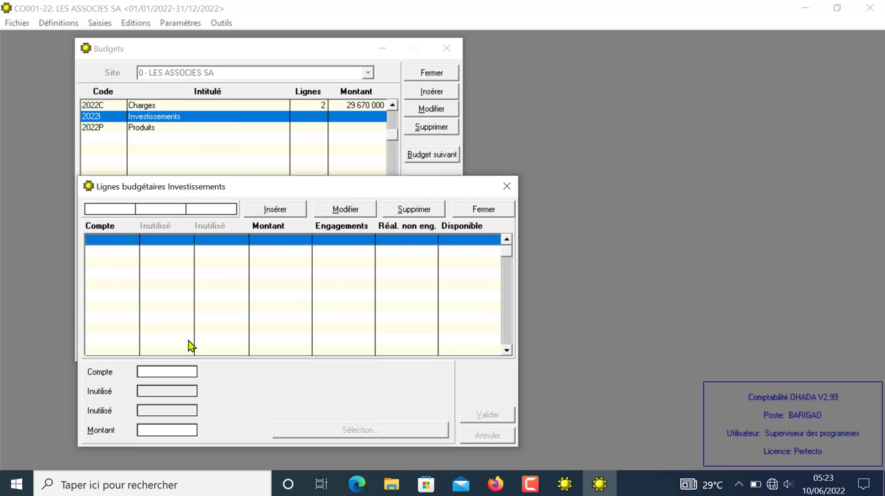
left_click(151, 372)
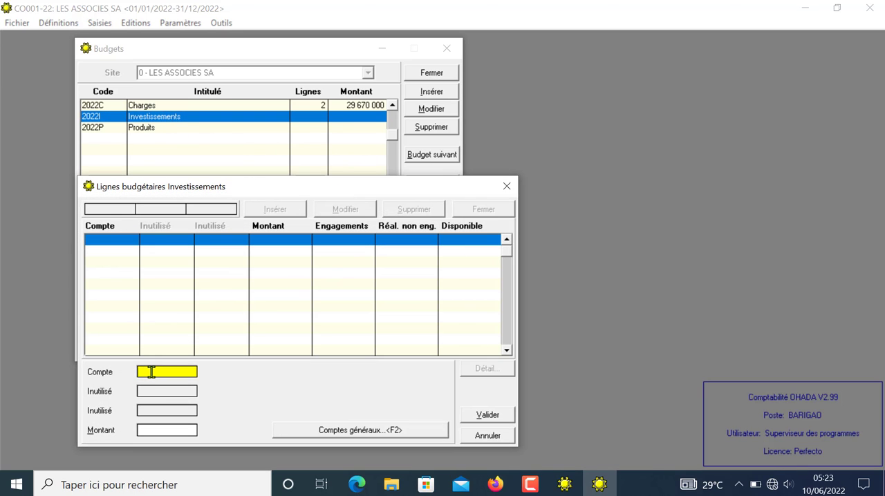
type("2442")
key("Return")
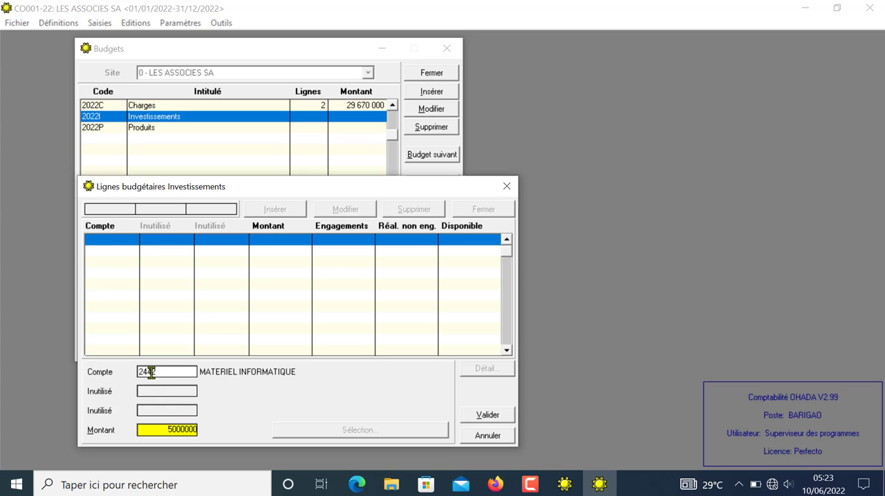
left_click(494, 417)
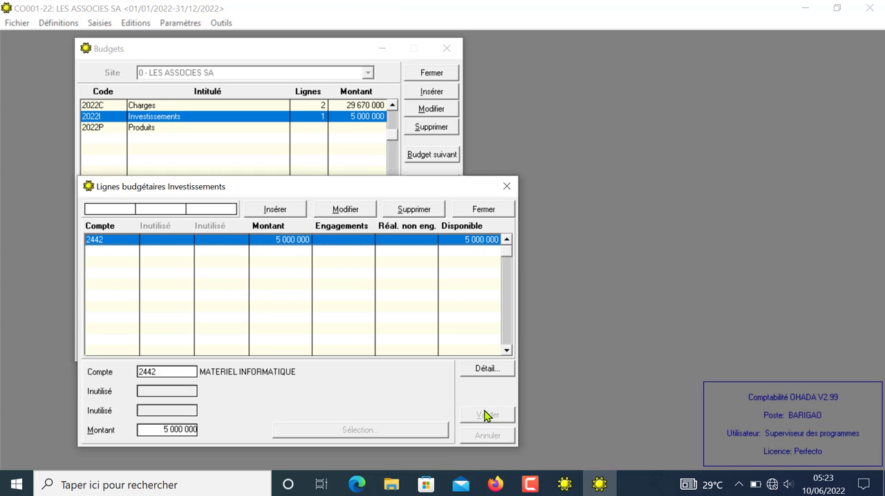
left_click(505, 188)
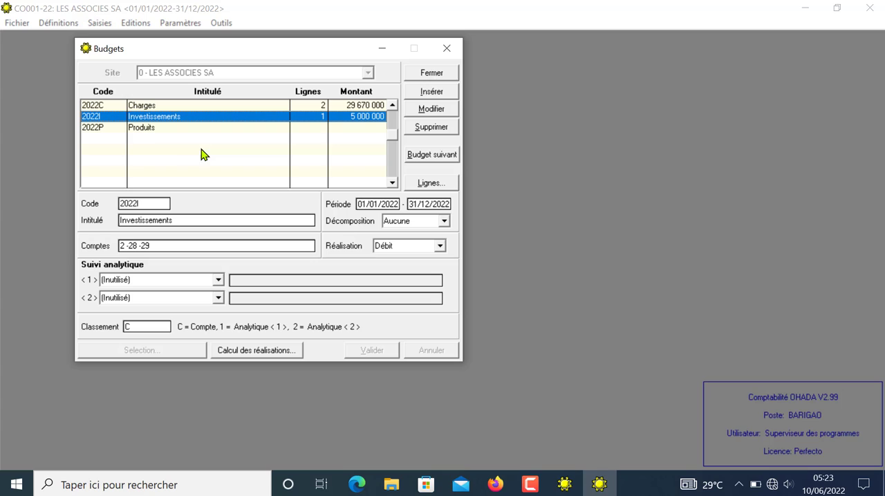
Step: Add a line for account 706 Services vendus with an amount of 250 000 000 to the 2022P Produits budget, and close its lines
left_click(147, 128)
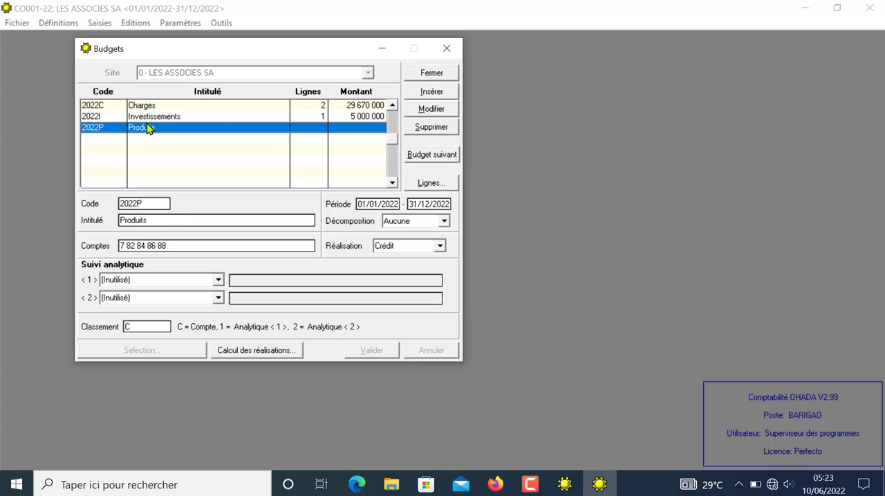
left_click(430, 184)
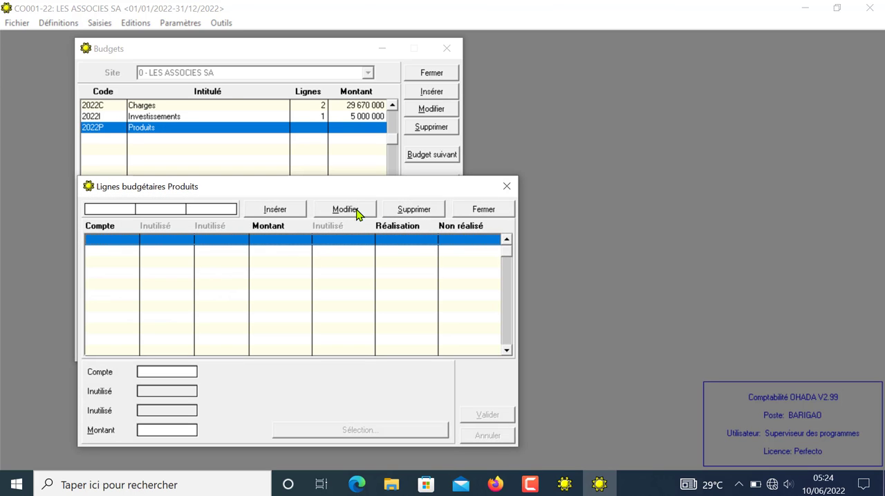
left_click(293, 211)
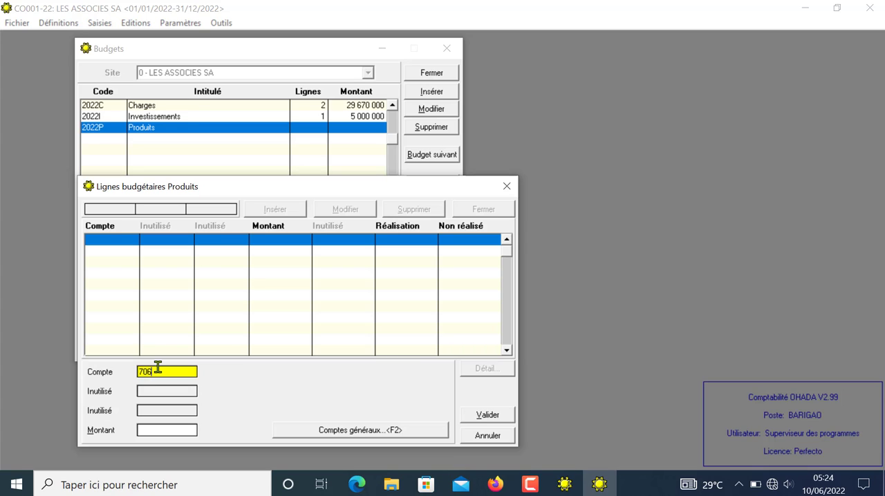
key("Return")
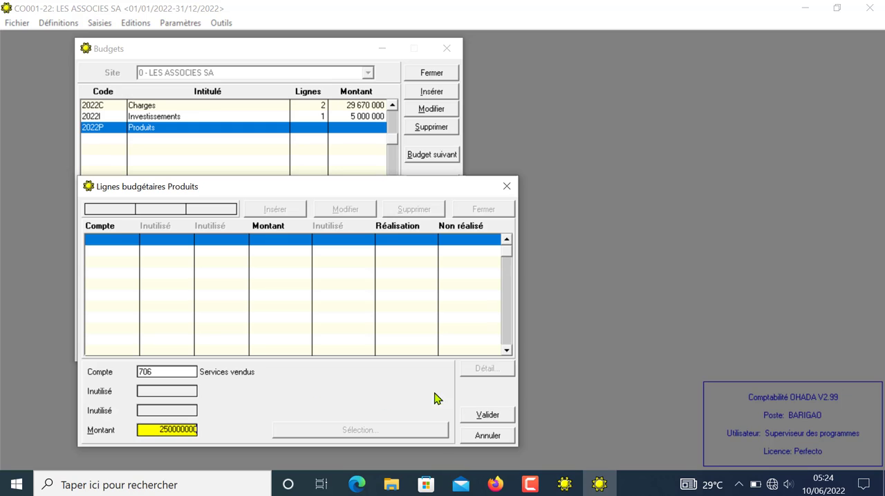
left_click(489, 418)
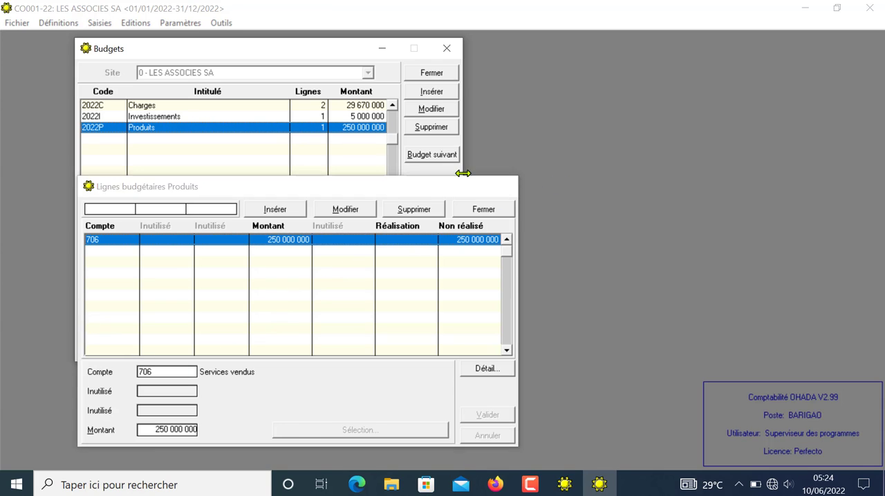
left_click(510, 186)
Step: Review the definitions and amounts of the Charges, Investissements and Produits budgets, and close the forecast budgets
left_click(134, 108)
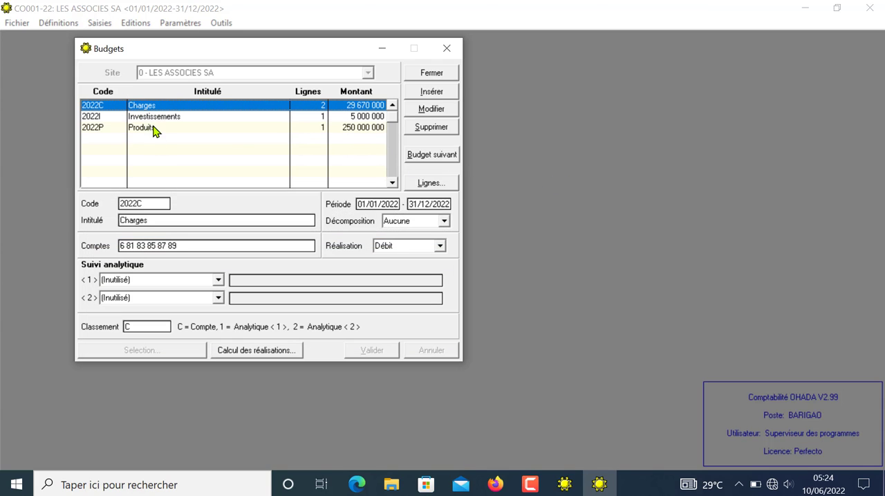
left_click(156, 128)
left_click(161, 119)
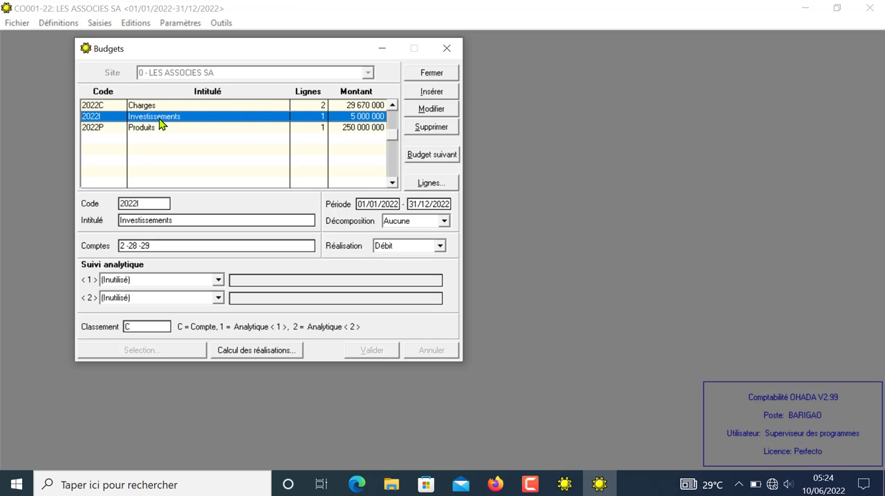
left_click(147, 107)
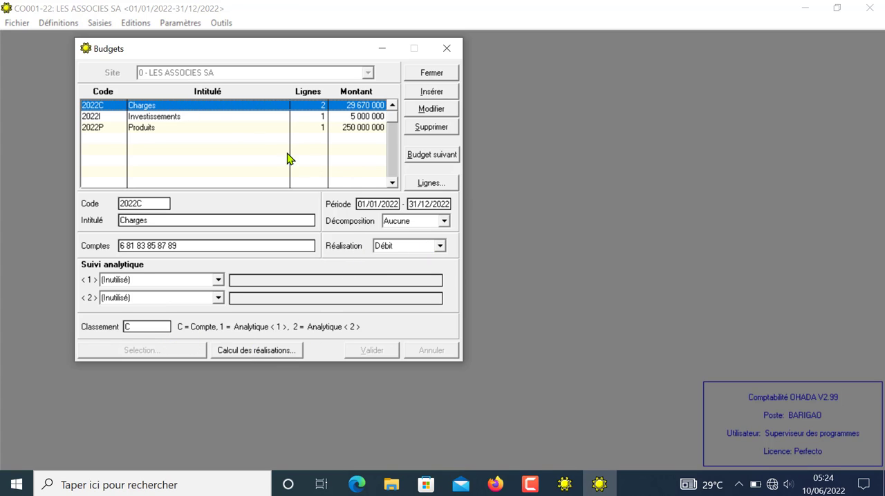
left_click(148, 118)
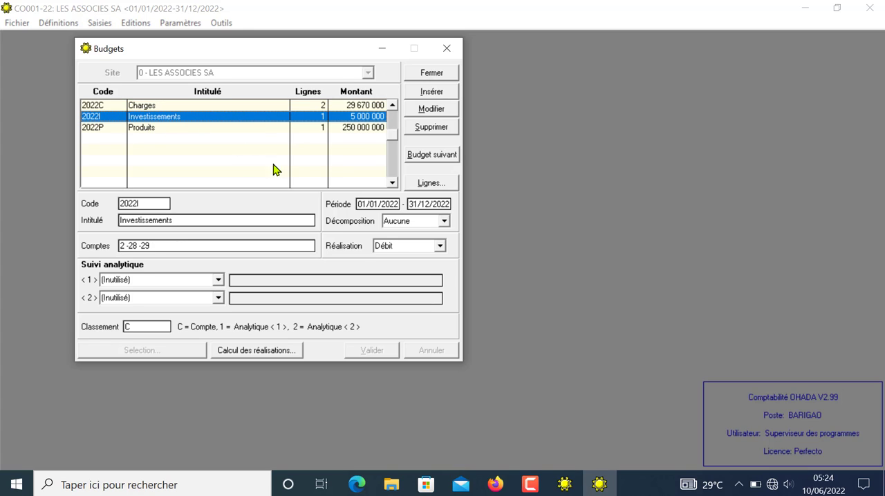
left_click(144, 129)
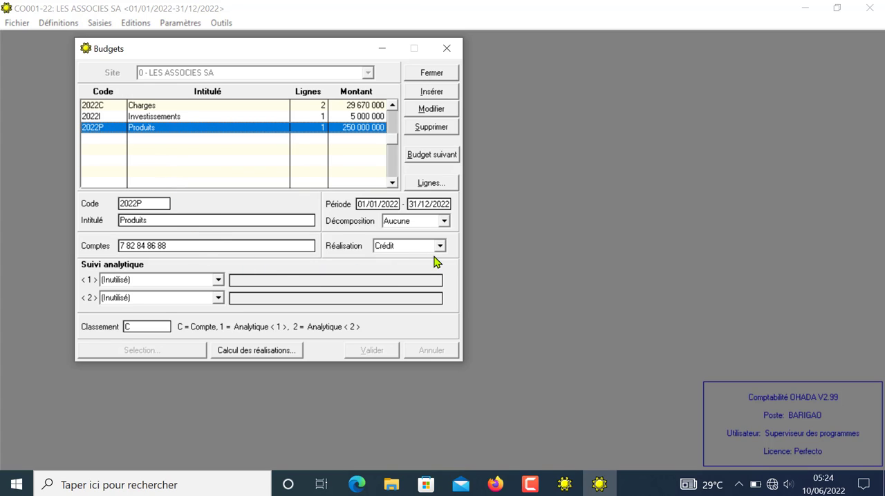
left_click(446, 49)
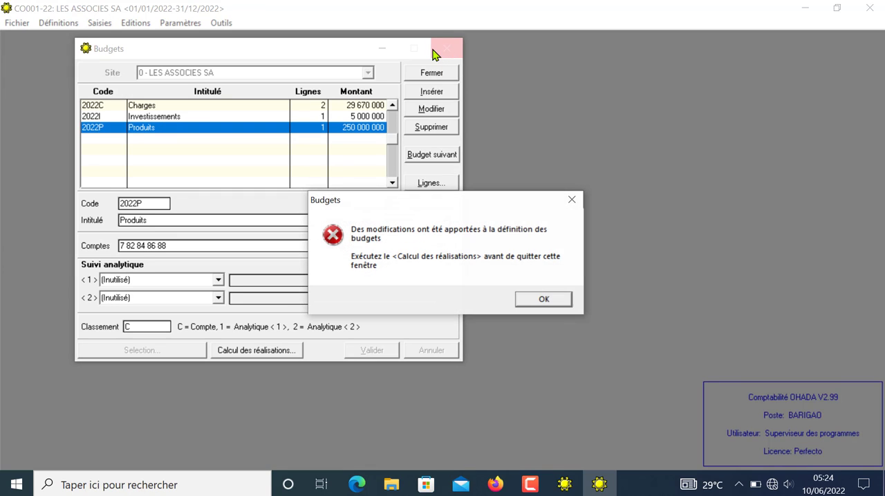
left_click(539, 301)
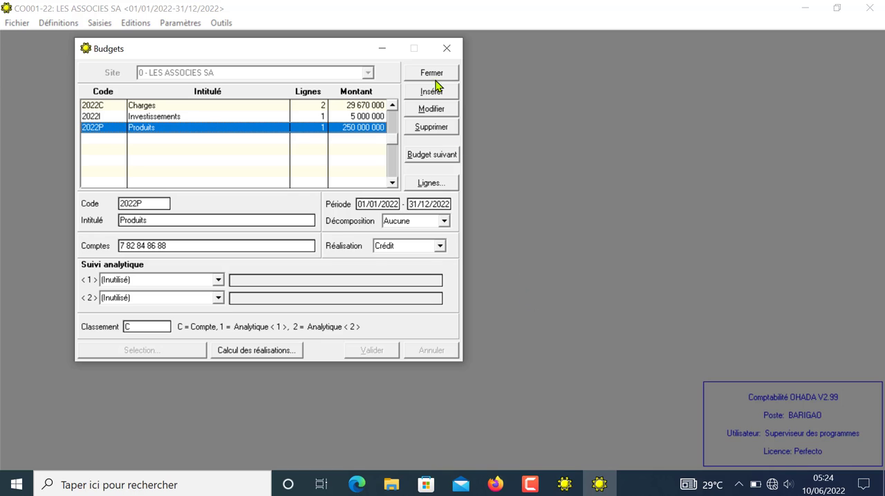
left_click(443, 48)
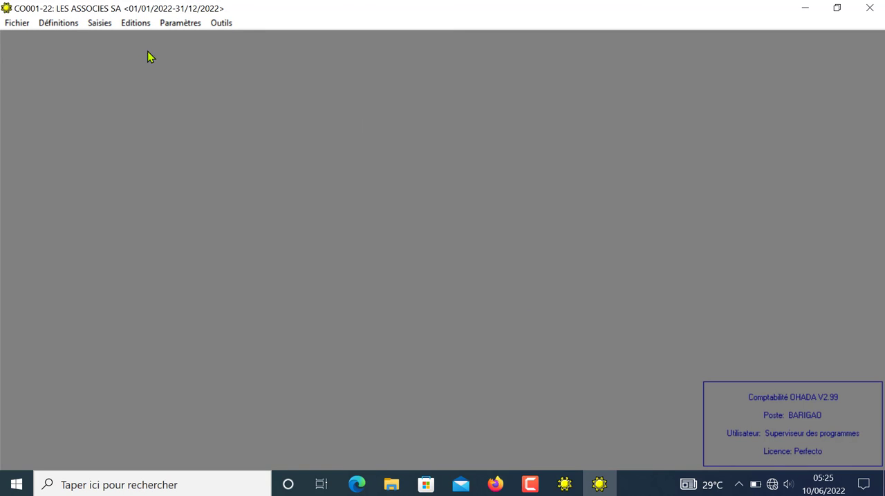
Step: View the treasury counterpart items of the cash forecast (Trésorerie prévisionnelle), and close it
left_click(100, 24)
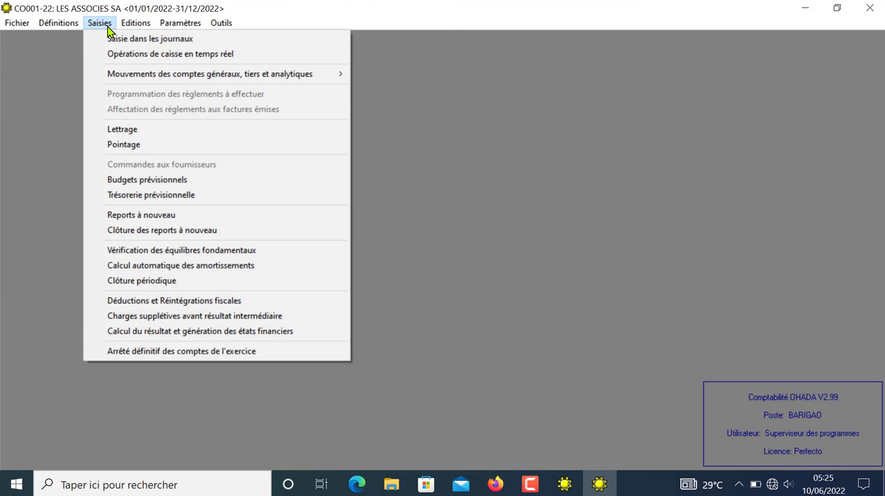
left_click(183, 197)
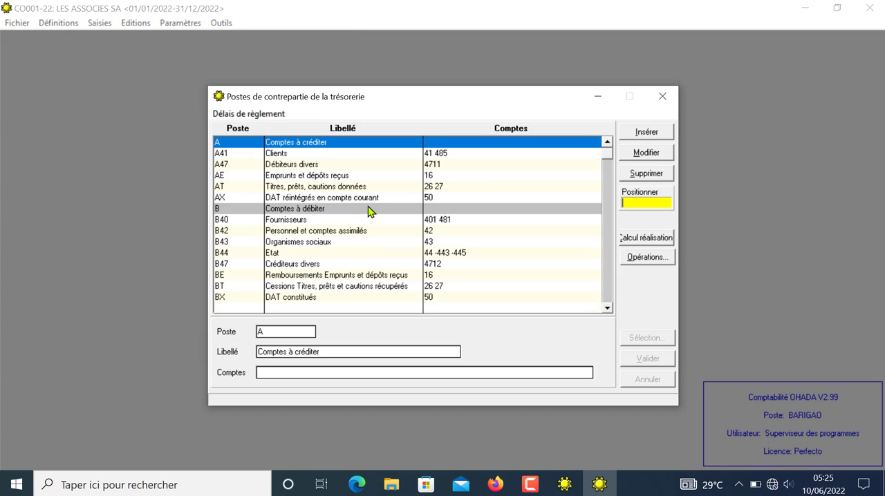
left_click(662, 96)
Step: Preview the general balance of all accounts (Balance générale des comptes) for 01/01/2022 to 10/06/2022, check both pages, and close the preview
left_click(113, 24)
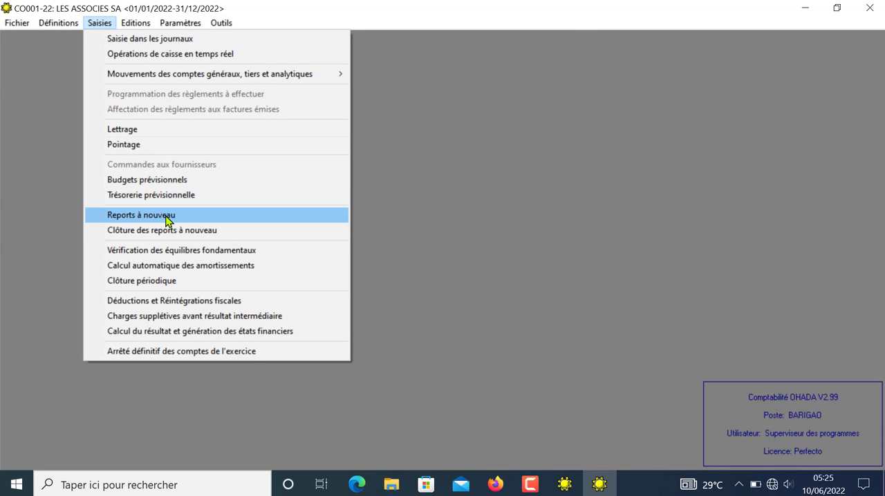
mouse_move(140, 27)
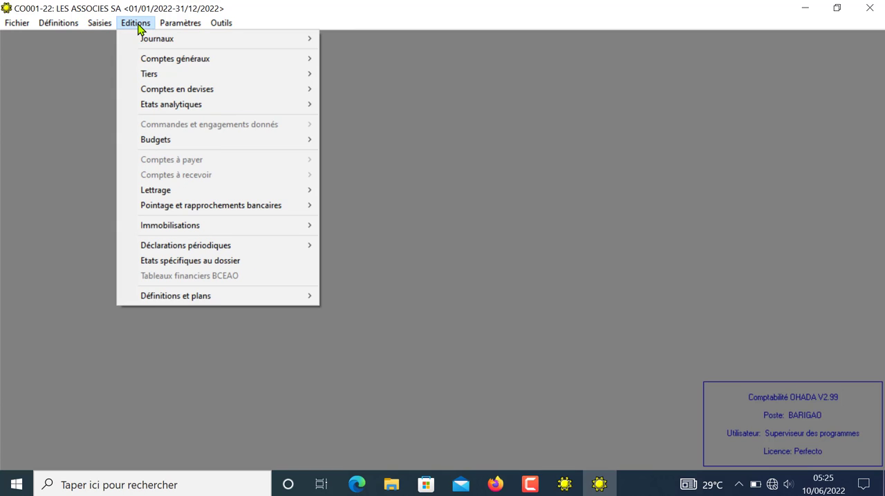
mouse_move(179, 59)
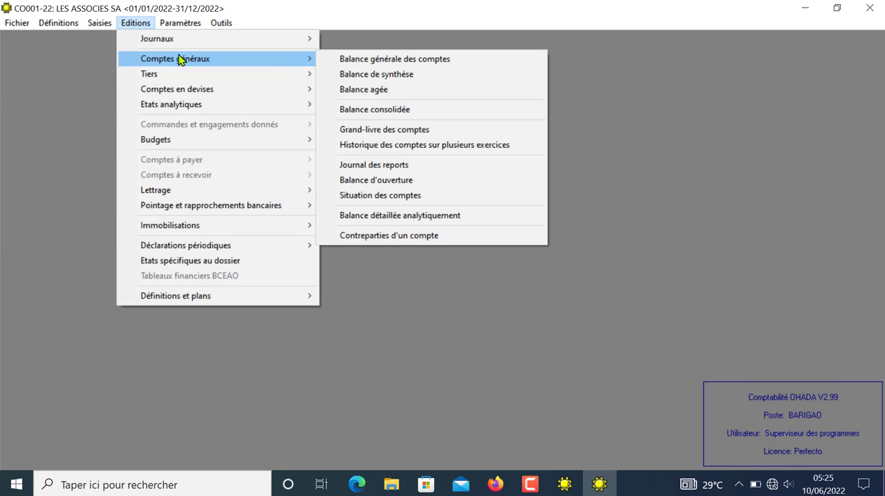
left_click(250, 60)
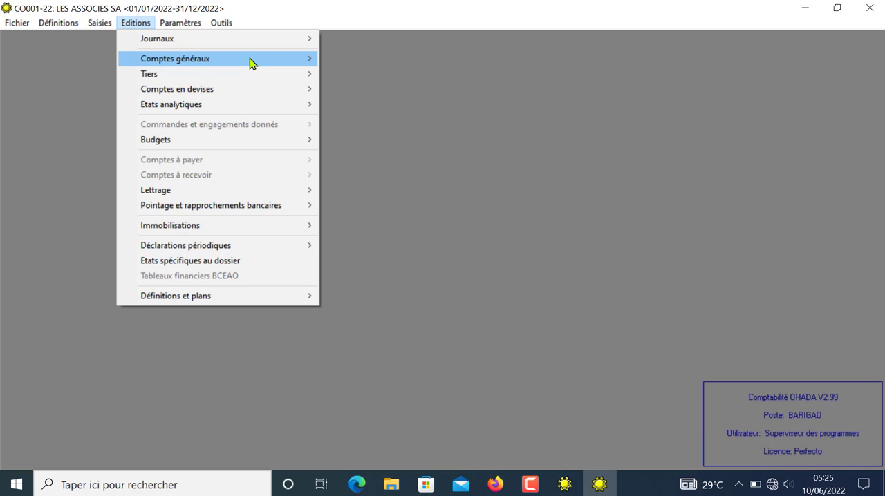
left_click(296, 64)
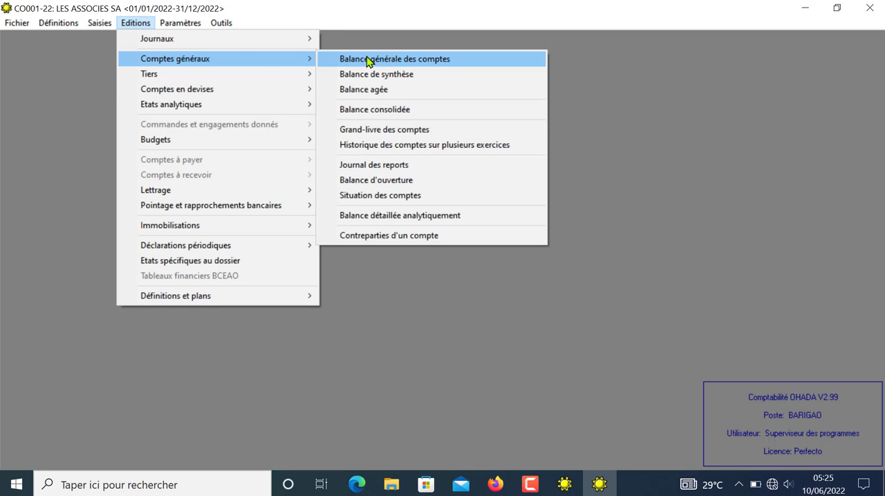
left_click(368, 61)
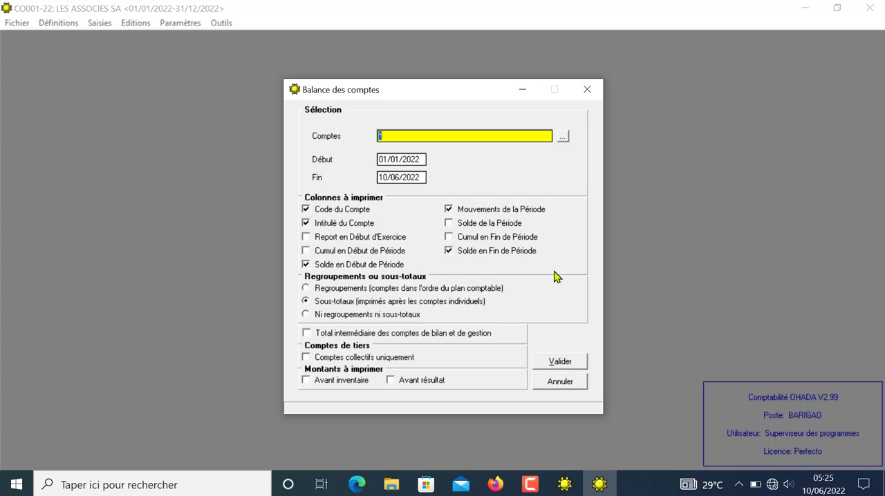
left_click(557, 363)
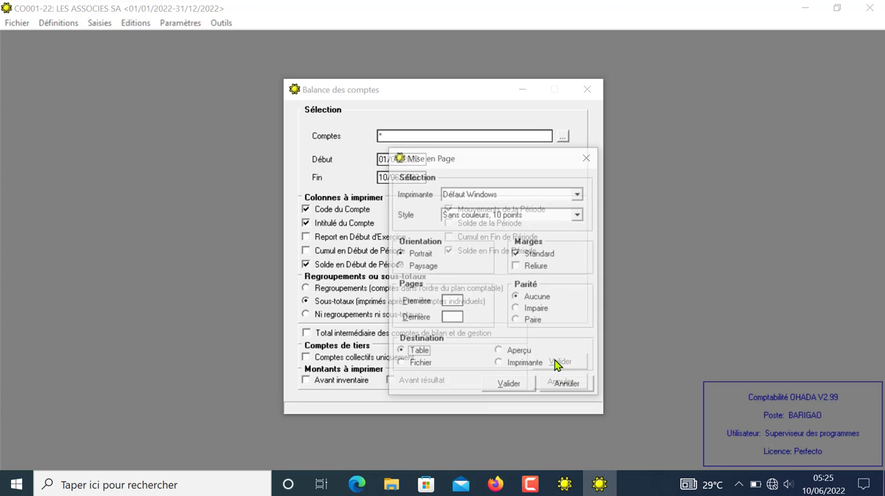
left_click(501, 353)
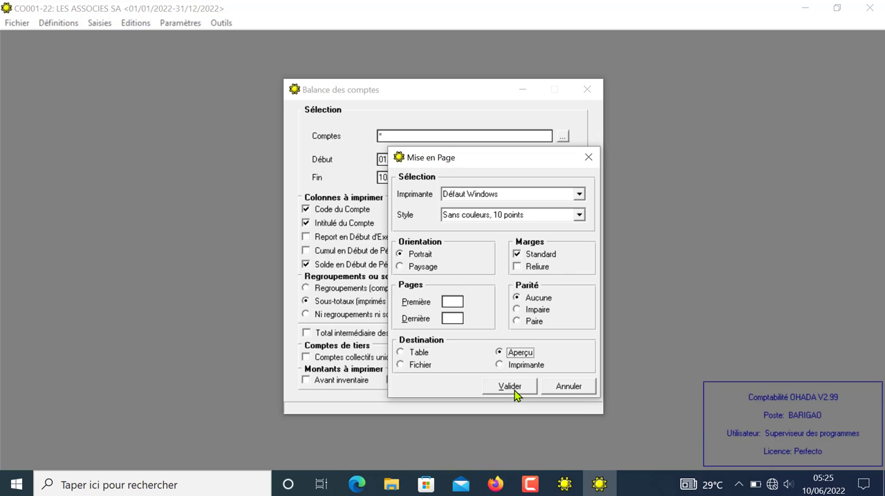
left_click(511, 387)
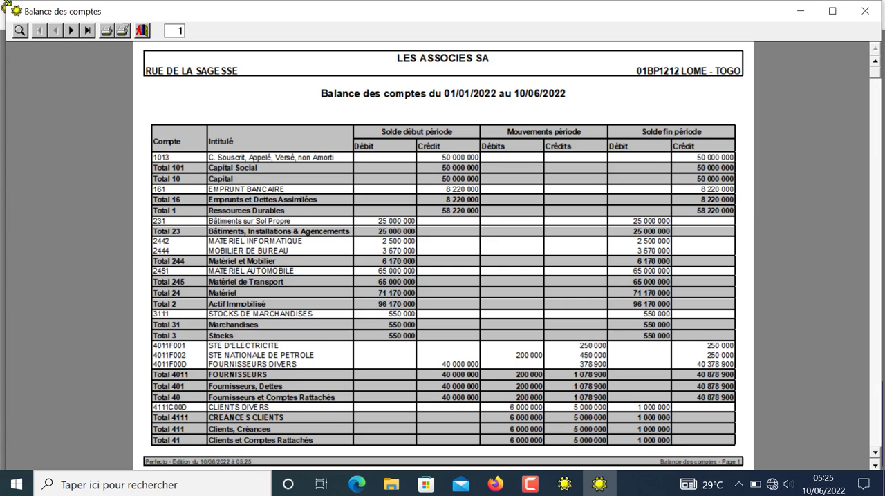
left_click(73, 31)
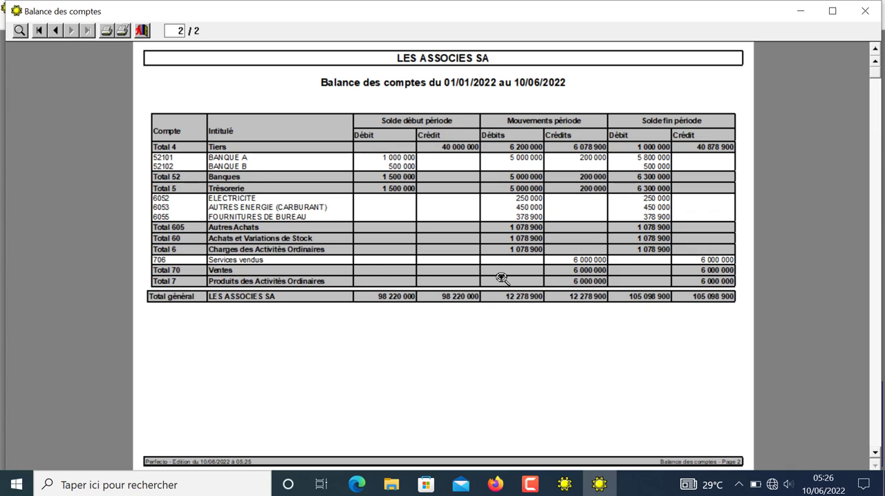
left_click(142, 32)
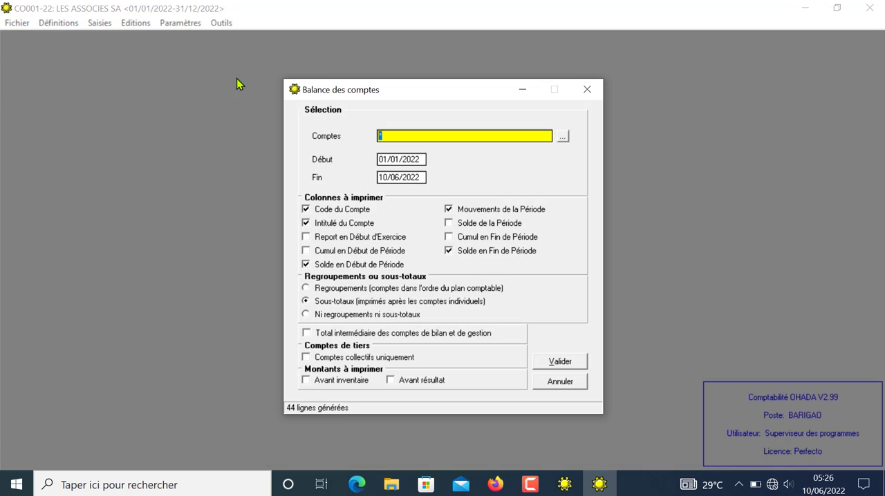
Step: Preview the opening balance (Balance d'ouverture) of all accounts of LES ASSOCIES SA, examine its debits and credits, and close the report
left_click(561, 385)
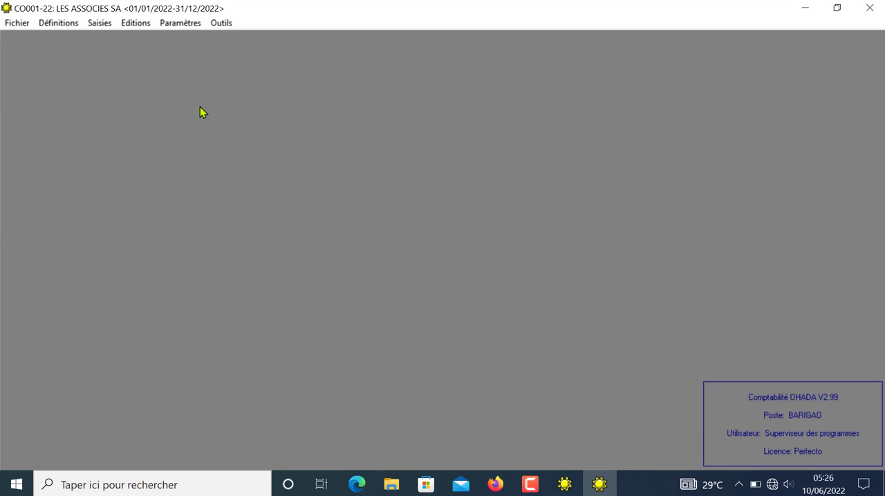
left_click(131, 24)
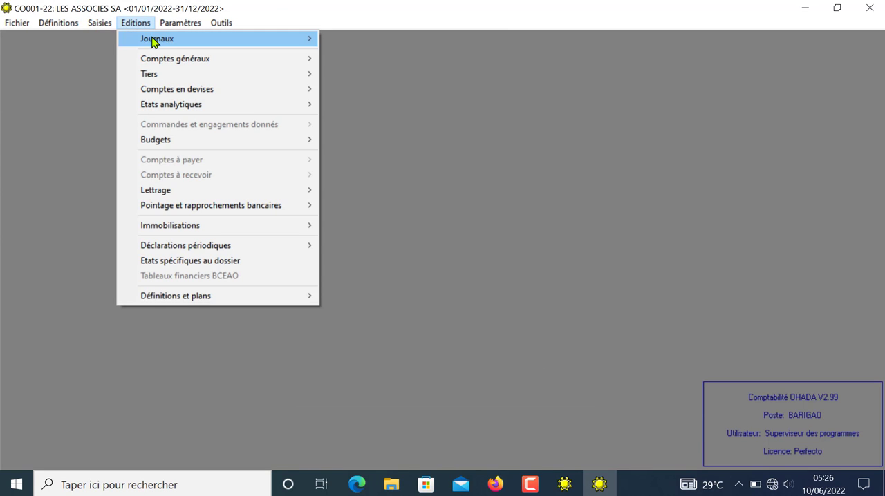
mouse_move(155, 42)
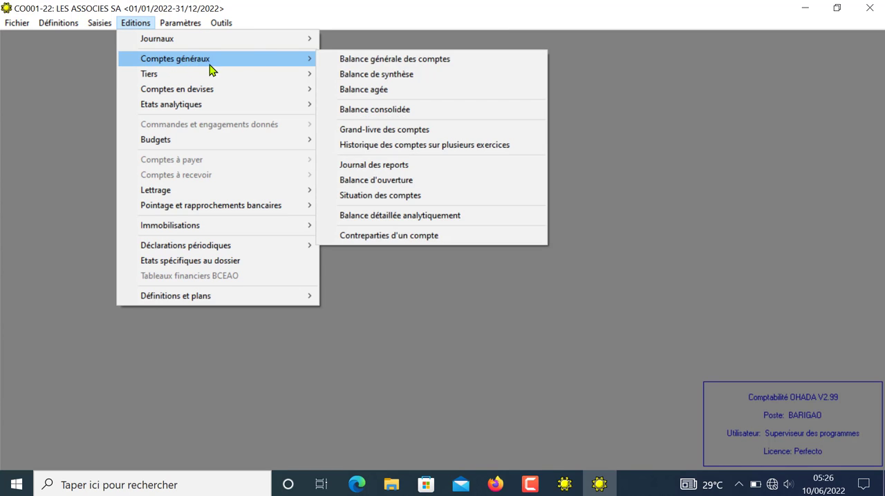
mouse_move(294, 69)
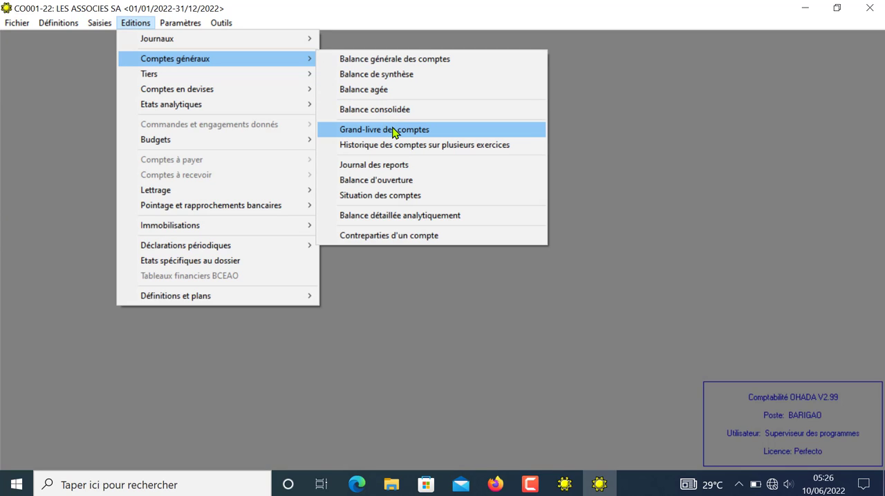
left_click(391, 184)
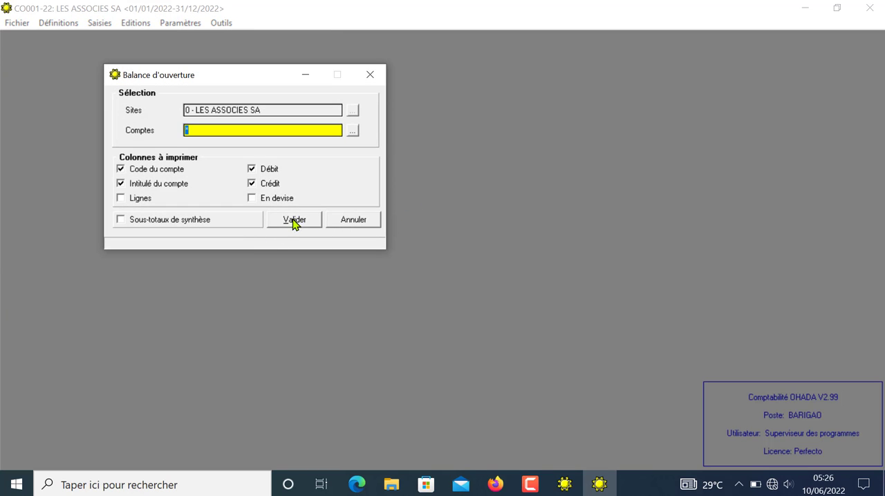
left_click(295, 220)
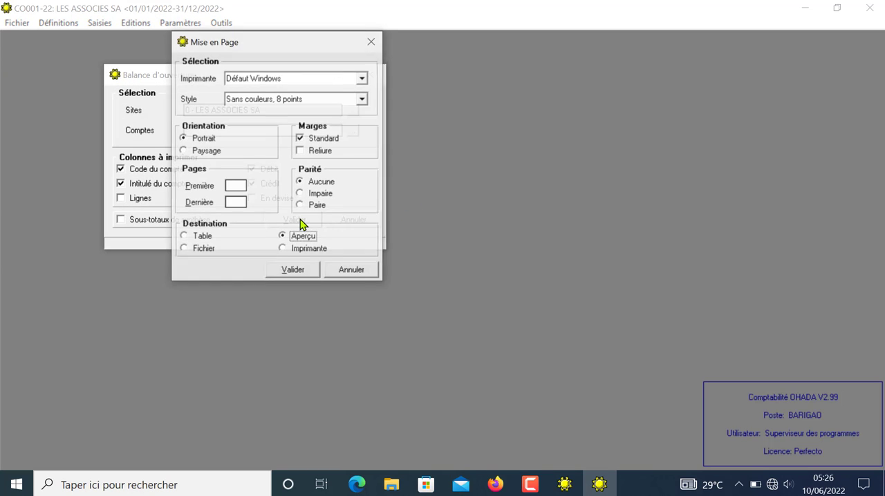
left_click(300, 275)
left_click(420, 166)
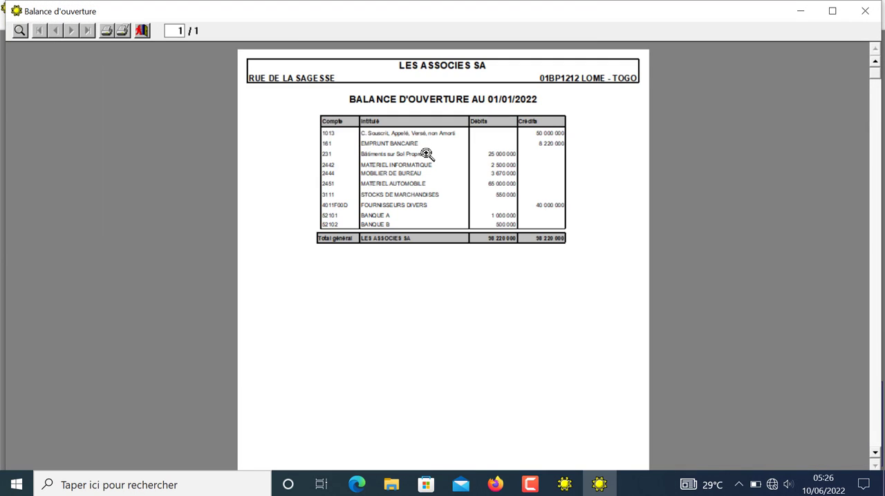
left_click(428, 152)
left_click(429, 155)
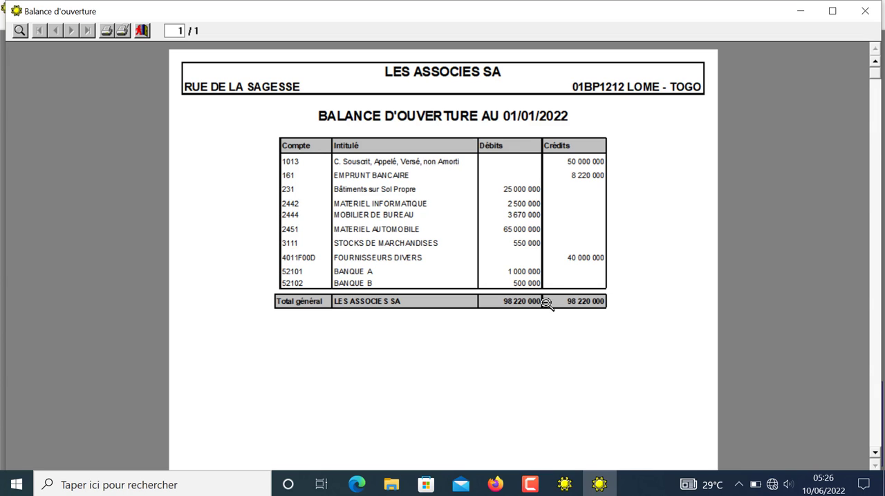
left_click(142, 30)
left_click(370, 75)
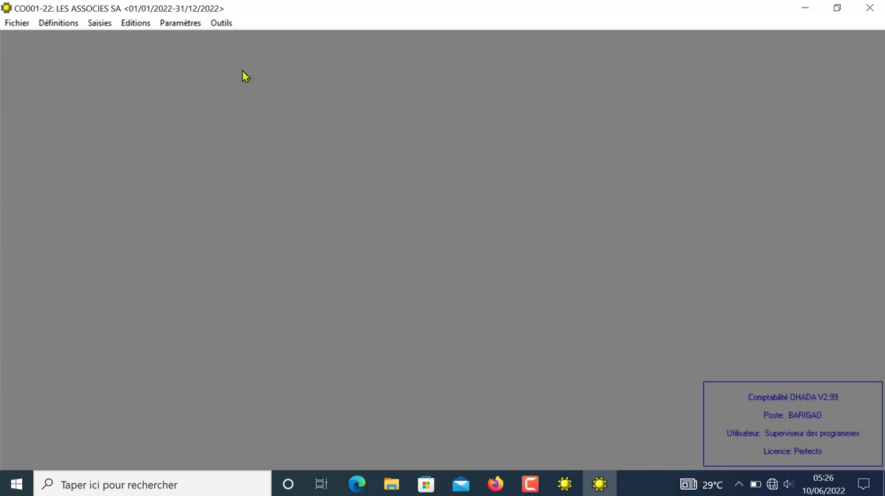
Step: Preview the entered forecast budget (Budgets saisis) for 2022C - Charges with all accounts, examine its amounts, and close the report
left_click(131, 23)
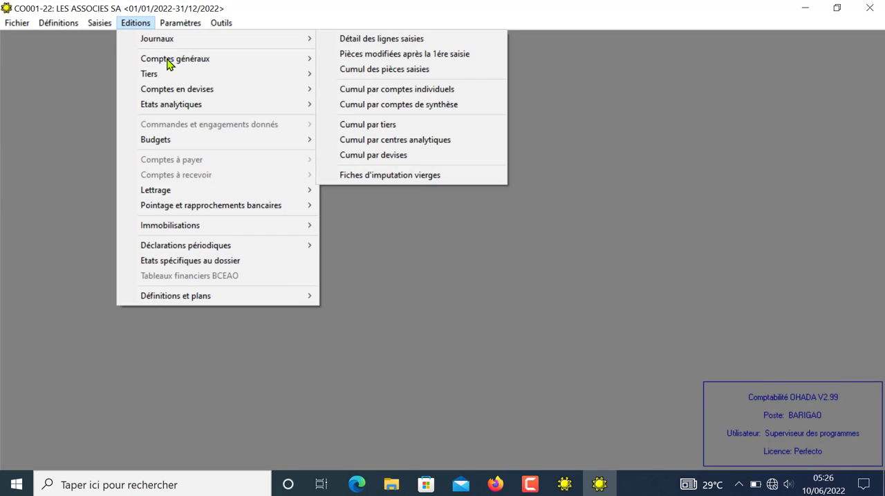
mouse_move(179, 79)
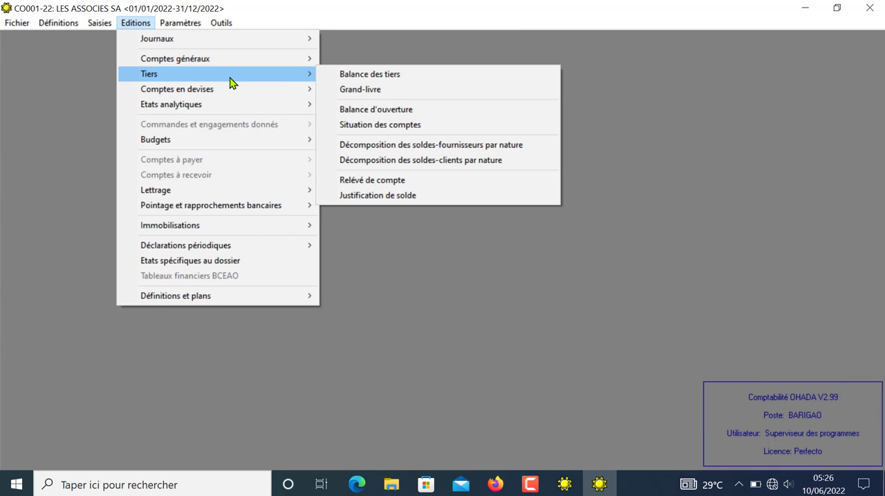
mouse_move(293, 147)
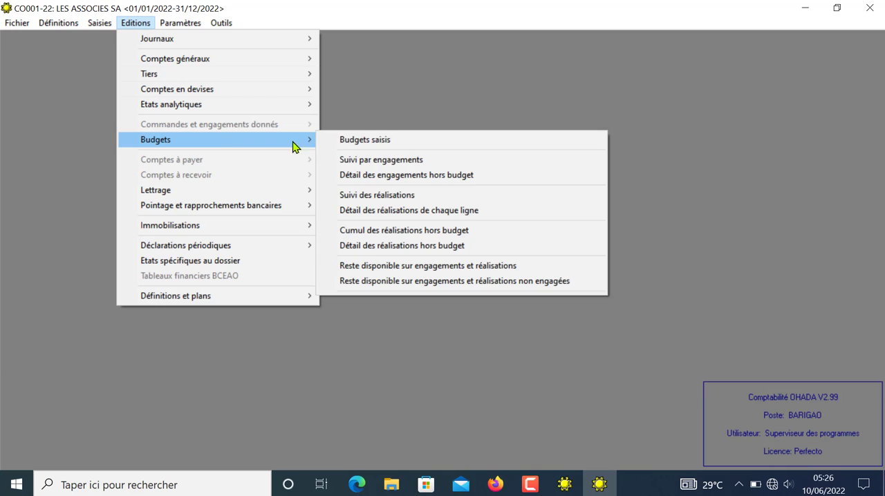
left_click(360, 141)
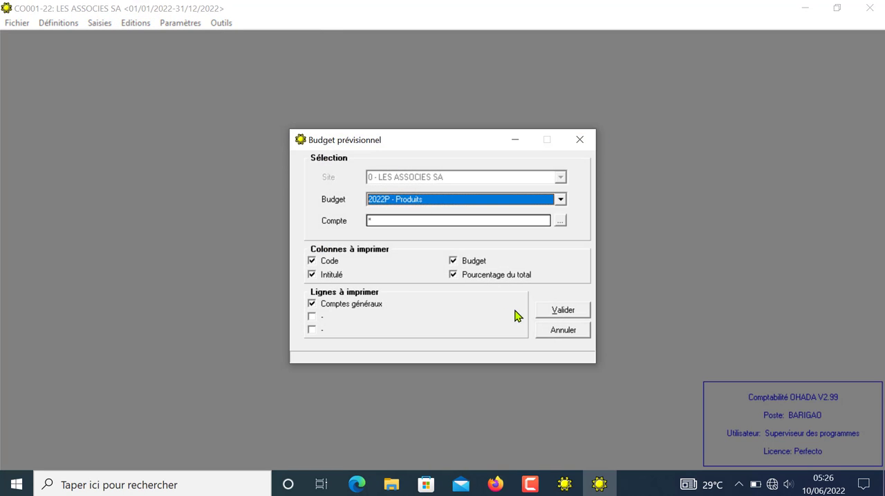
left_click(560, 200)
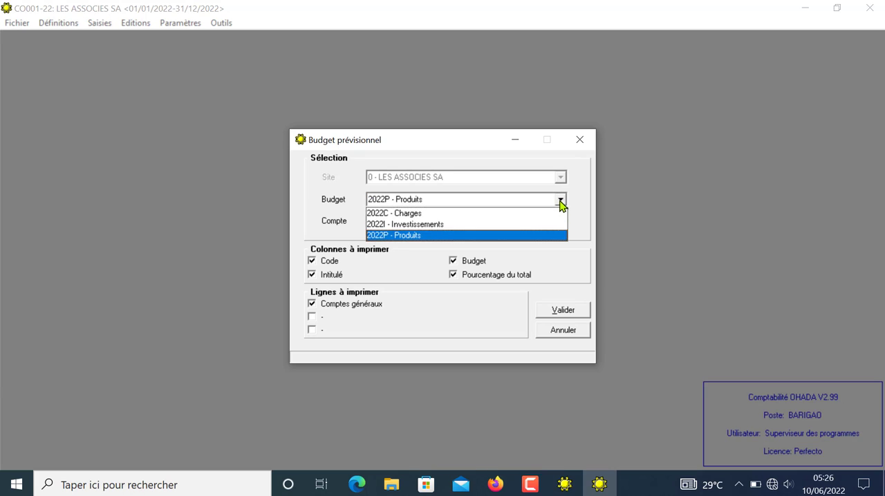
left_click(474, 215)
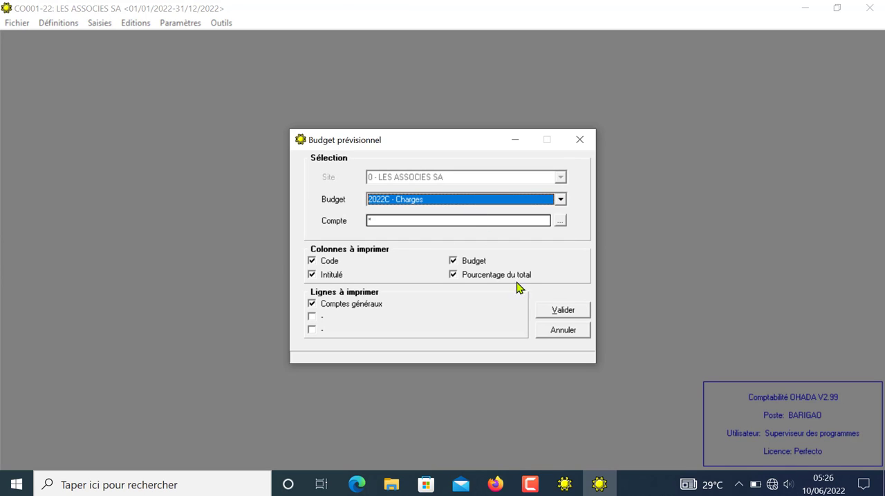
left_click(564, 313)
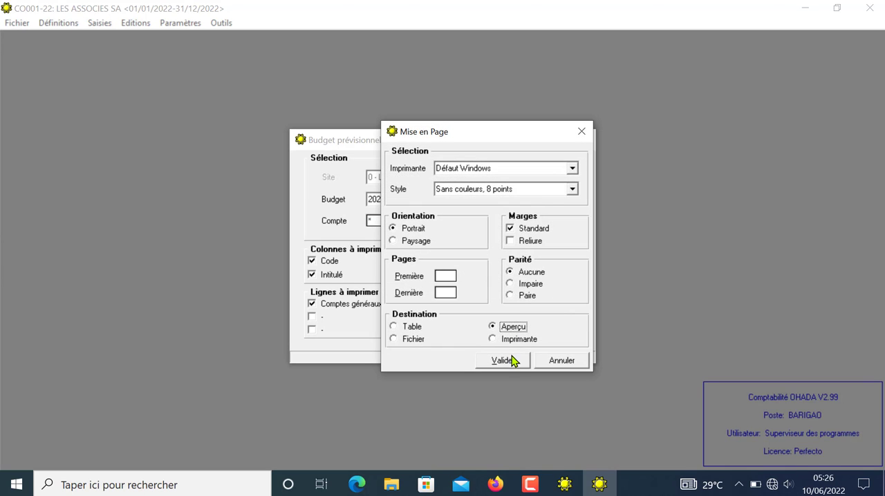
left_click(511, 361)
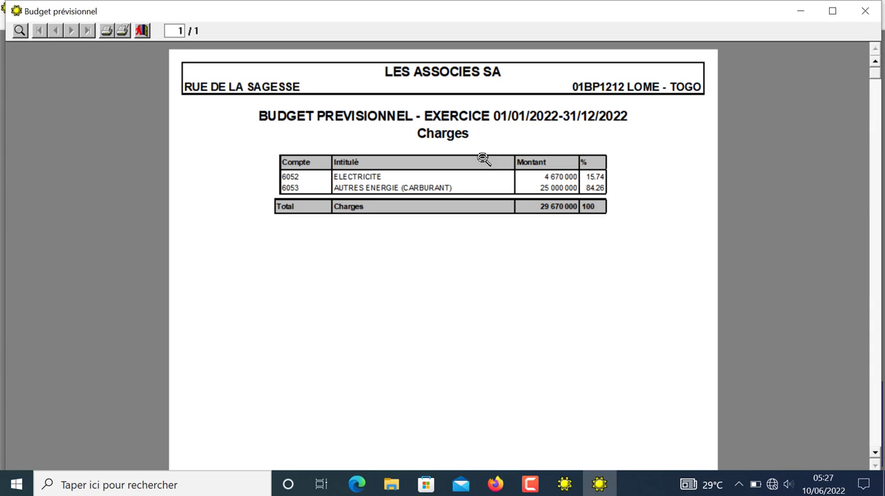
left_click(142, 32)
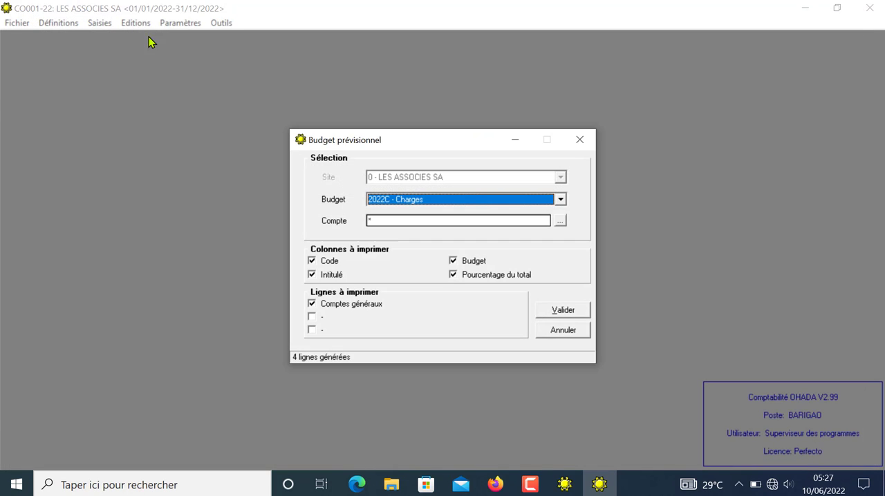
left_click(590, 138)
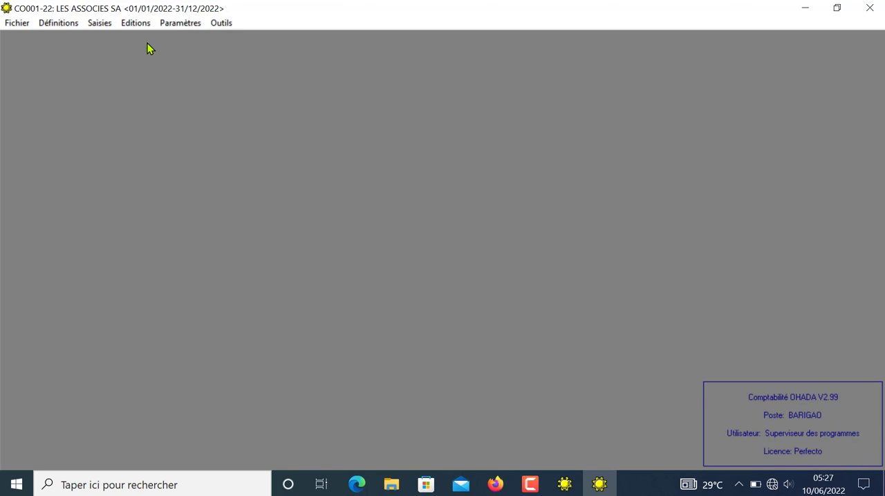
left_click(166, 25)
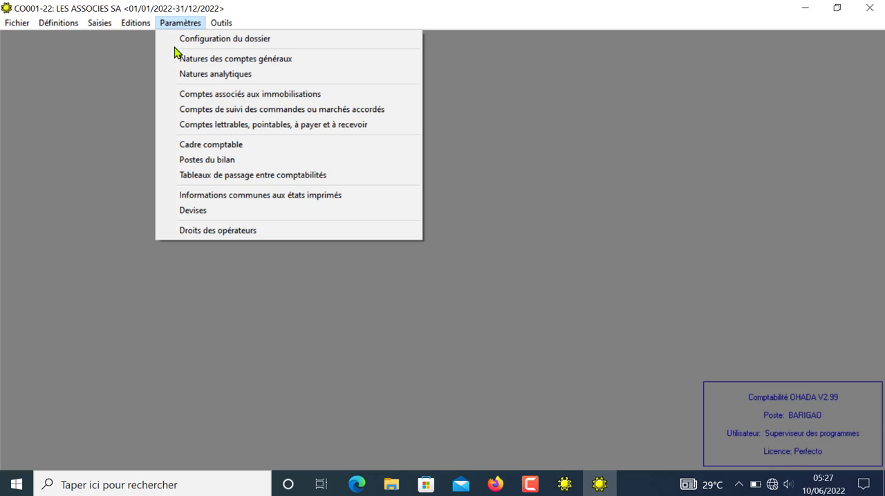
mouse_move(139, 24)
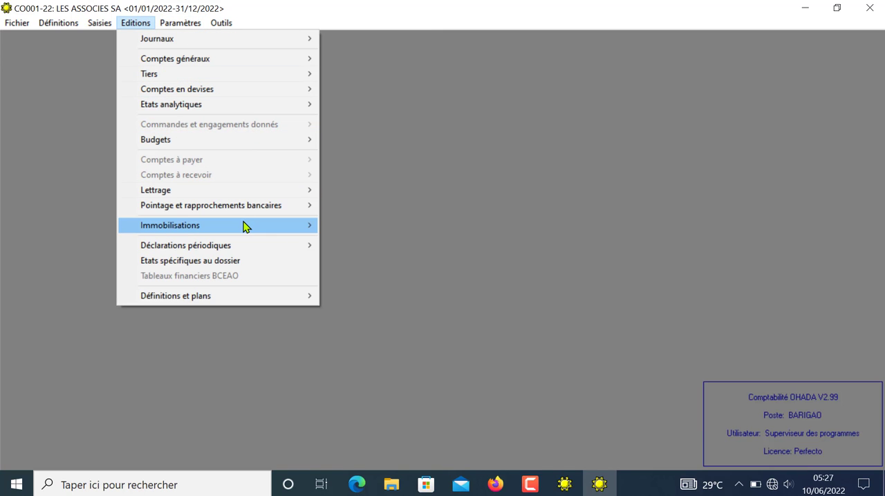
mouse_move(245, 227)
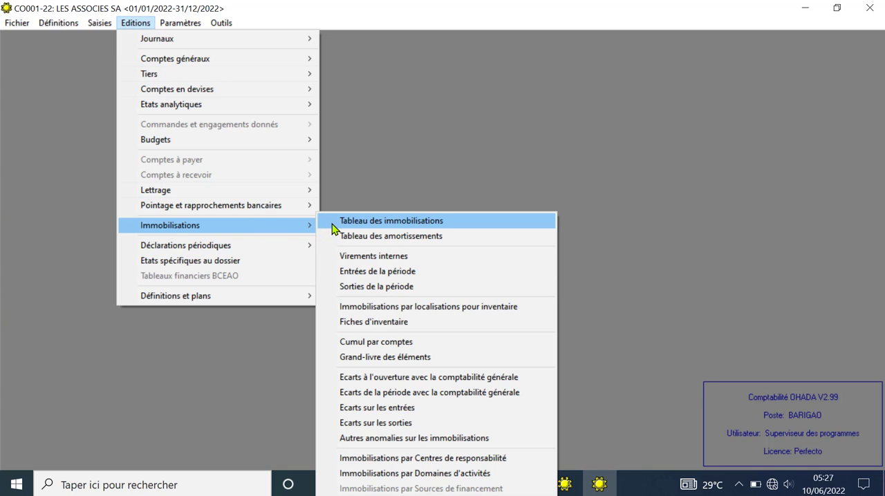
left_click(397, 159)
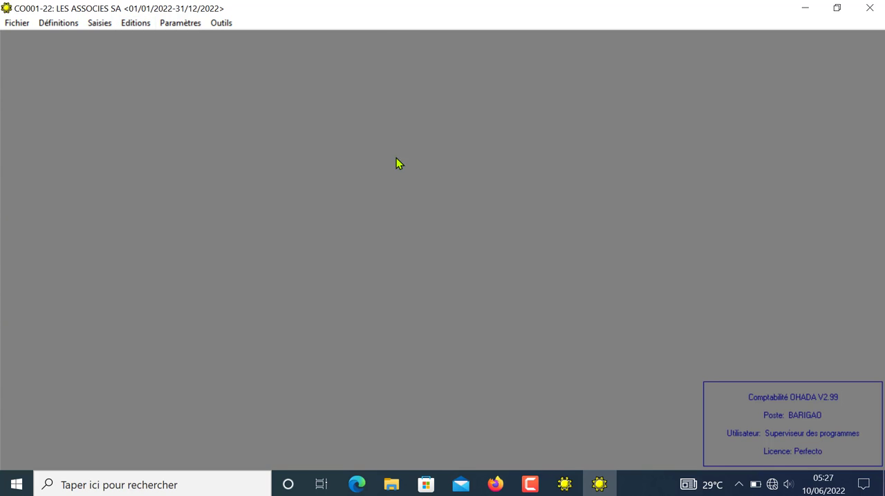
Step: Run and validate the closing of the carried-forward balances (Clôture des reports à nouveau)
left_click(100, 22)
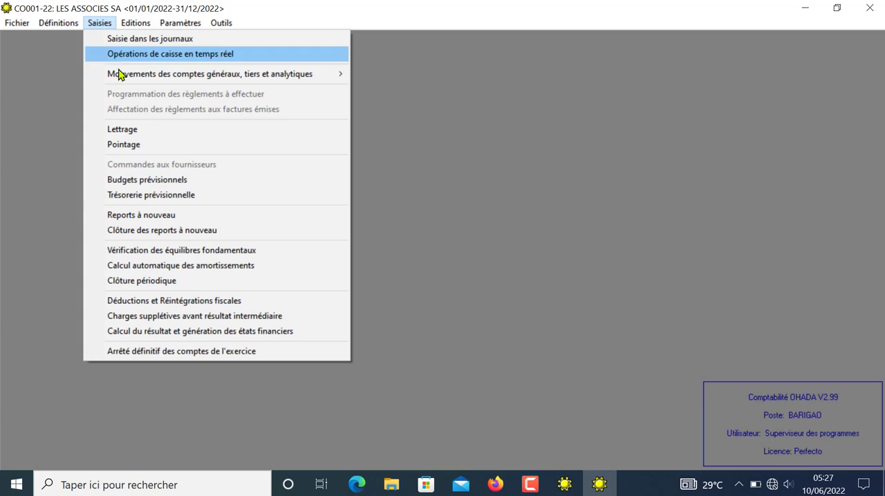
left_click(171, 231)
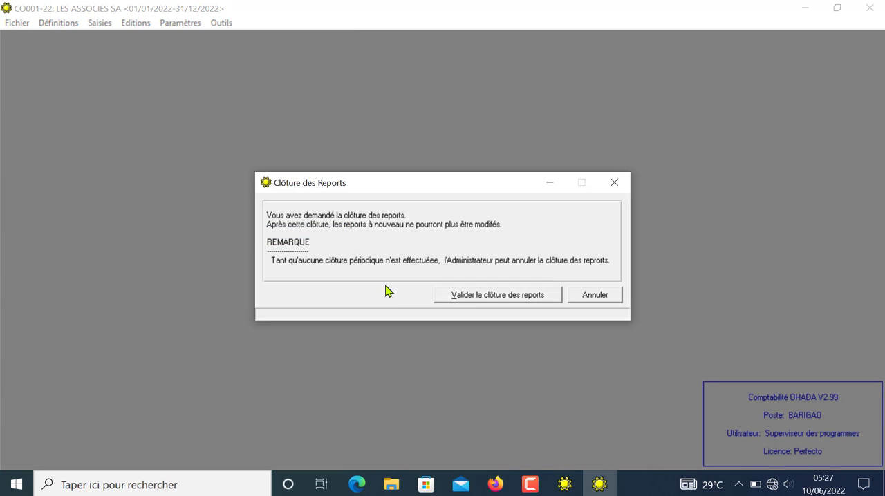
left_click(482, 297)
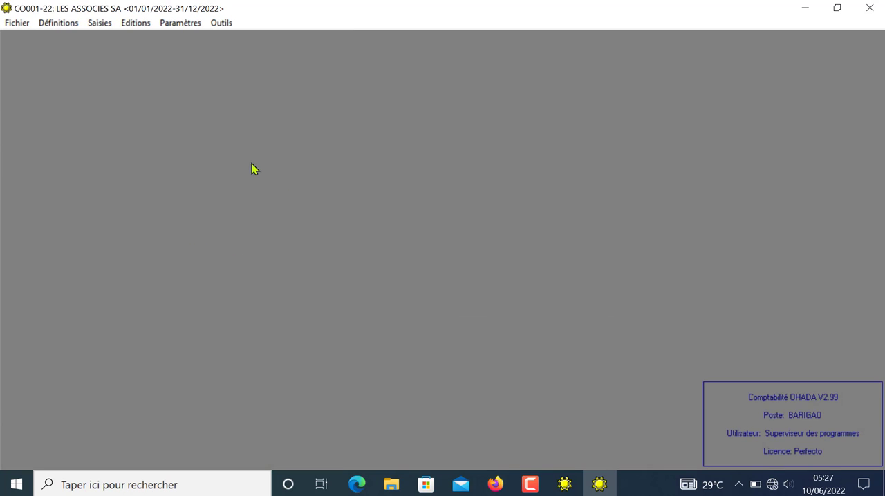
Step: Verify the fundamental balances (équilibres fondamentaux) of all journals from 01/01/2022 to 10/06/2022, and close the verification
left_click(96, 23)
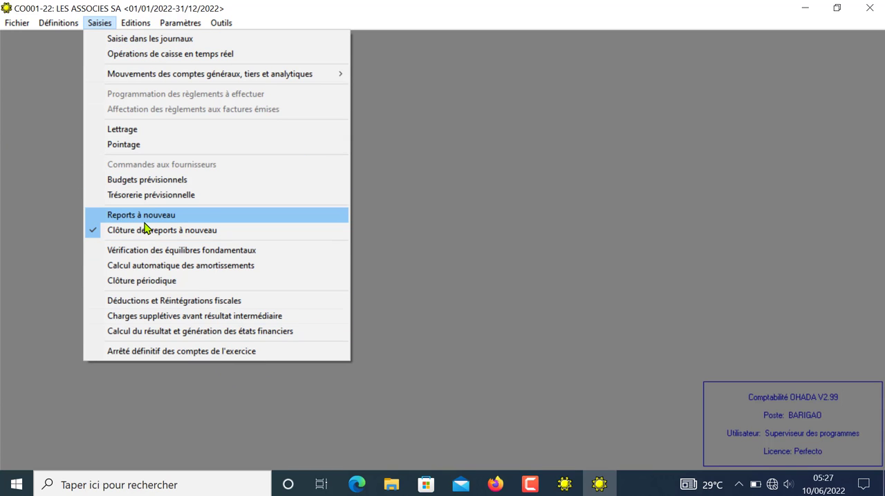
left_click(183, 251)
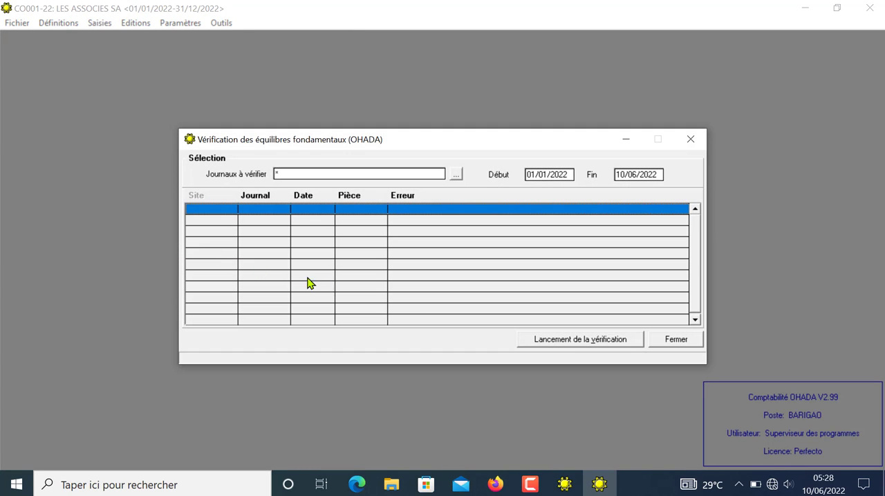
left_click(555, 340)
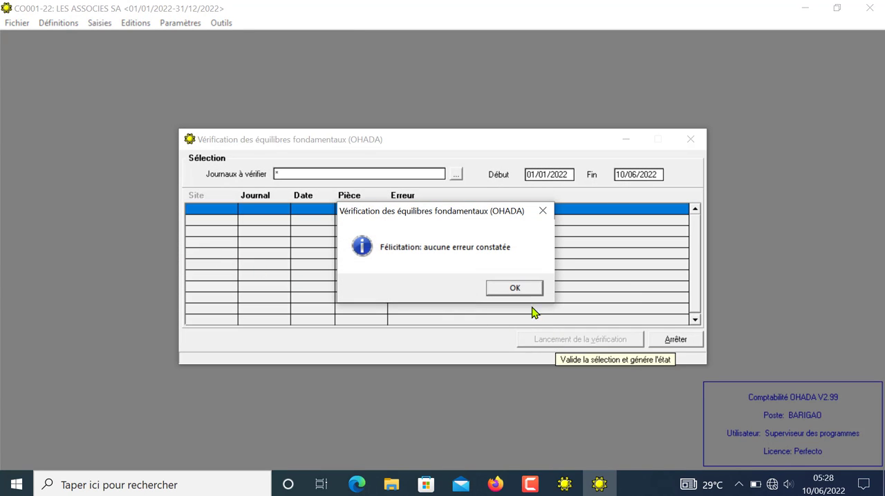
left_click(516, 290)
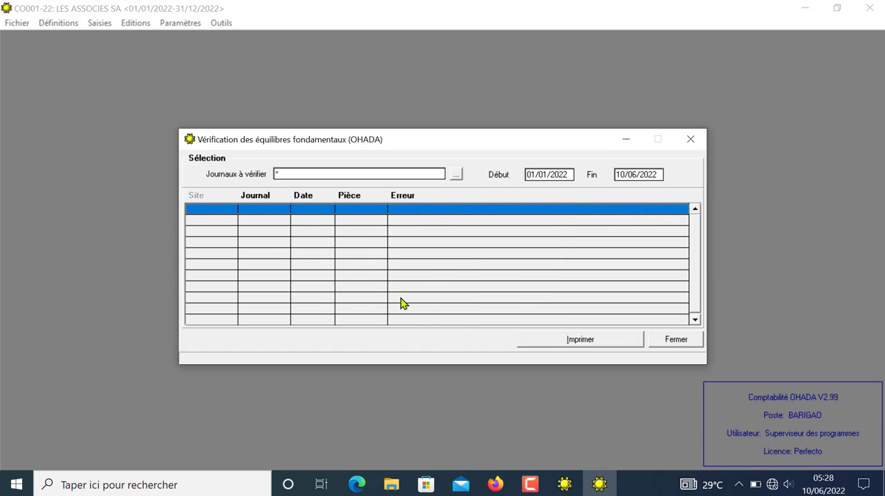
left_click(674, 338)
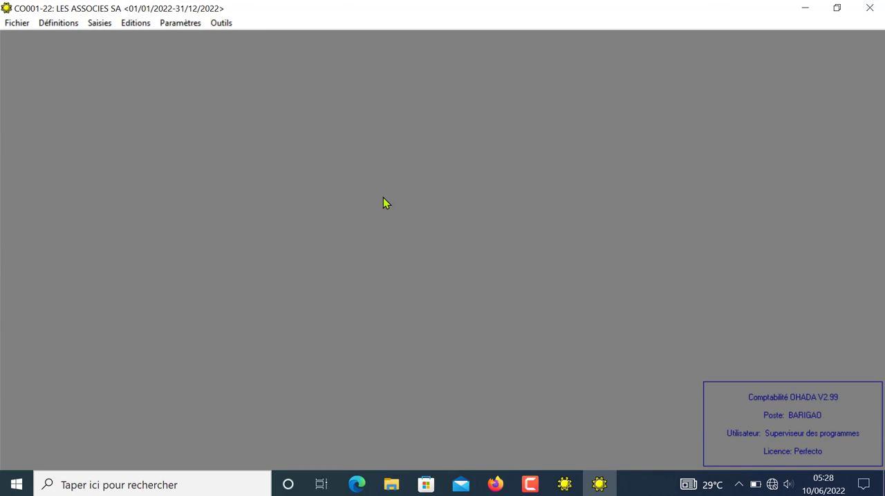
Step: Run the automatic depreciation calculation (Calcul automatique des amortissements) as of 31/12/2022
left_click(105, 25)
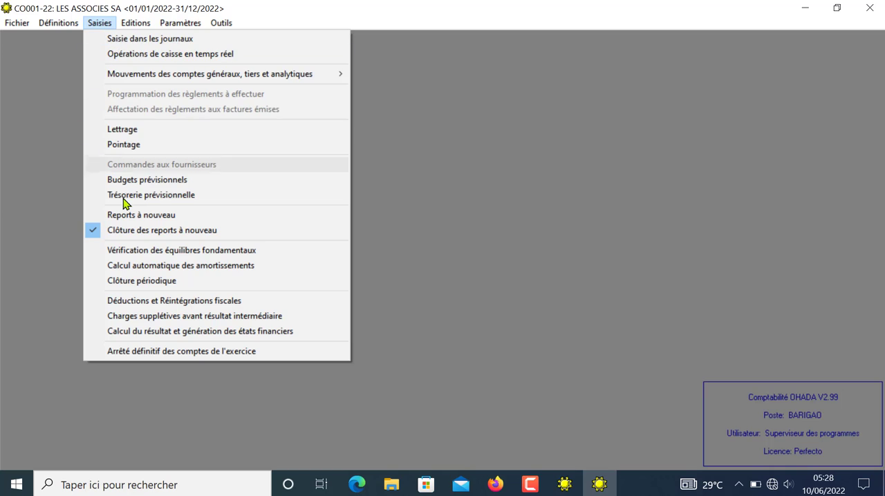
left_click(155, 267)
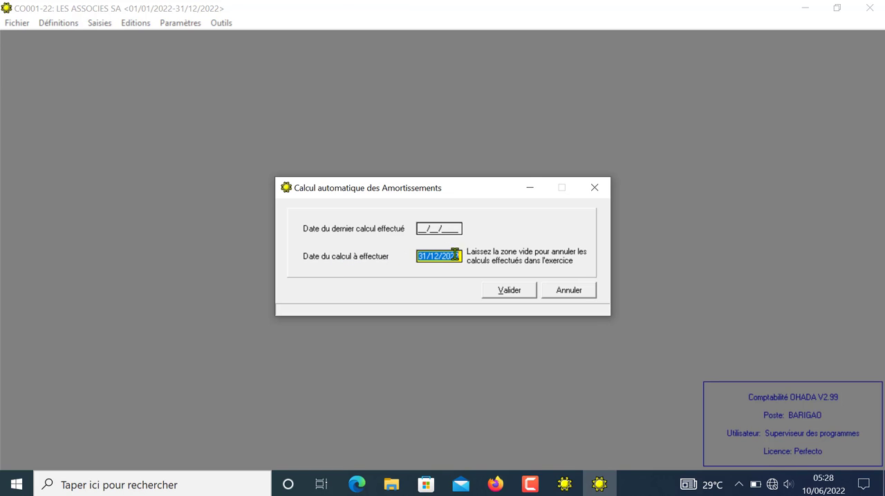
left_click(509, 294)
left_click(523, 289)
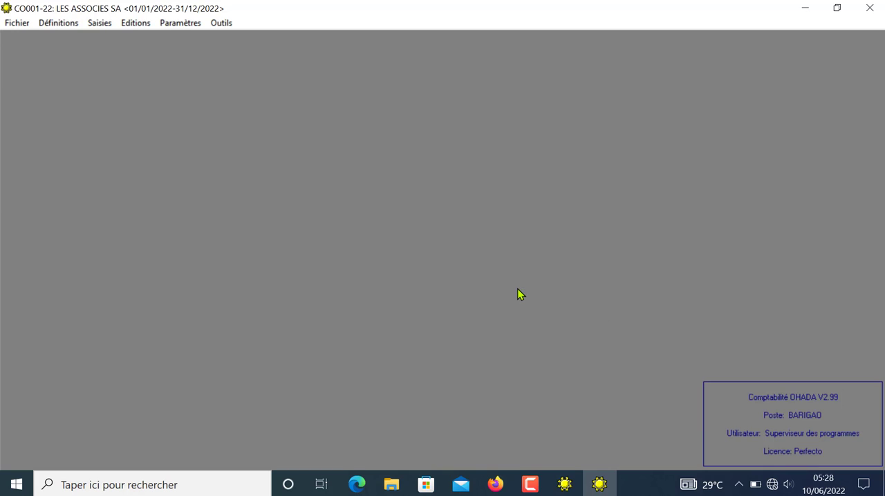
Step: Try to preview the depreciation table (Tableau des amortissements) for all accounts from 01/01/2022 to 10/06/2022
left_click(134, 26)
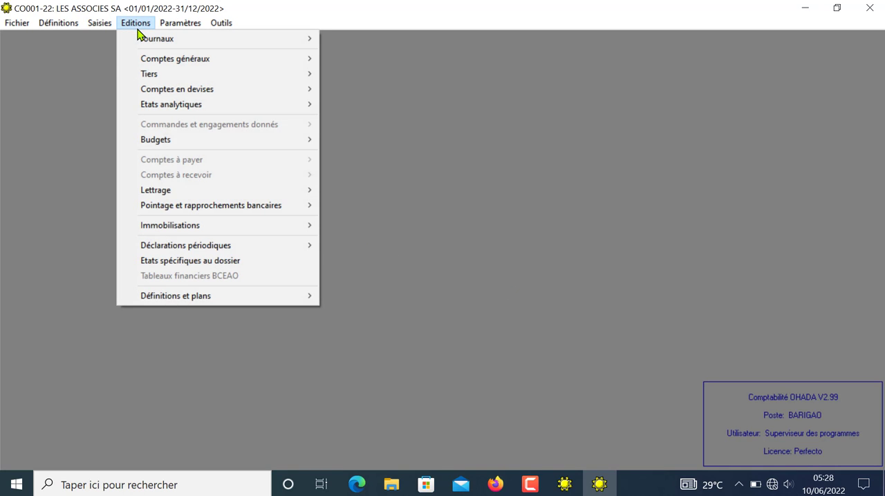
mouse_move(220, 230)
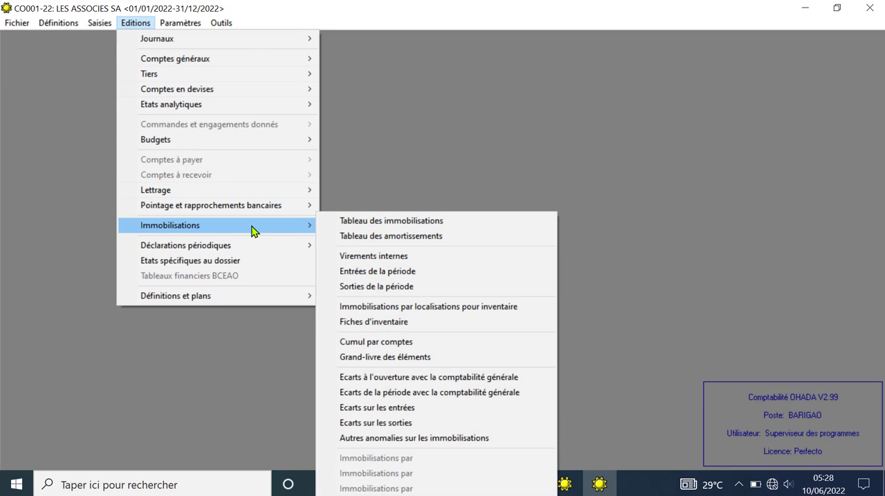
left_click(392, 237)
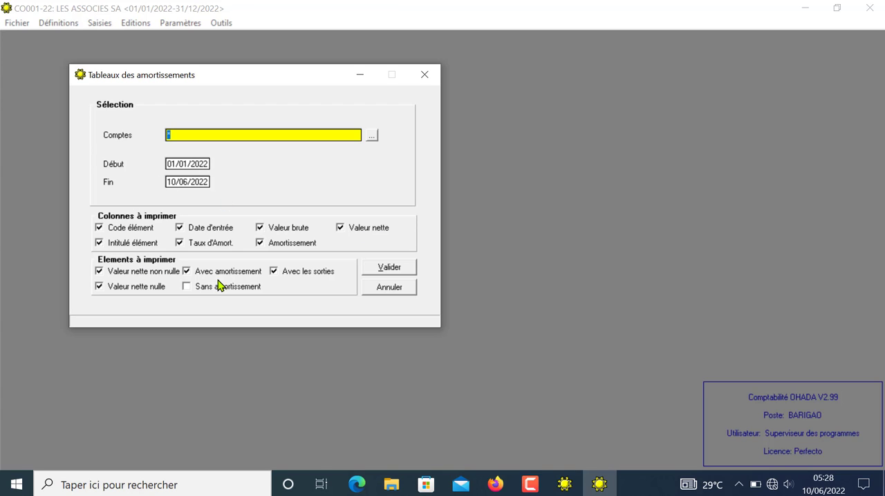
left_click(387, 268)
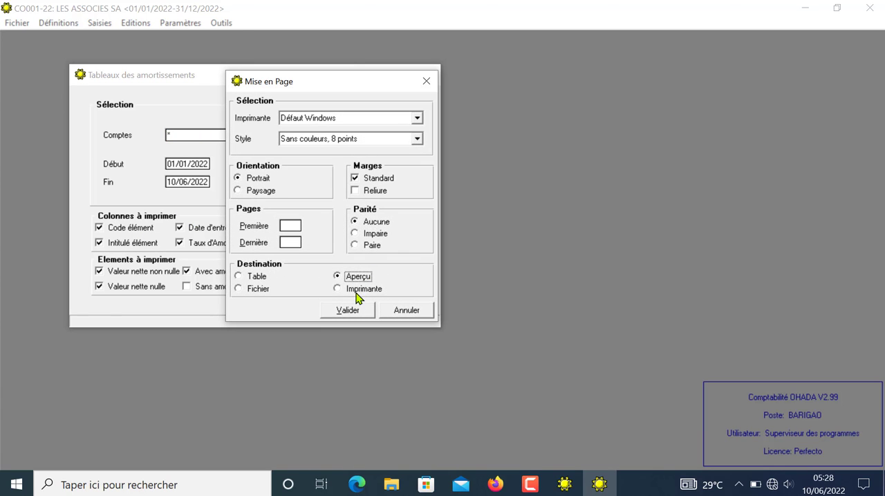
left_click(352, 310)
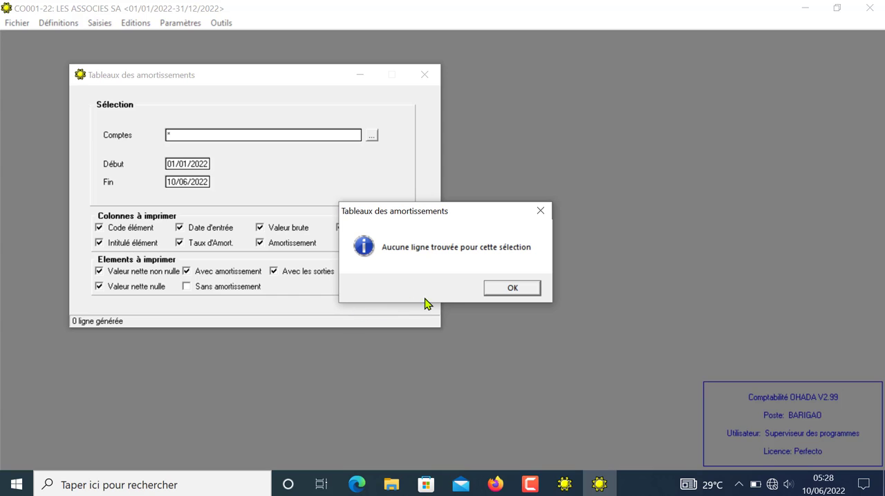
left_click(512, 289)
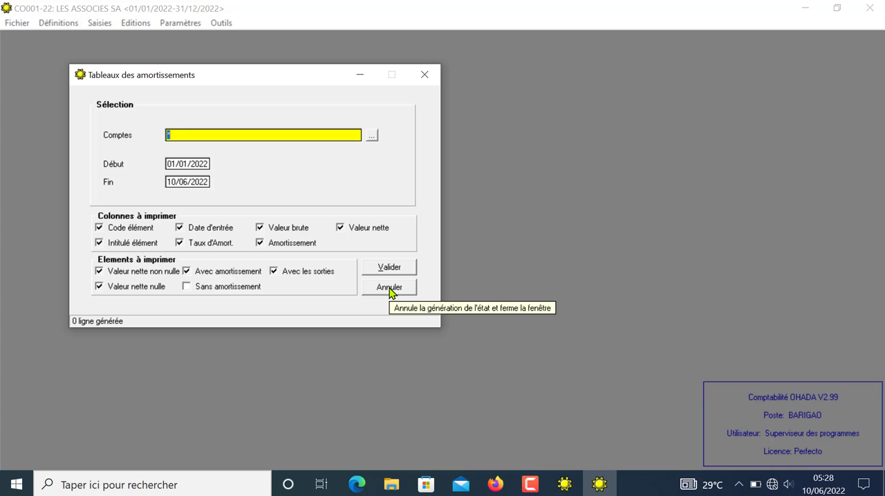
Step: Preview the depreciation table with the end date set to 31/12/2022, examine its amounts enlarged, and close the report
left_click(206, 181)
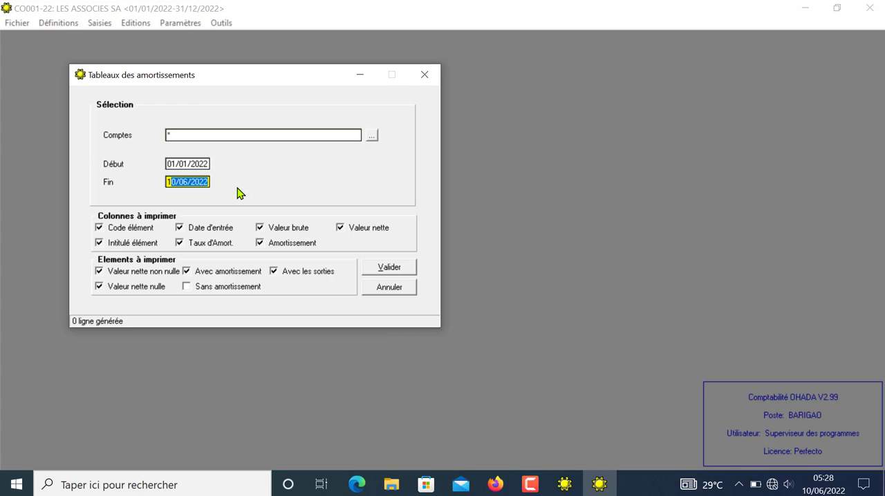
type("31122022")
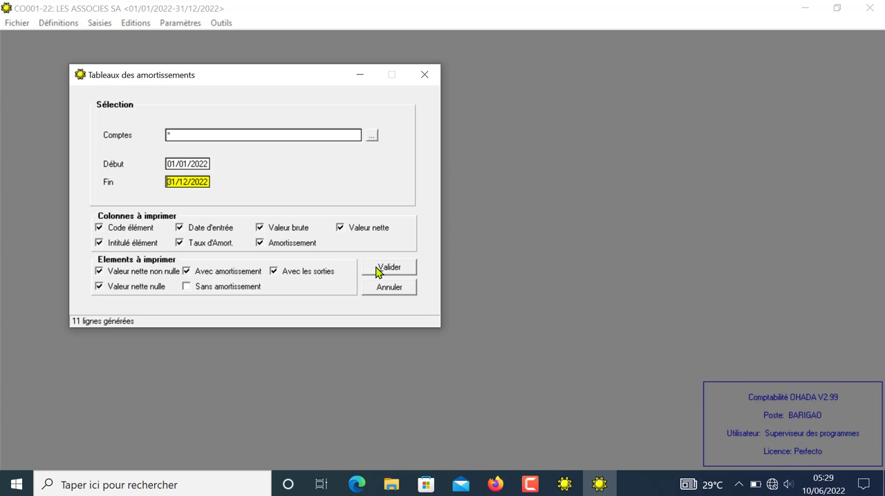
left_click(399, 268)
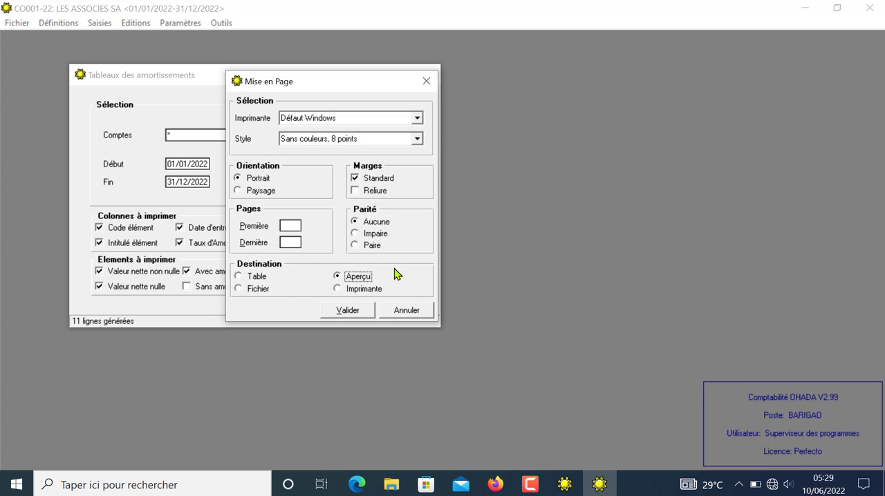
left_click(349, 311)
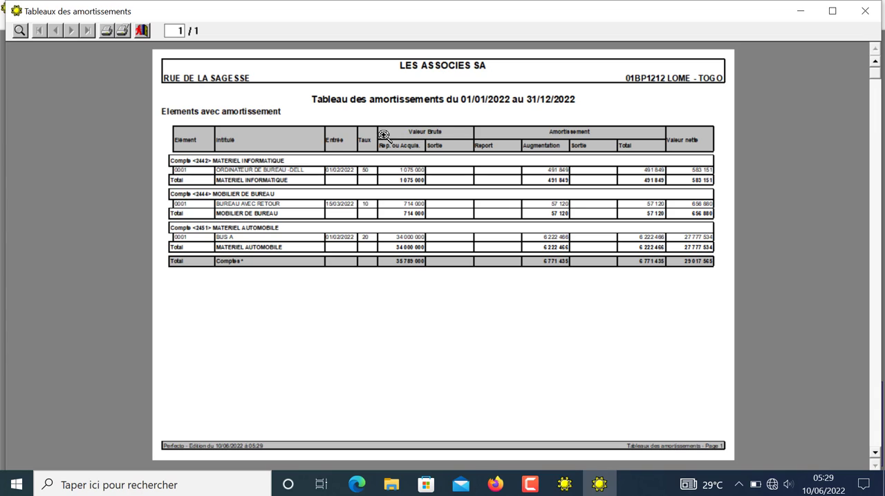
left_click(453, 132)
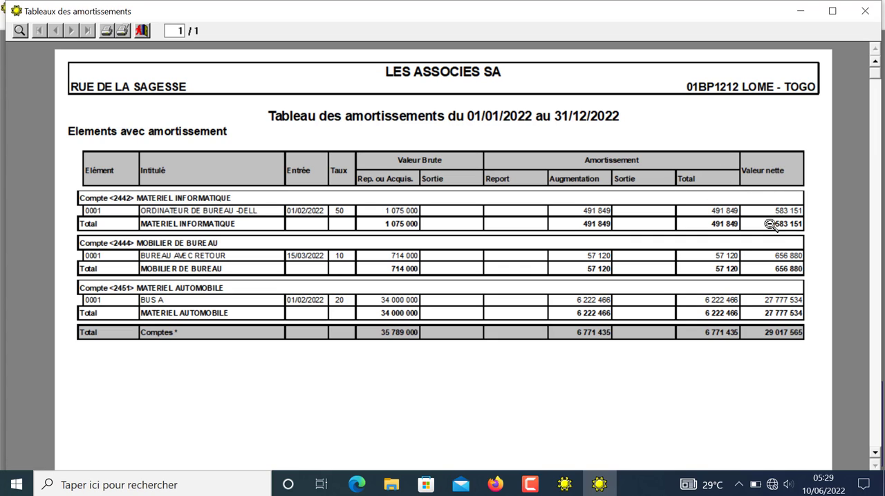
left_click(141, 32)
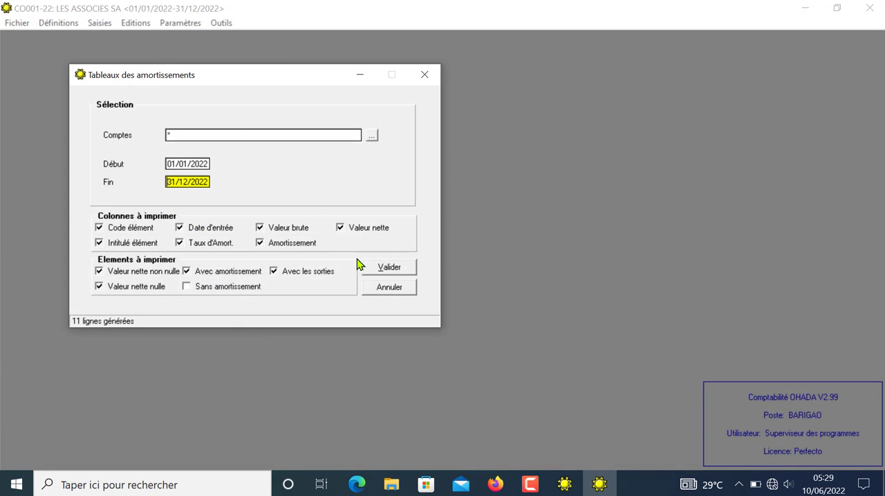
left_click(391, 289)
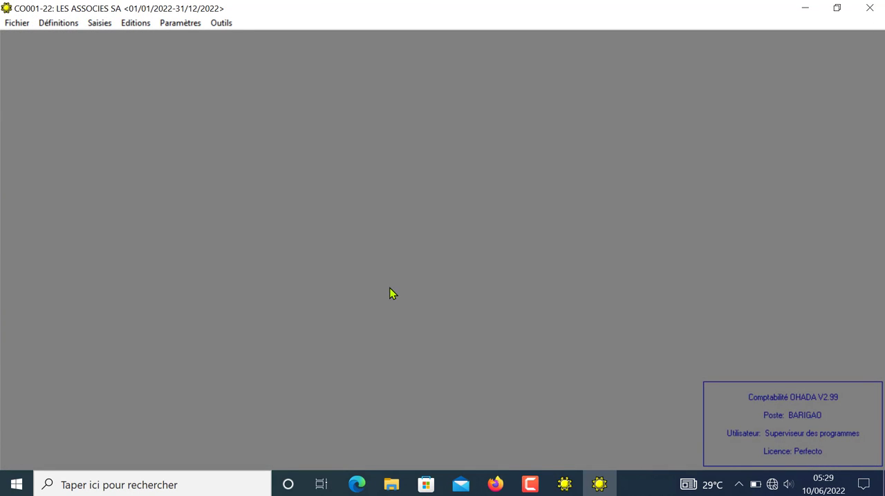
Step: Run and validate the periodic closing (Clôture périodique) with 31/12/2022 as the new closing date
left_click(107, 28)
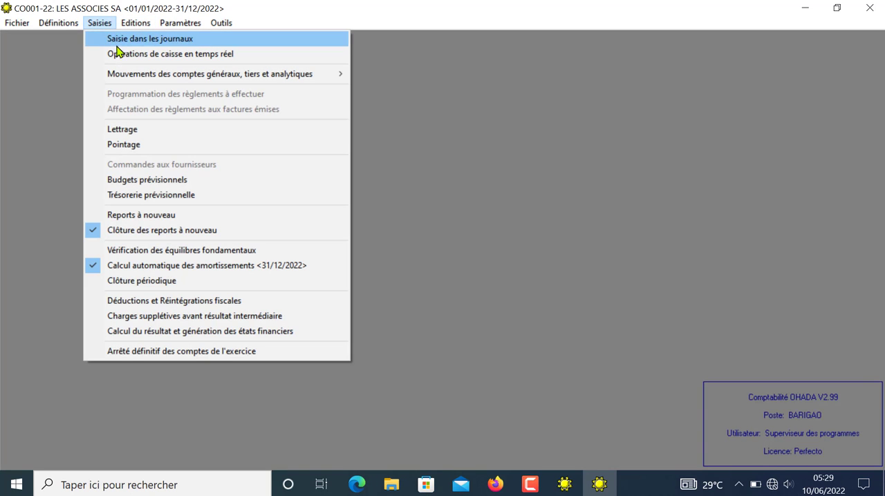
left_click(161, 281)
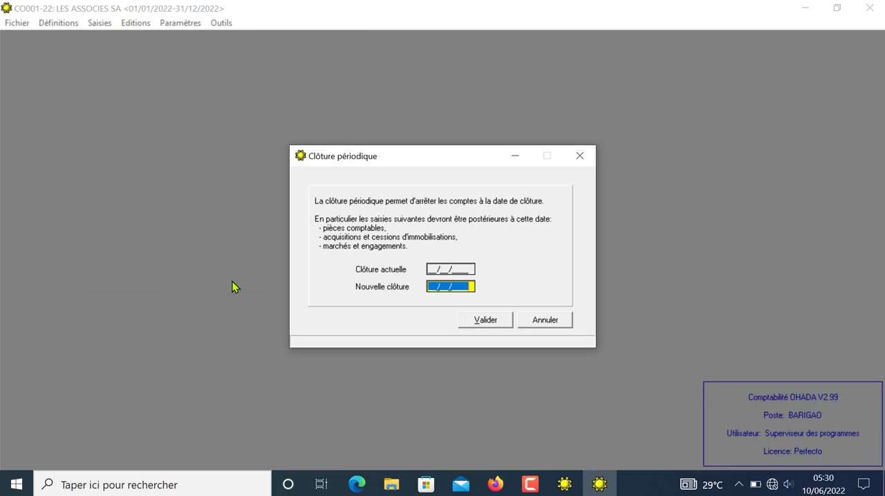
type("31/12/2022")
left_click(483, 319)
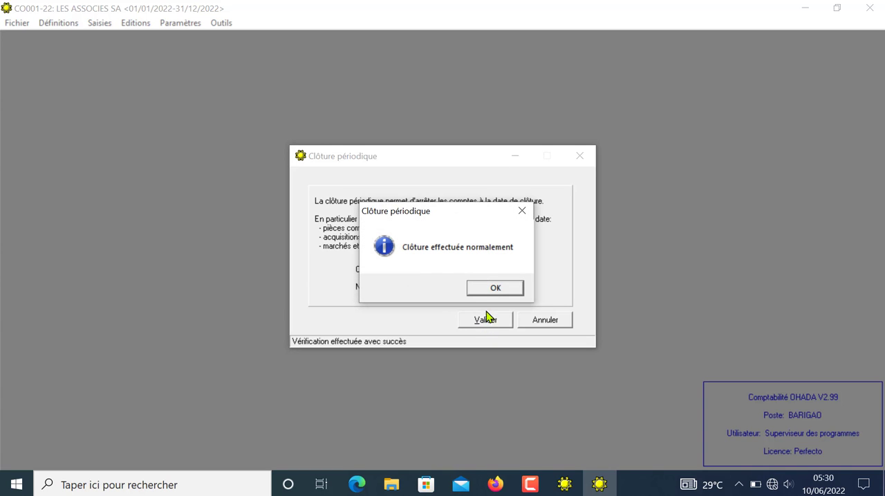
left_click(495, 294)
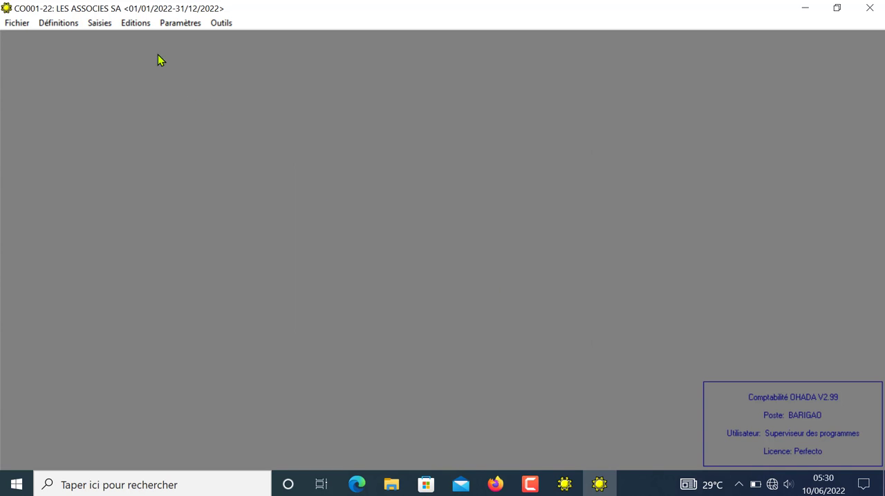
Step: Look at the tax deduction and reintegration entry tables (Déductions et Réintégrations fiscales) and close them without entering anything
left_click(100, 23)
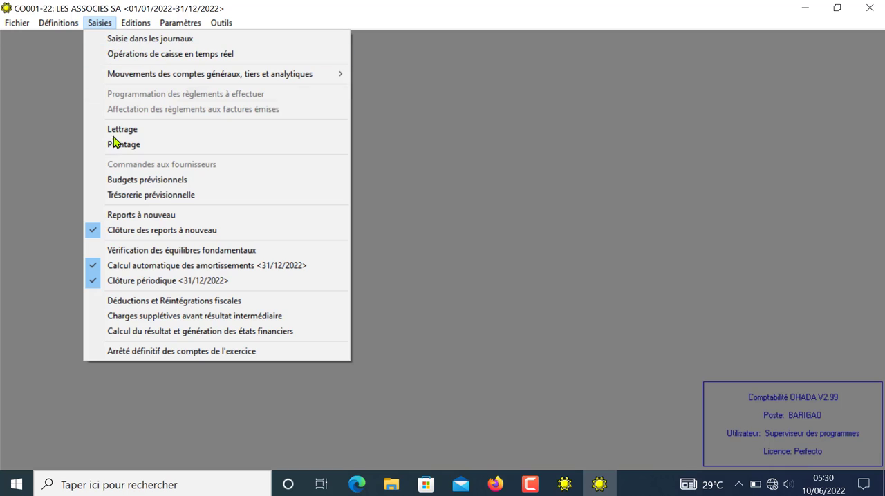
left_click(173, 302)
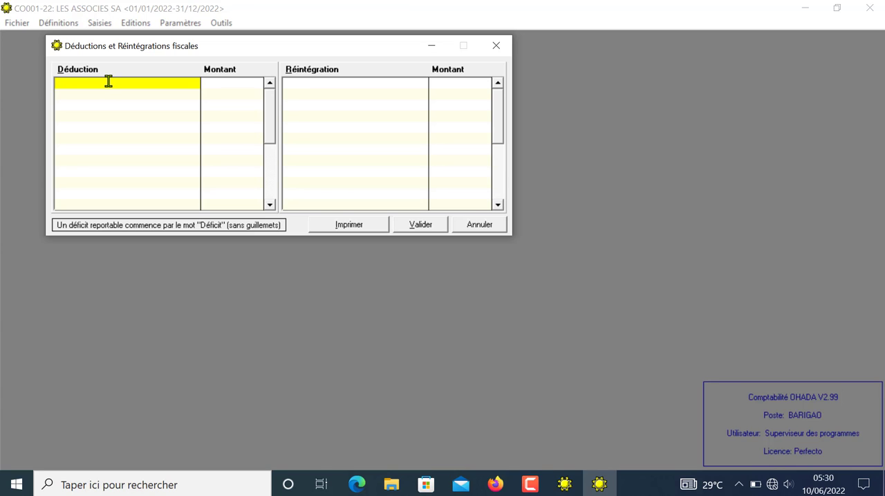
left_click(228, 83)
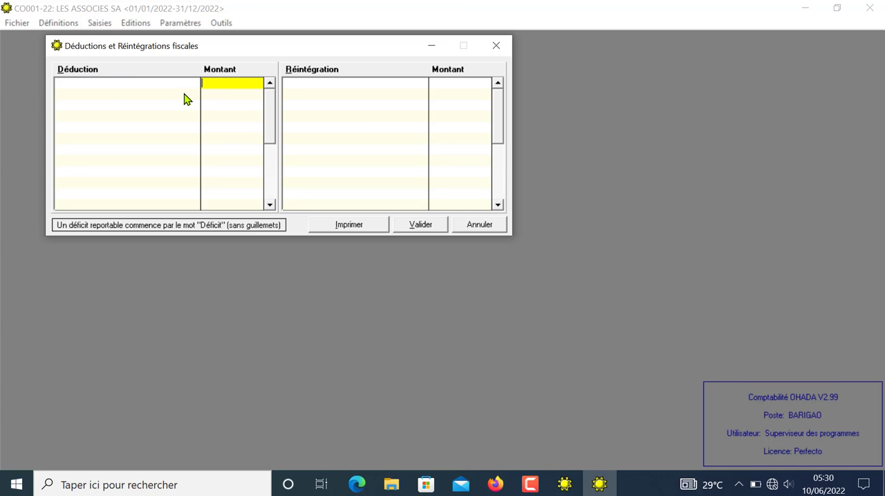
left_click(308, 84)
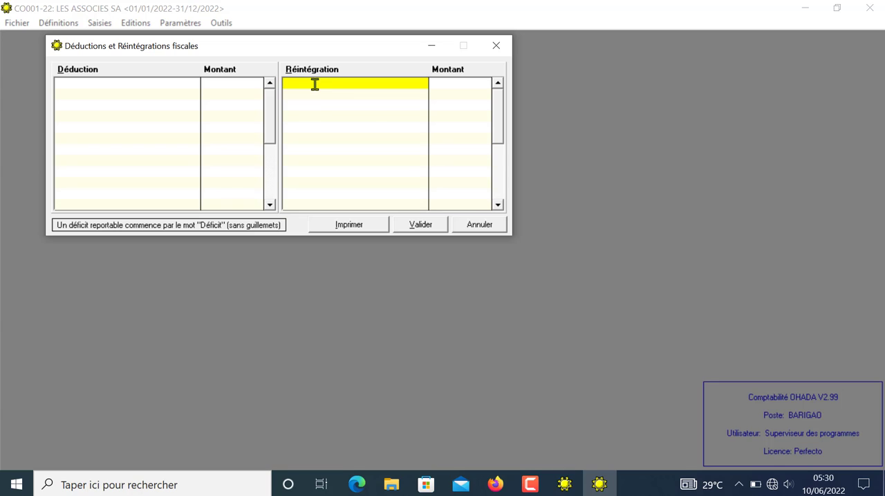
left_click(478, 226)
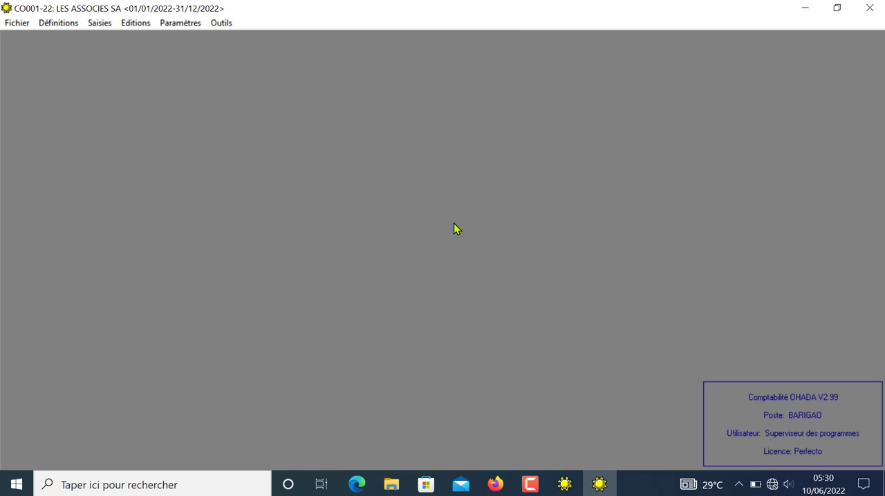
Step: In the OHADA result calculation, set the taxable profit rounding to 1 000, the BIC tax rate to 27 % and the minimum tax to 500 000
left_click(101, 25)
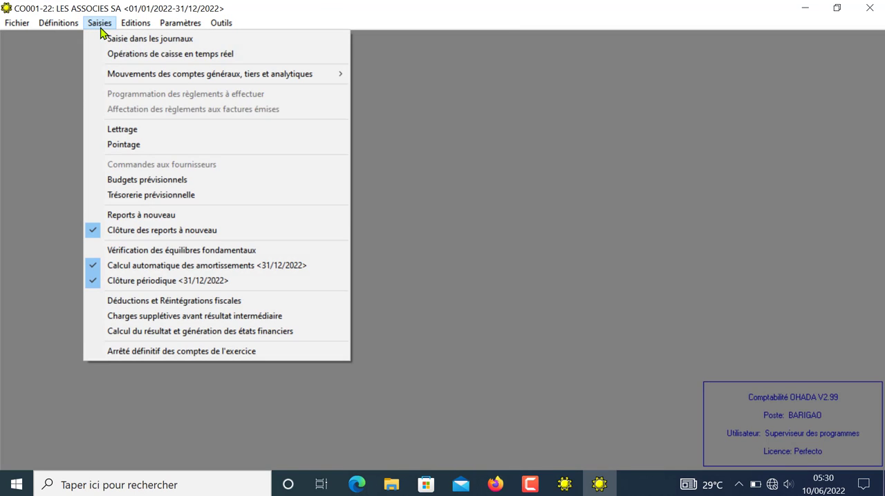
left_click(162, 333)
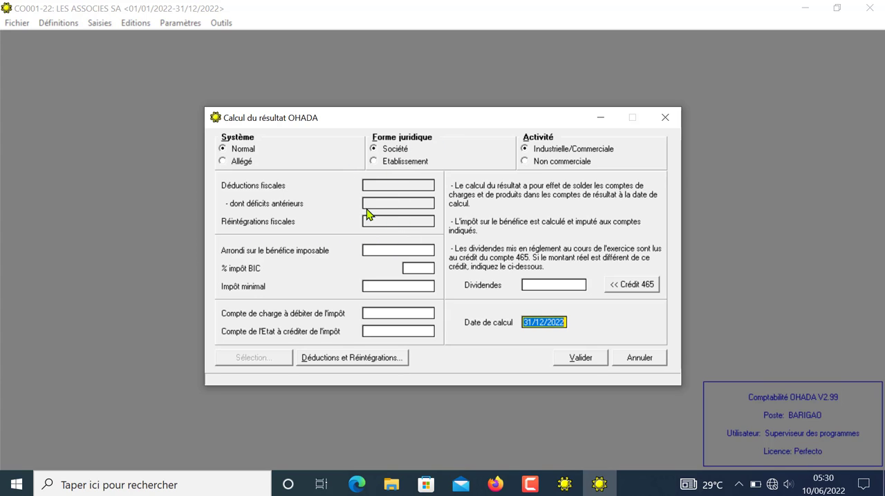
left_click(385, 251)
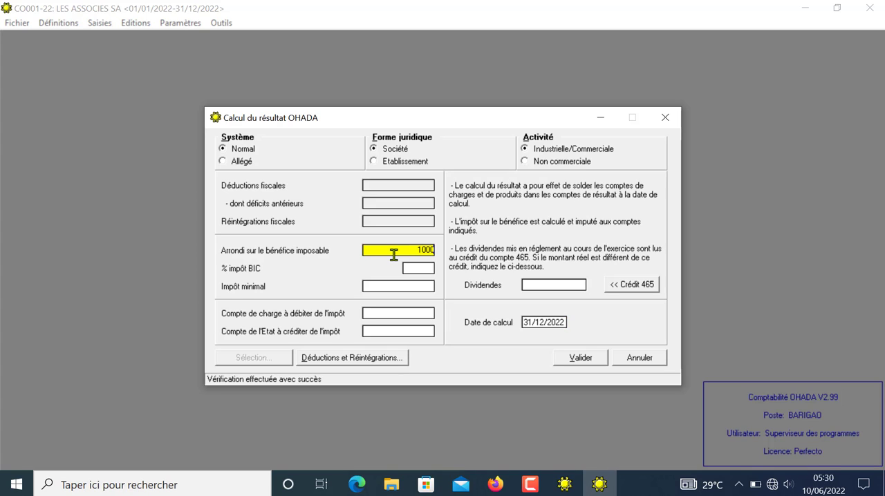
left_click(414, 267)
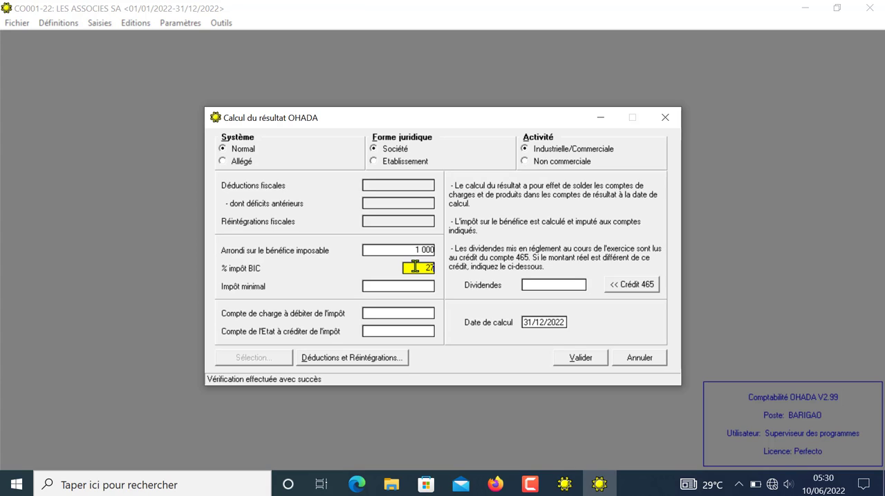
left_click(409, 289)
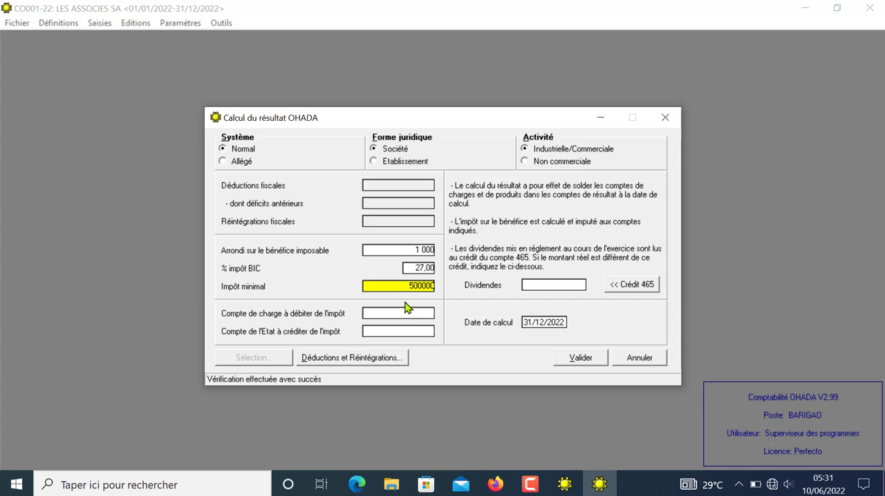
Step: Assign account 8911 as the tax expense debit and 441 as the State credit, and run the result calculation as of 31/12/2022
left_click(408, 309)
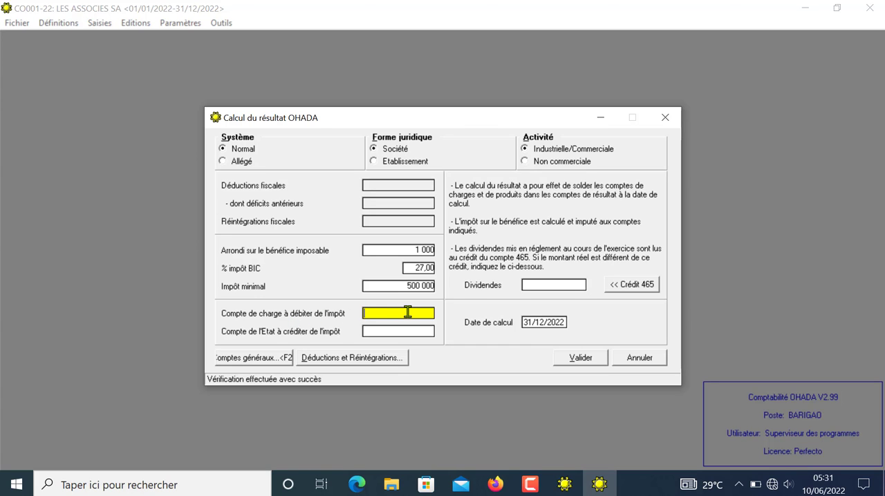
left_click(269, 360)
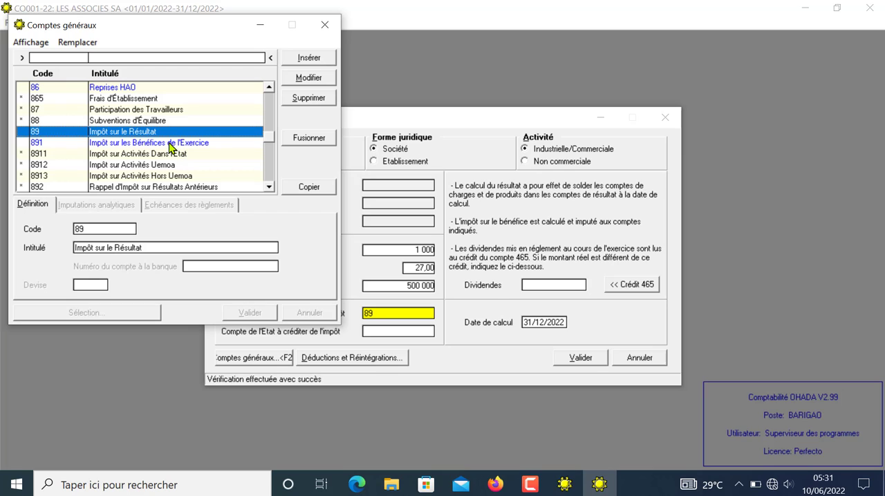
double_click(156, 153)
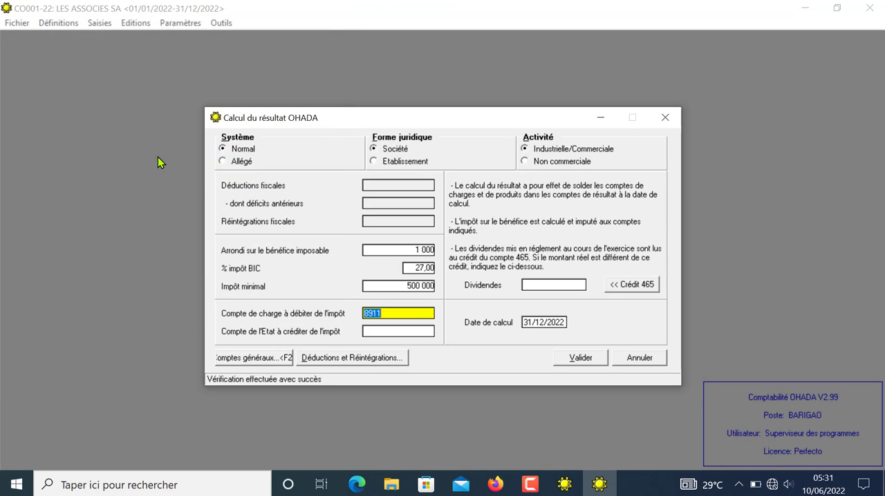
left_click(382, 333)
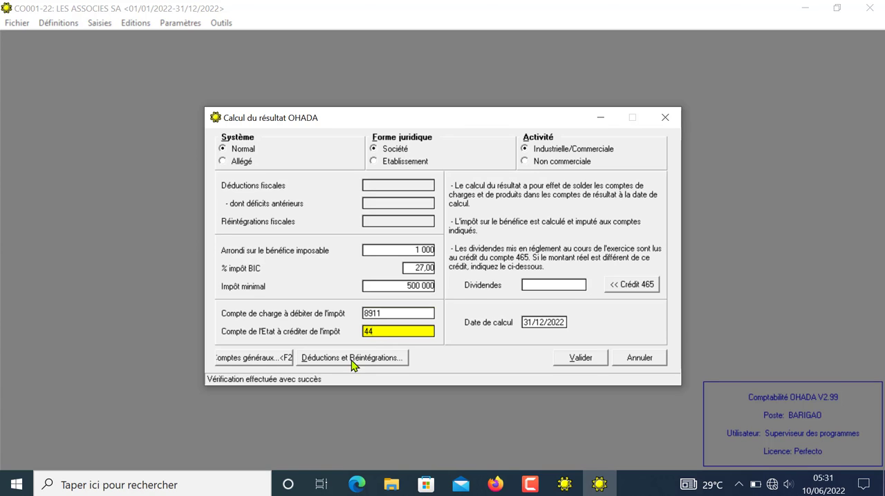
left_click(254, 358)
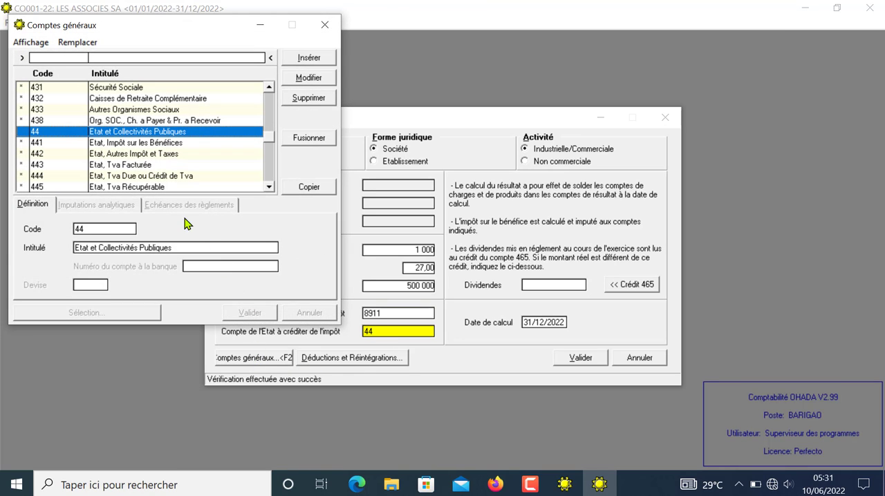
double_click(135, 143)
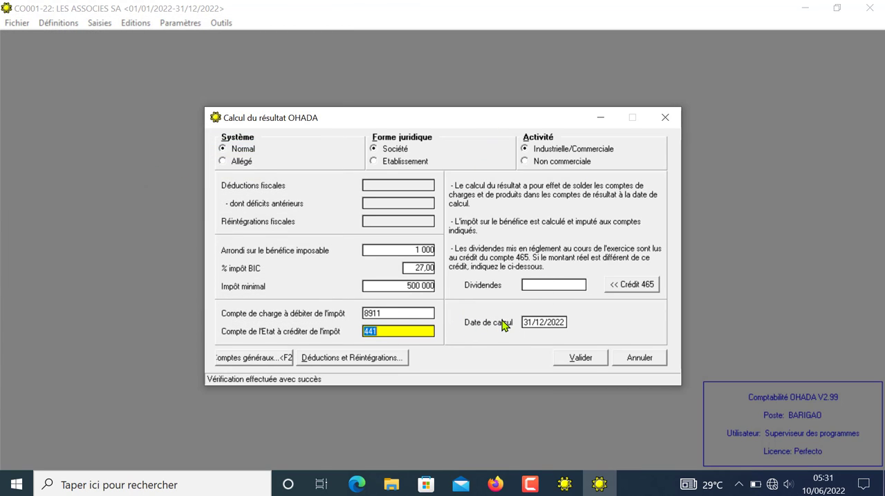
left_click(591, 360)
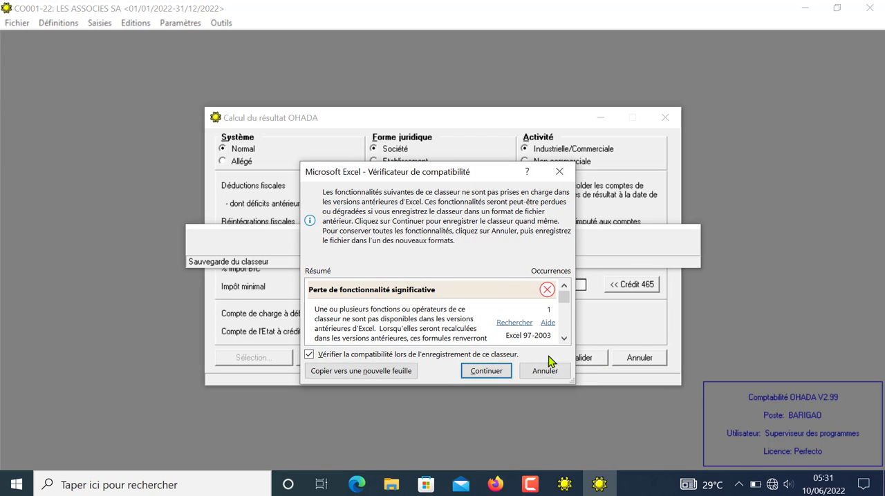
left_click(485, 371)
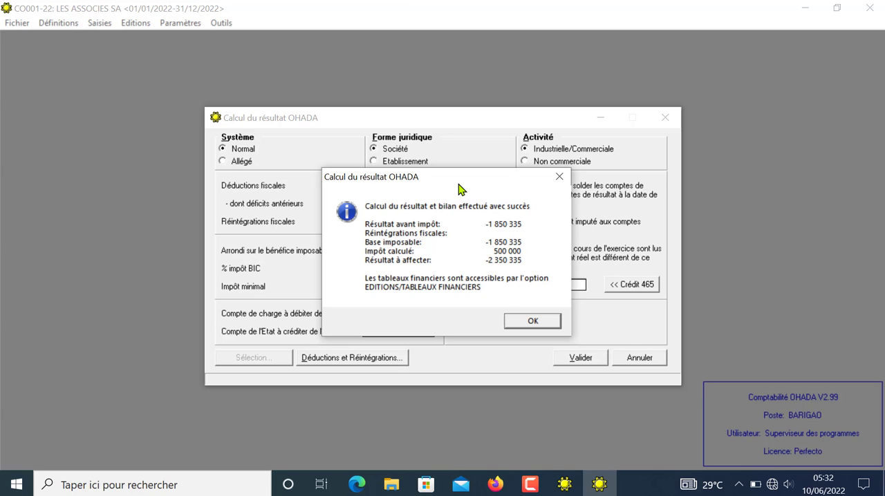
Step: Dismiss the result calculation summary and generate the Tableaux financiers BCEAO as an Excel workbook, shown full screen
left_click_drag(458, 177, 605, 184)
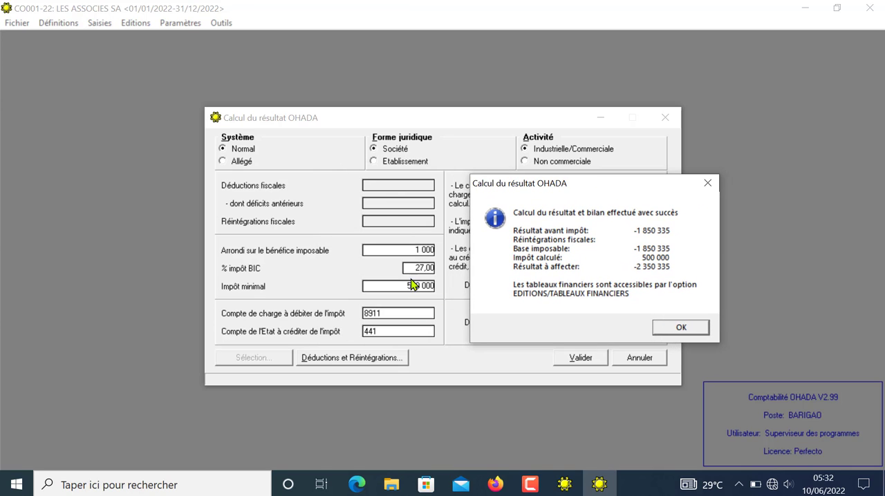
left_click(681, 328)
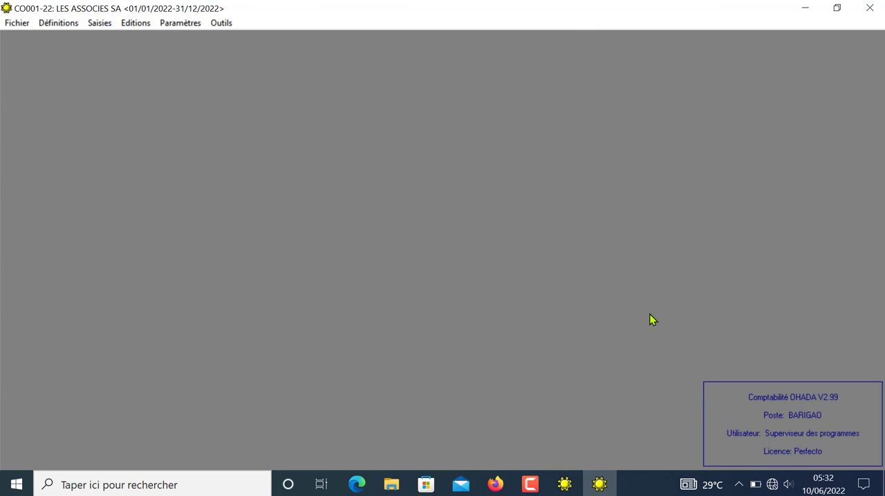
left_click(130, 24)
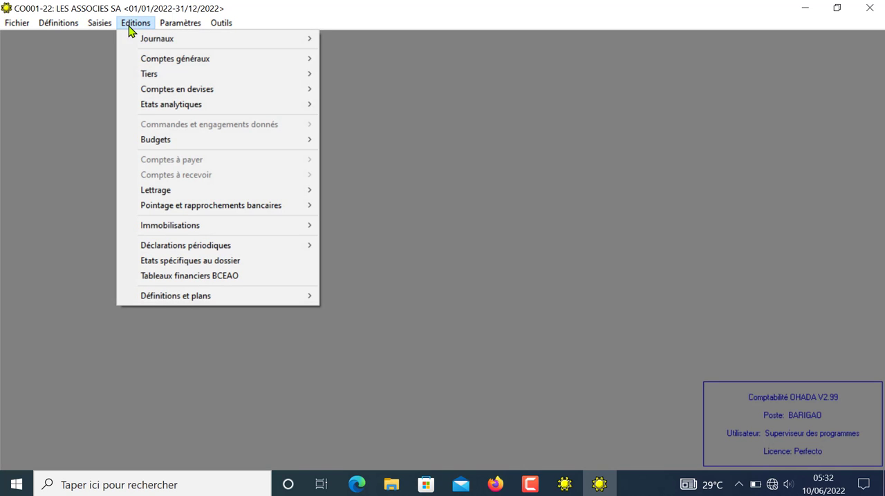
left_click(200, 275)
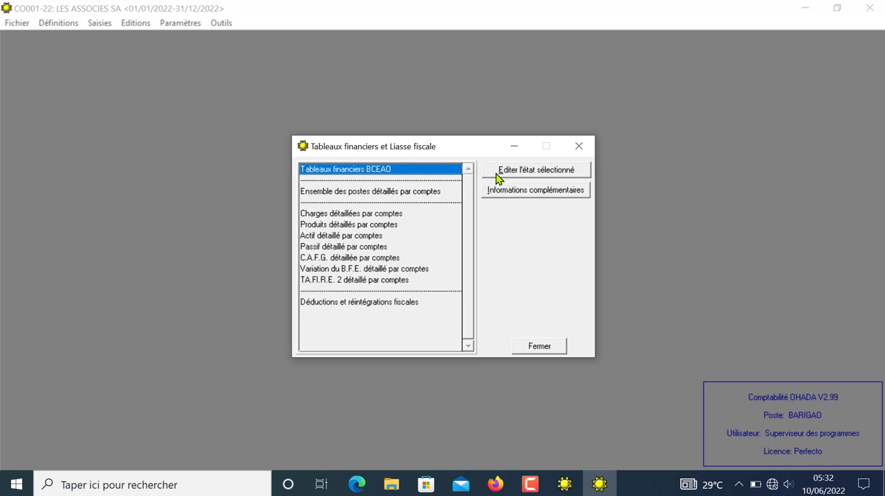
left_click(539, 172)
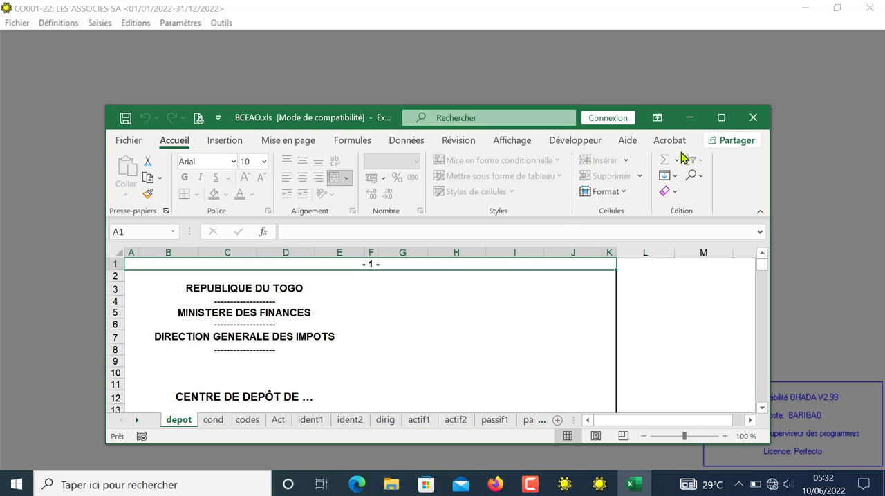
left_click(721, 117)
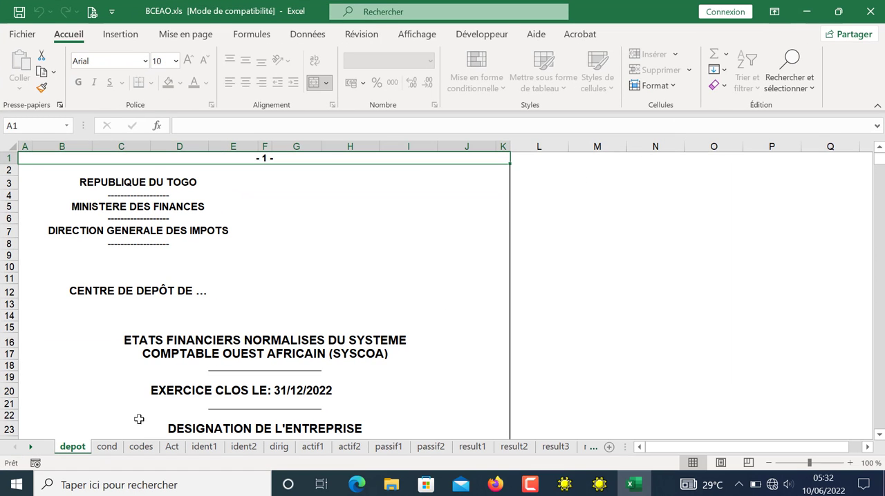
Step: Look through the BCEAO workbook's introductory sheets cond, codes, Act, ident1, ident2 and dirig
left_click(108, 447)
left_click(140, 447)
left_click(172, 448)
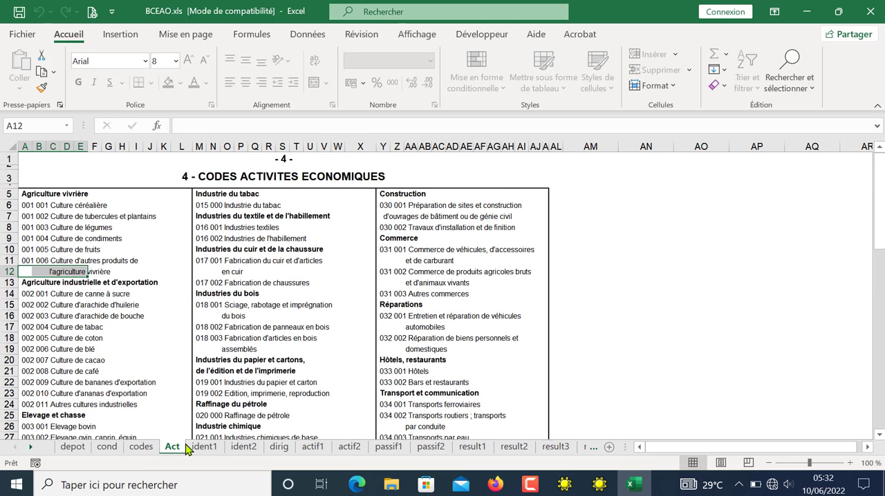
left_click(204, 447)
left_click(243, 448)
left_click(278, 447)
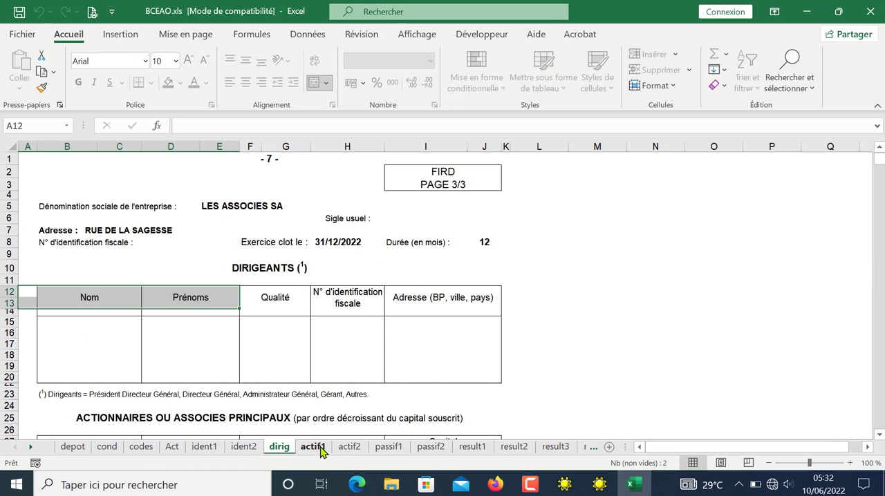
Step: Examine the balance sheet's asset pages actif1 and actif2, including total fixed assets, and close the workbook and the financial statements window
left_click(320, 450)
left_click(347, 448)
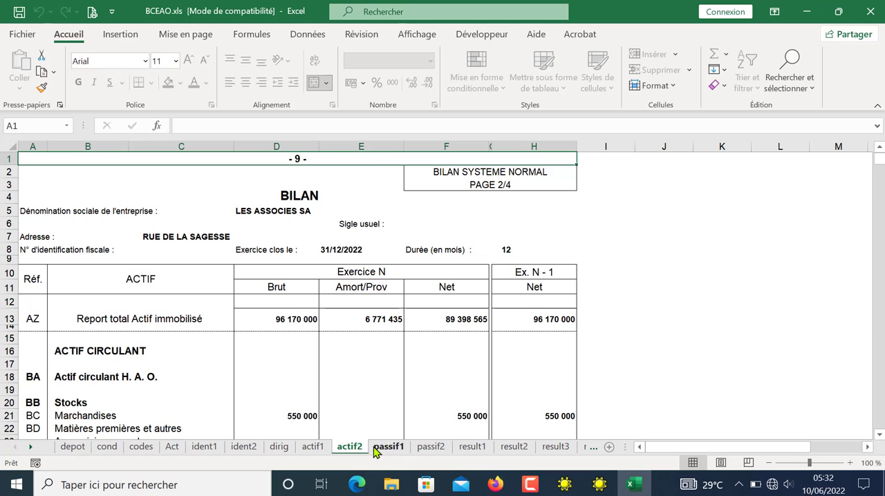
left_click(322, 450)
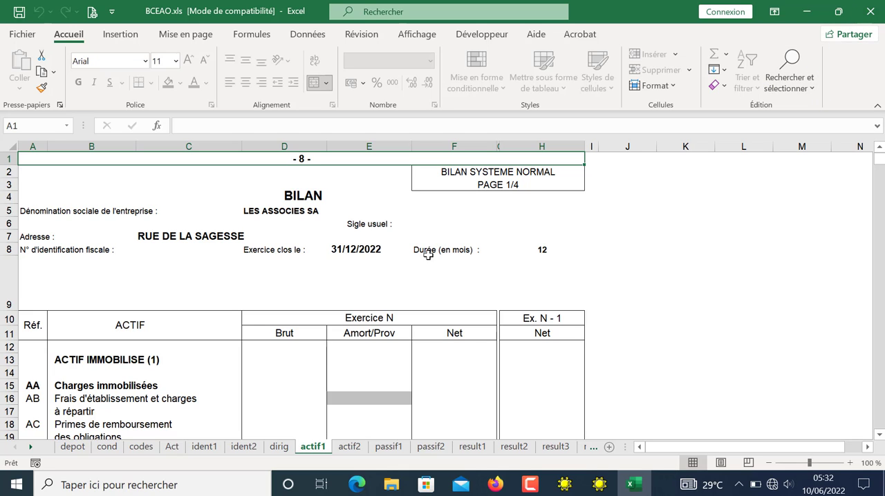
left_click(879, 378)
left_click(878, 378)
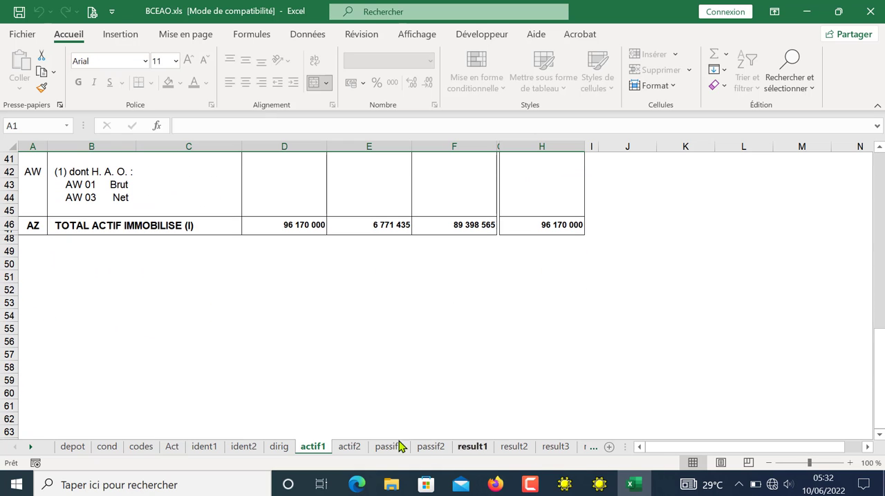
left_click(72, 447)
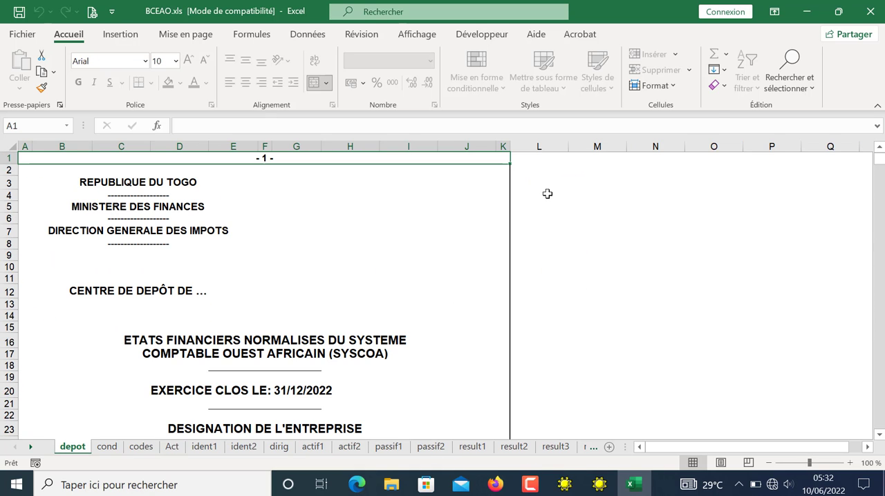
left_click(870, 11)
left_click(529, 347)
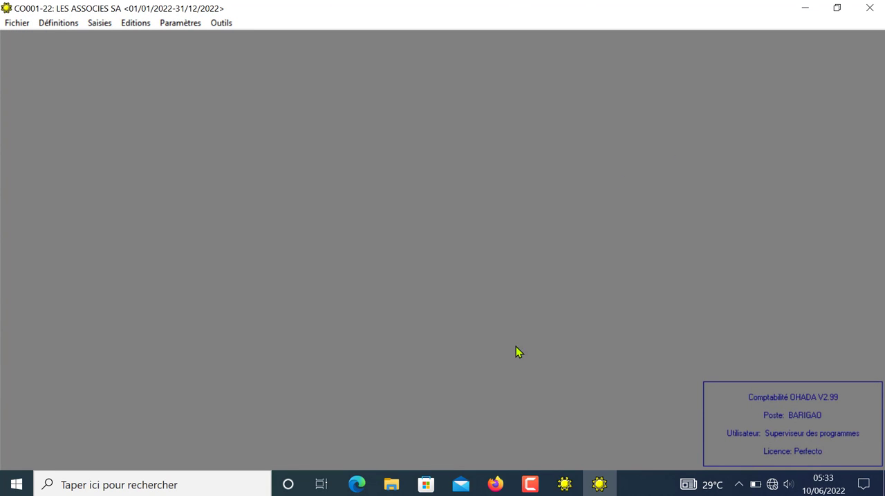
left_click(104, 25)
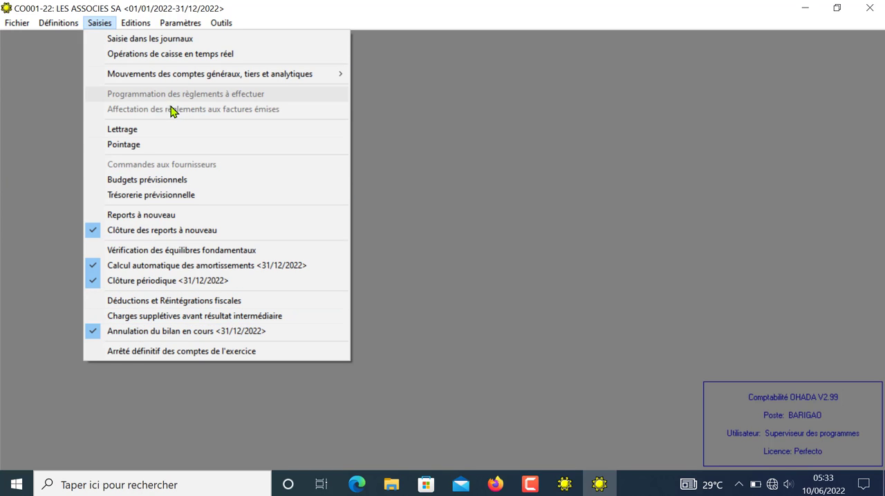
mouse_move(153, 76)
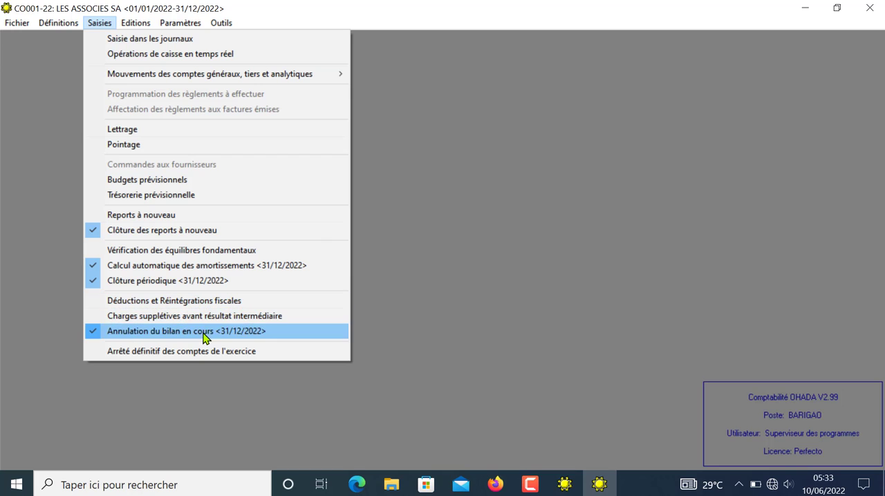
left_click(435, 286)
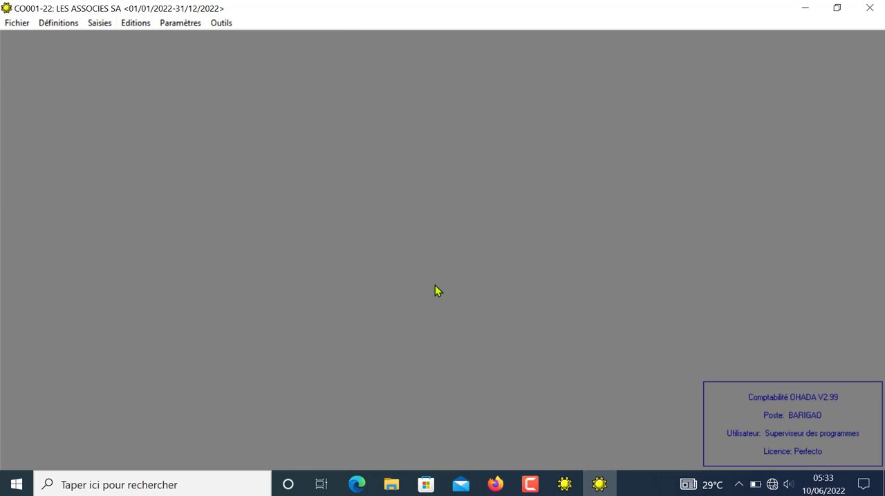
left_click(103, 26)
mouse_move(131, 31)
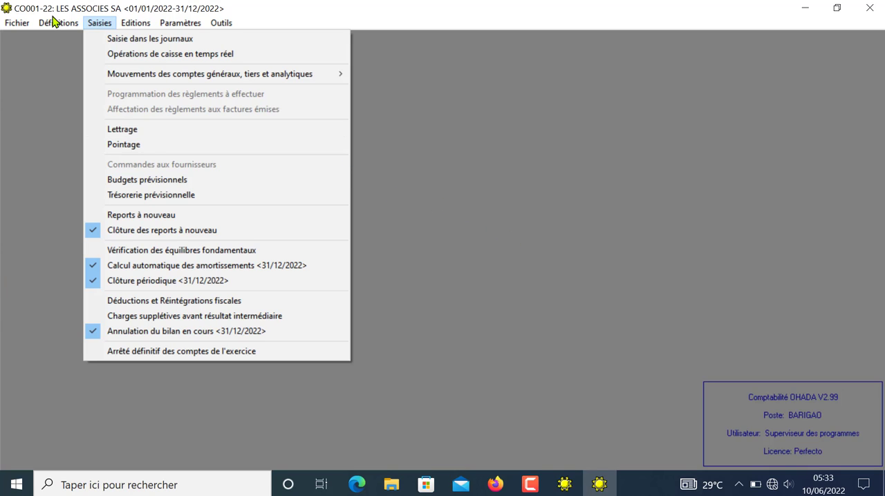
mouse_move(58, 23)
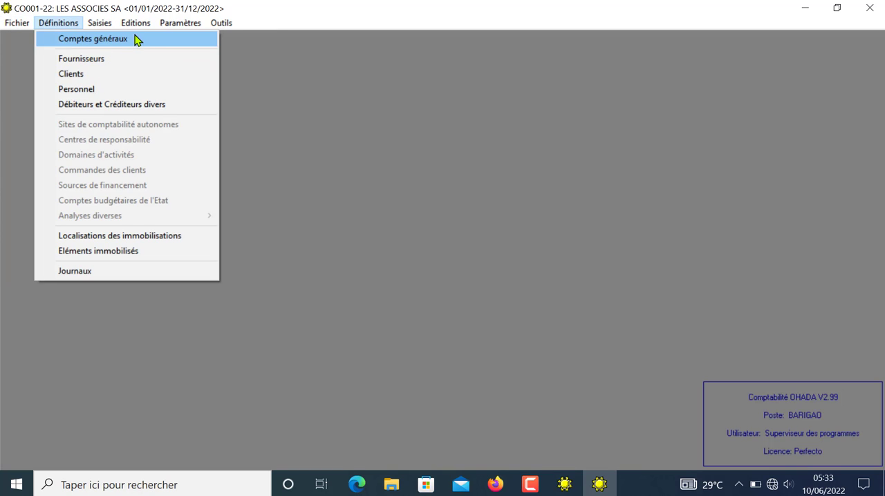
mouse_move(229, 23)
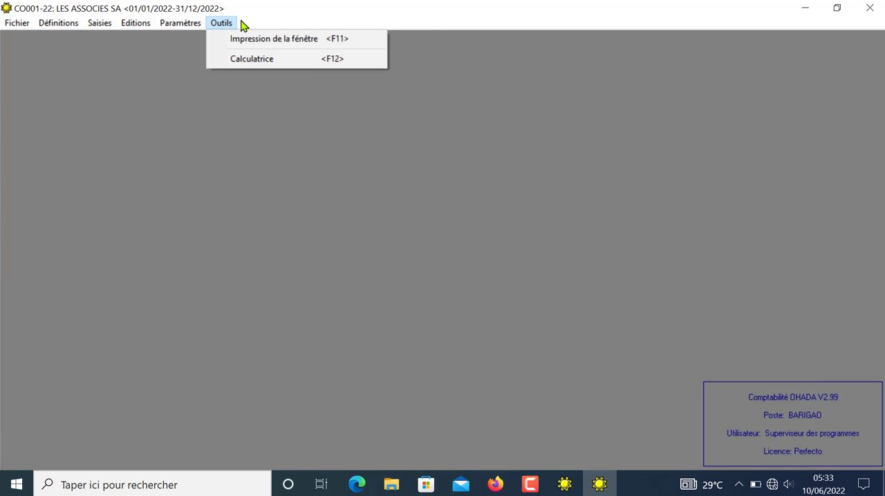
key("Escape")
key("Escape")
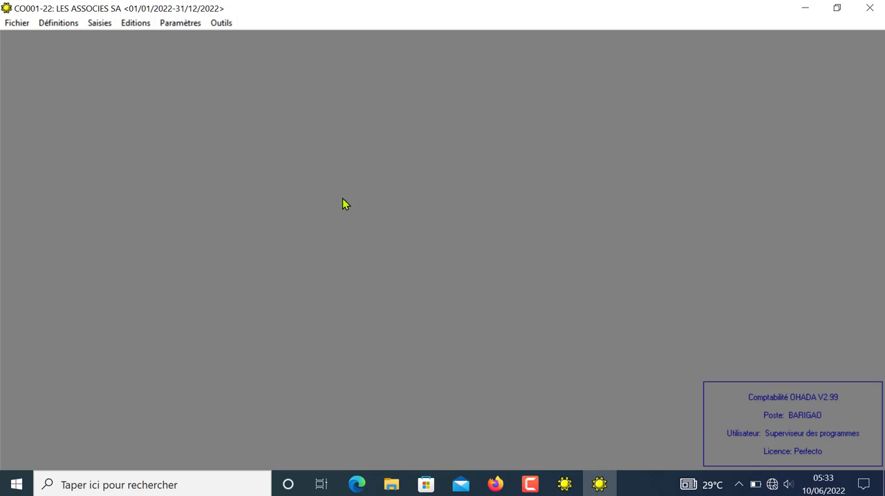